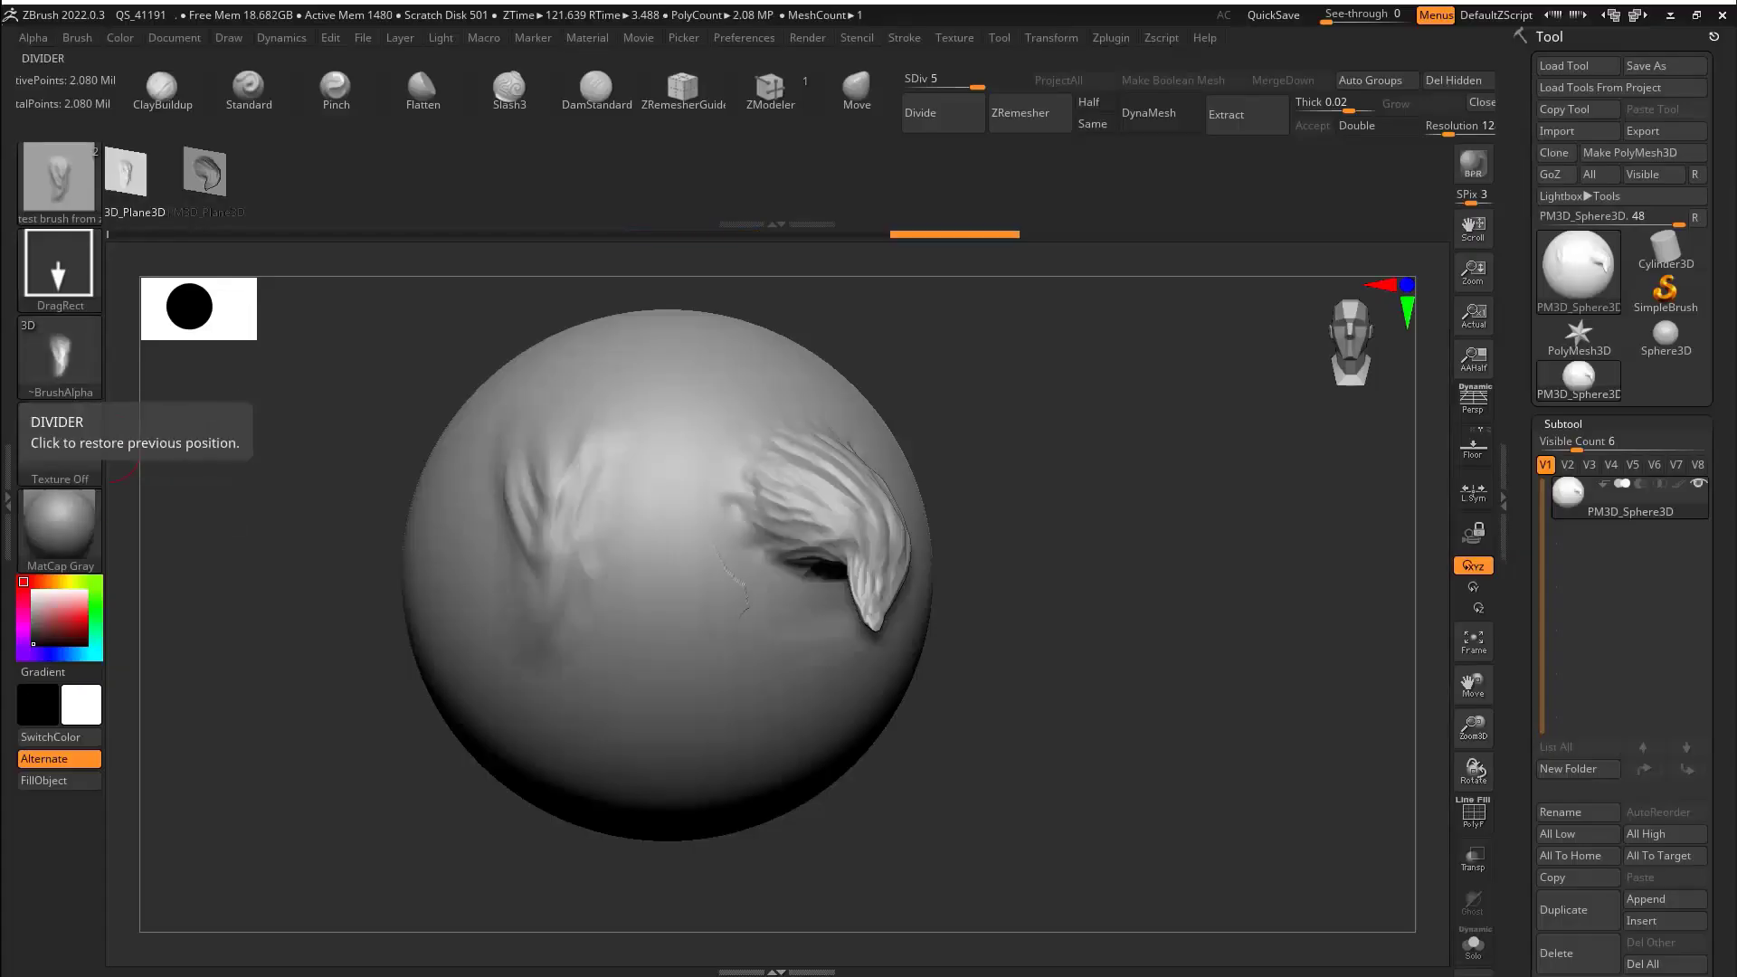
Choose the curled PM3D_Plane3D mesh from the brush's shape strip and stamp it onto the upper front of the sphere.
mouse_move(1038, 533)
left_mouse_down()
mouse_move(1016, 485)
mouse_move(985, 493)
mouse_move(1071, 488)
mouse_move(1075, 529)
mouse_move(1017, 543)
mouse_move(1118, 506)
mouse_move(1194, 516)
mouse_move(1165, 523)
left_mouse_up()
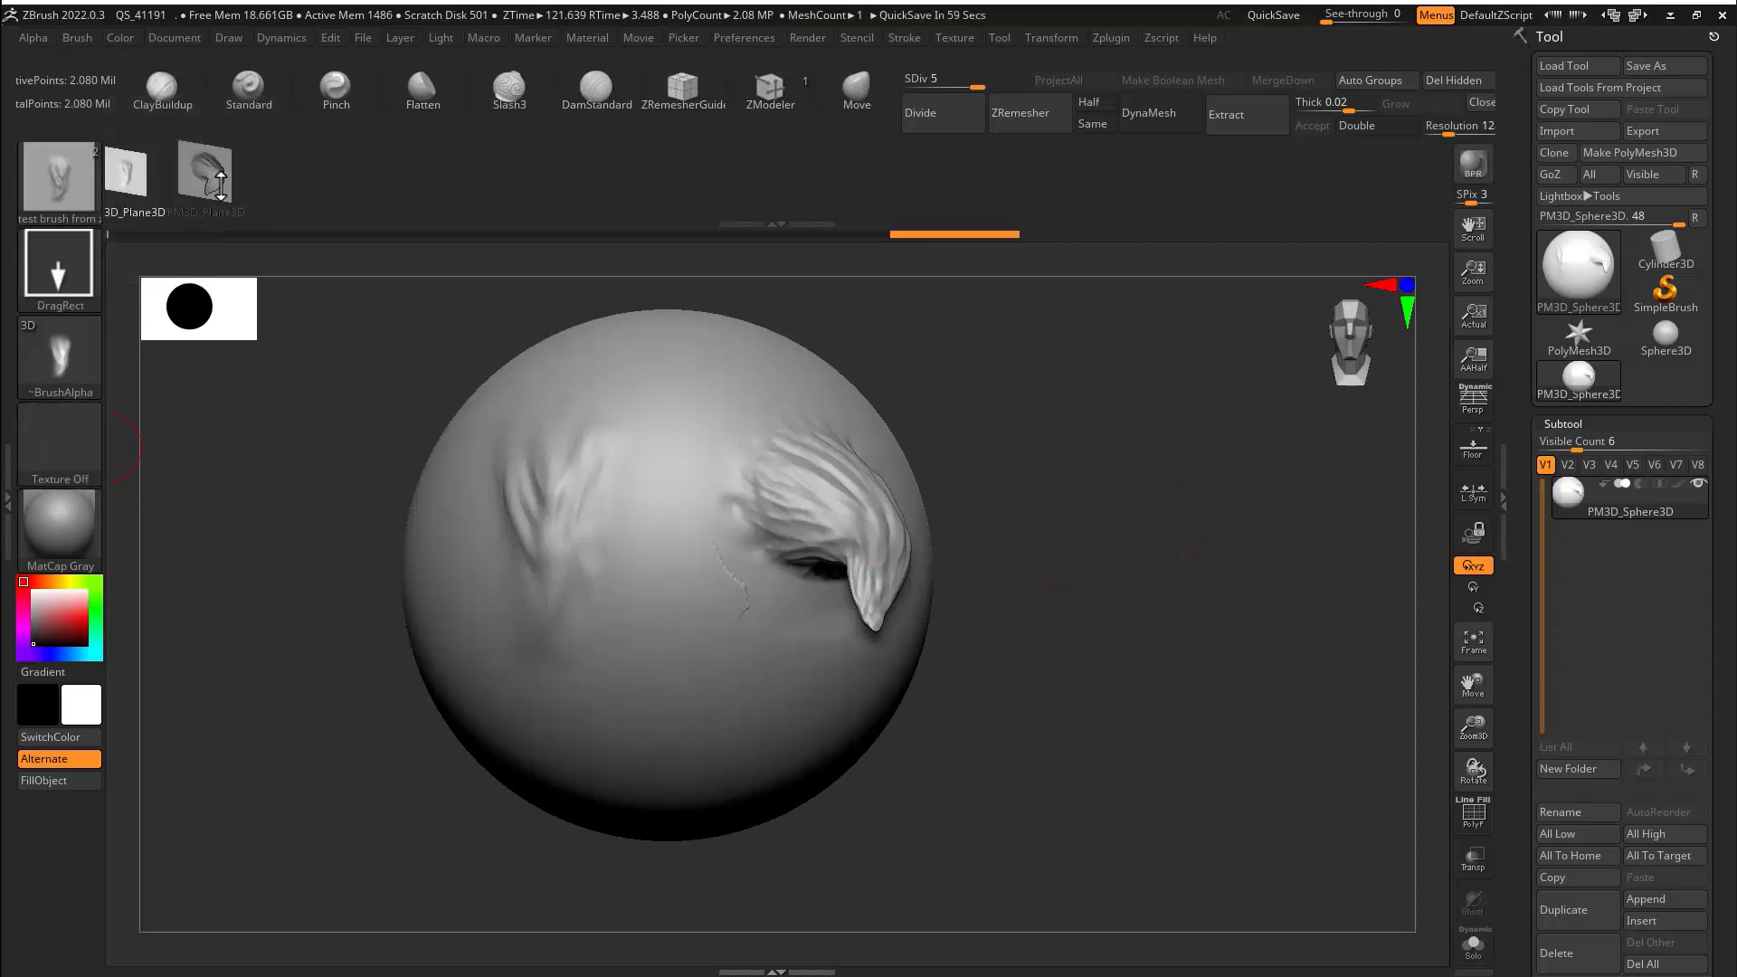
left_click(216, 175)
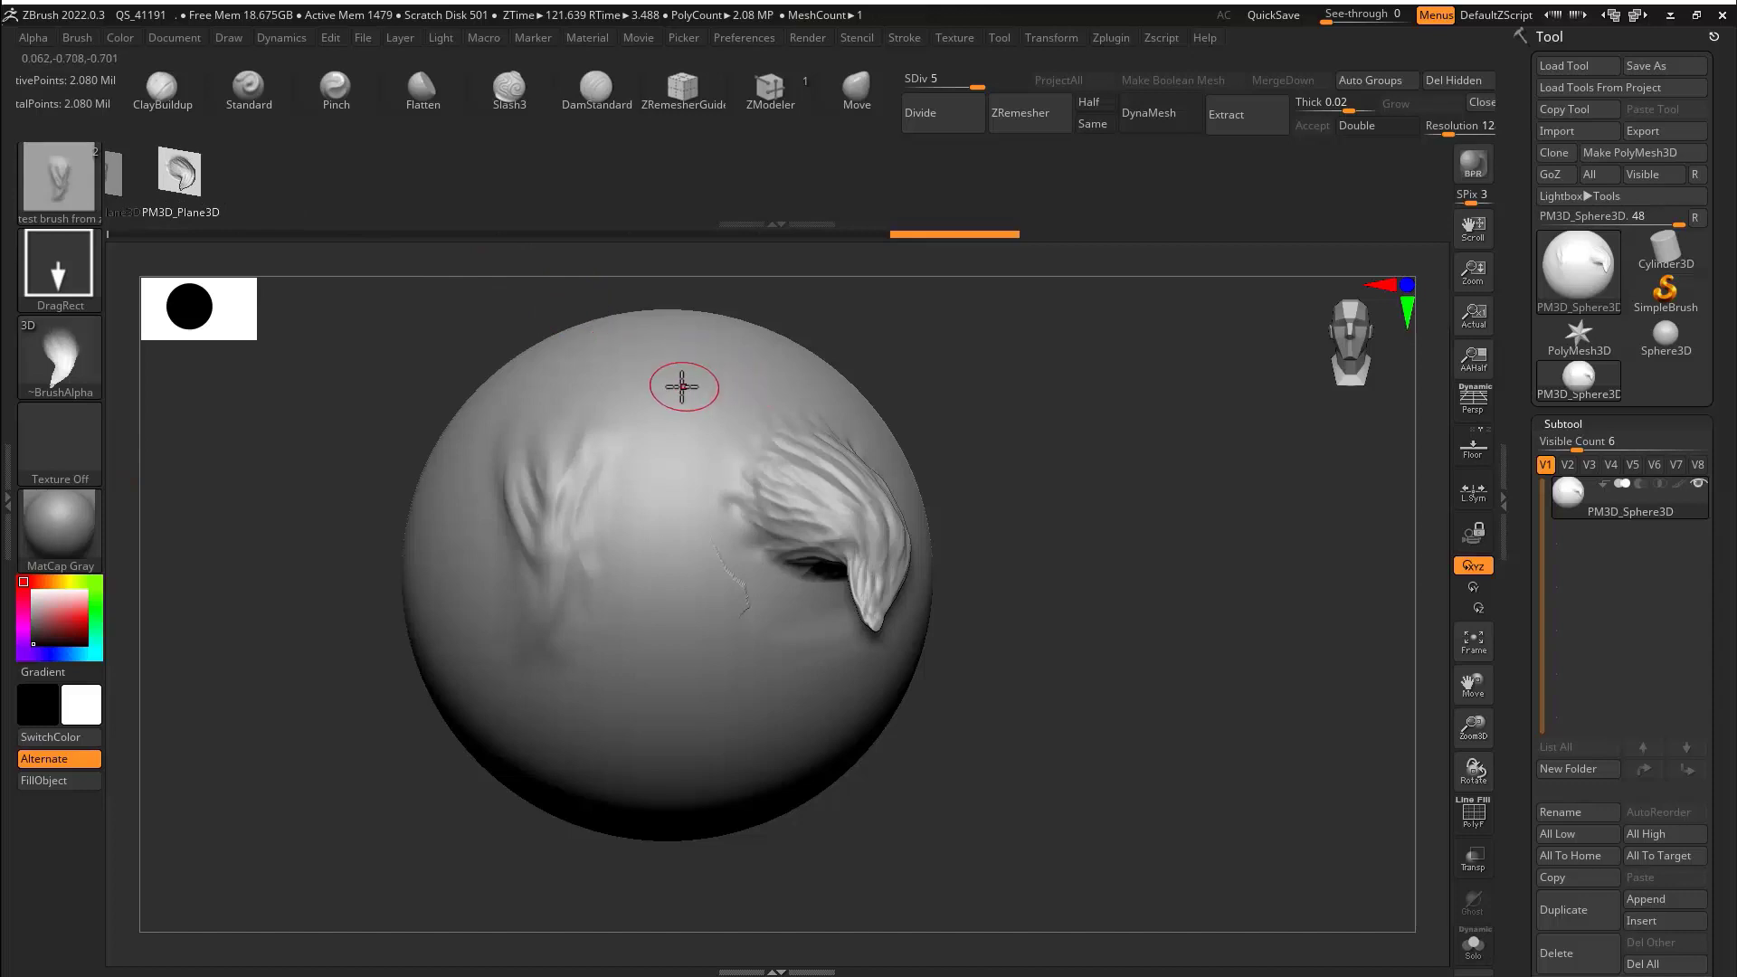
mouse_move(705, 435)
left_mouse_down()
mouse_move(691, 497)
mouse_move(745, 327)
mouse_move(724, 270)
mouse_move(531, 365)
mouse_move(555, 354)
left_mouse_up()
mouse_move(969, 438)
left_mouse_down()
mouse_move(861, 473)
mouse_move(966, 419)
mouse_move(1045, 421)
mouse_move(1028, 438)
mouse_move(1192, 369)
left_mouse_up()
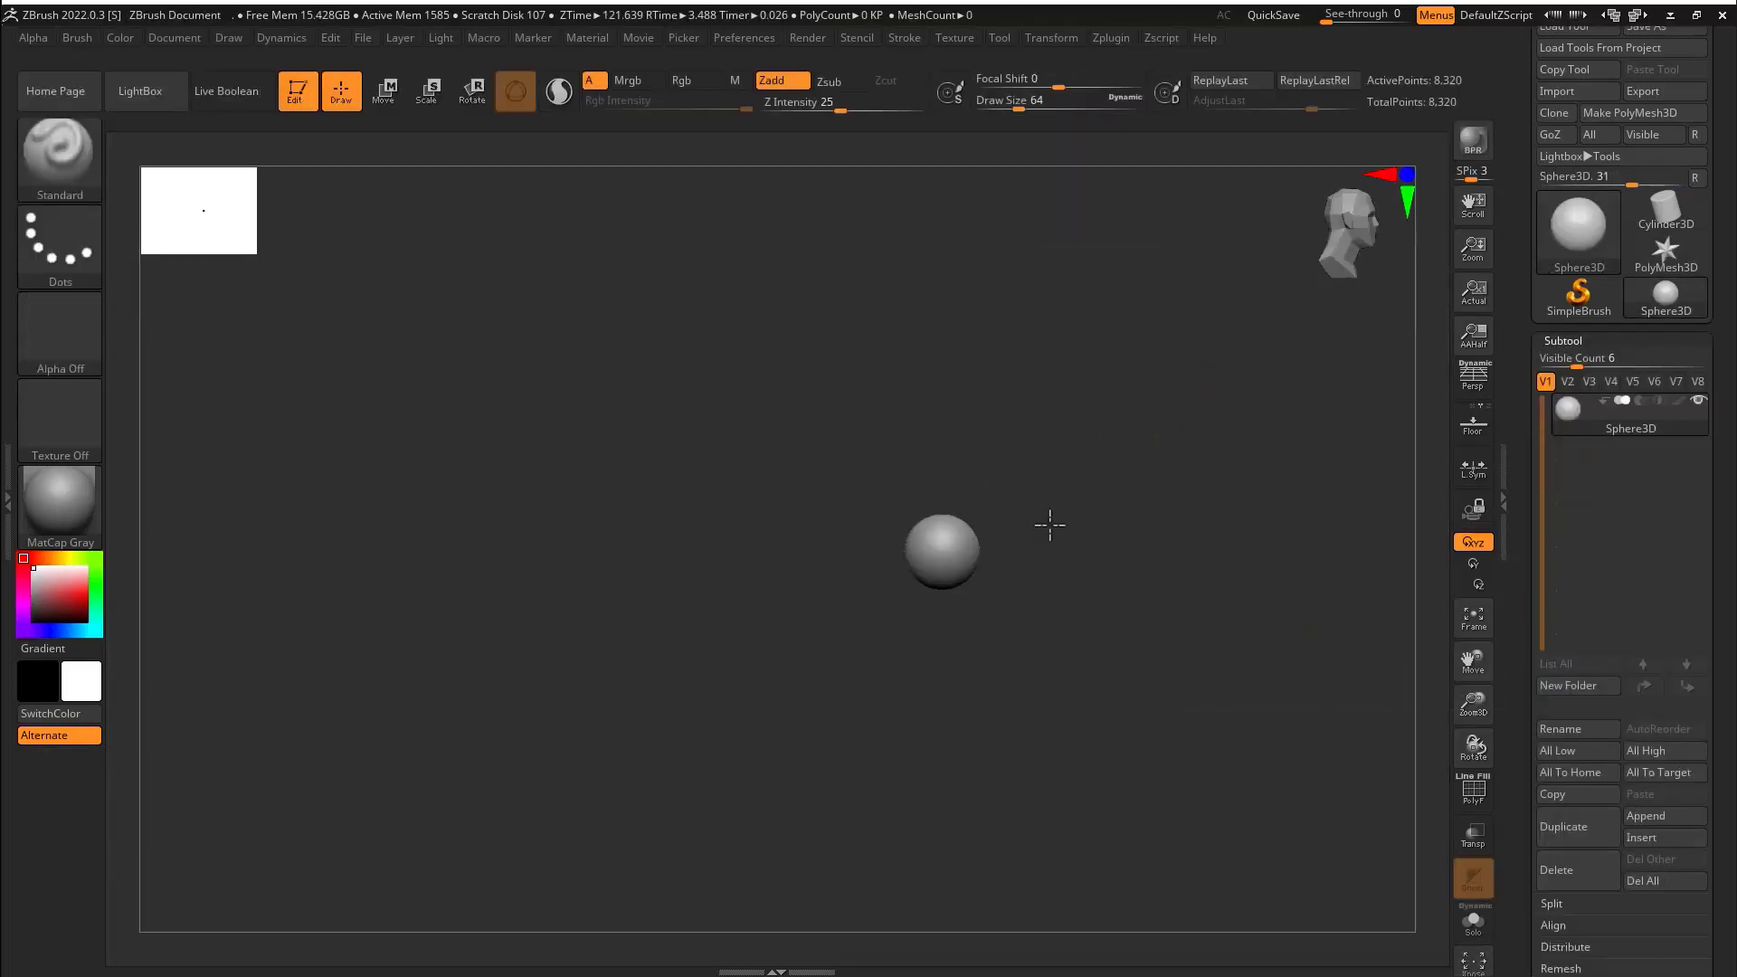
Insert a Plane3D as a new subtool, hide the sphere and show the plane's polyframe.
left_click_drag(1058, 497, 1222, 543, "alt")
left_click(1656, 840)
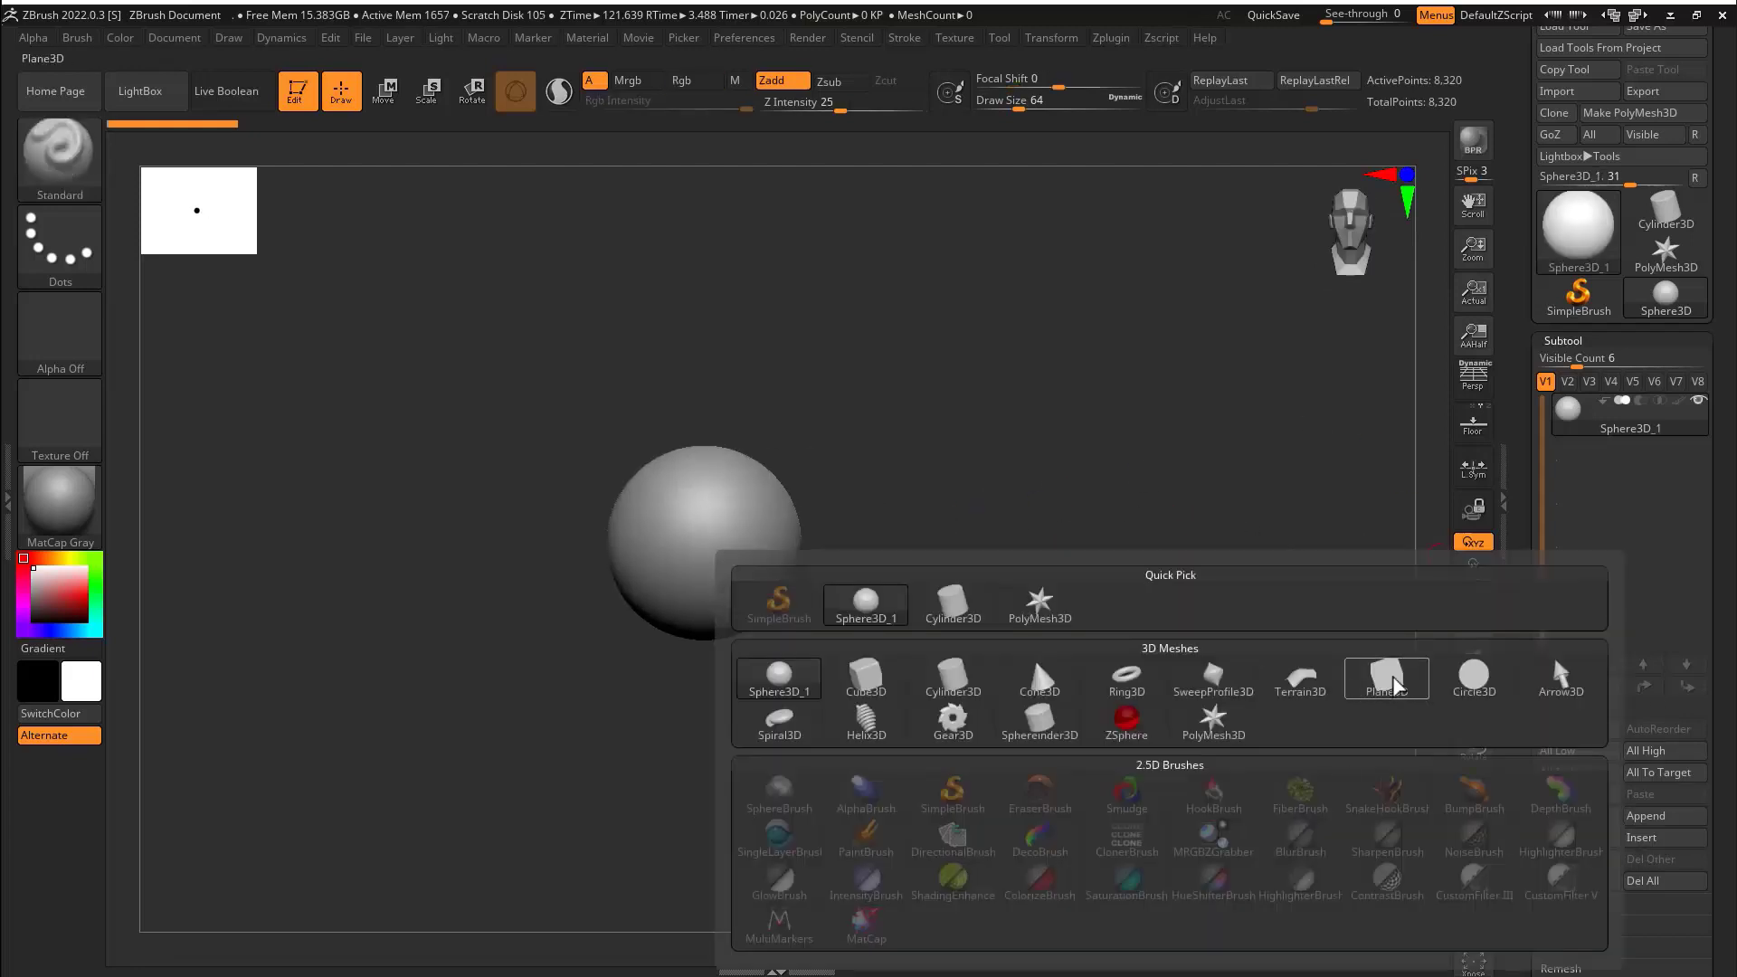
left_click(1387, 680)
left_click(1698, 401)
left_click_drag(920, 507, 1057, 553, "alt")
key("shift+f")
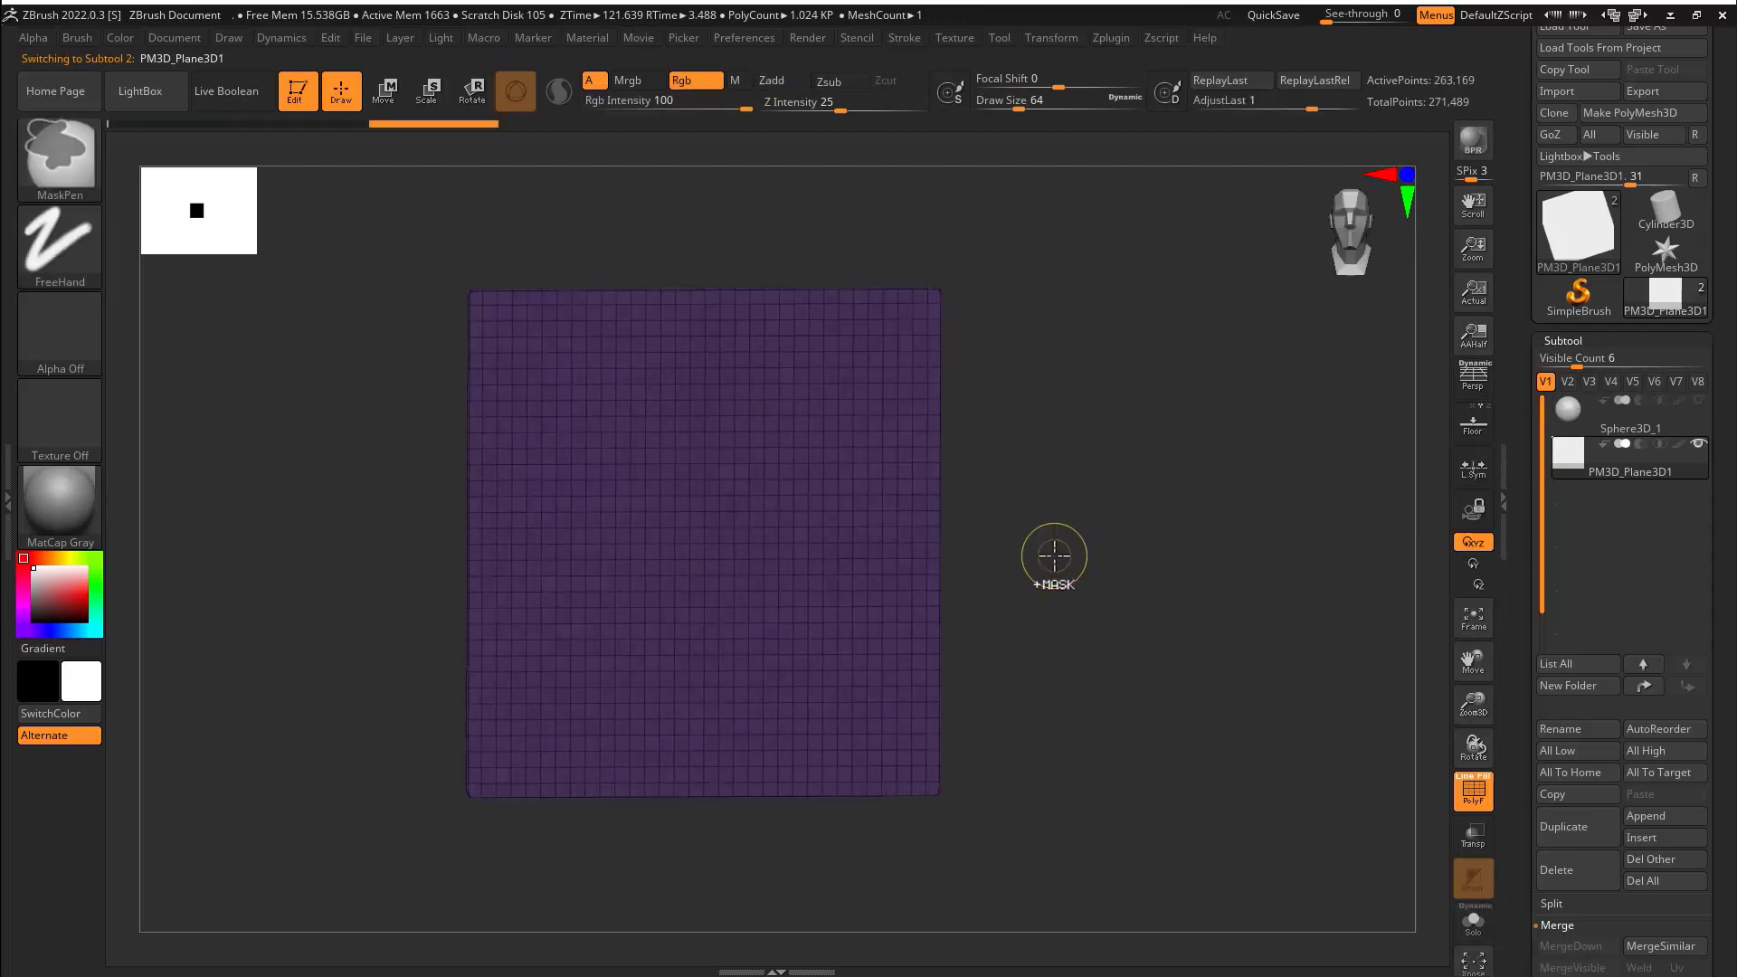
Subdivide the plane repeatedly up to subdivision level 9.
key("ctrl+d")
key("ctrl+d")
left_click_drag(1522, 711, 1522, 22)
left_click(1564, 479)
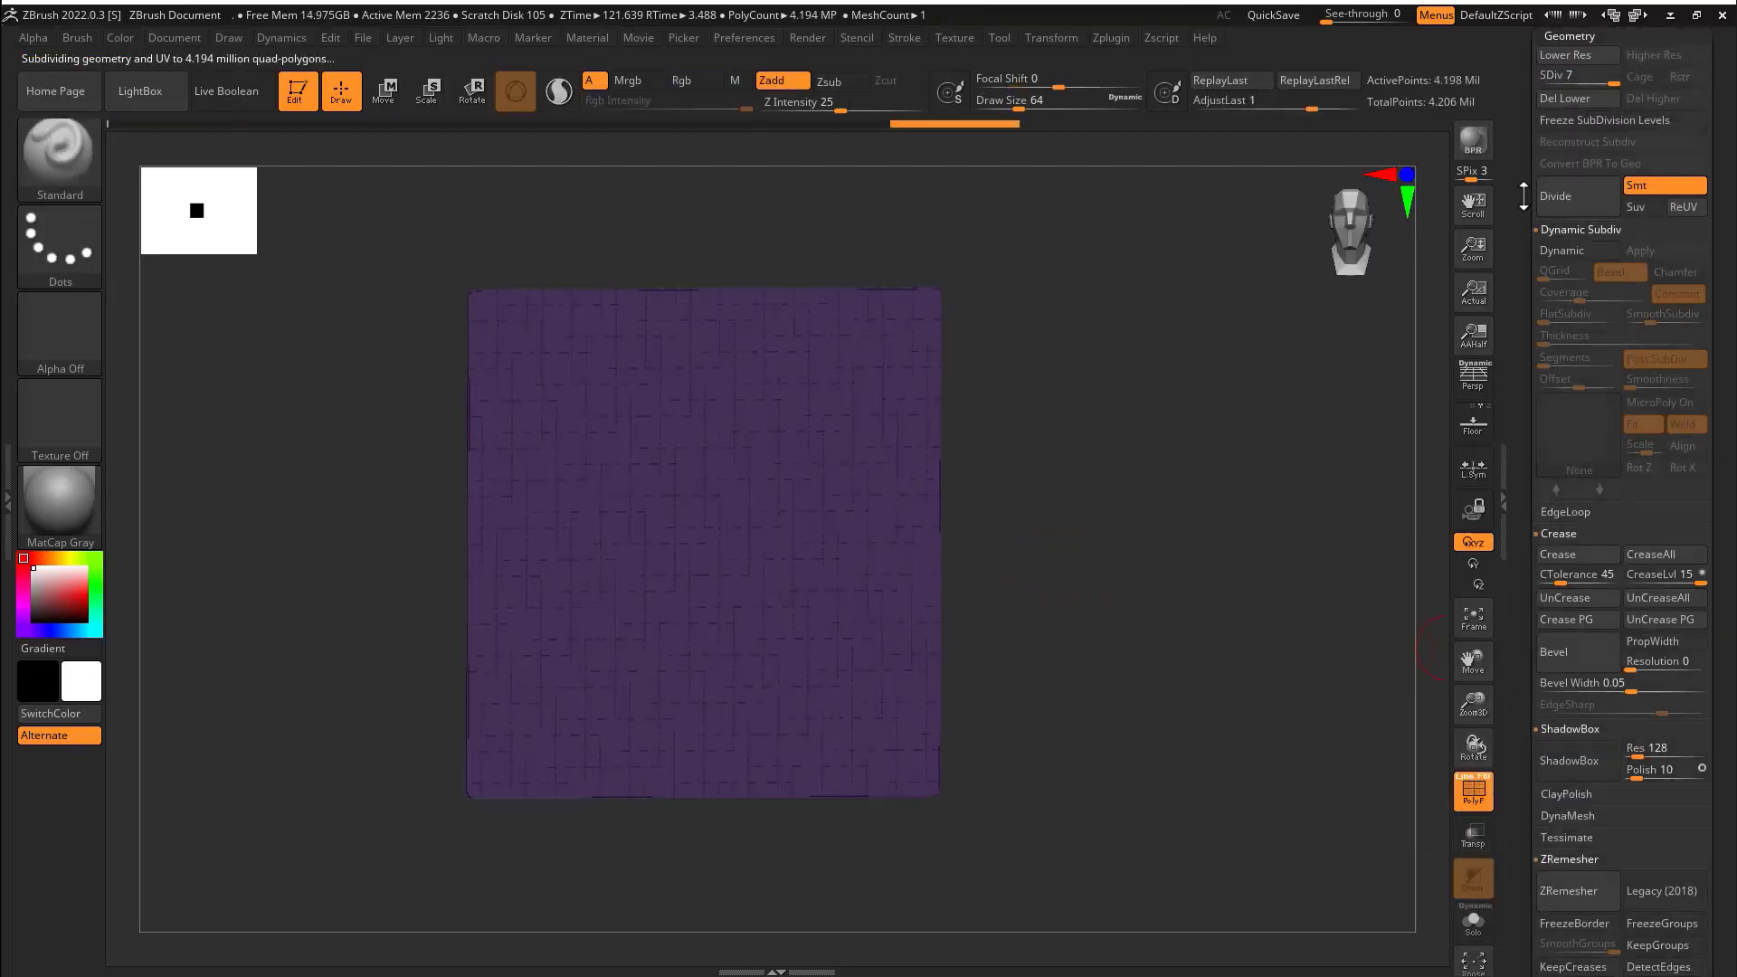
left_click_drag(1524, 196, 1523, 387)
key("ctrl")
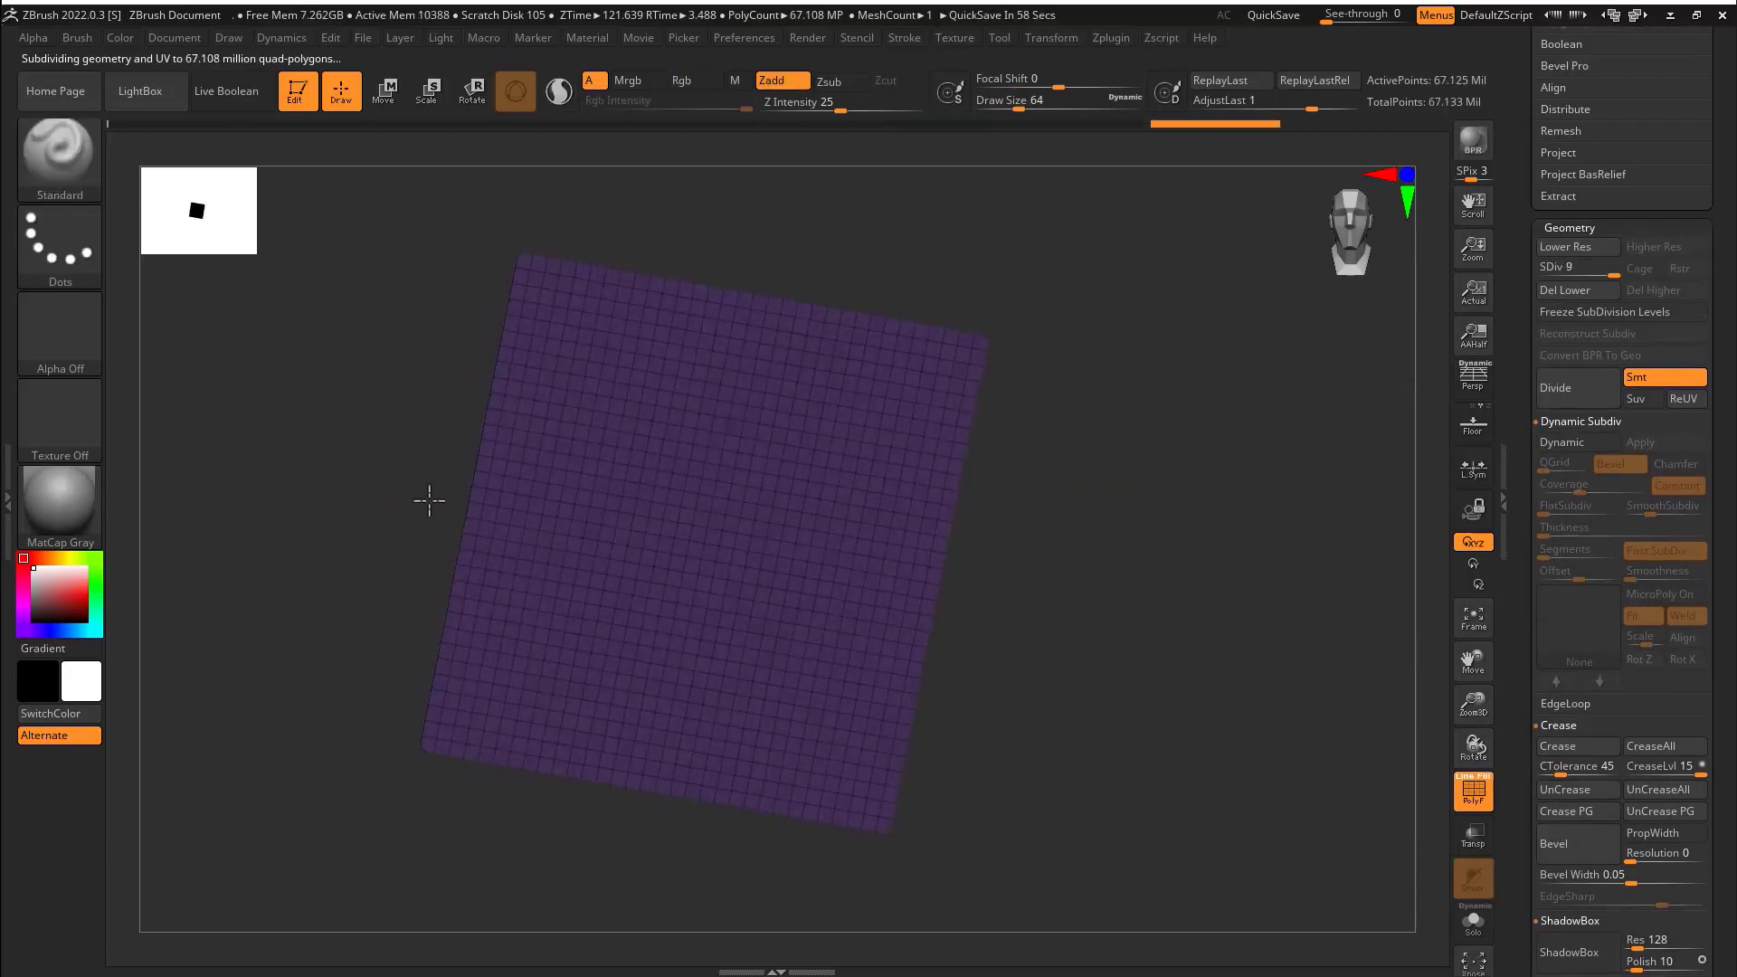
Lower the plane to subdivision level 8 and delete the higher subdivision level.
left_click_drag(401, 509, 432, 512)
key("s")
left_click_drag(706, 531, 740, 534)
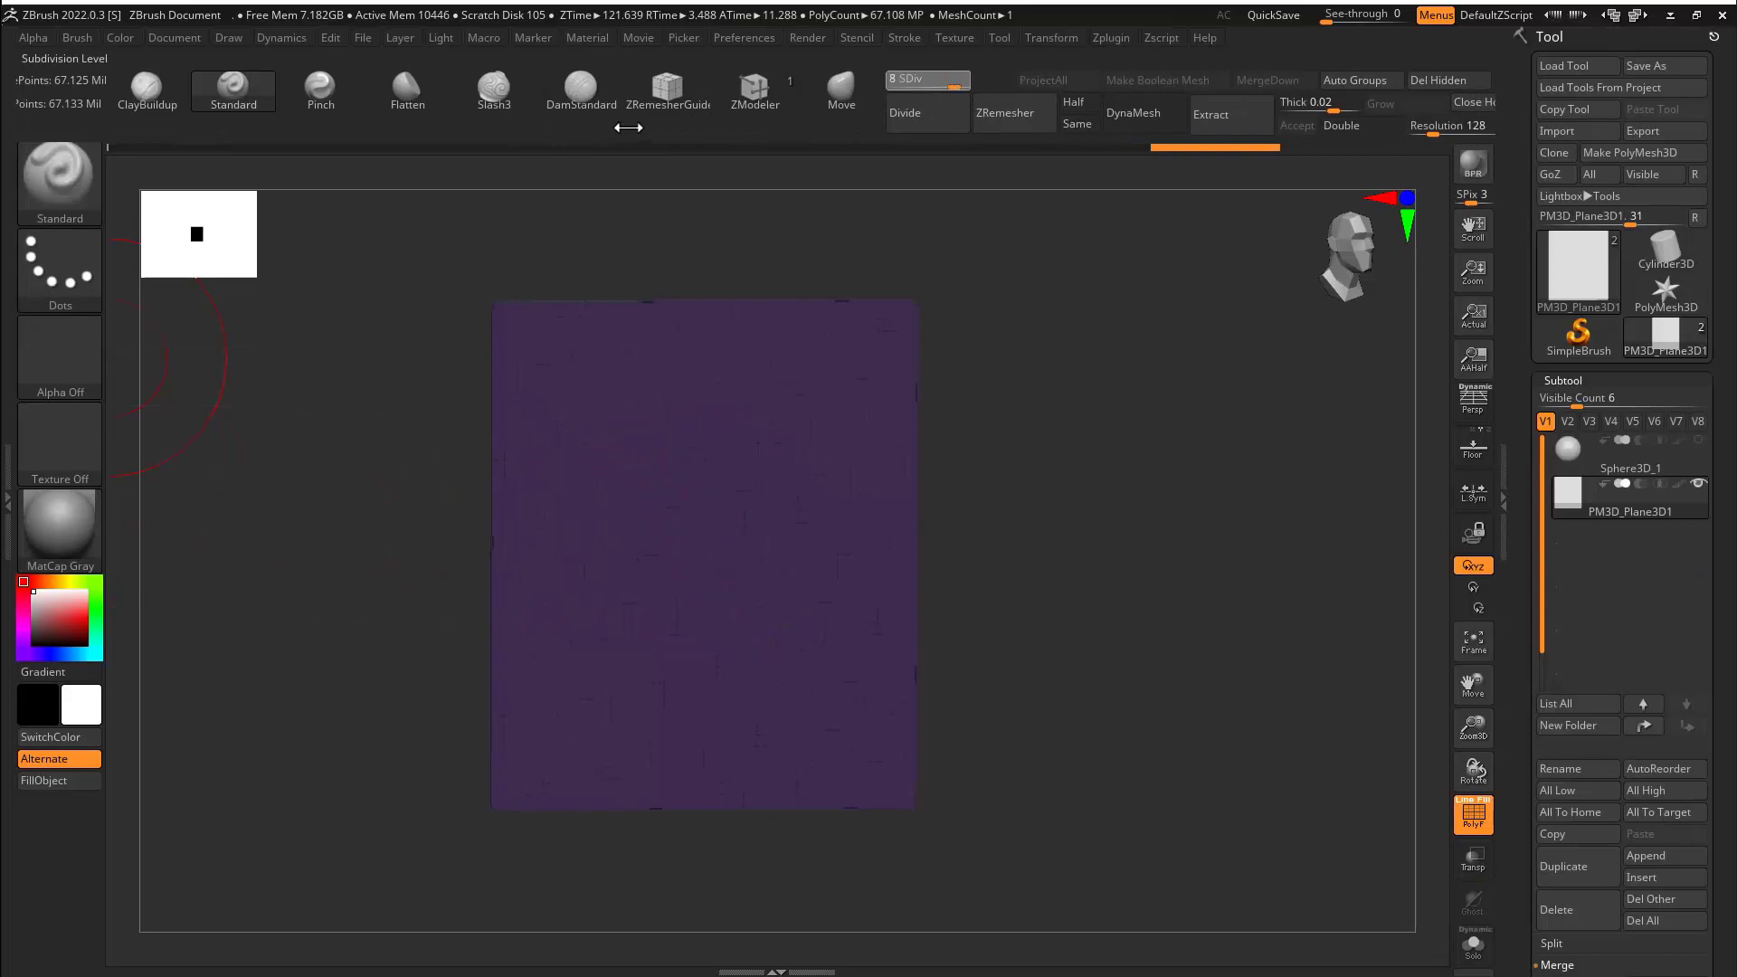
left_click(995, 137)
left_click_drag(794, 122, 786, 122, "ctrl")
scroll(1529, 767, "down", 5)
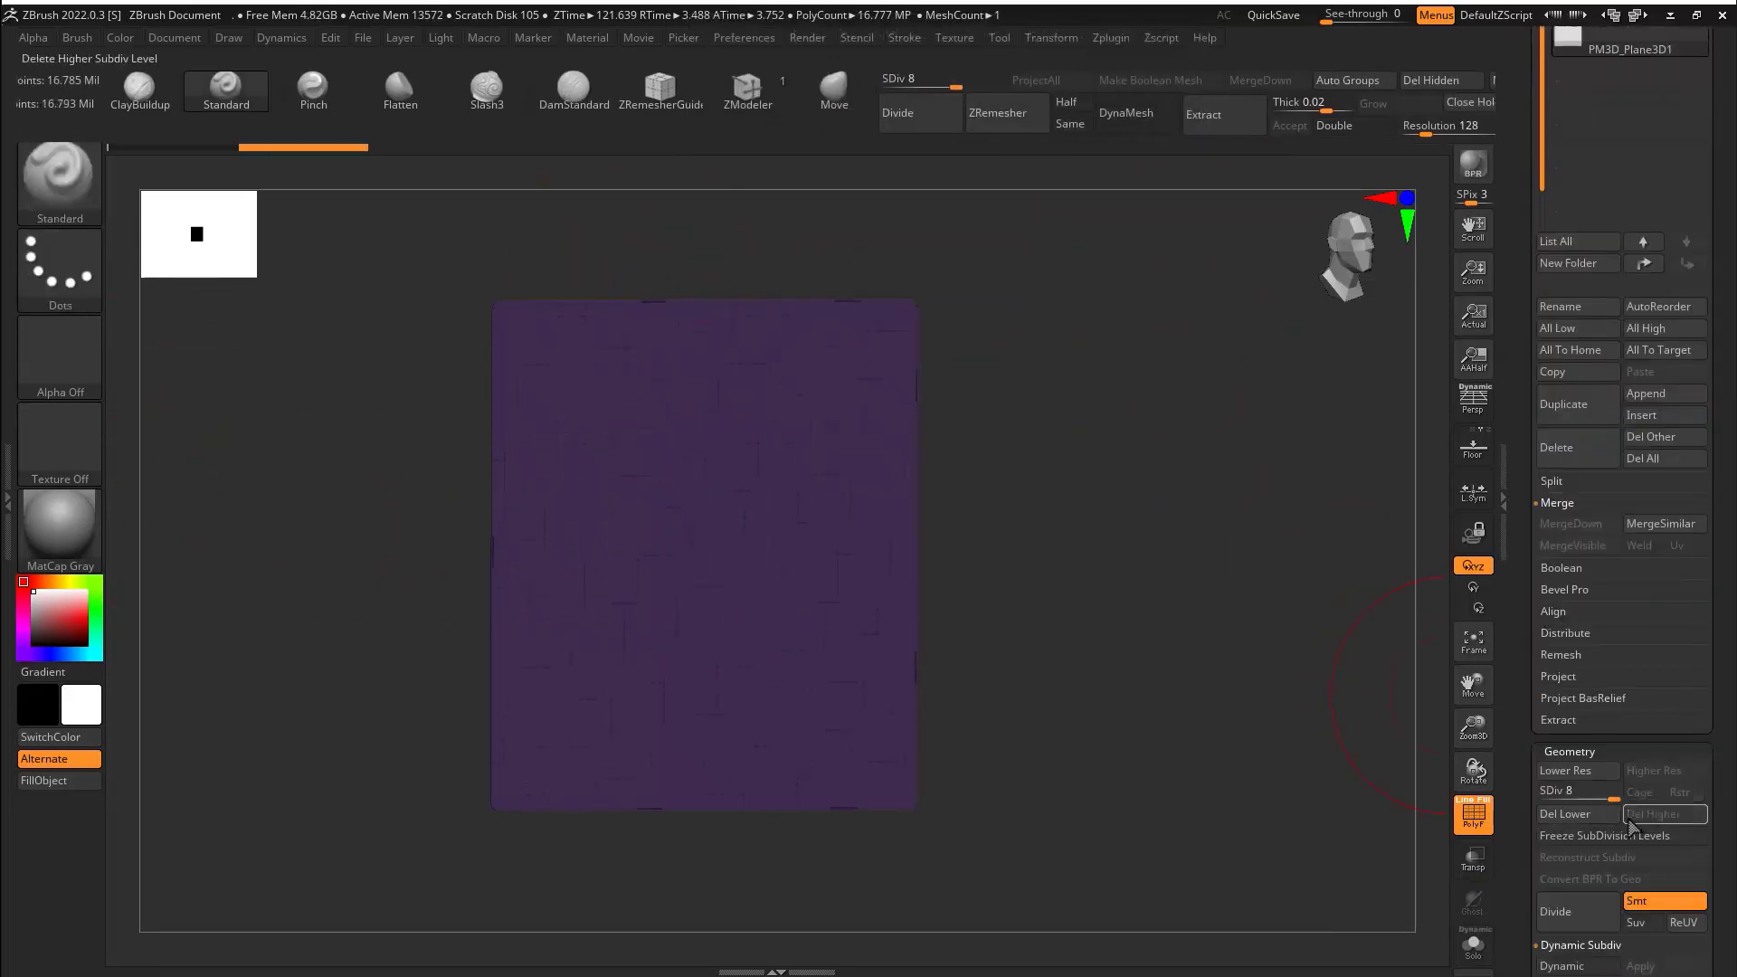
Switch to the Move brush and adjust its draw size while facing the plane from the front.
left_click_drag(1000, 507, 941, 513)
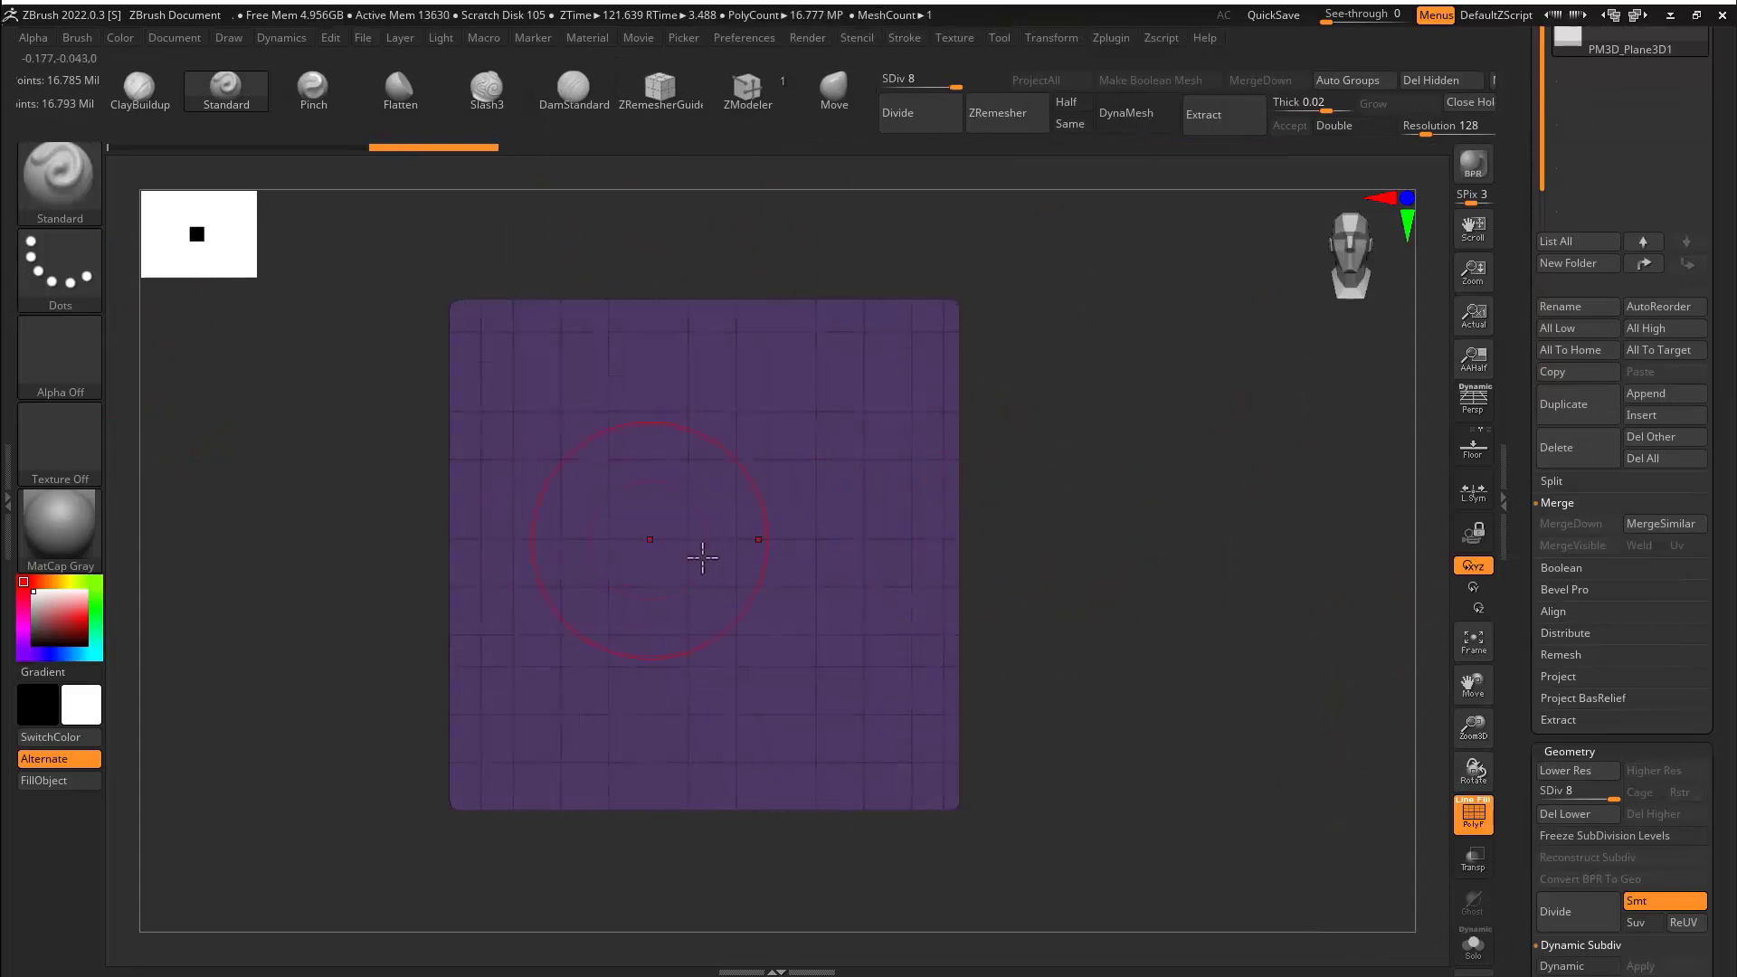
left_click(834, 101)
mouse_move(1039, 493)
left_mouse_down()
mouse_move(954, 504)
mouse_move(935, 446)
left_mouse_up()
key("s")
left_click(721, 543)
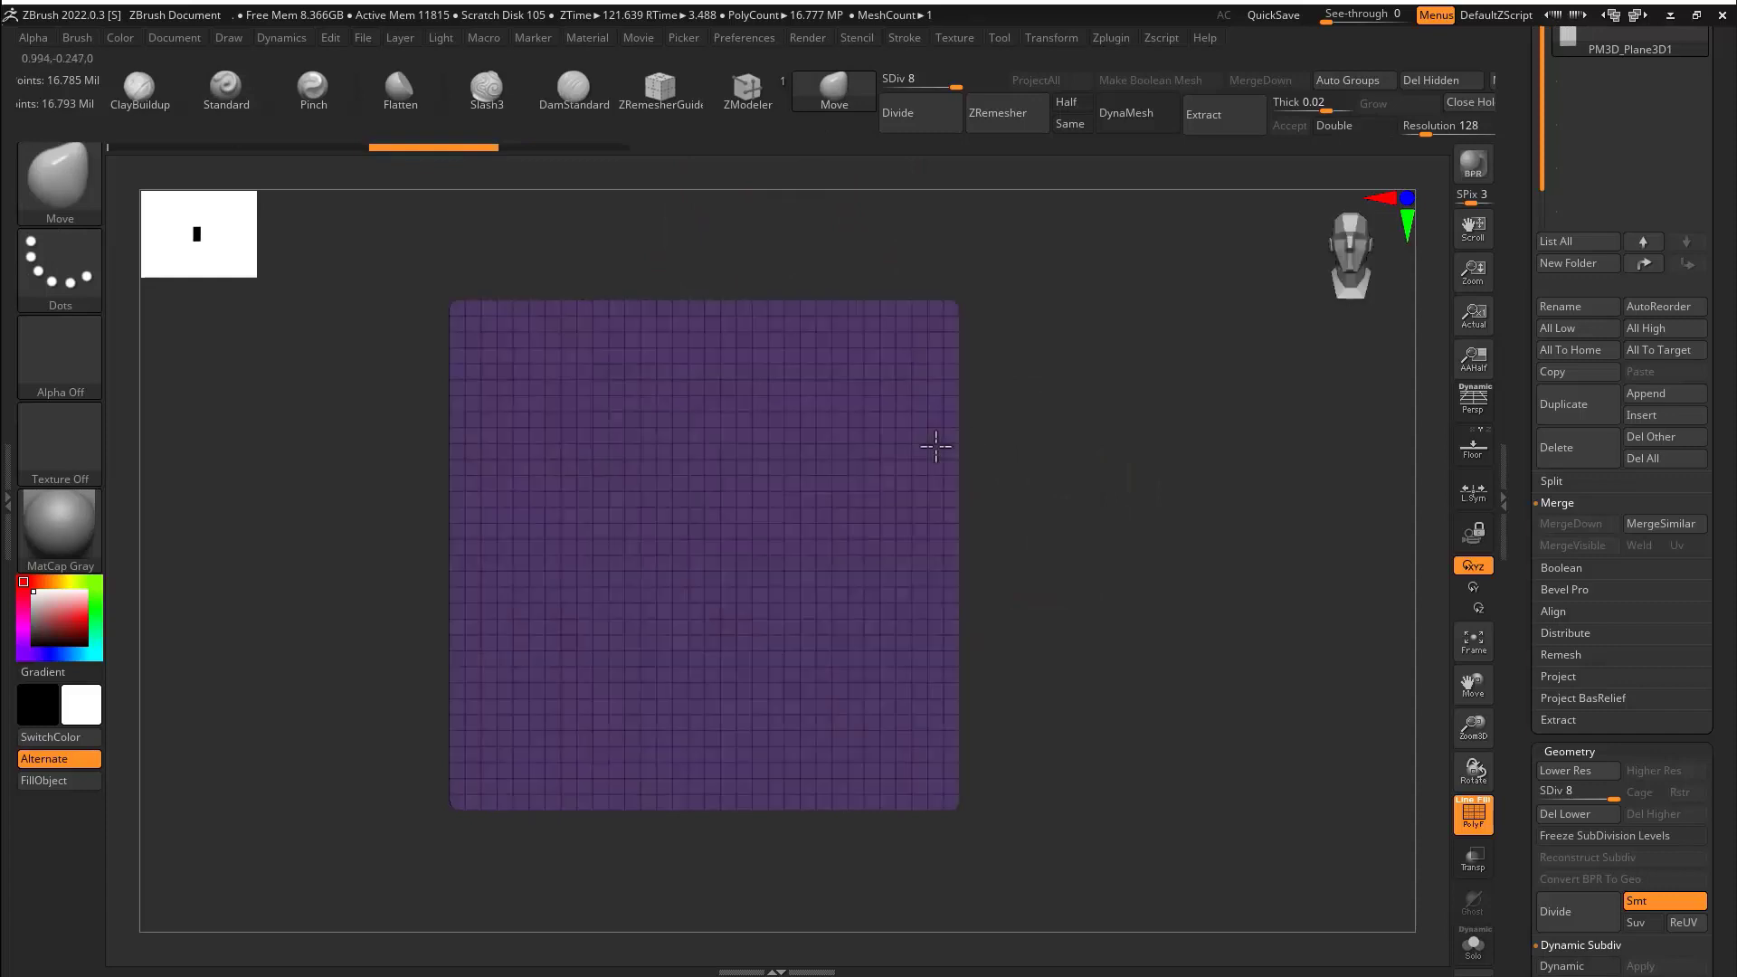
Mask a thin border along all four edges of the plane, leaving the interior unmasked.
left_click_drag(1068, 266, 307, 330, "ctrl")
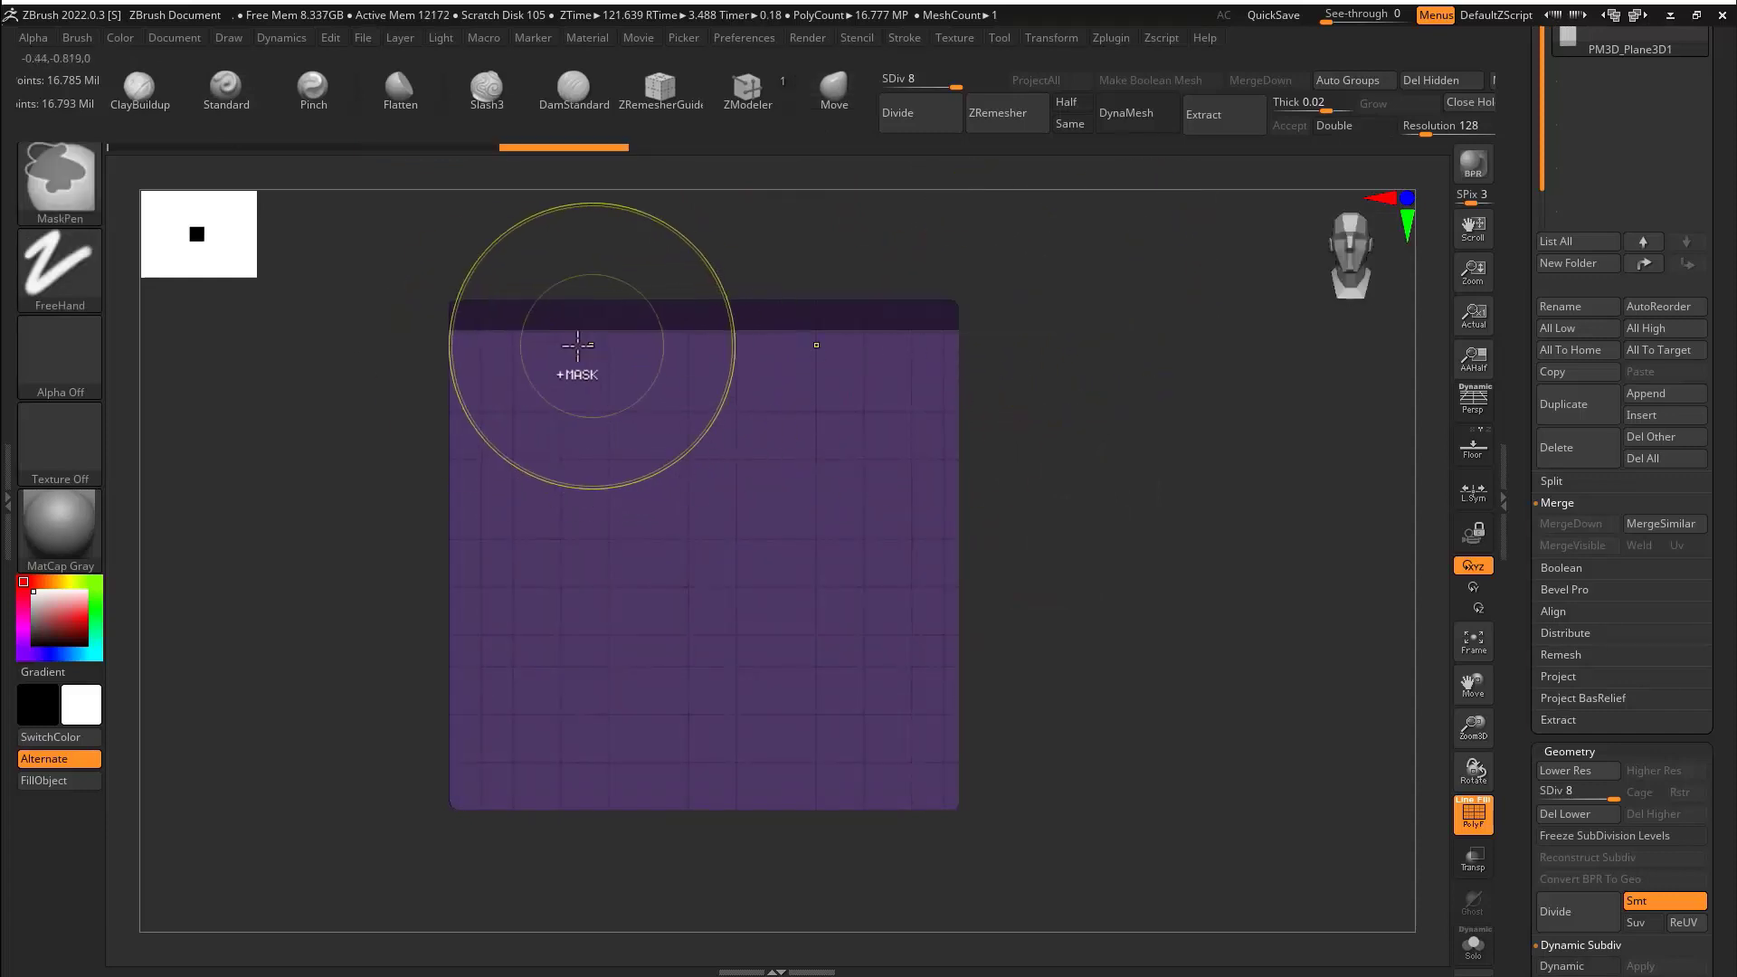
key("ctrl+z")
left_click_drag(485, 332, 759, 662, "ctrl")
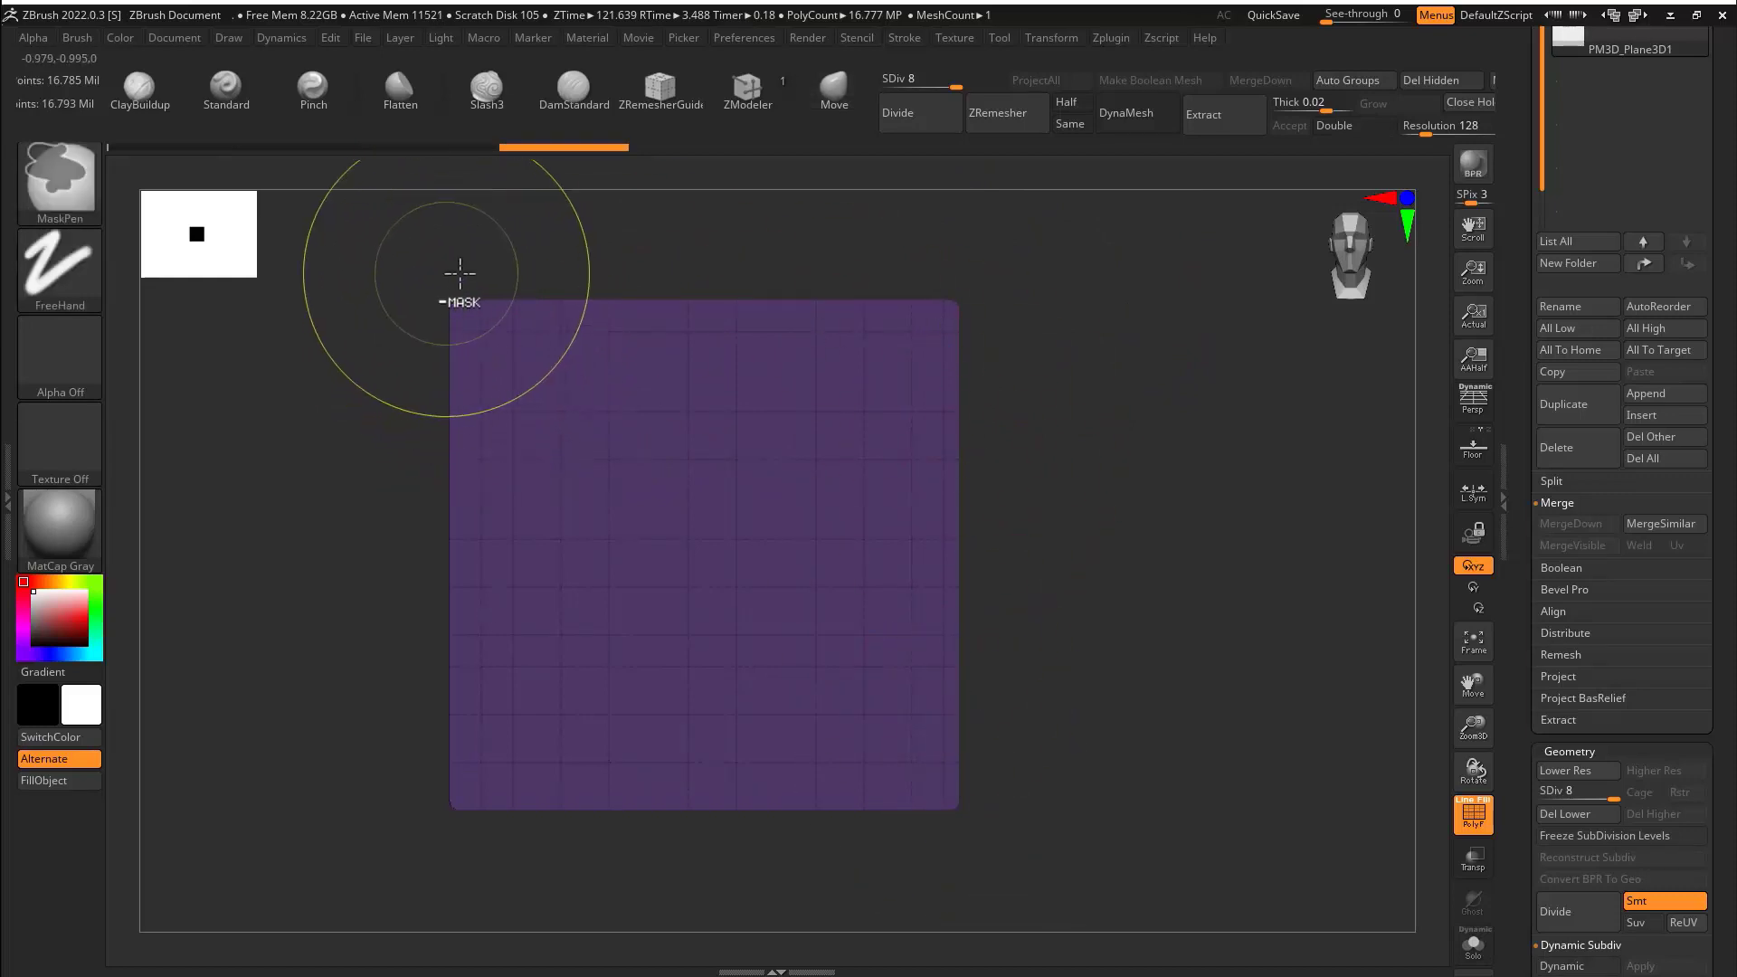
mouse_move(470, 268)
left_mouse_down("ctrl")
mouse_move(744, 707)
mouse_move(945, 789)
left_mouse_up("ctrl")
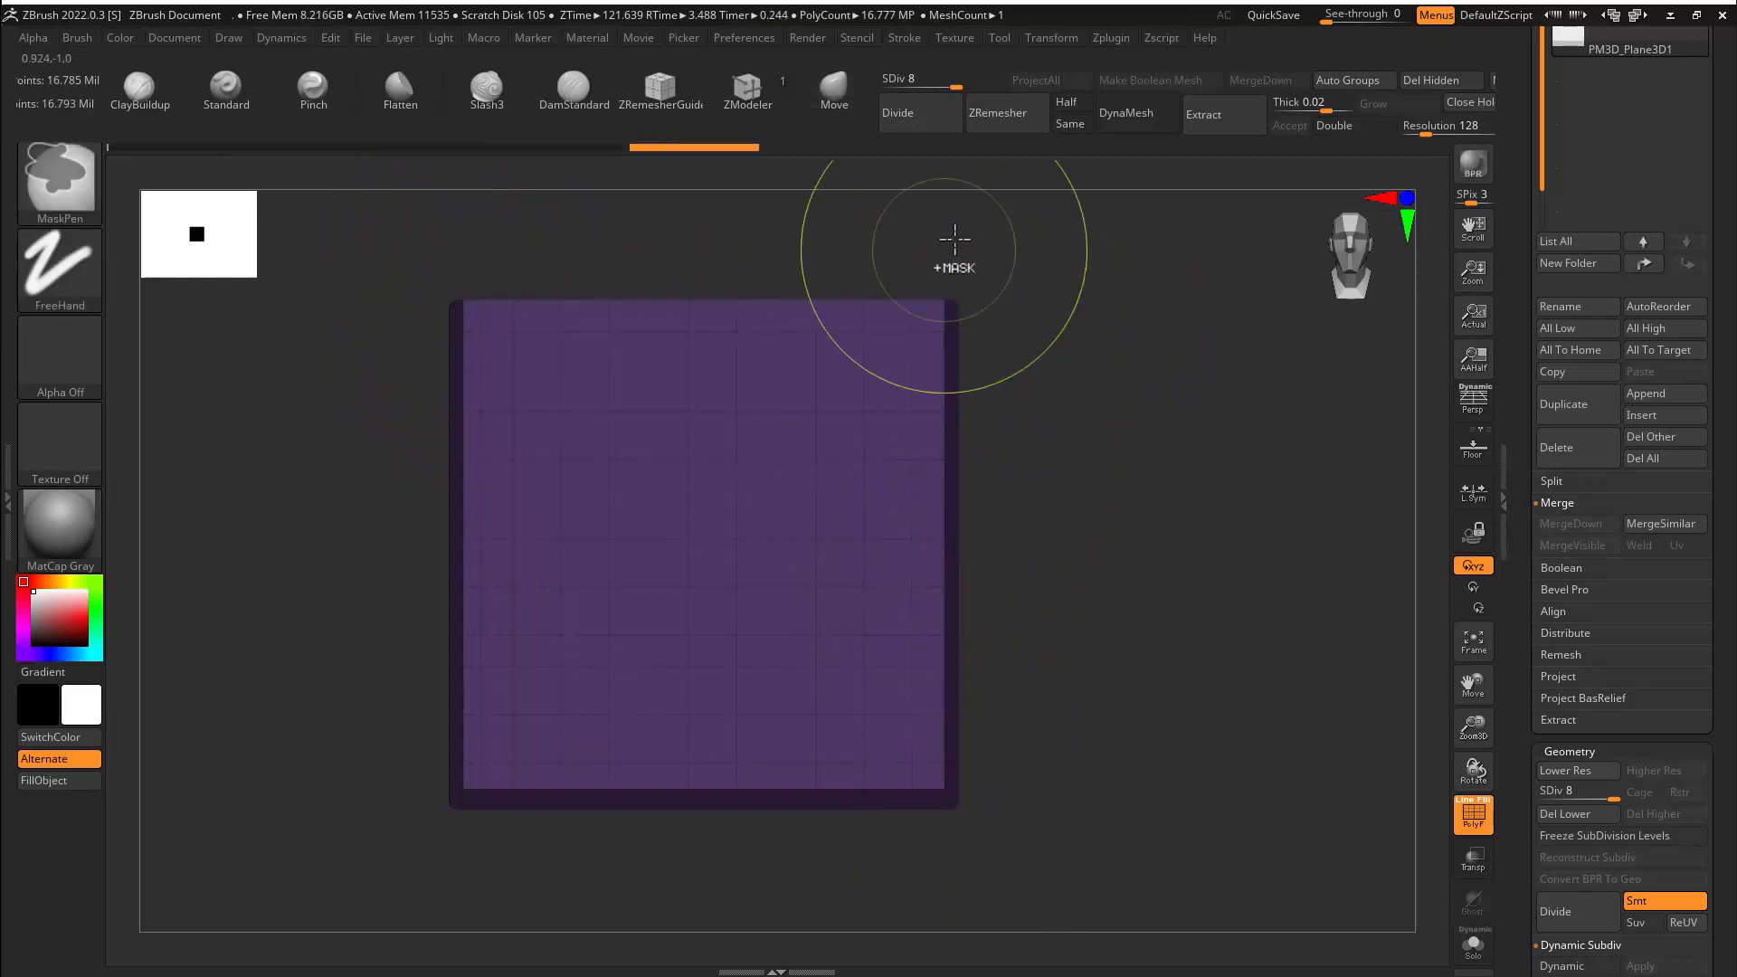
mouse_move(1007, 250)
left_mouse_down("ctrl")
mouse_move(299, 311)
mouse_move(350, 314)
left_mouse_up("ctrl")
Pull the plane's centre outward and downward with the Move brush to form a horn-like protrusion.
left_click_drag(1109, 393, 1222, 399)
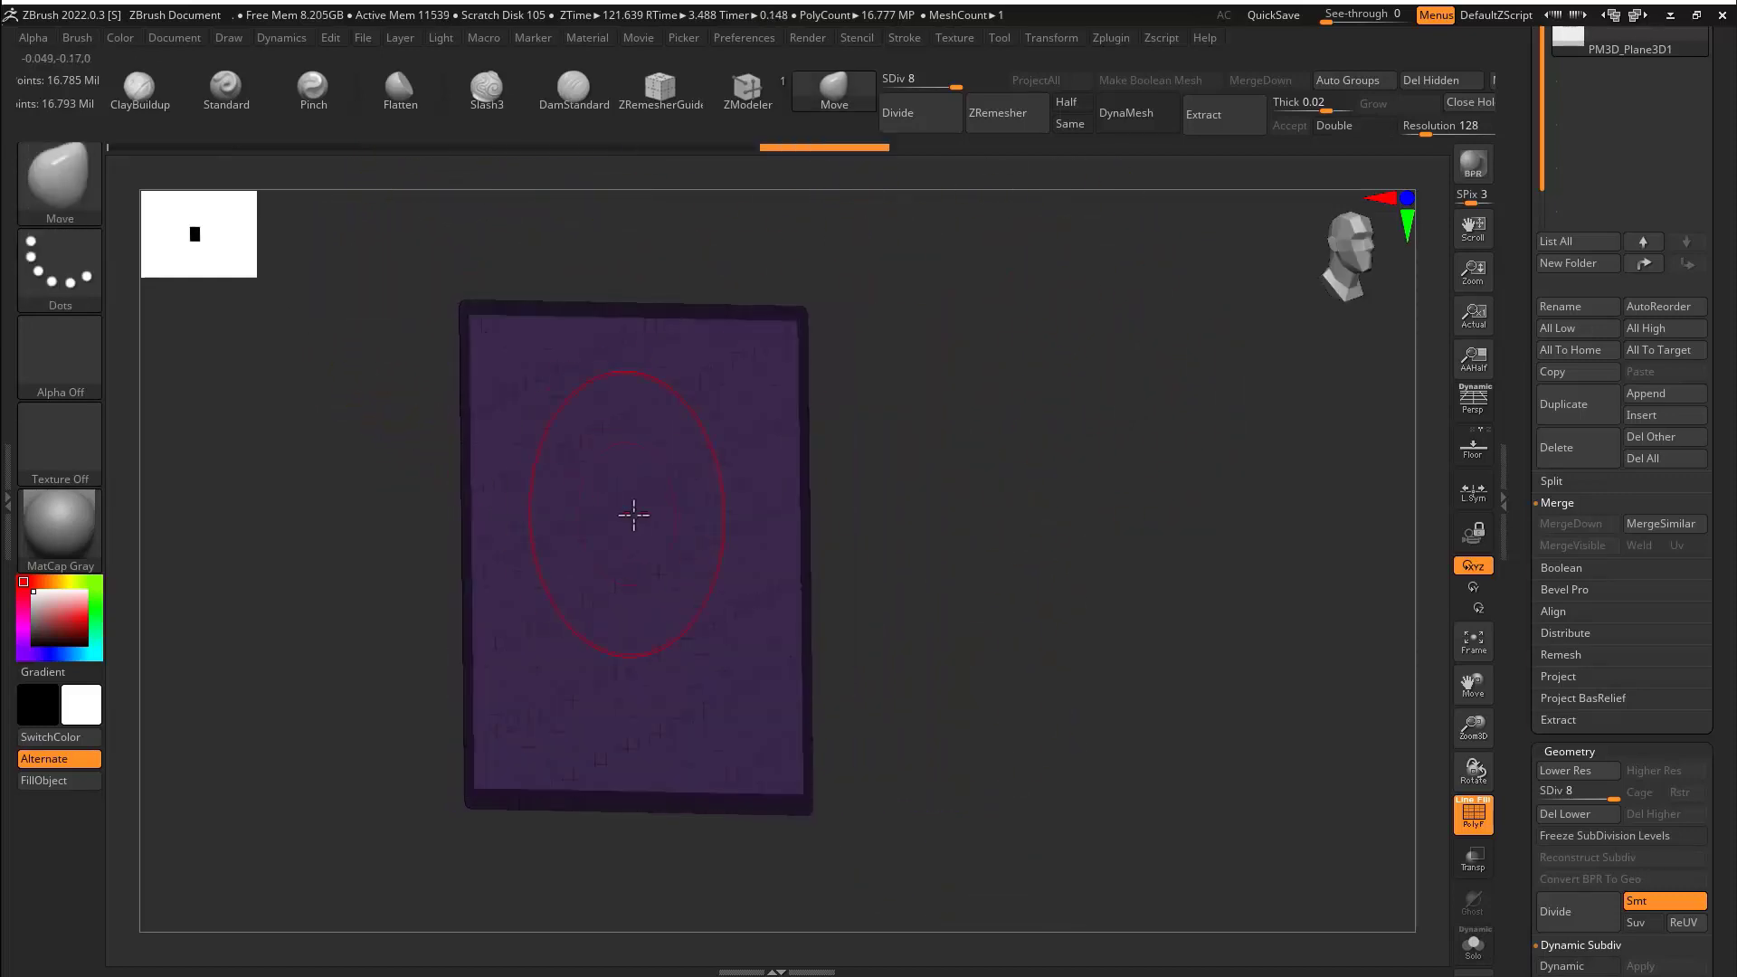
key("s")
left_click_drag(637, 519, 982, 771)
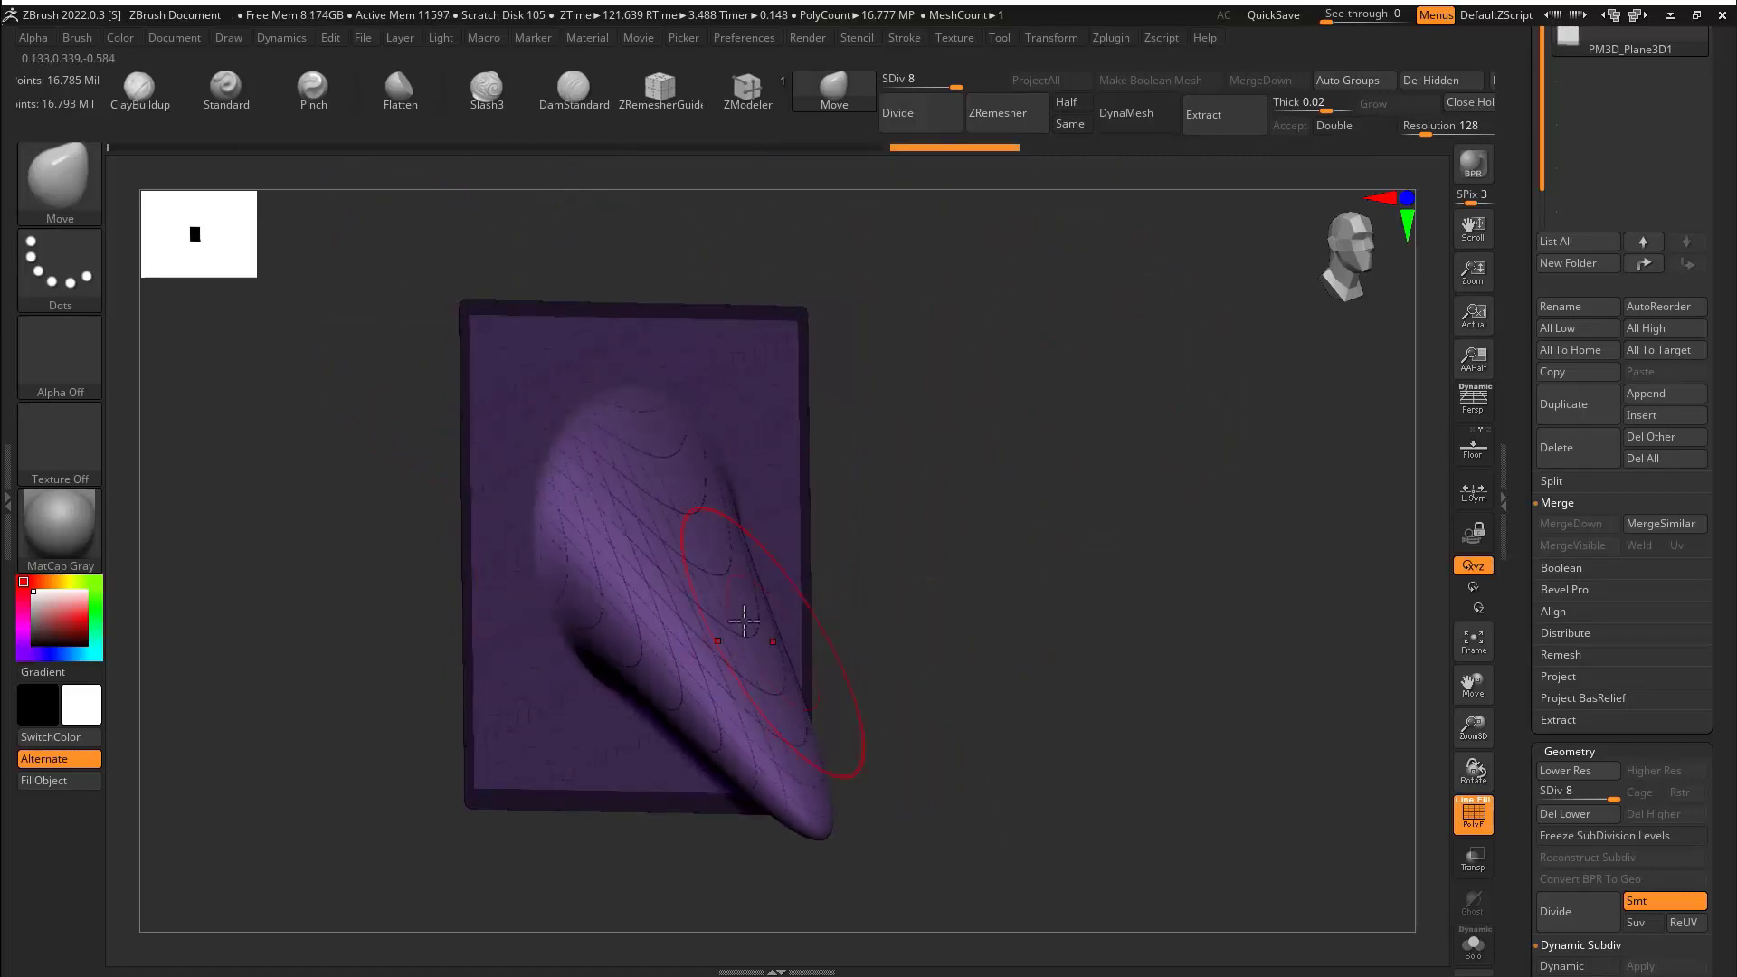
Drop the plane to subdivision level 2 and smooth the surface of the protrusion.
key("shift+d")
key("shift+d")
key("shift+d")
key("shift+d")
key("shift+d")
key("shift+d")
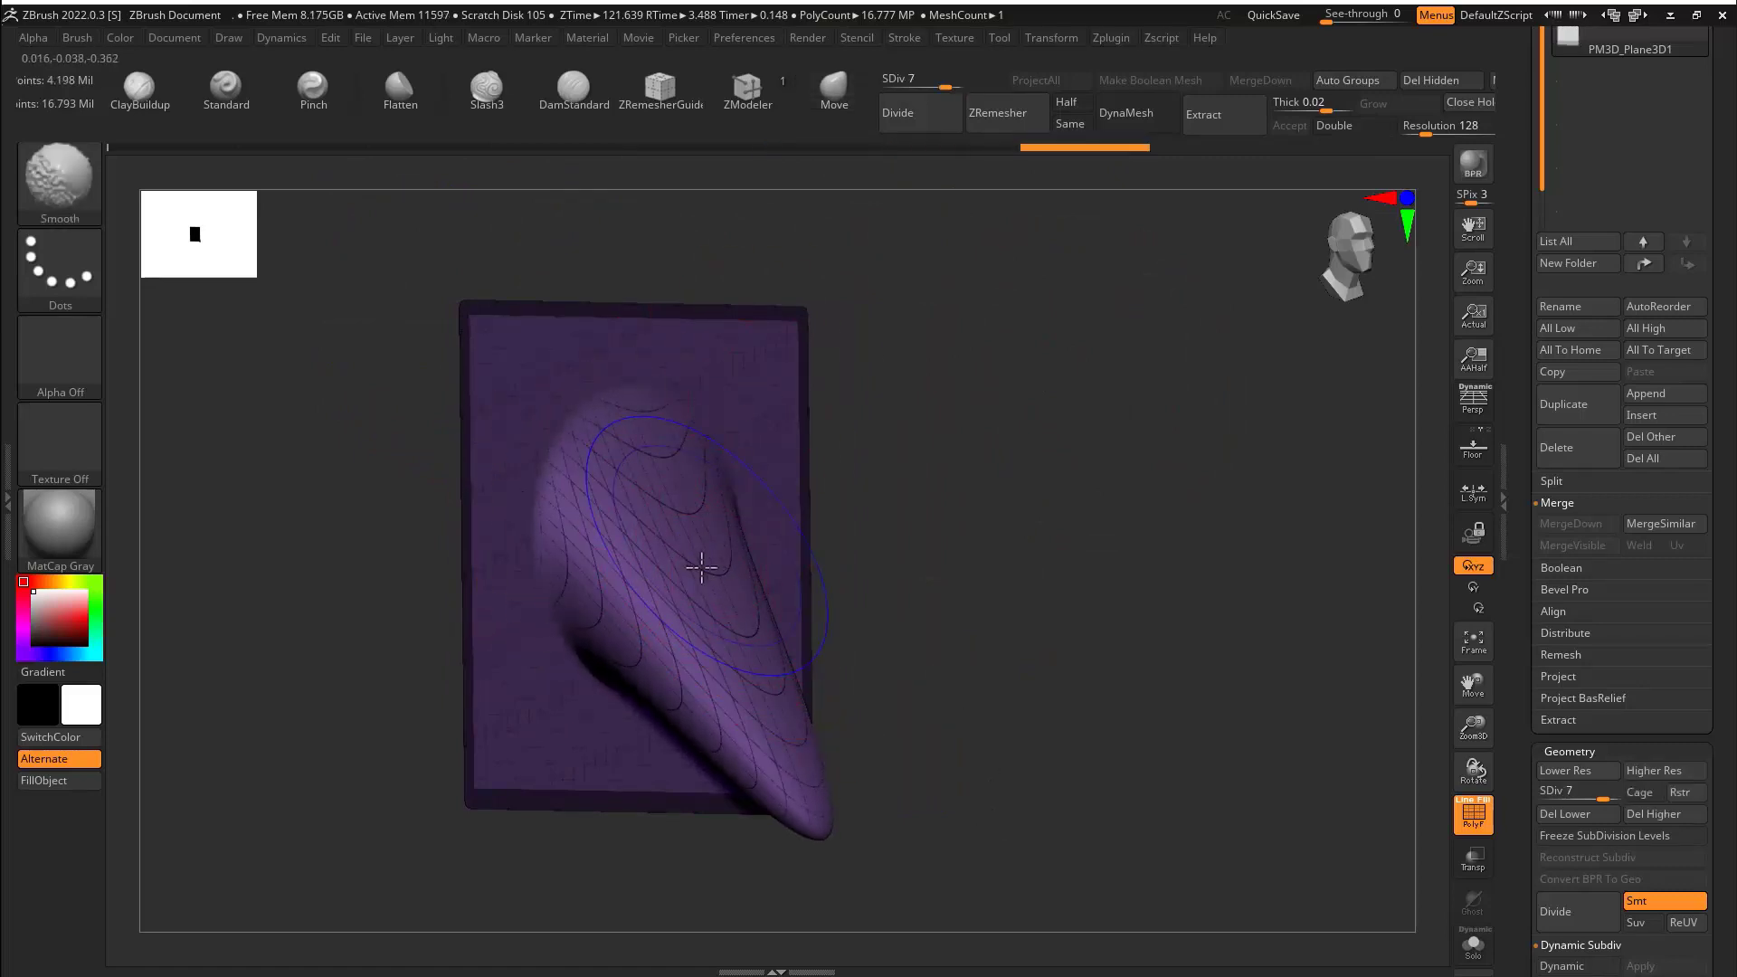
mouse_move(703, 582)
left_mouse_down("shift")
mouse_move(721, 520)
mouse_move(701, 535)
left_mouse_up("shift")
mouse_move(700, 535)
left_mouse_down("shift")
mouse_move(691, 481)
mouse_move(782, 669)
mouse_move(750, 561)
left_mouse_up("shift")
left_click_drag(710, 497, 630, 489, "shift")
Shape the protrusion's side profile with the Move brush into a downward-hooking horn with a slimmer tip.
left_click_drag(846, 491, 965, 493, "shift")
left_click_drag(691, 722, 711, 637)
left_click_drag(763, 755, 803, 749)
left_click_drag(841, 820, 803, 823)
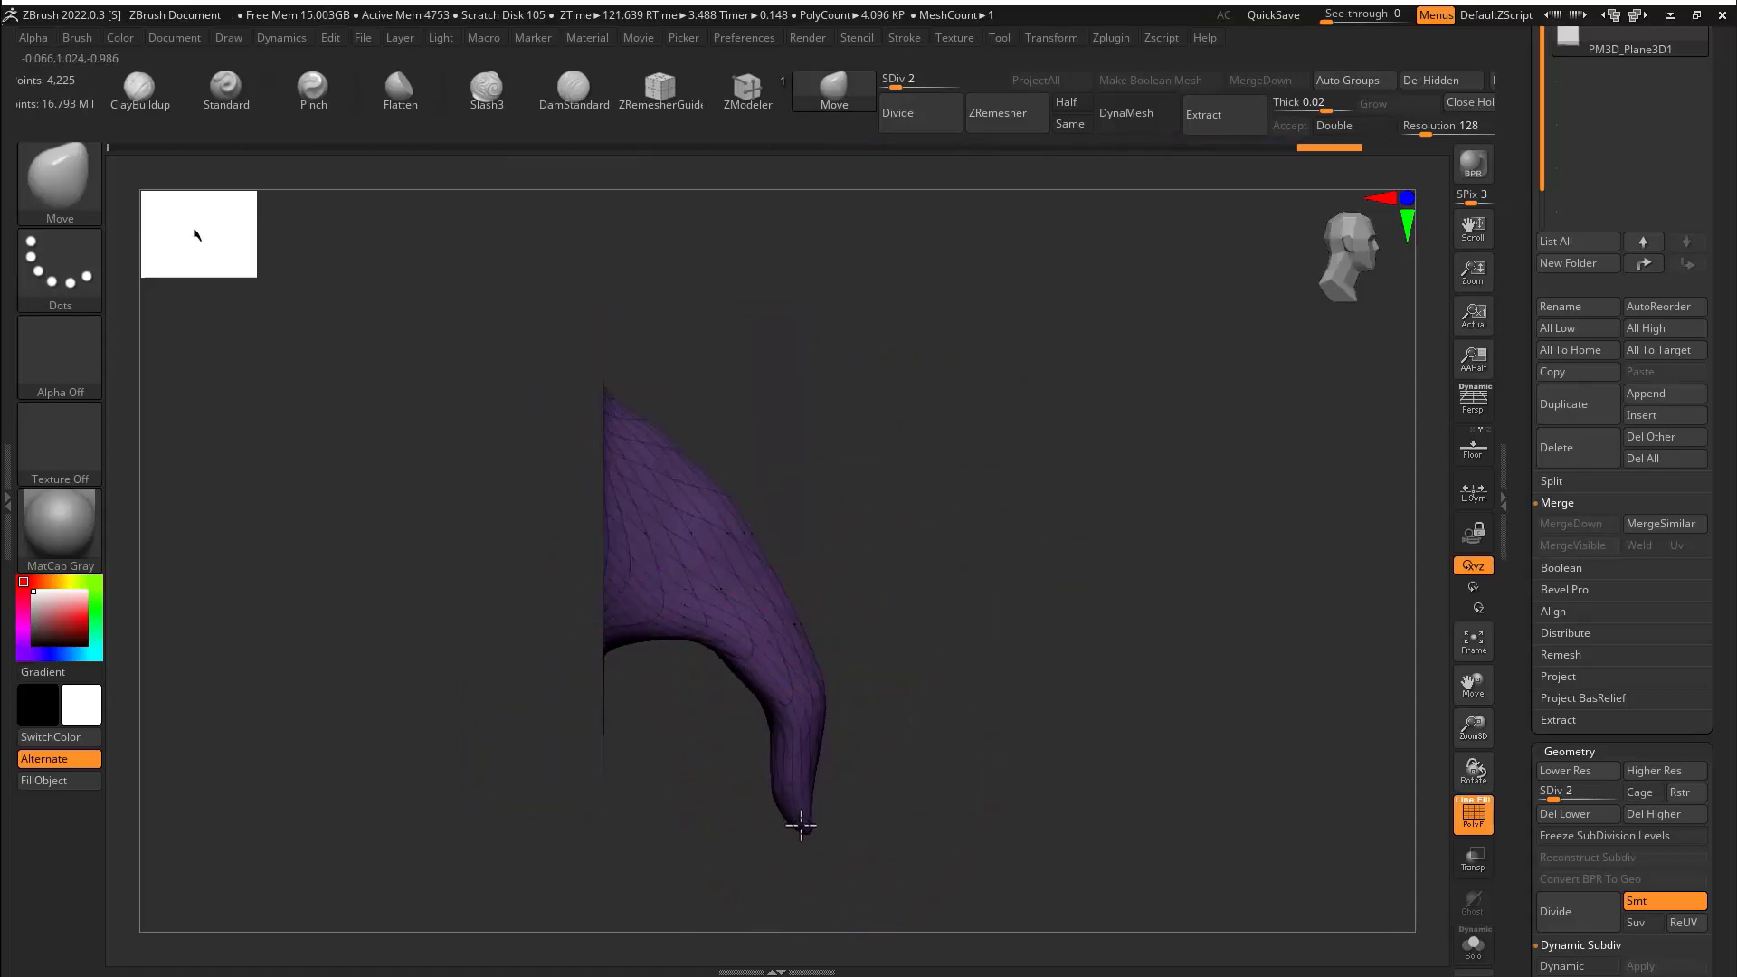
left_click_drag(807, 753, 842, 748)
left_click_drag(771, 702, 744, 658)
left_click_drag(808, 760, 781, 760)
Bend the horn asymmetrically in the front view, swinging its tip down and to the left.
left_click_drag(986, 634, 724, 620)
mouse_move(1155, 504)
left_mouse_down("alt")
mouse_move(1051, 516)
mouse_move(1062, 546)
mouse_move(1041, 549)
left_mouse_up("alt")
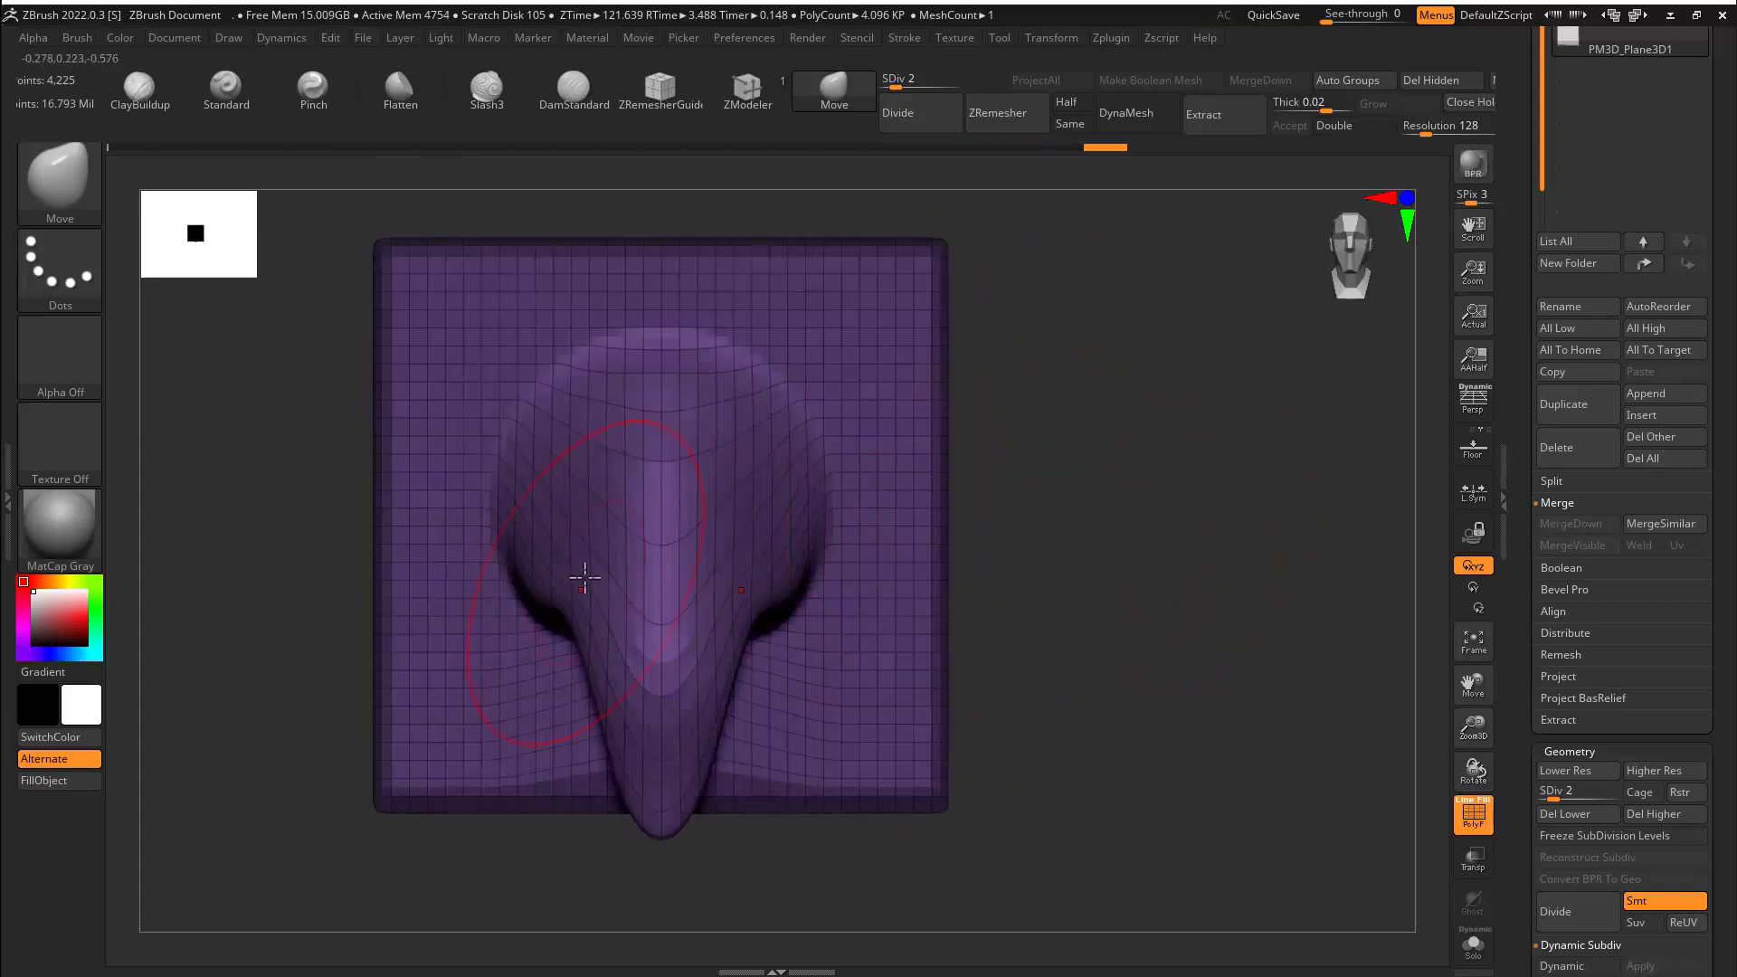
mouse_move(552, 580)
left_mouse_down()
mouse_move(618, 525)
mouse_move(561, 556)
left_mouse_up()
left_click_drag(596, 668, 658, 659)
left_click_drag(648, 755, 516, 900)
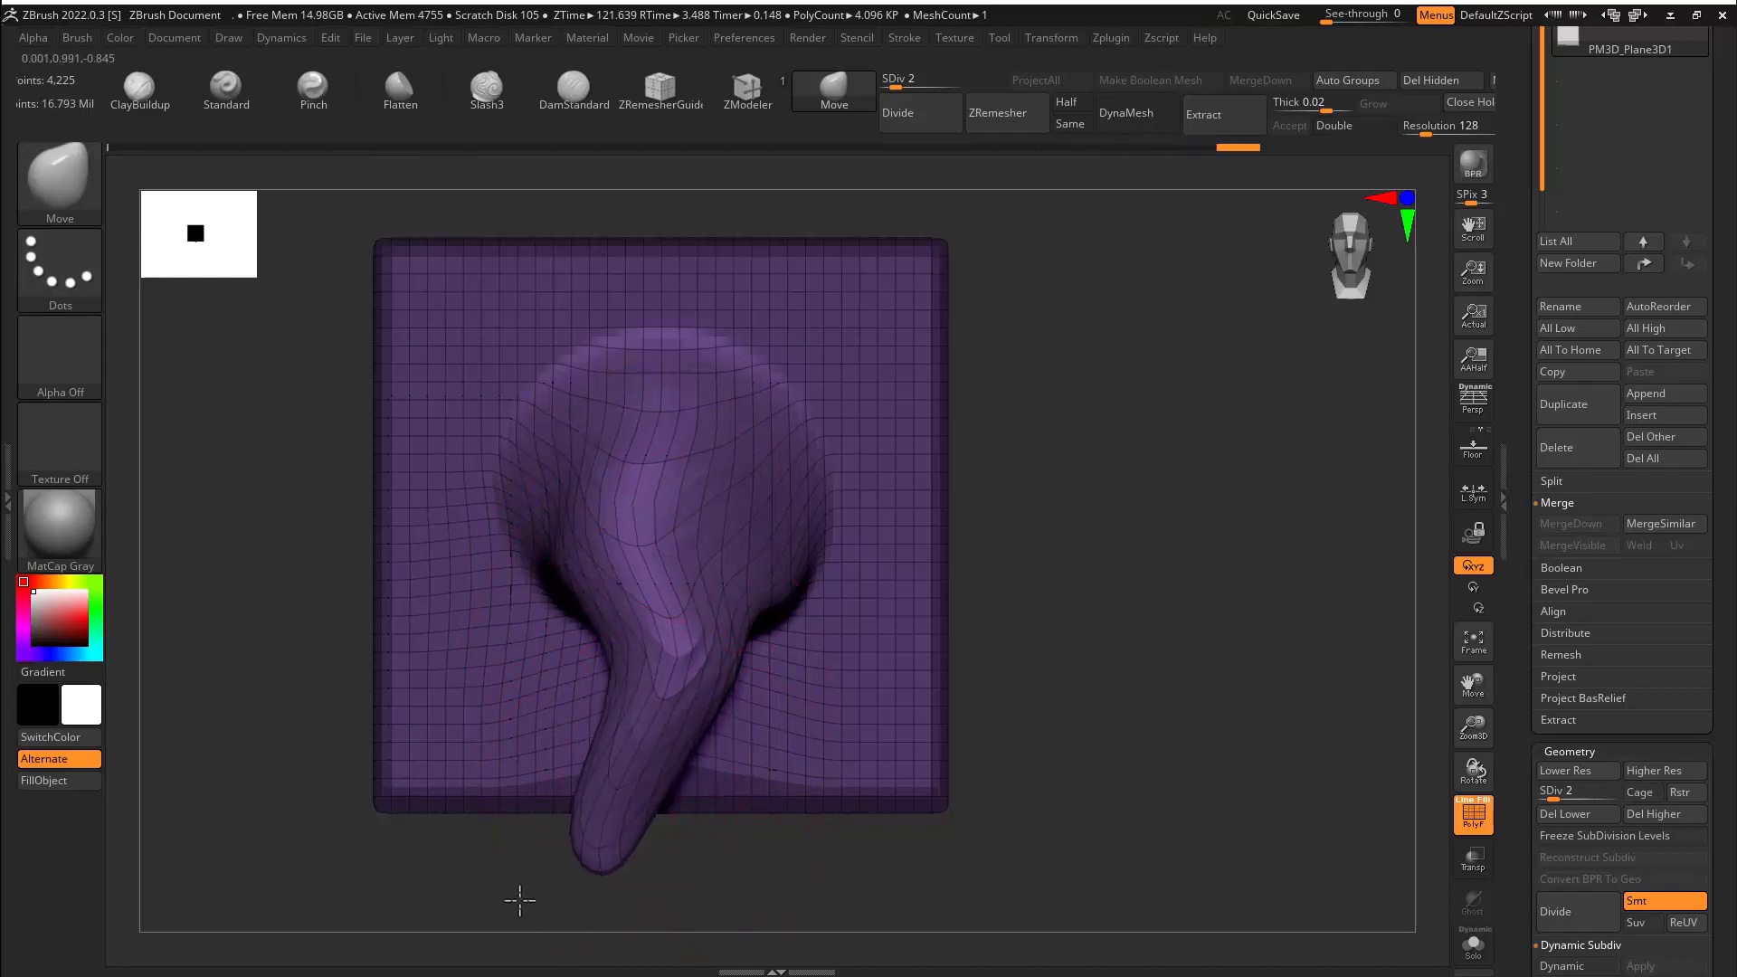
left_click_drag(690, 730, 748, 517)
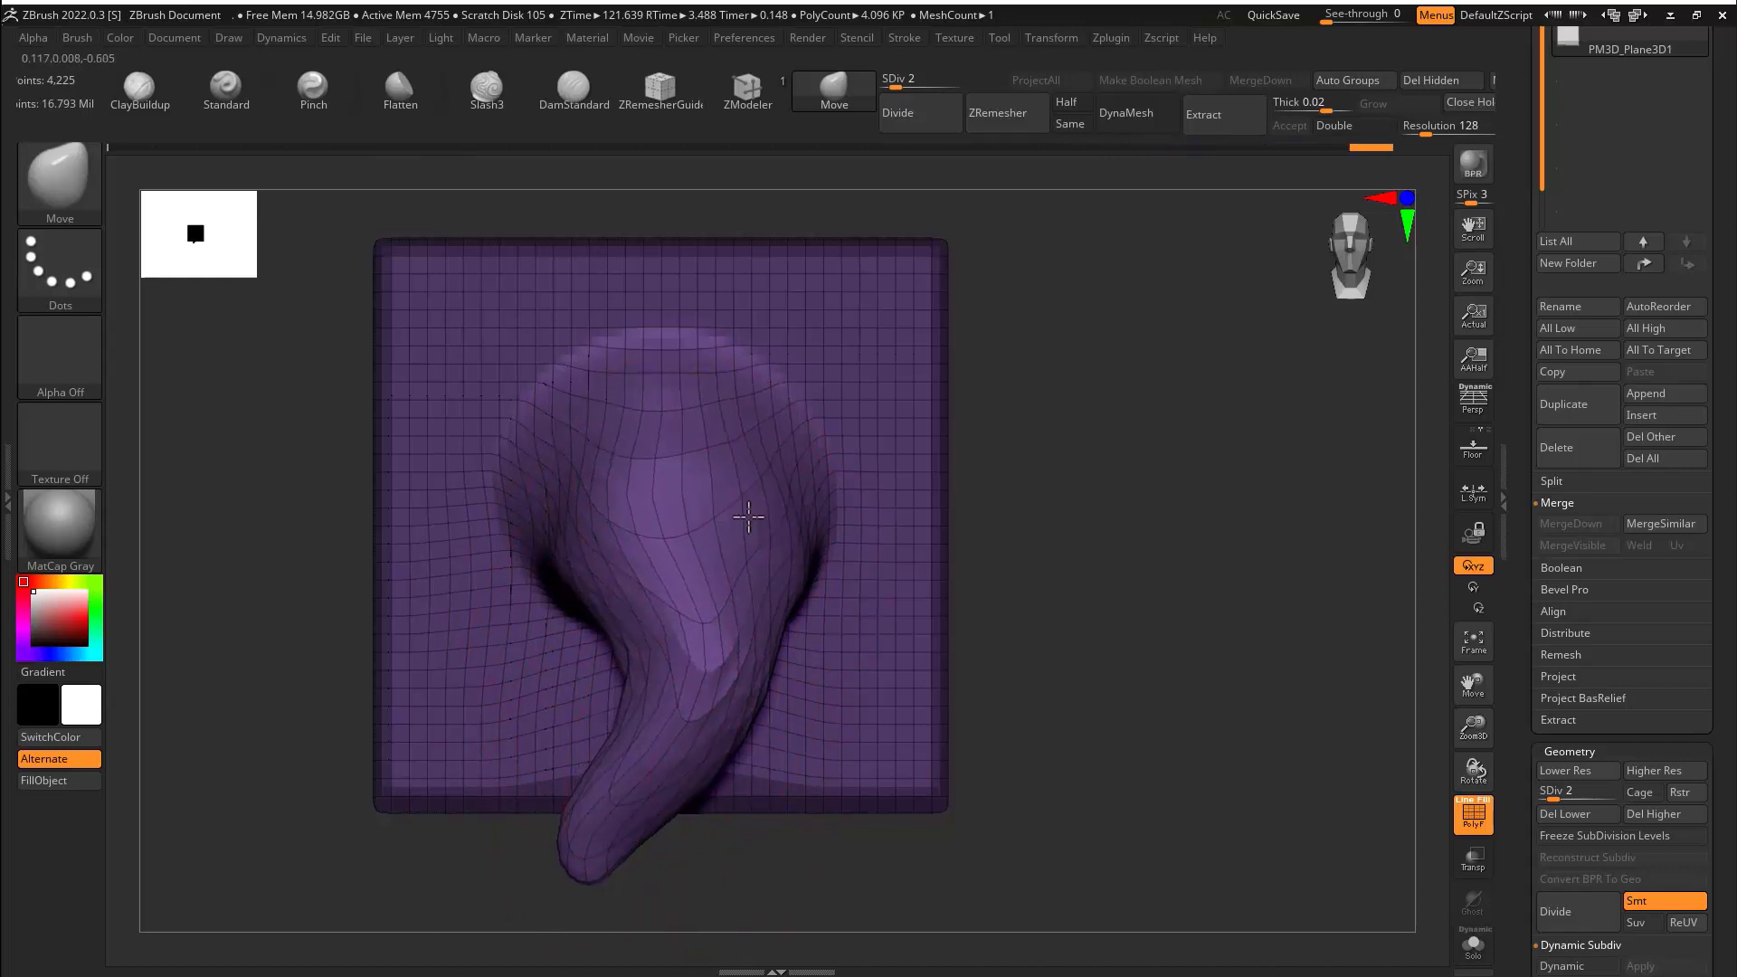
Try to pull a second prong out of the horn's lower left side and examine it at subdivision level 5.
mouse_move(615, 653)
left_mouse_down()
mouse_move(489, 799)
mouse_move(524, 771)
left_mouse_up()
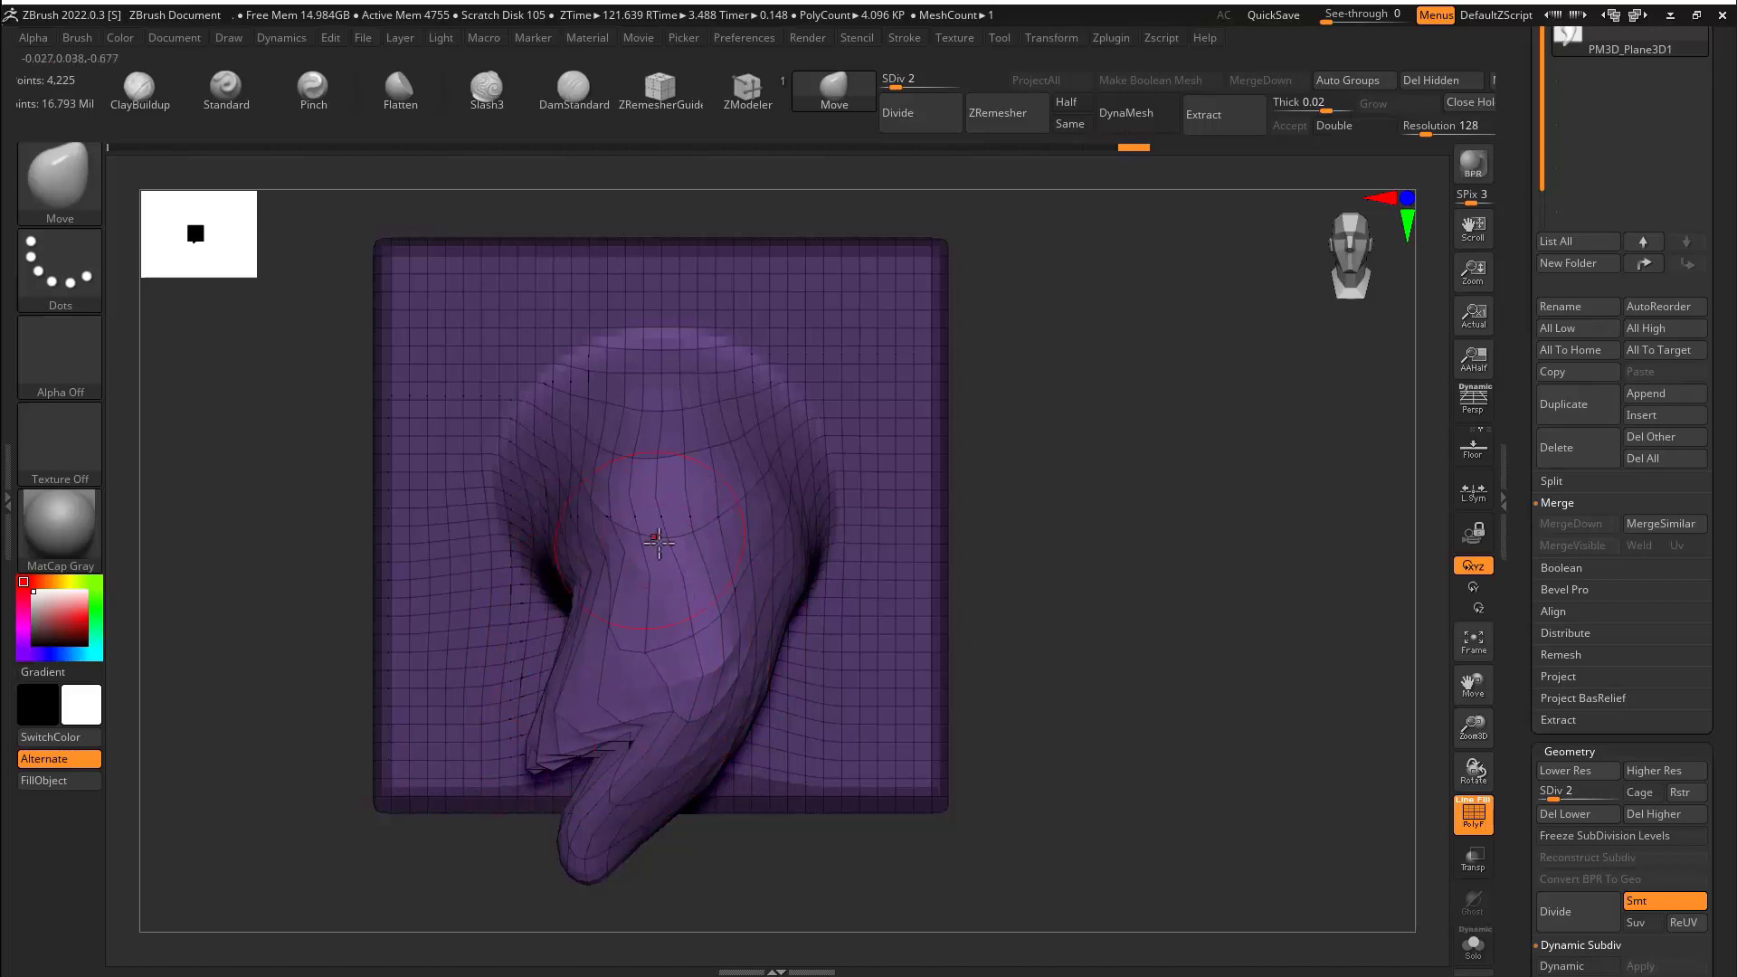
key("ctrl+z")
key("ctrl+d")
key("ctrl+d")
key("ctrl+d")
mouse_move(1027, 481)
left_mouse_down()
mouse_move(1027, 559)
mouse_move(504, 667)
mouse_move(618, 636)
mouse_move(533, 749)
left_mouse_up()
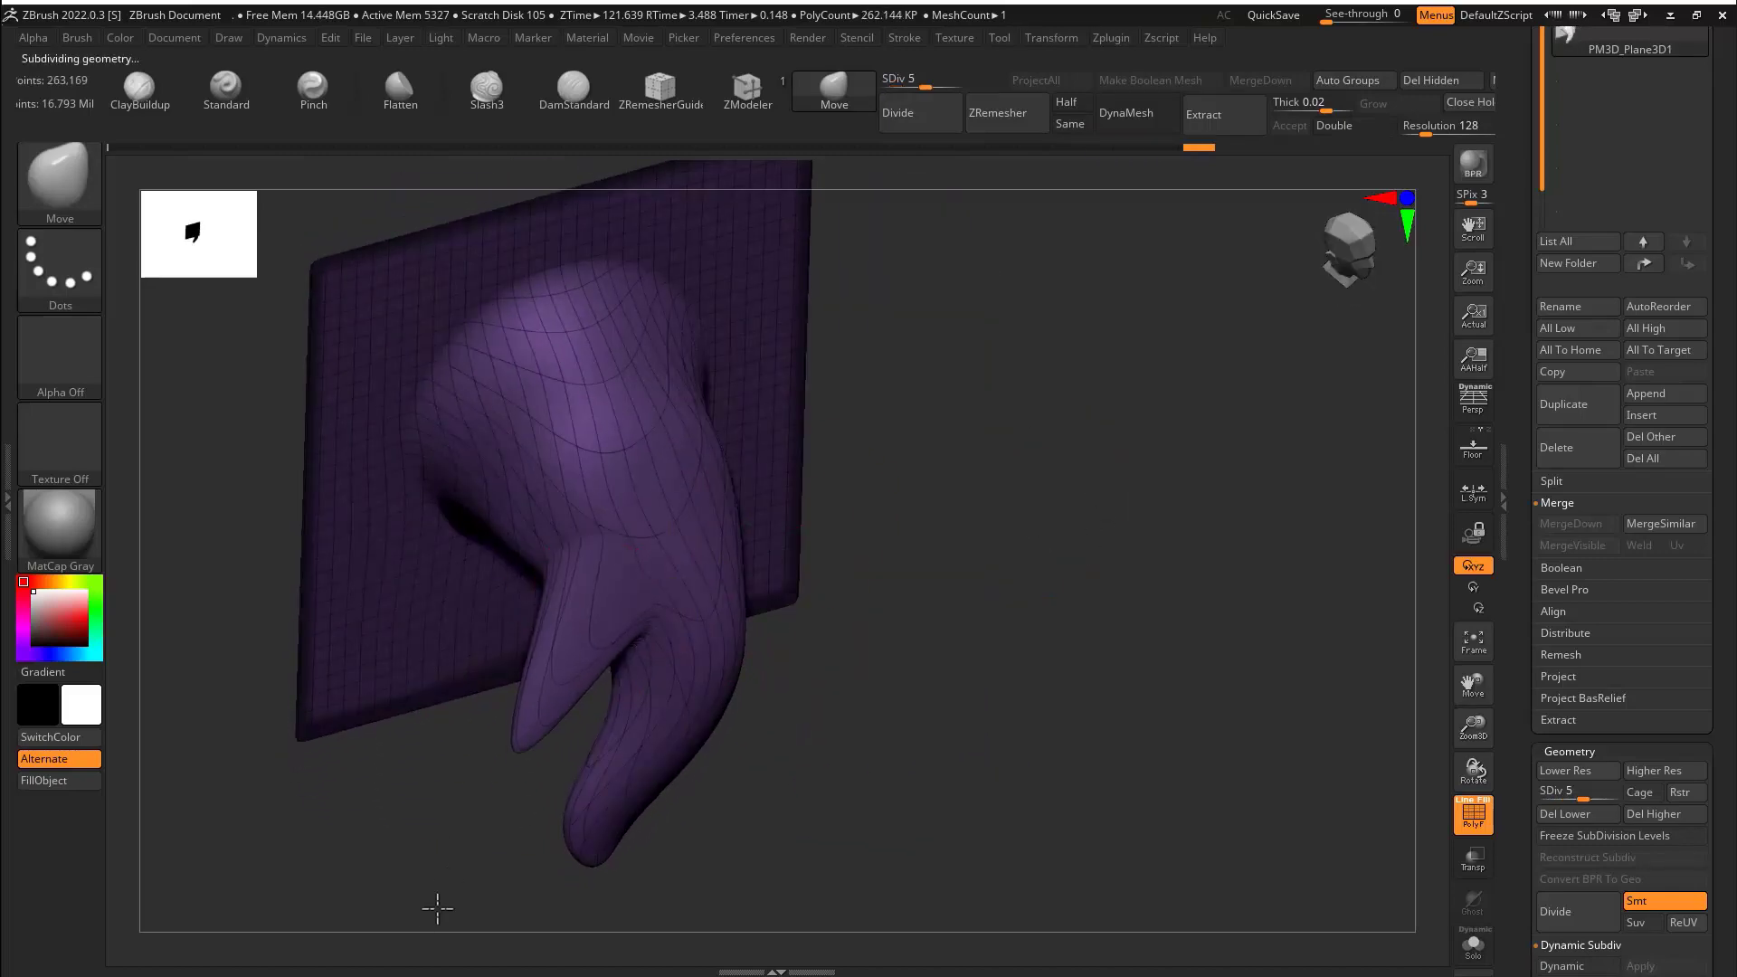
key("ctrl+z")
Reshape the horn's upper body at subdivision level 3 with the Move brush, pushing its left side outward.
mouse_move(864, 514)
left_mouse_down()
mouse_move(838, 483)
mouse_move(1084, 320)
mouse_move(543, 436)
mouse_move(570, 493)
mouse_move(565, 635)
mouse_move(609, 648)
mouse_move(624, 588)
mouse_move(609, 543)
mouse_move(796, 621)
left_mouse_up()
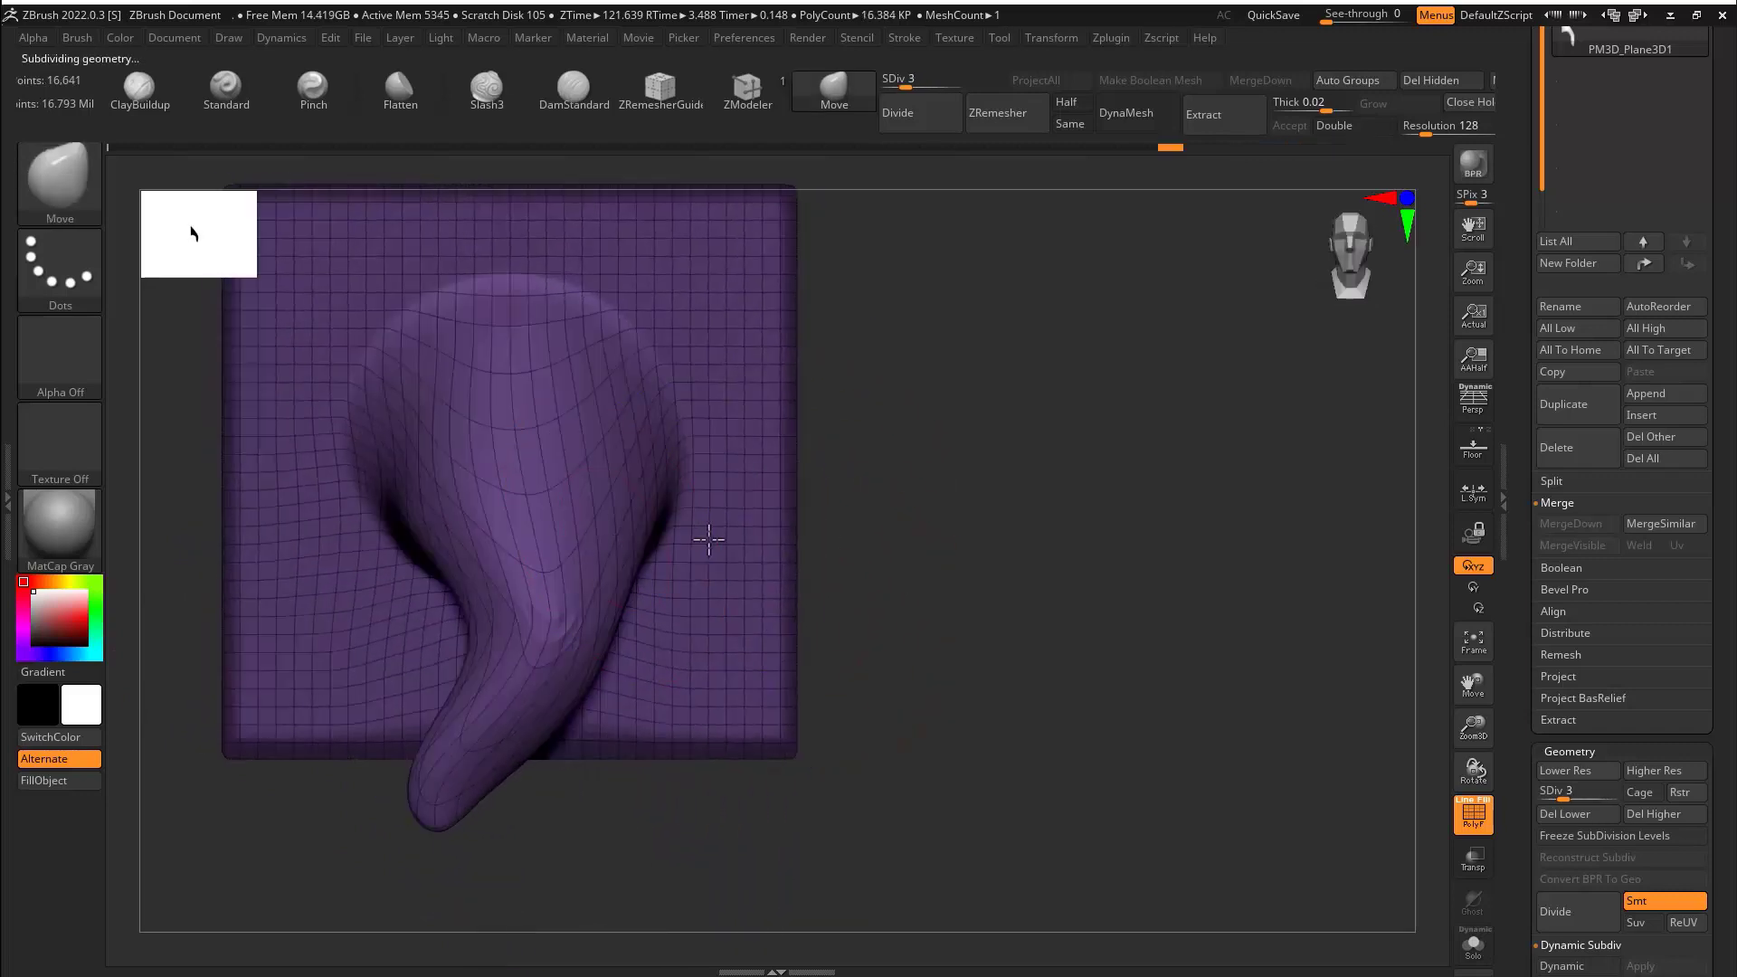
key("s")
left_click_drag(545, 541, 582, 477)
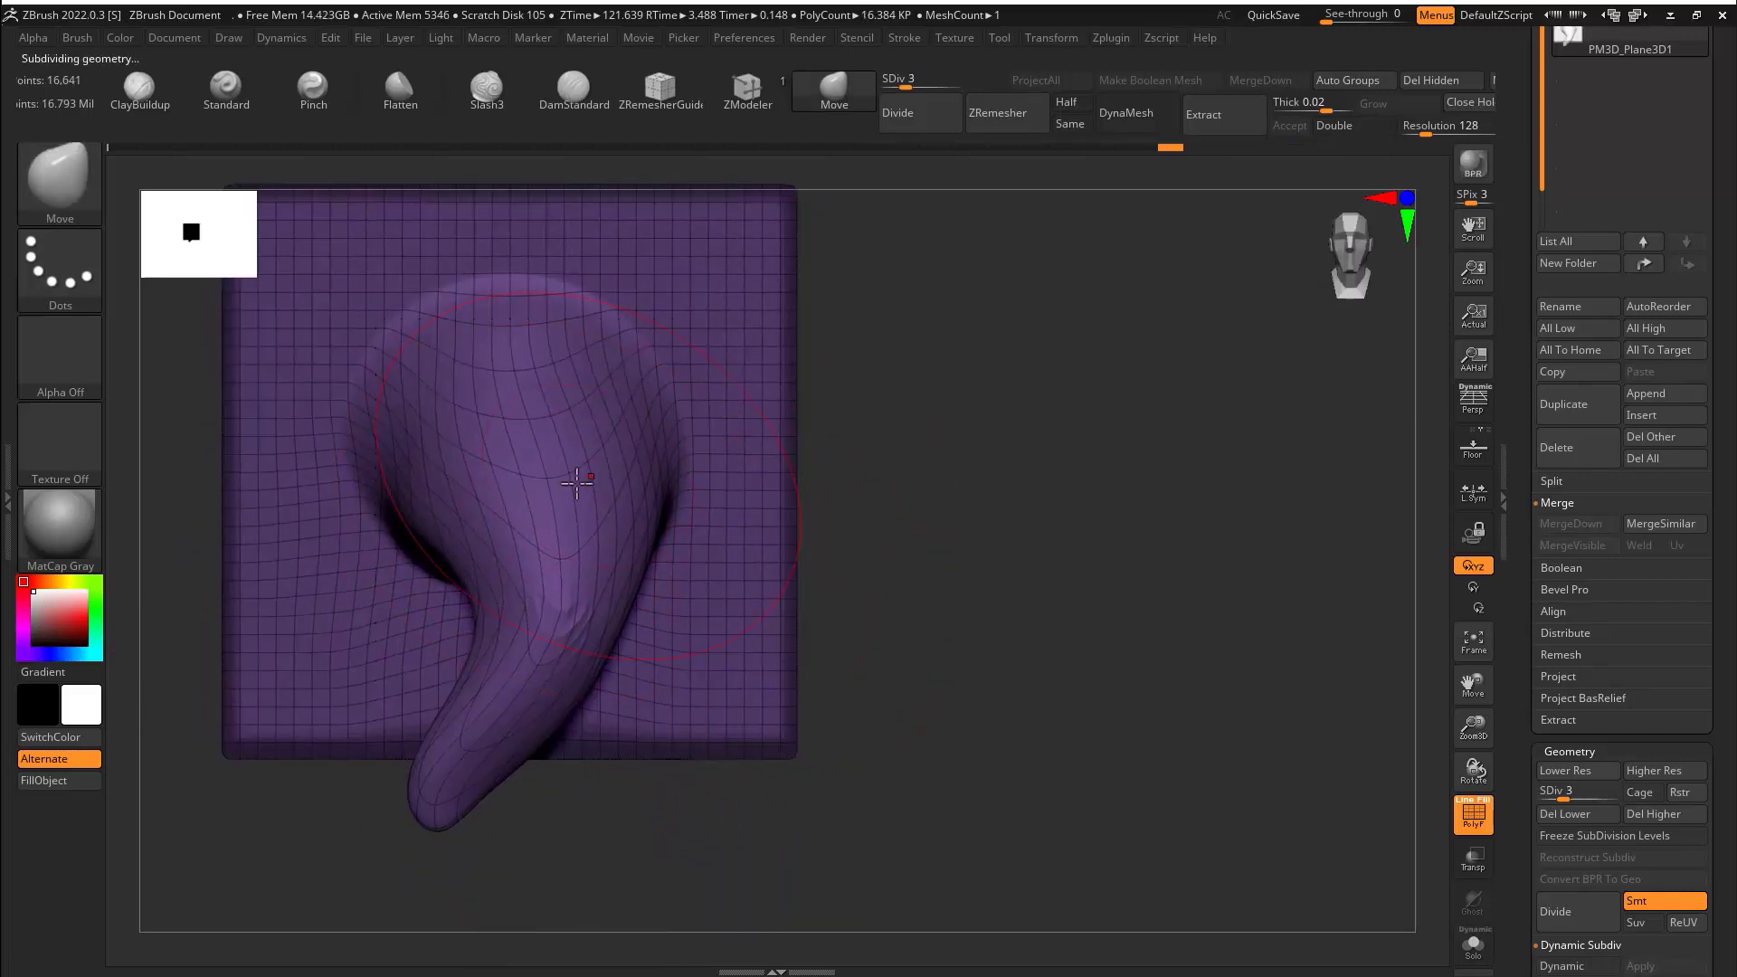
key("s")
left_click_drag(443, 455, 427, 455)
left_click_drag(407, 429, 373, 420)
Push the lower part of the horn toward the plane in side profile to give the tip an S-curve.
left_click_drag(819, 397, 1086, 404)
mouse_move(582, 568)
left_mouse_down()
mouse_move(560, 536)
mouse_move(578, 576)
left_mouse_up()
key("ctrl+z")
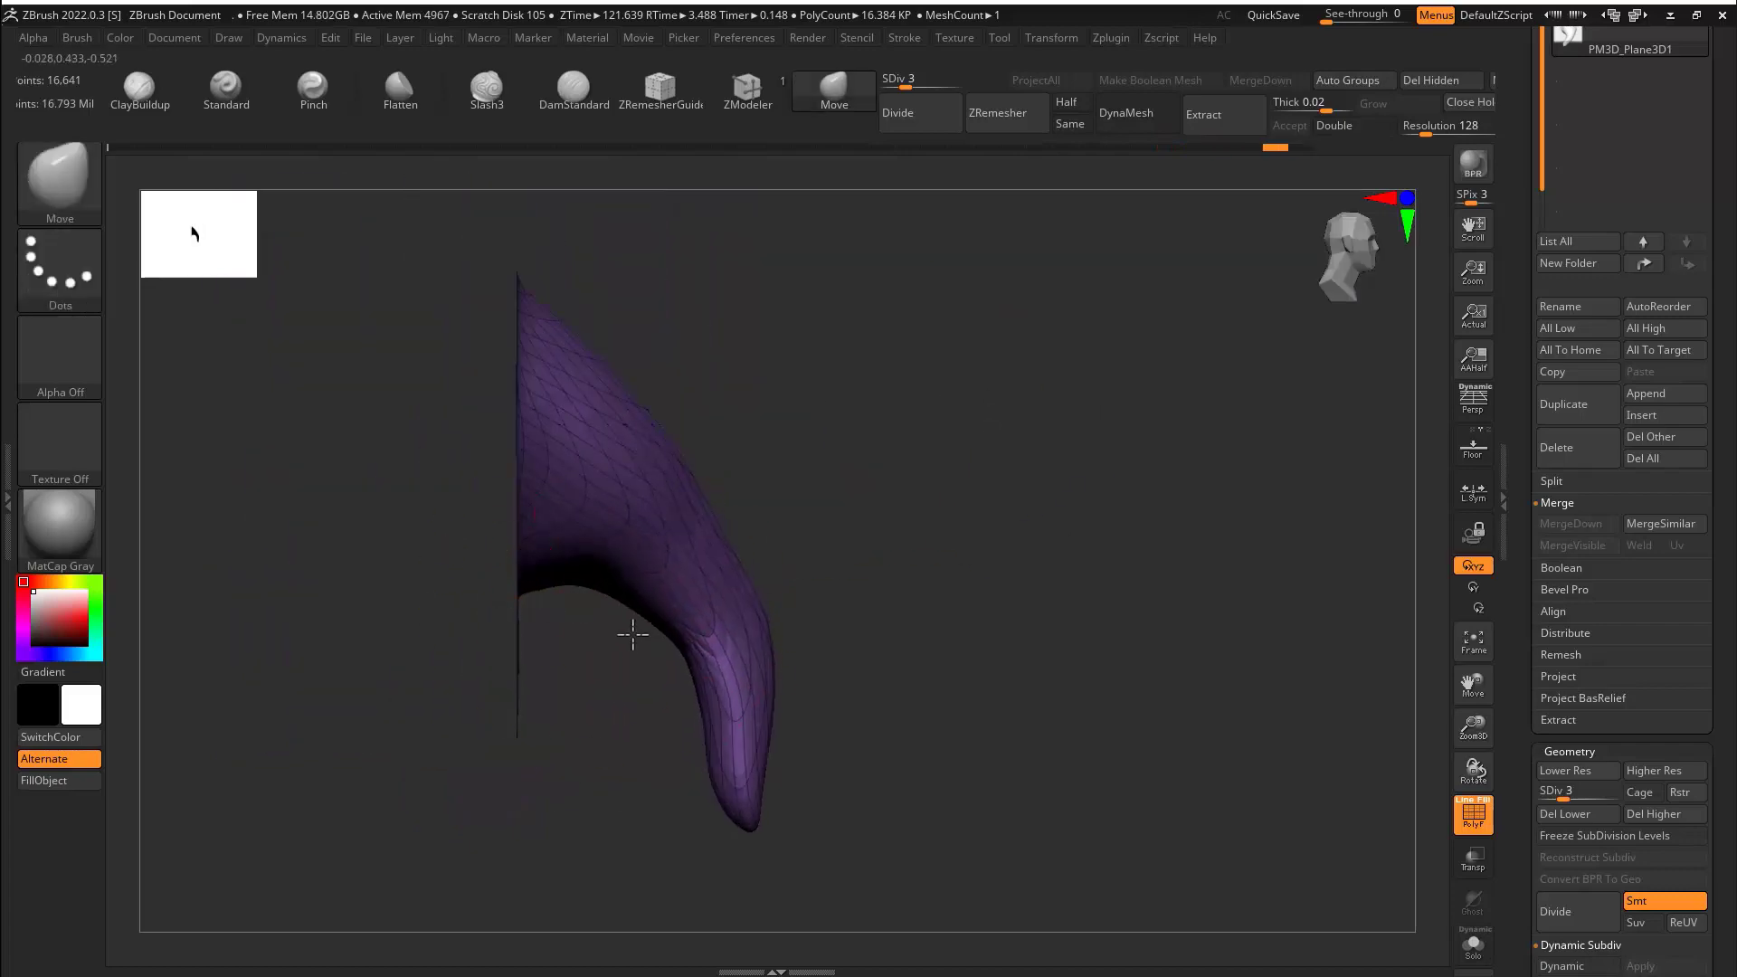
left_click_drag(719, 722, 623, 701)
left_click_drag(753, 687, 733, 632)
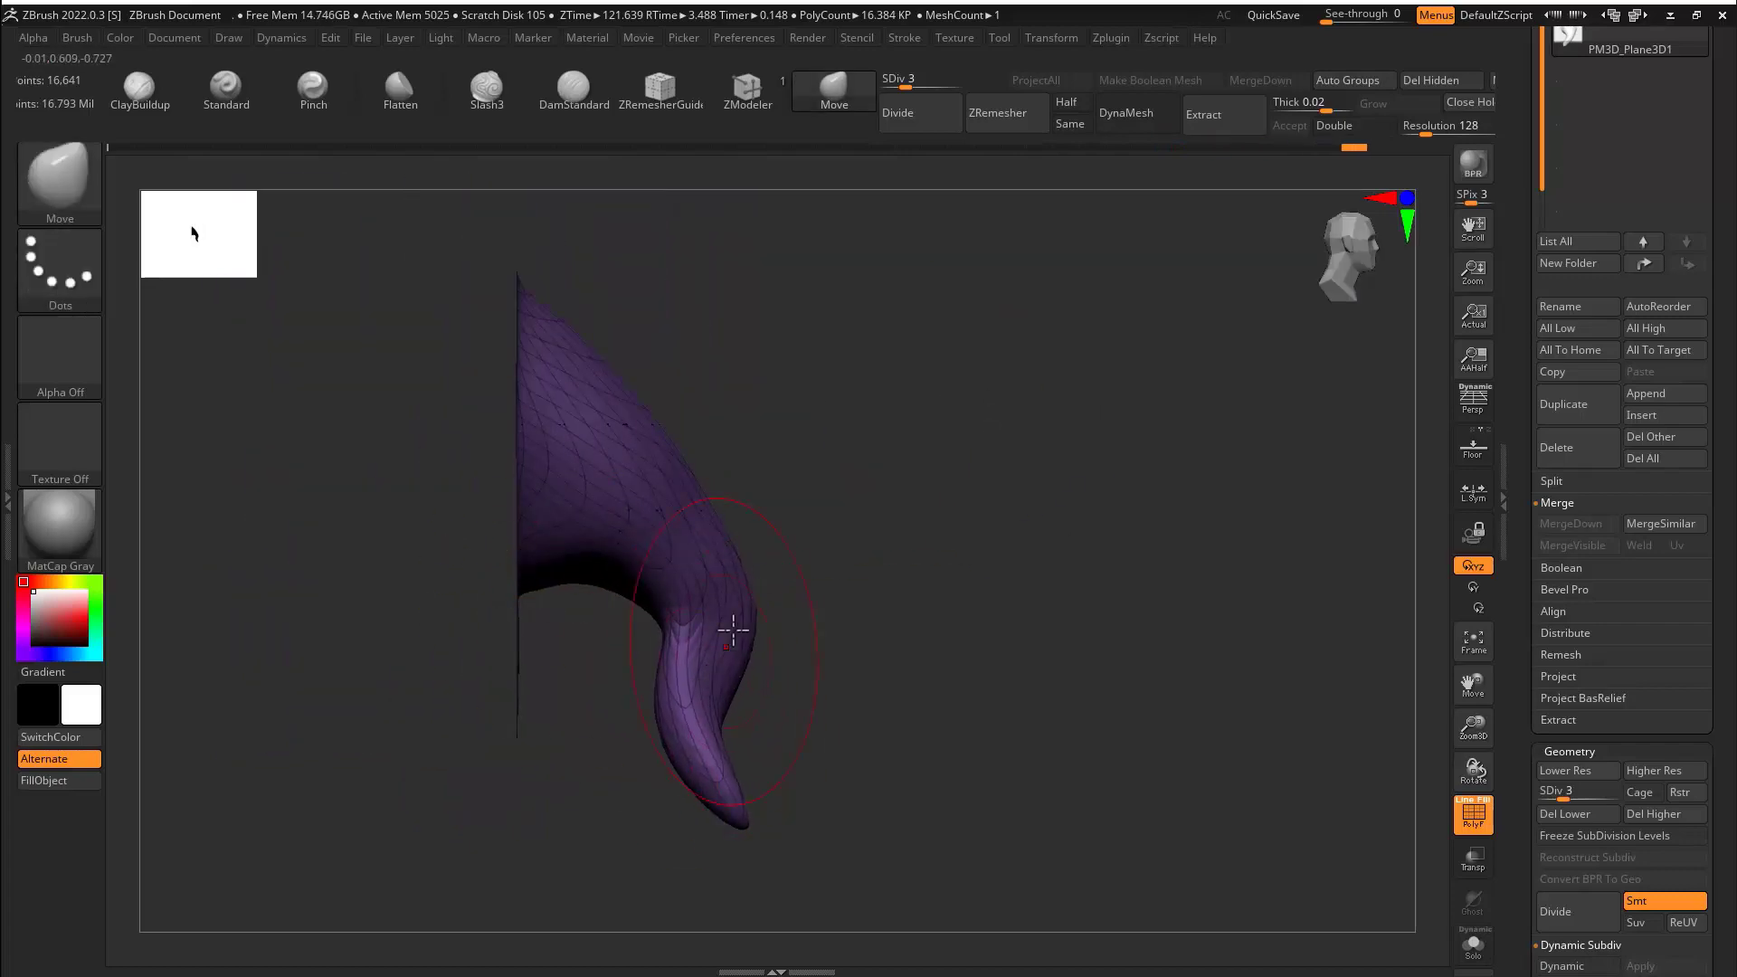
Hide the polyframe and carve DamStandard creases around the upper and side edges of the horn's base.
mouse_move(833, 537)
left_mouse_down()
mouse_move(678, 546)
mouse_move(838, 399)
left_mouse_up()
right_click_drag(838, 399, 762, 410, "alt")
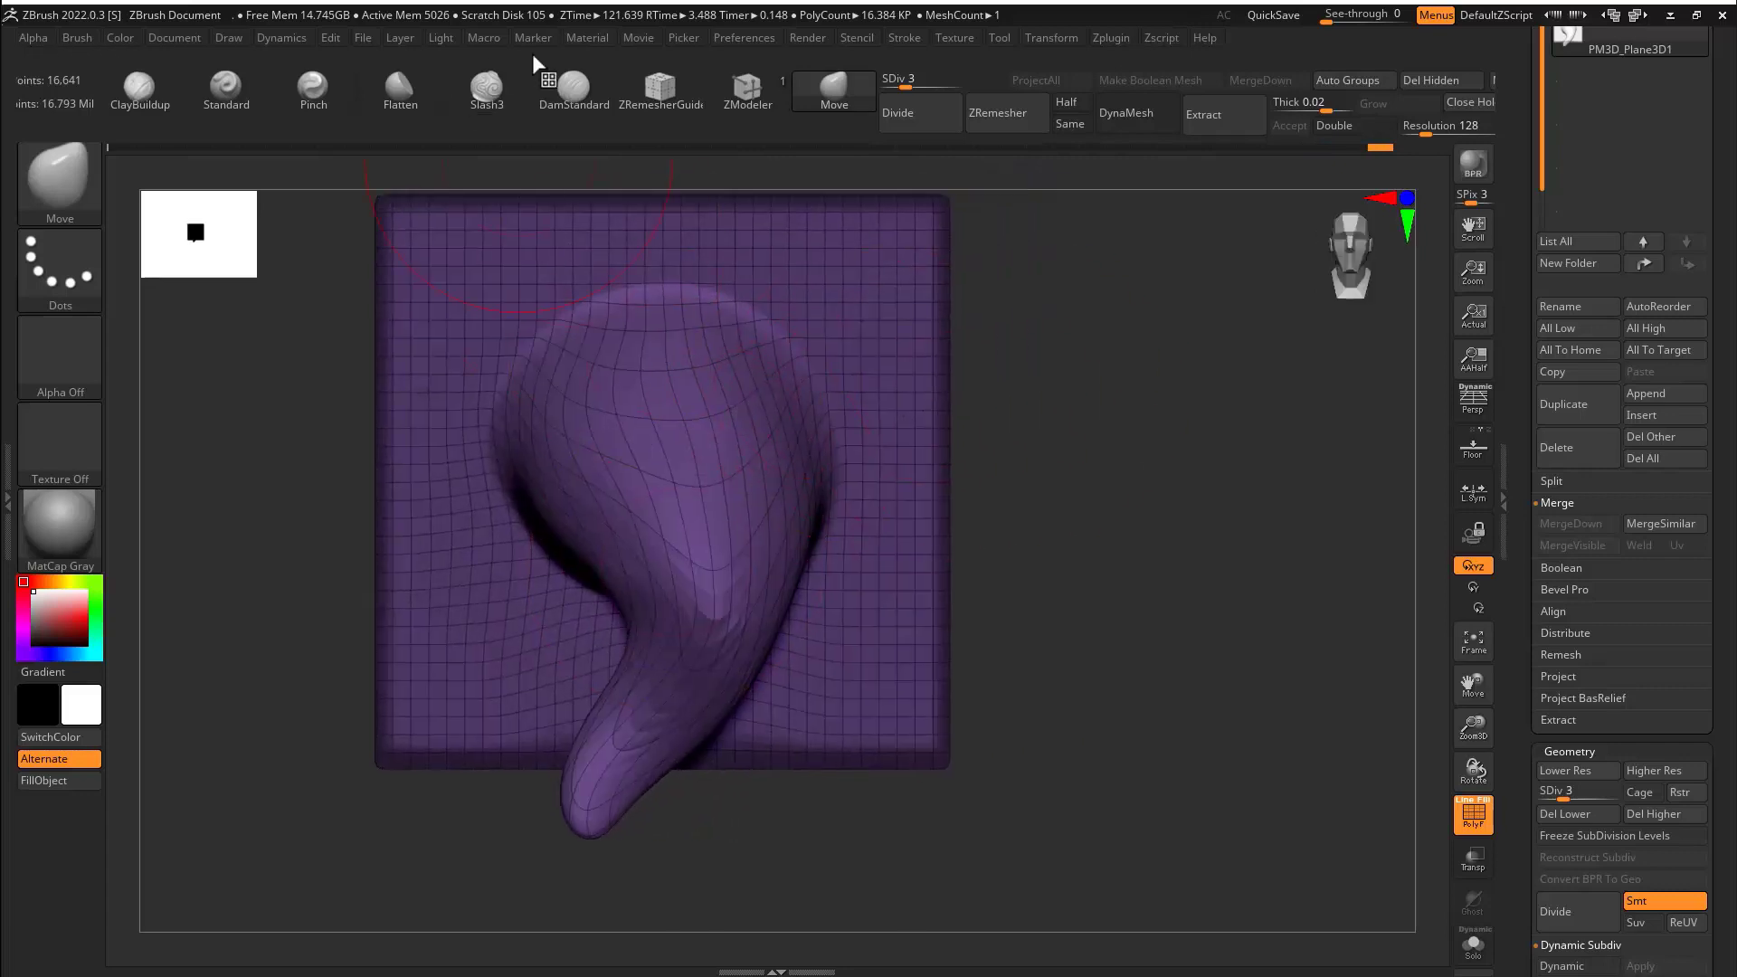
left_click(573, 90)
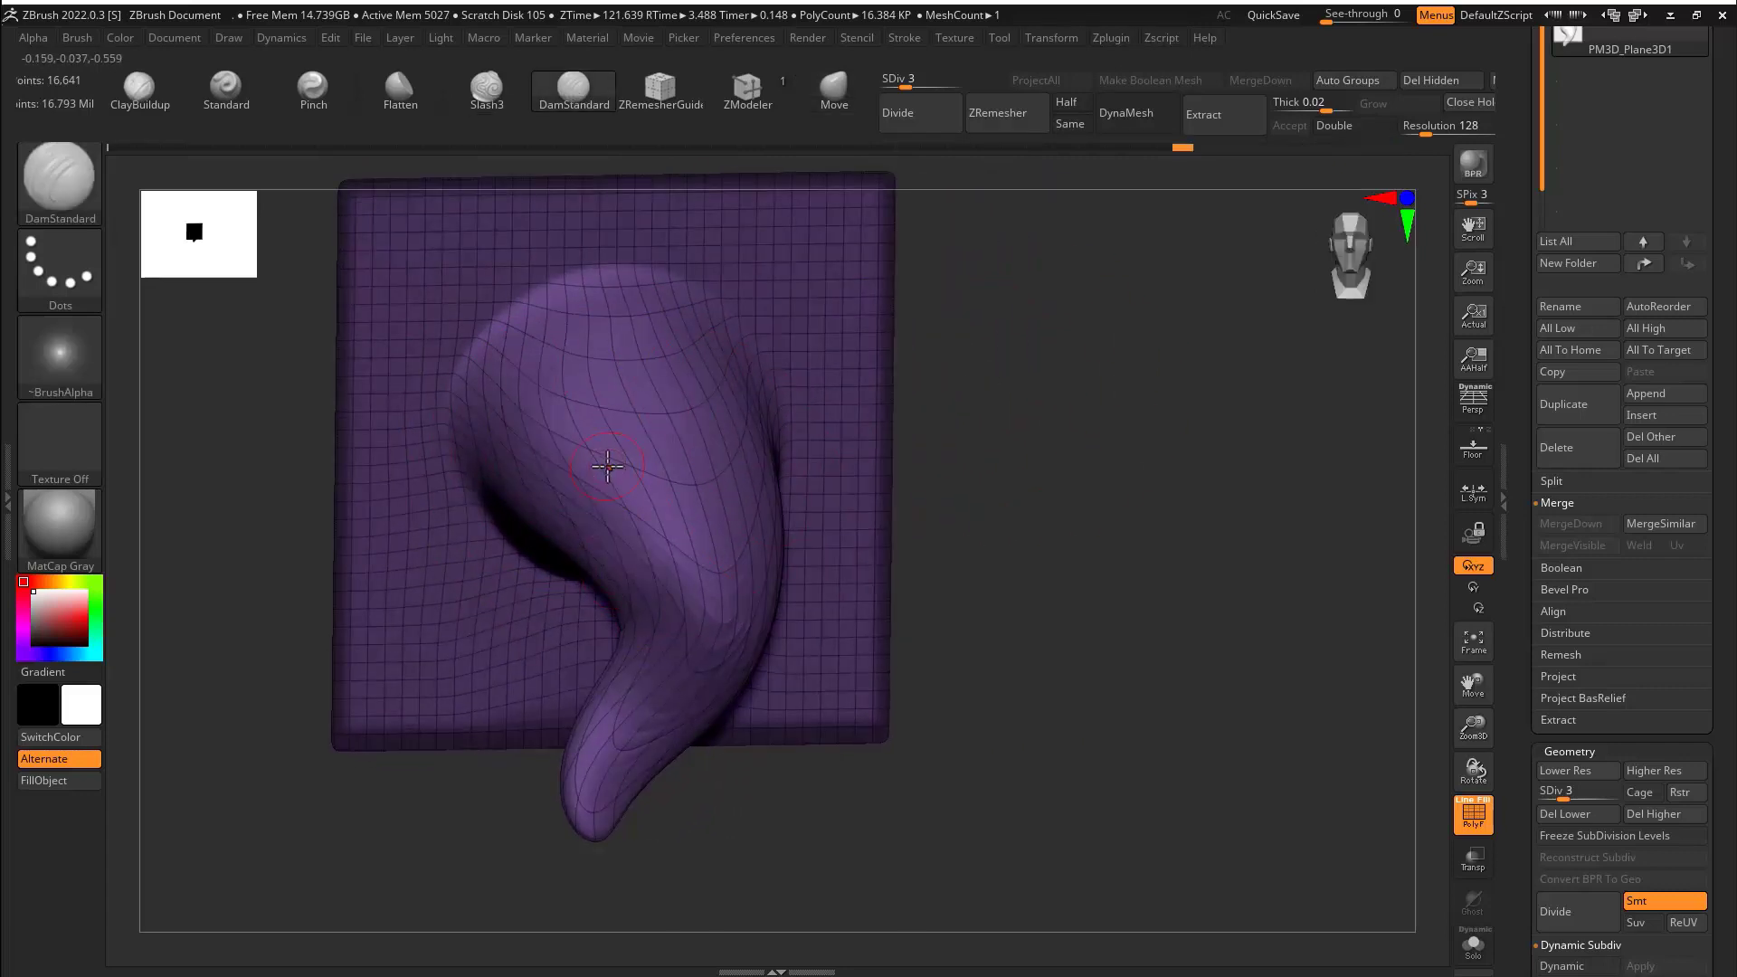
key("shift+f")
left_click_drag(903, 164, 957, 312, "shift")
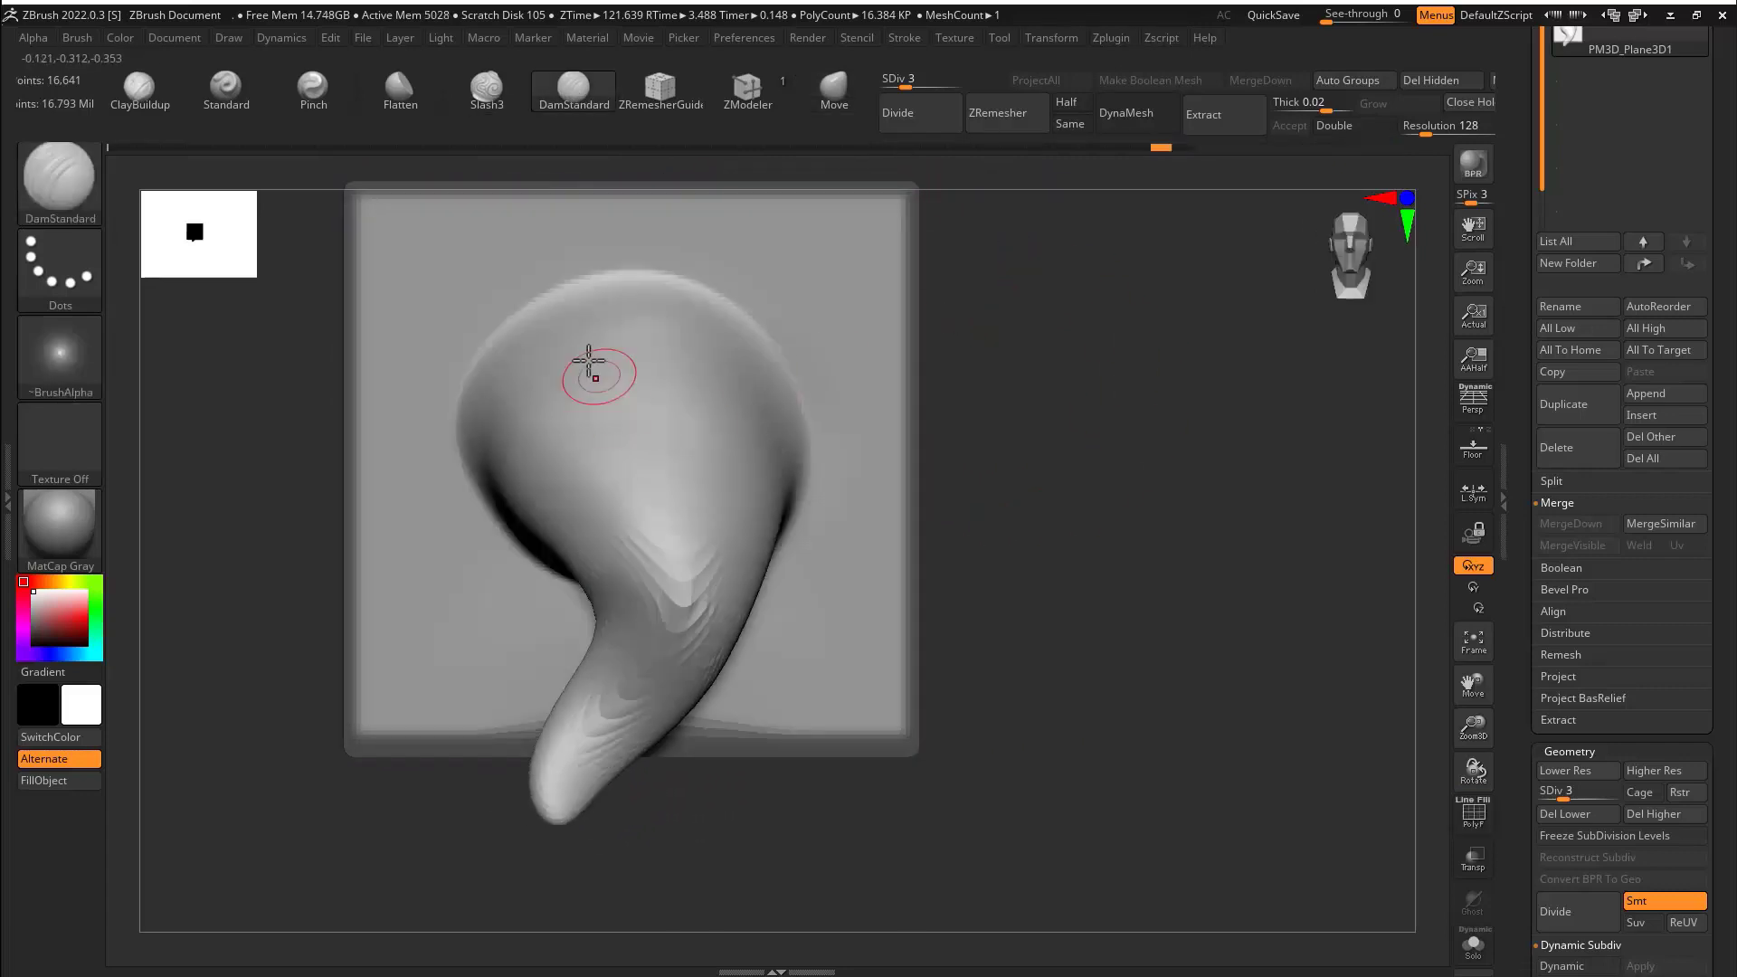
mouse_move(498, 370)
left_mouse_down()
mouse_move(572, 312)
mouse_move(757, 299)
mouse_move(775, 512)
left_mouse_up()
mouse_move(781, 389)
left_mouse_down()
mouse_move(582, 295)
mouse_move(500, 385)
left_mouse_up()
mouse_move(498, 469)
left_mouse_down("shift")
mouse_move(480, 453)
mouse_move(504, 290)
mouse_move(691, 283)
mouse_move(796, 495)
left_mouse_up("shift")
mouse_move(1122, 426)
left_mouse_down()
mouse_move(989, 383)
mouse_move(1122, 416)
left_mouse_up()
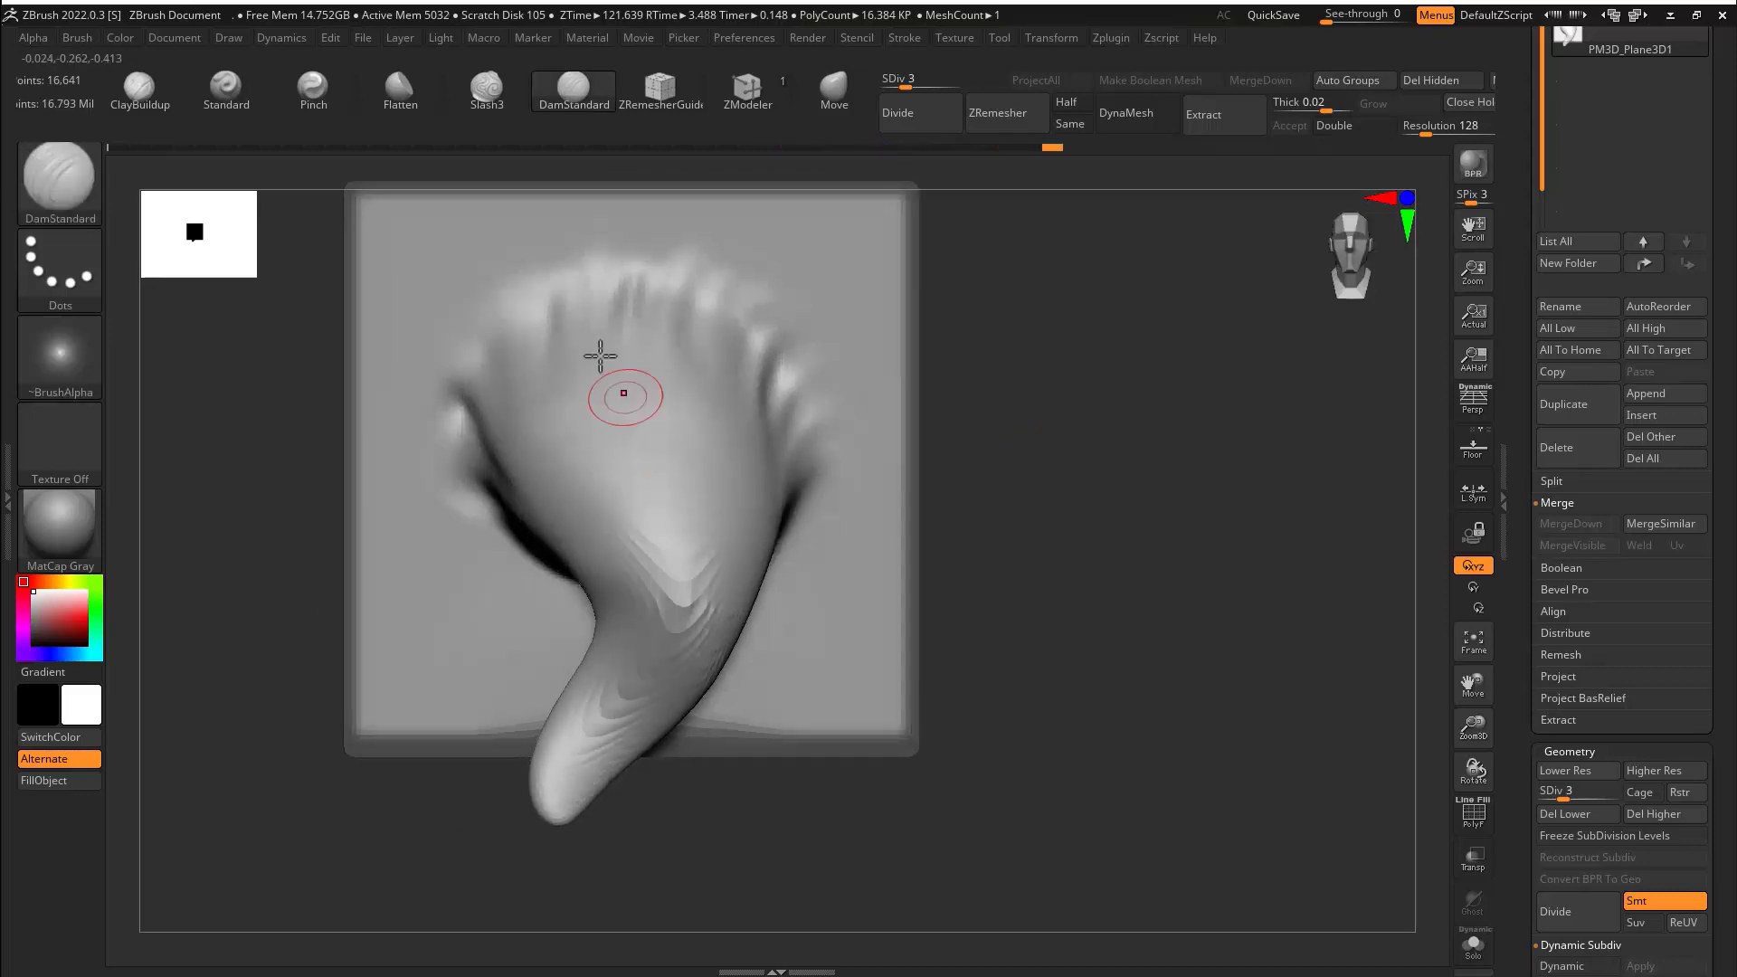
Build up long strand-like ridges down the left side of the horn with a resized ClayBuildup brush.
left_click(163, 104)
key("space")
key("Return")
key("s")
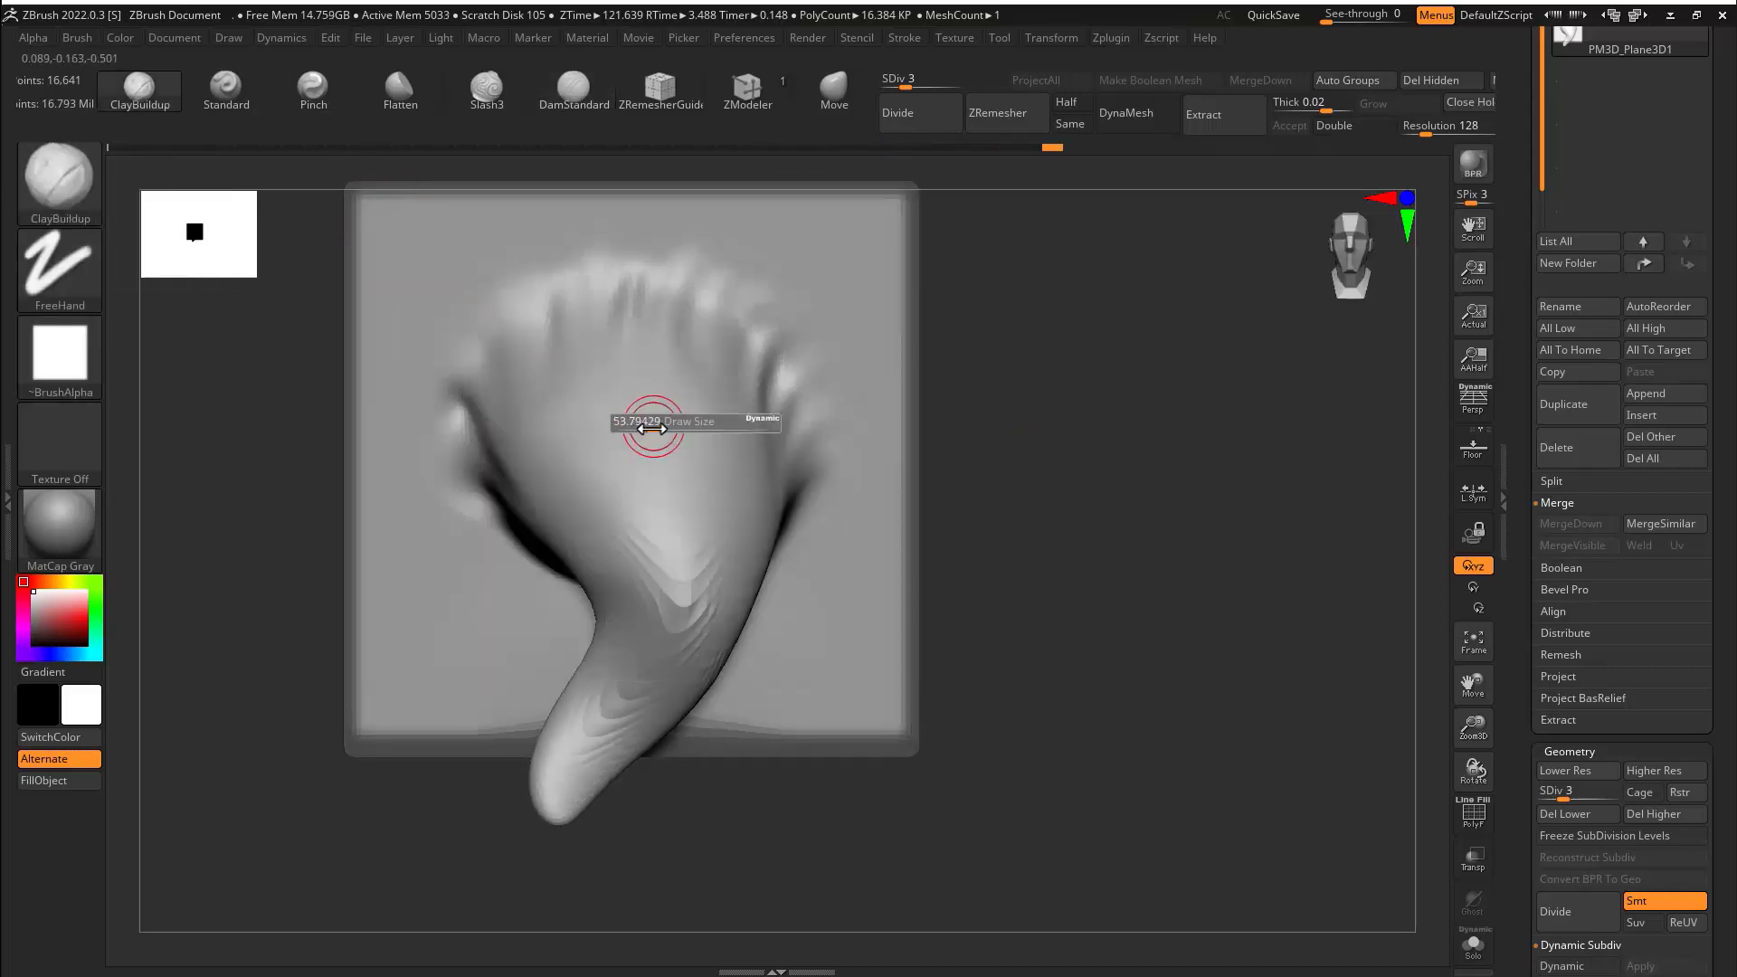
left_click_drag(654, 423, 646, 422)
mouse_move(505, 364)
left_mouse_down()
mouse_move(609, 566)
mouse_move(665, 592)
left_mouse_up()
left_click_drag(582, 409, 627, 625)
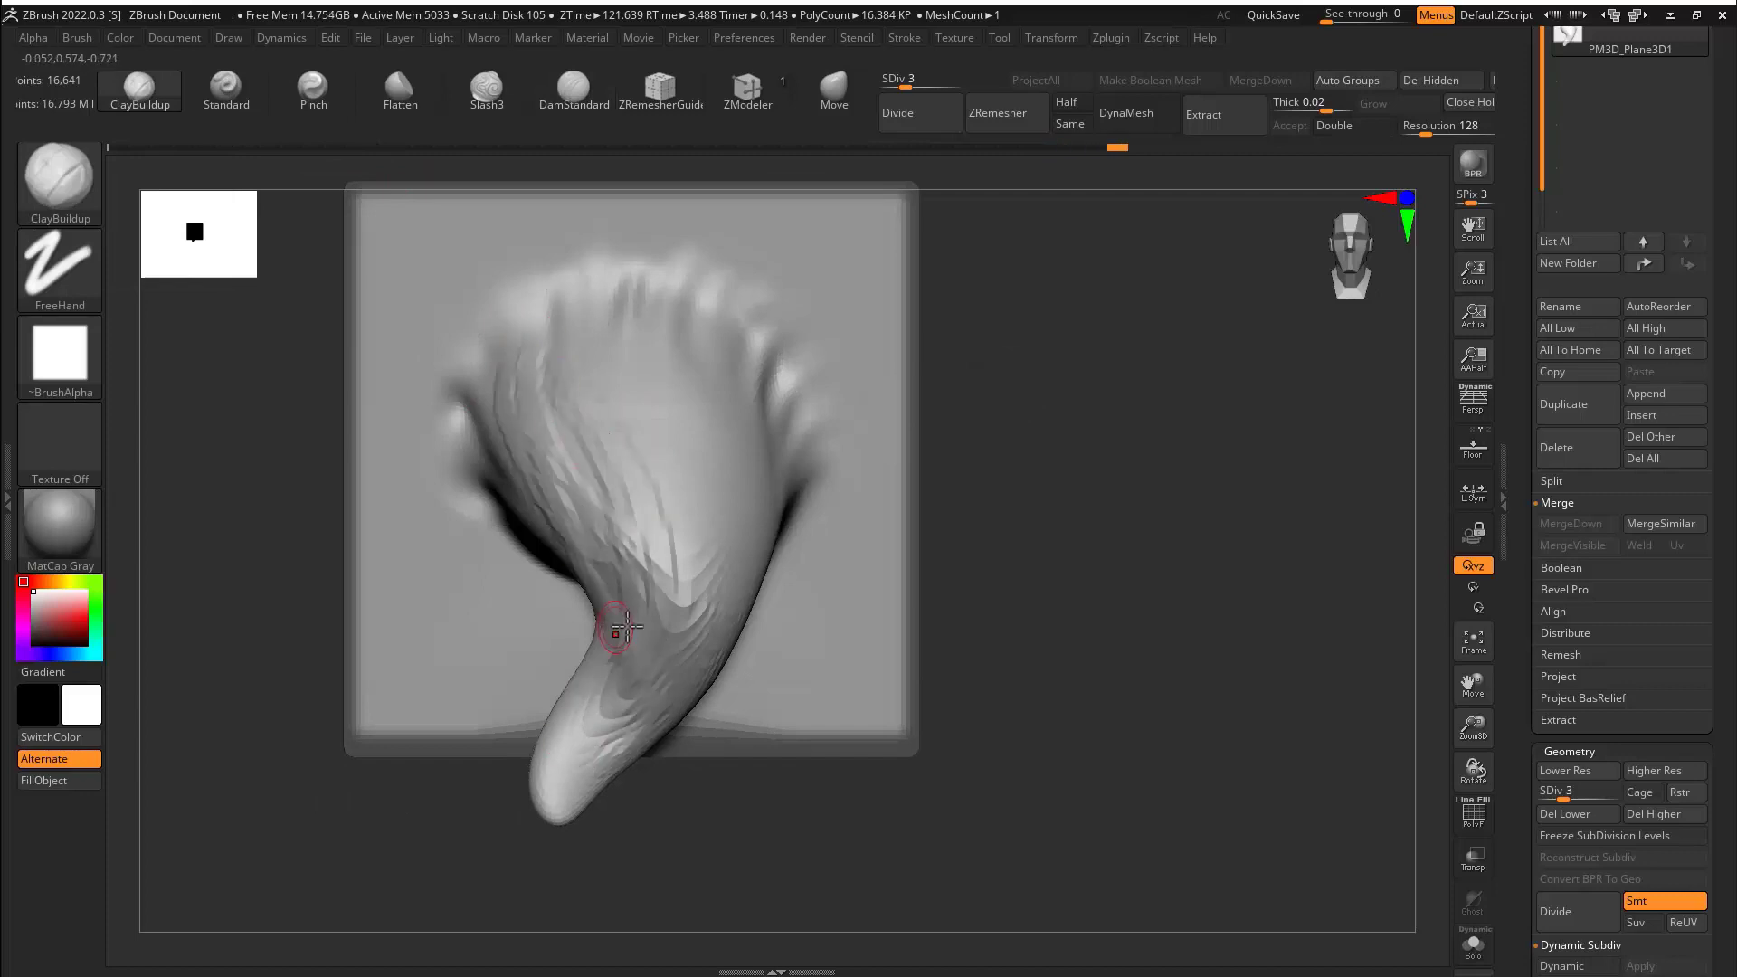
Raise the mesh to subdivision level 6 and draw fine ClayBuildup strand lines down the horn's front and tip.
left_click(921, 125)
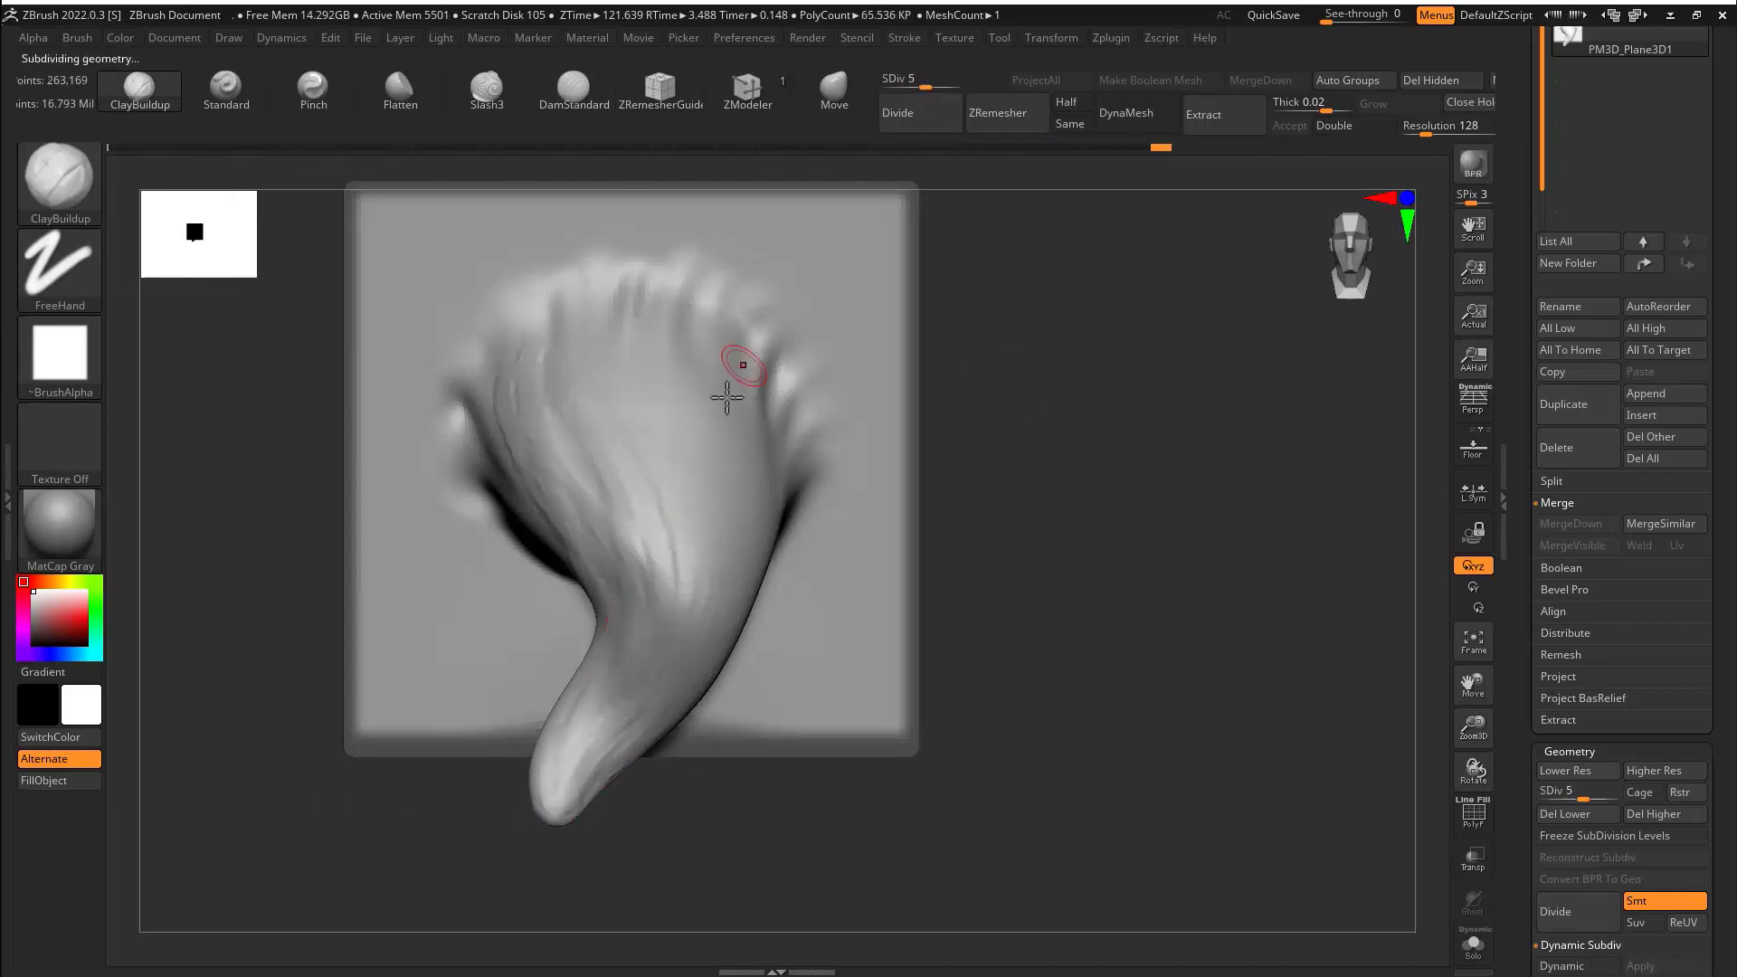
left_click_drag(631, 321, 656, 579)
left_click_drag(601, 328, 649, 571)
left_click_drag(560, 365, 668, 629)
mouse_move(532, 375)
left_mouse_down()
mouse_move(649, 667)
mouse_move(622, 695)
left_mouse_up()
left_click_drag(598, 652, 543, 778)
left_click_drag(624, 678, 561, 806)
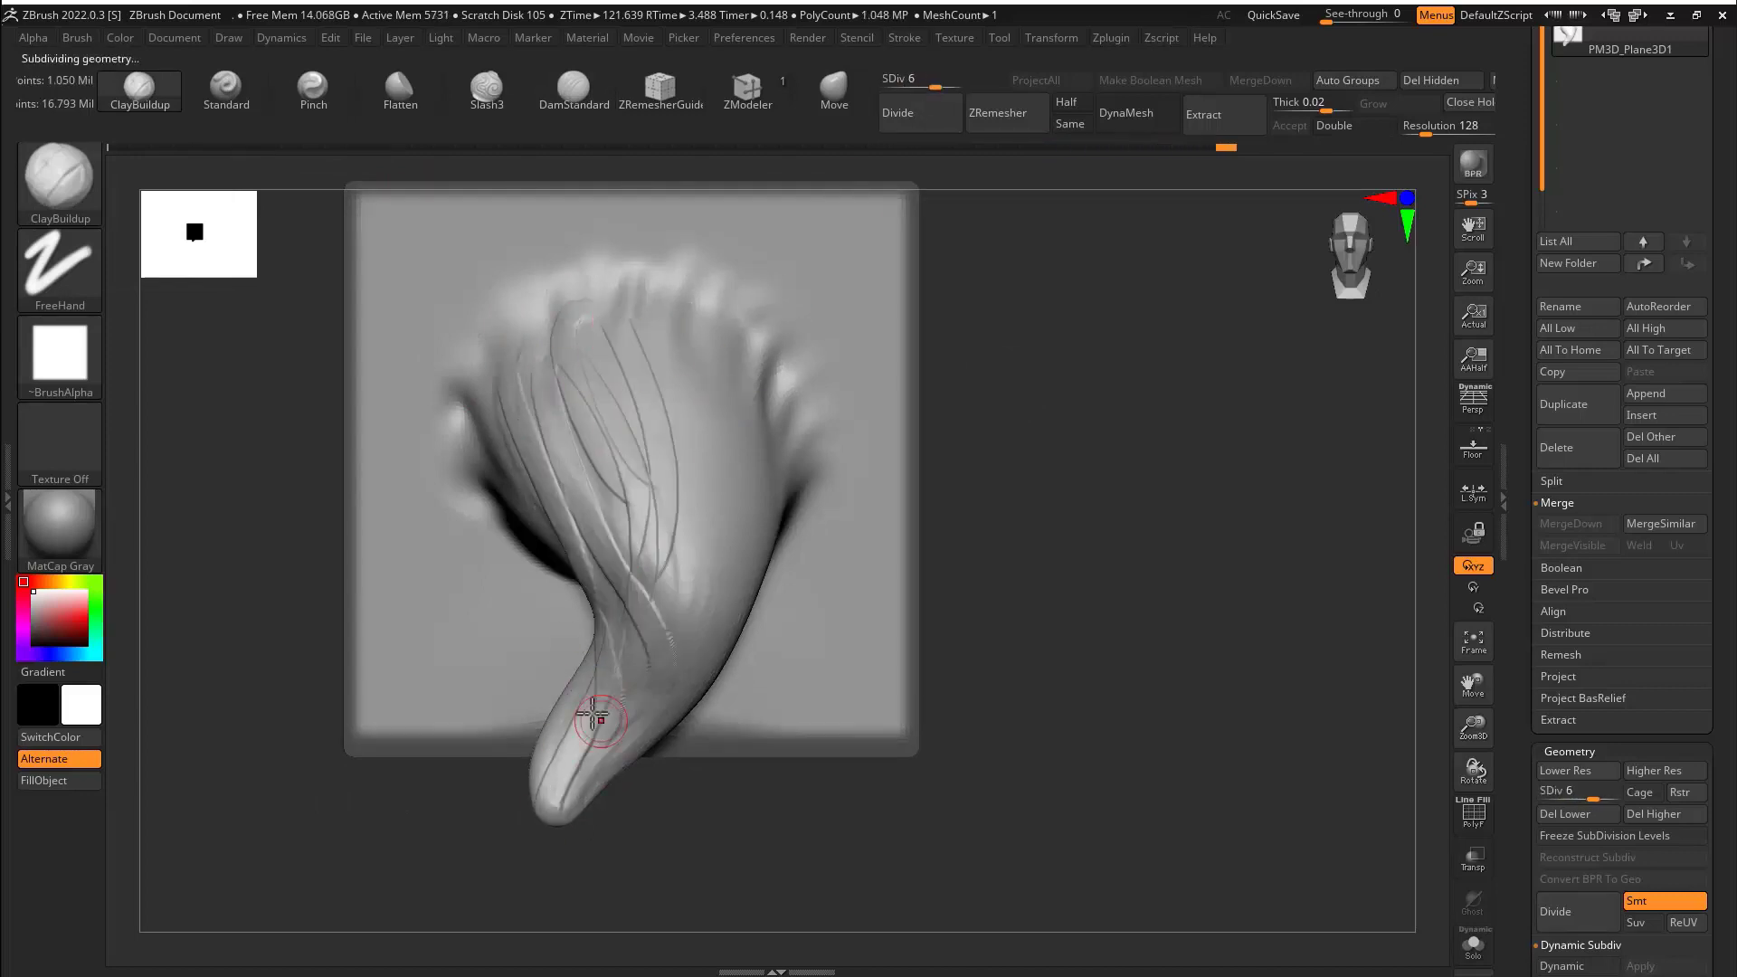
left_click_drag(652, 712, 583, 796)
Fill the horn's left side and upper front with dense overlapping strands using ClayBuildup.
left_click_drag(640, 670, 529, 407)
left_click_drag(507, 358, 570, 562)
left_click_drag(480, 407, 589, 579)
left_click_drag(506, 367, 601, 543)
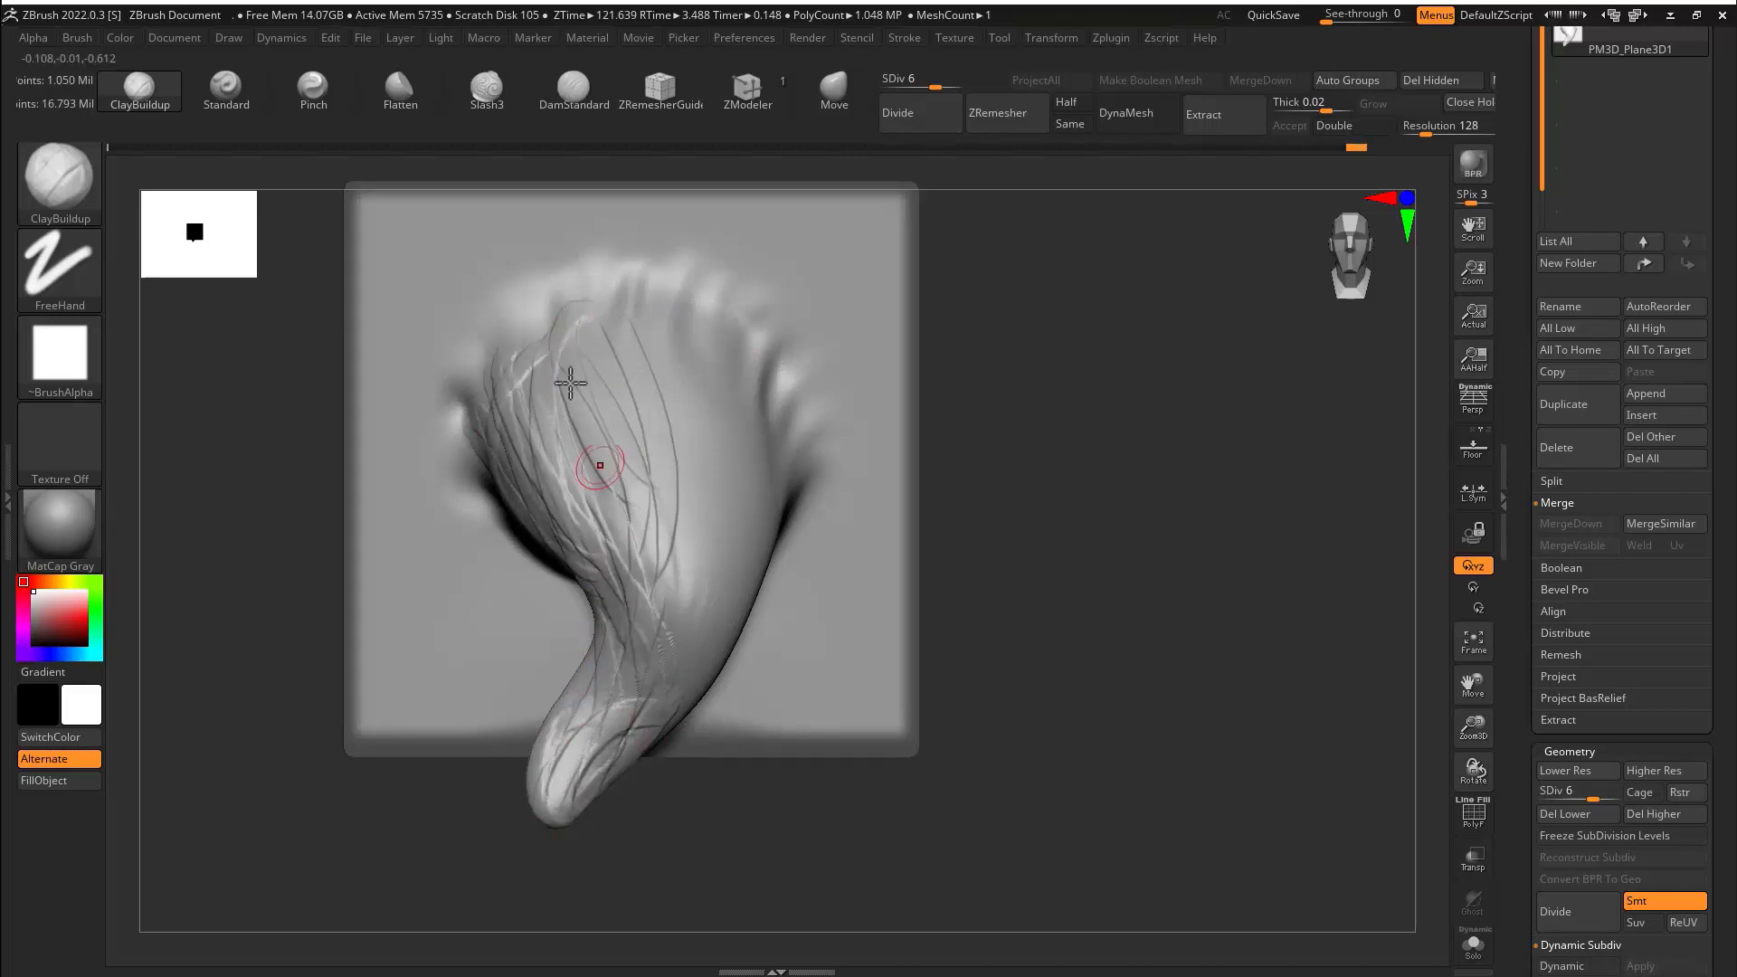
left_click_drag(570, 384, 647, 593)
left_click_drag(543, 353, 615, 615)
left_click_drag(598, 317, 670, 602)
left_click_drag(624, 357, 653, 669)
mouse_move(656, 339)
left_mouse_down()
mouse_move(651, 579)
mouse_move(674, 593)
left_mouse_up()
Extend the ClayBuildup strand strokes across the horn's right side up to its base.
left_click_drag(955, 320, 796, 371)
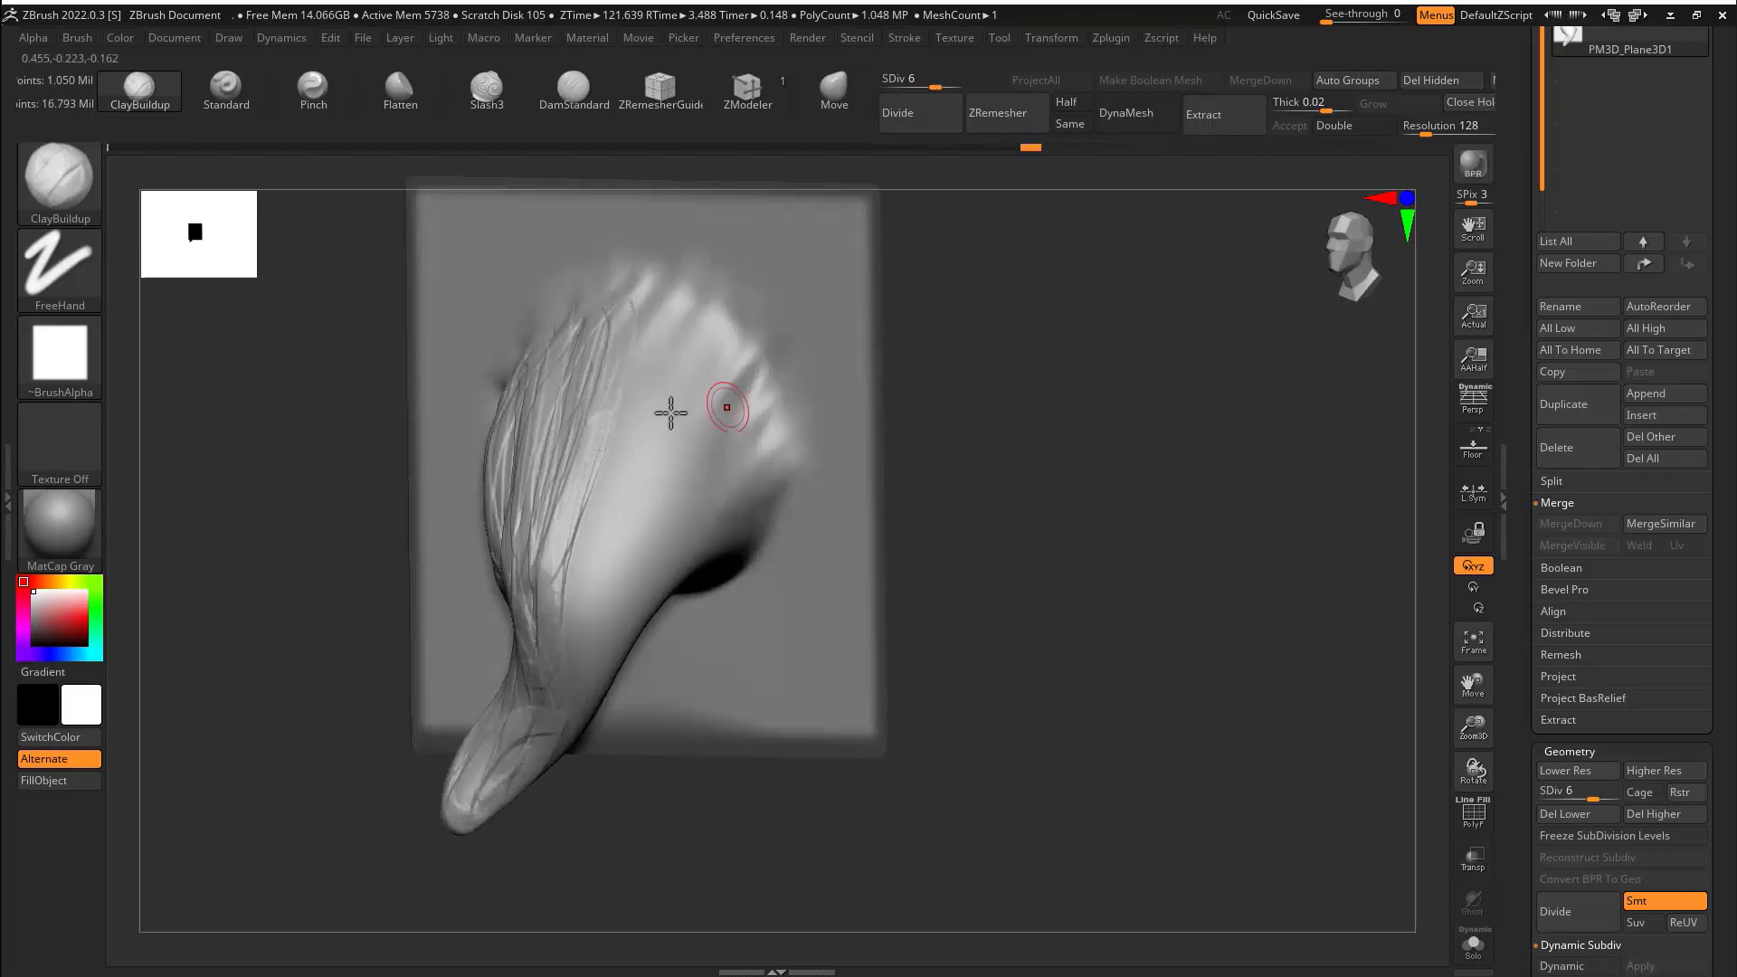
left_click_drag(671, 331, 563, 565)
mouse_move(590, 628)
left_mouse_down()
mouse_move(632, 528)
mouse_move(675, 302)
left_mouse_up()
left_click_drag(979, 522, 698, 606)
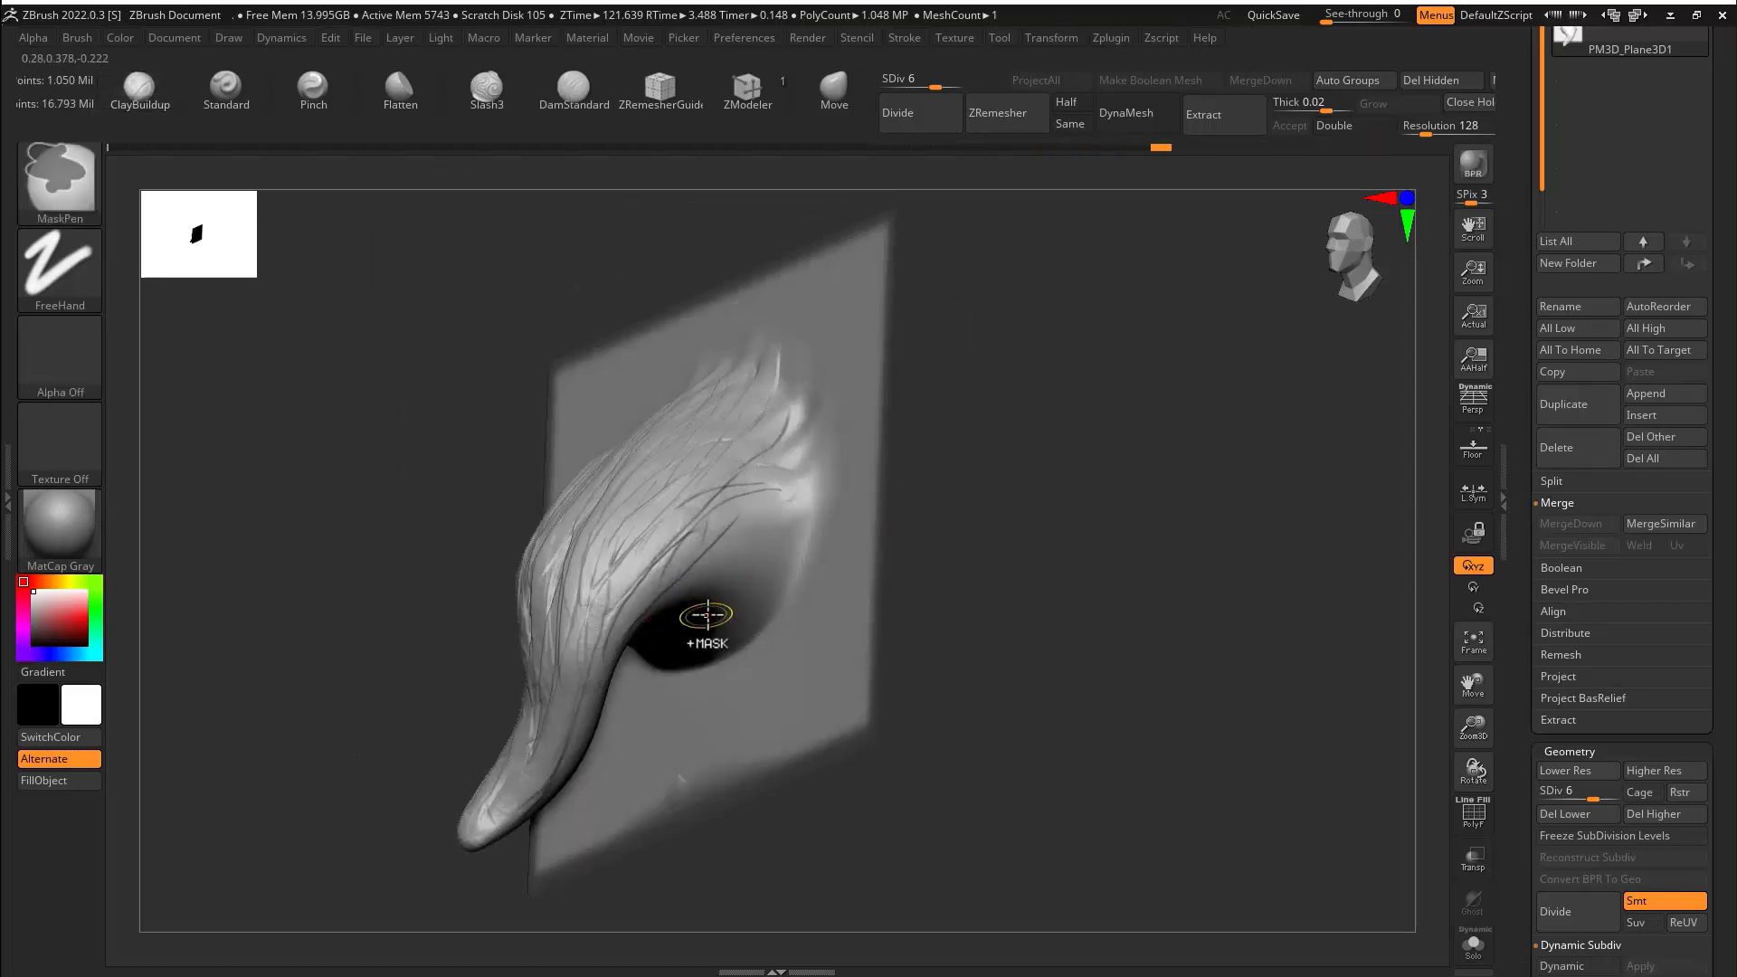
left_click_drag(996, 481, 868, 451)
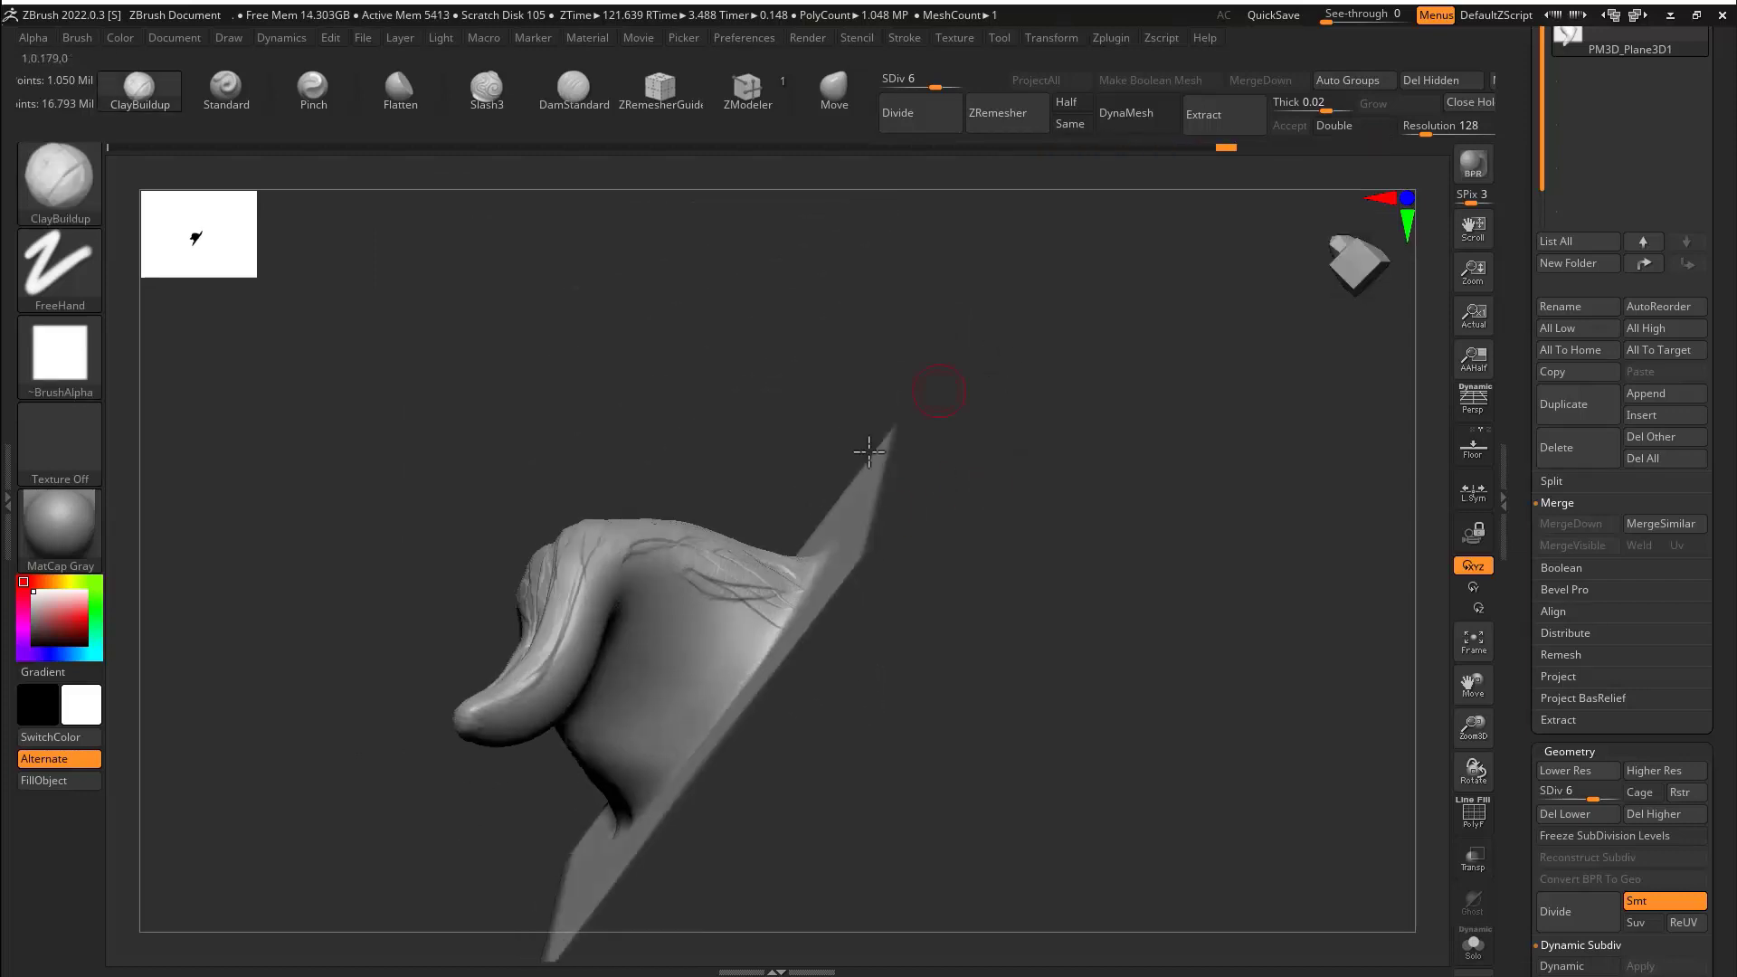
Add ClayBuildup strands to the underside of the horn, from the curved lower body toward the base.
mouse_move(662, 566)
left_mouse_down()
mouse_move(705, 596)
mouse_move(711, 653)
left_mouse_up()
left_click_drag(509, 330, 539, 385)
left_click_drag(619, 628, 498, 609)
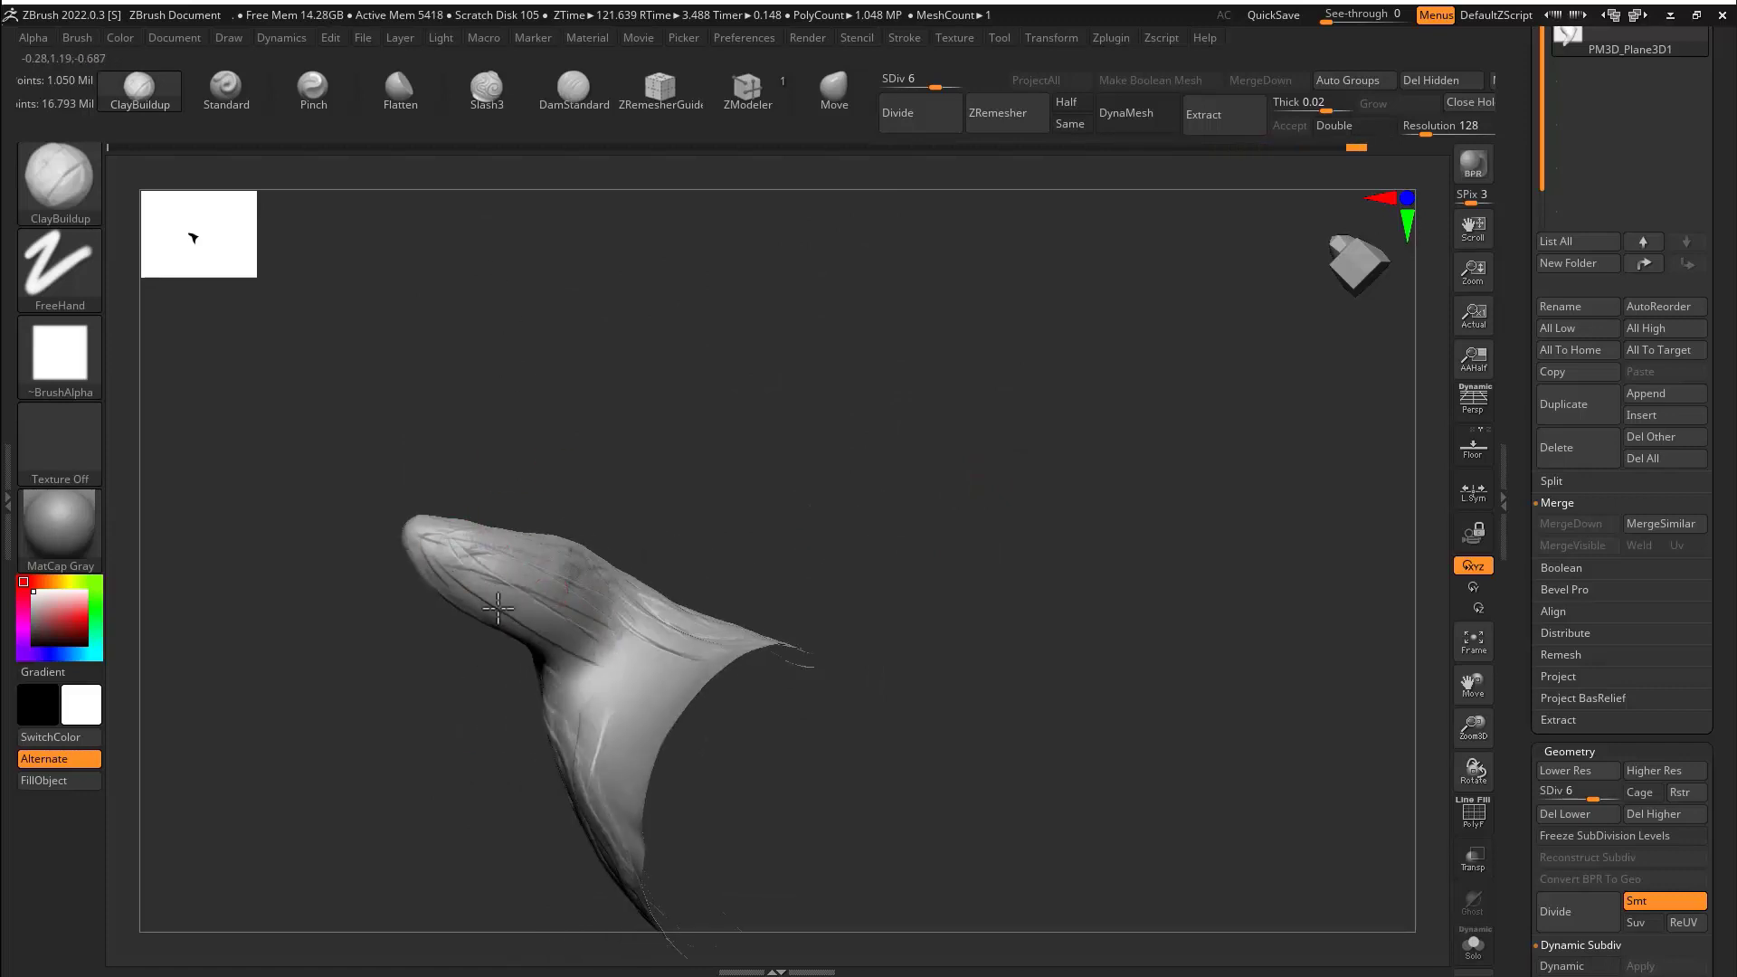
mouse_move(612, 749)
left_mouse_down()
mouse_move(600, 683)
mouse_move(579, 810)
left_mouse_up()
left_click_drag(638, 724, 566, 837)
mouse_move(741, 651)
left_mouse_down()
mouse_move(761, 453)
mouse_move(562, 640)
left_mouse_up()
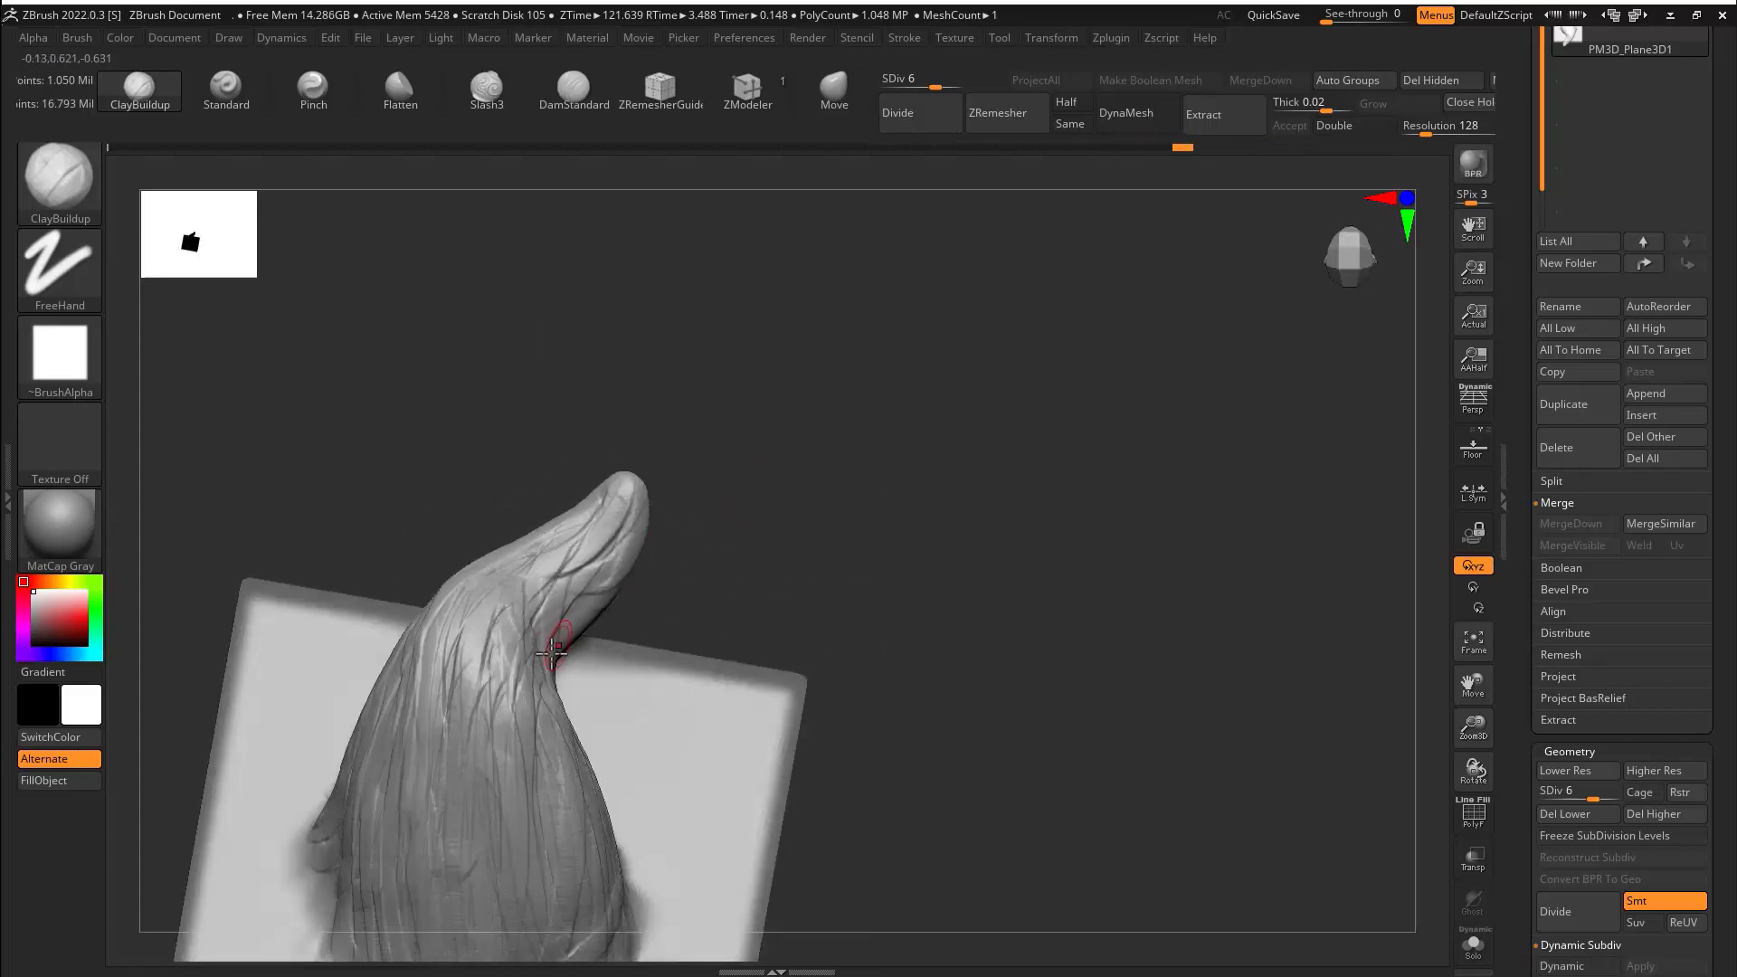
Narrow the horn's rounded tip to a sharp point with the Pinch brush.
left_click_drag(706, 506, 650, 430)
mouse_move(680, 615)
left_mouse_down()
mouse_move(718, 616)
mouse_move(644, 470)
mouse_move(757, 501)
mouse_move(654, 425)
mouse_move(673, 521)
left_mouse_up()
left_click(312, 91)
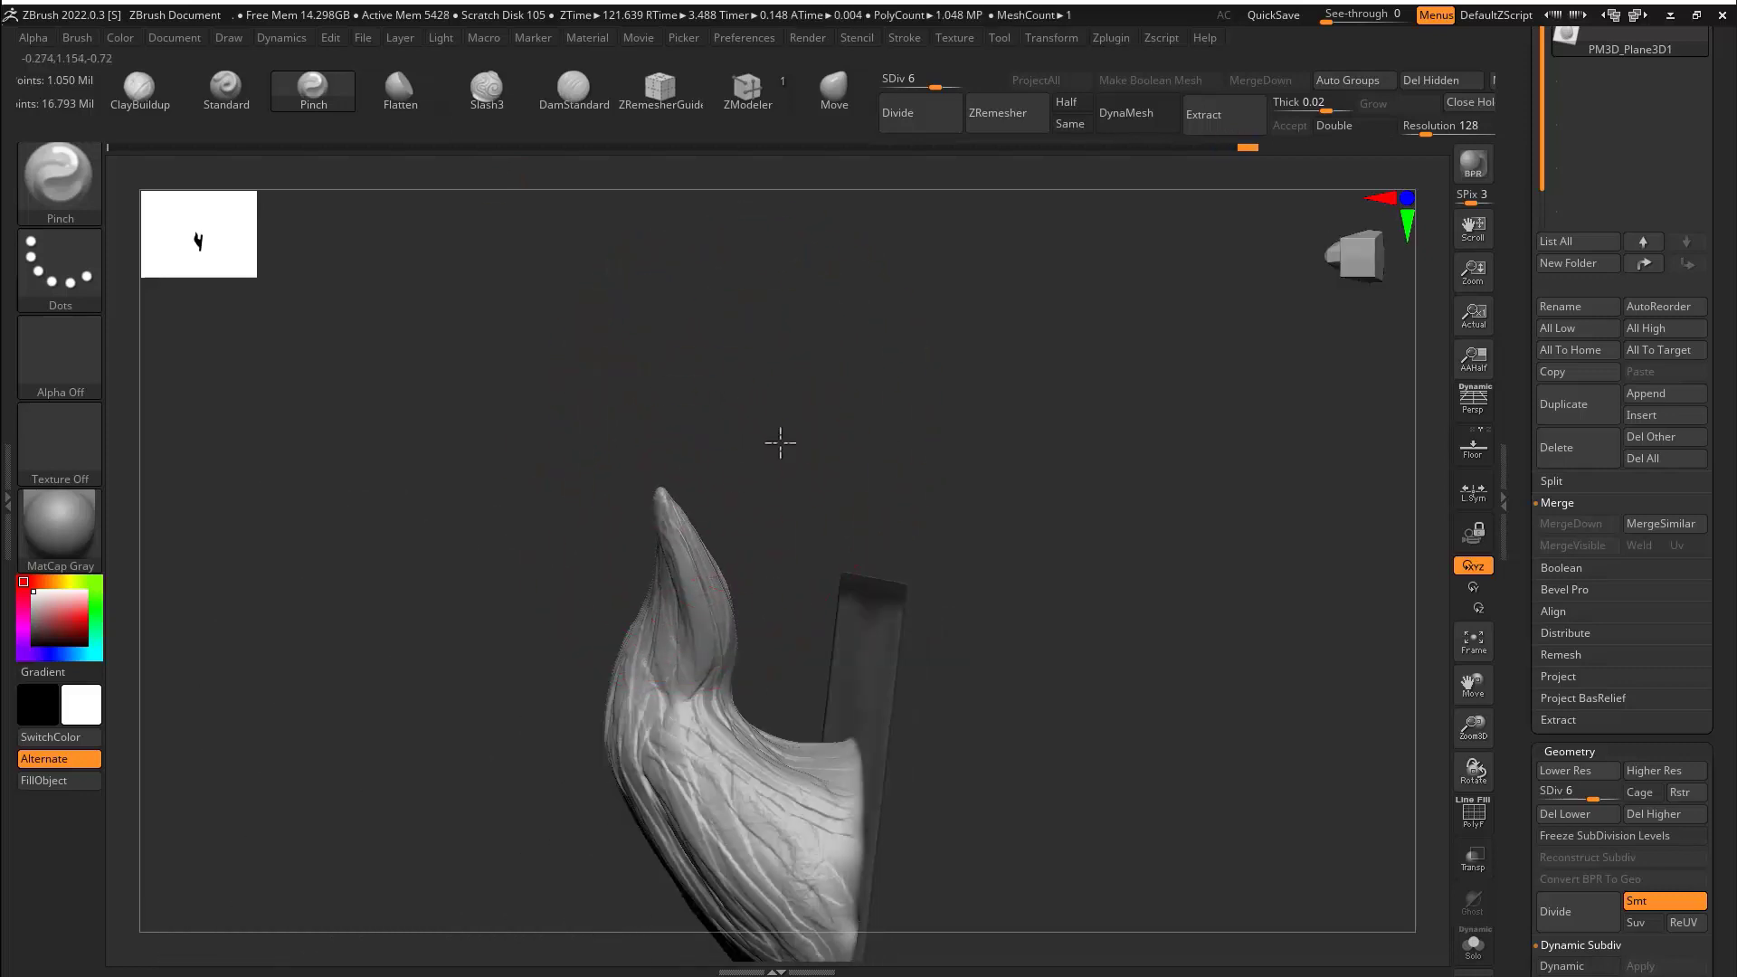
mouse_move(780, 443)
left_mouse_down()
mouse_move(877, 446)
mouse_move(834, 485)
mouse_move(861, 333)
left_mouse_up()
Soften the strand strokes over the horn's body and base with a large Smooth brush.
key("shift+space")
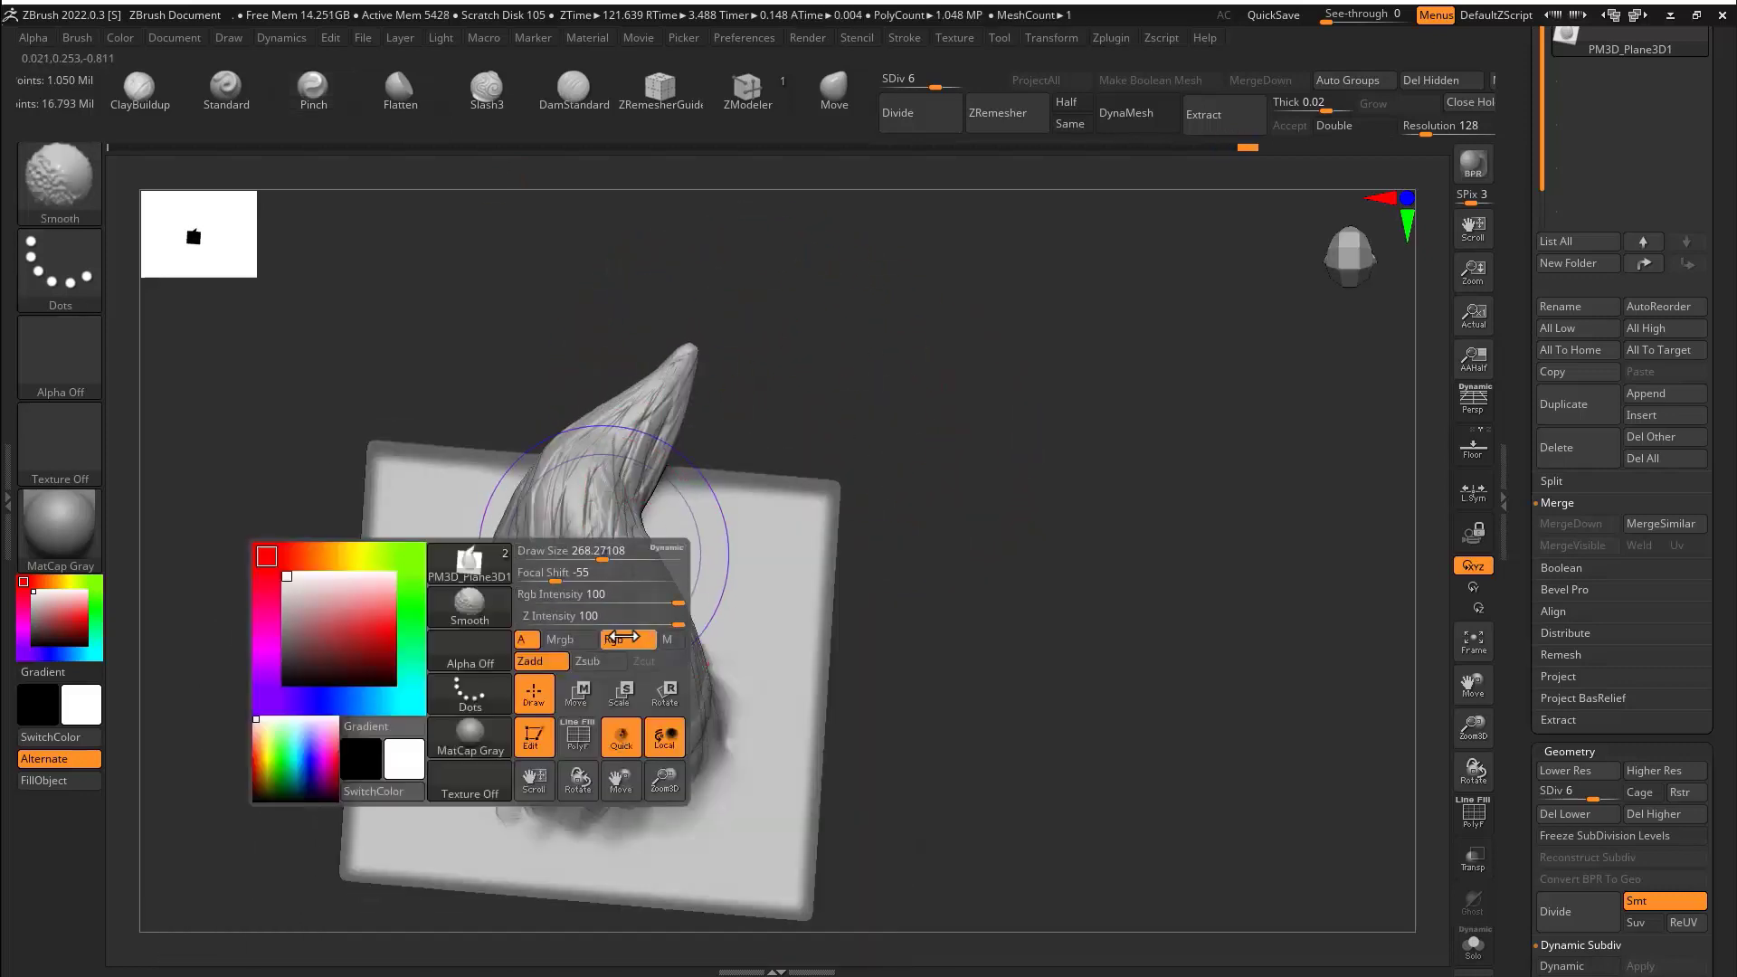
left_click_drag(502, 744, 526, 780, "shift")
left_click_drag(873, 403, 688, 525)
left_click_drag(633, 593, 657, 708, "shift")
mouse_move(874, 352)
left_mouse_down()
mouse_move(633, 479)
mouse_move(595, 480)
left_mouse_up()
left_click_drag(715, 440, 767, 387, "shift")
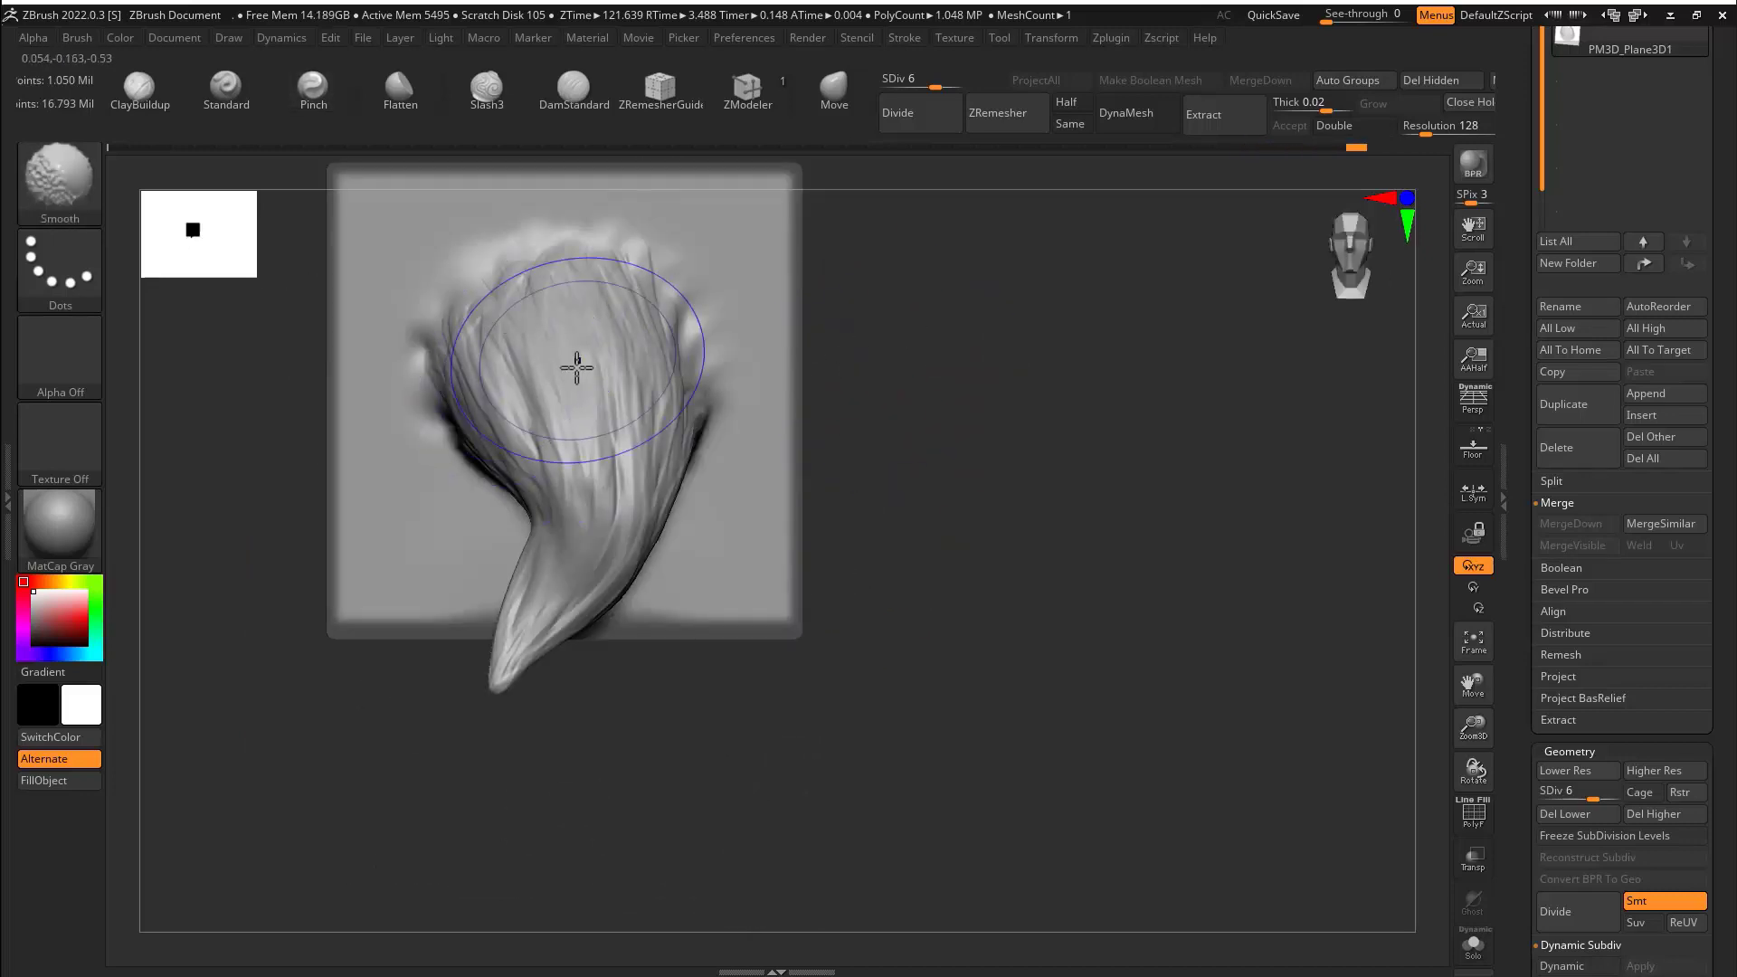
key("space")
key("s")
mouse_move(543, 244)
left_mouse_down()
mouse_move(764, 318)
mouse_move(941, 272)
left_mouse_up()
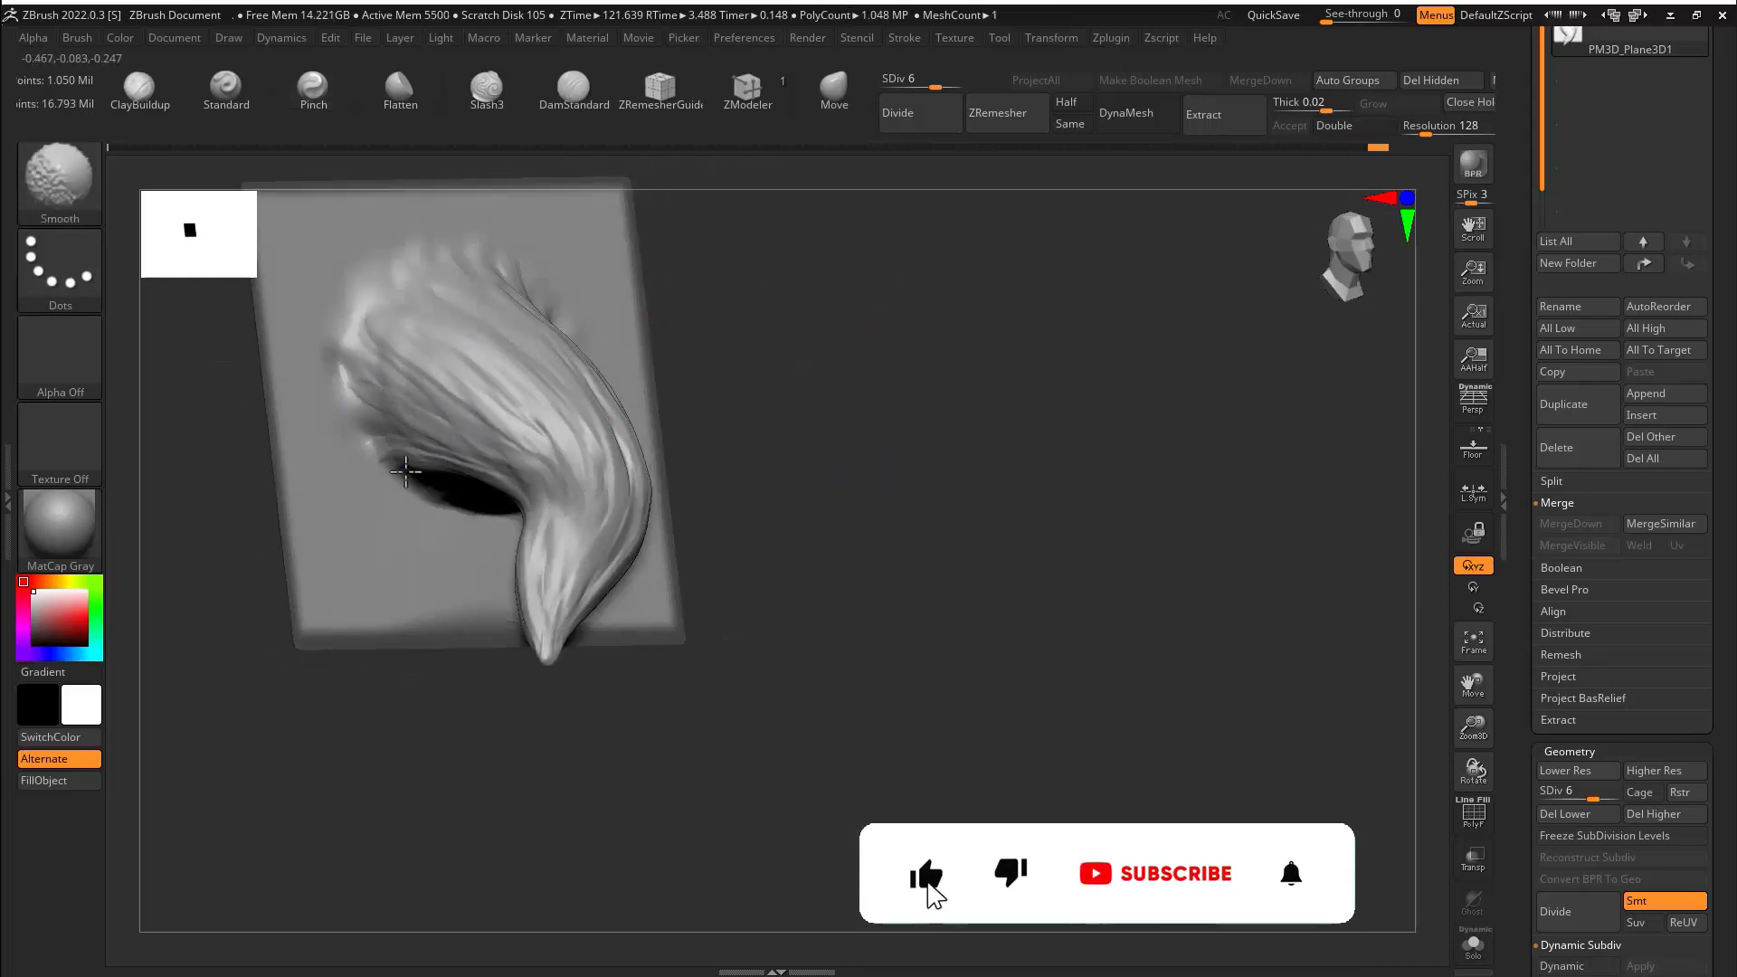
Carve deeper strand grooves along the horn's front and side with a resized DamStandard brush.
left_click(573, 91)
left_click_drag(760, 298, 543, 347)
key("space")
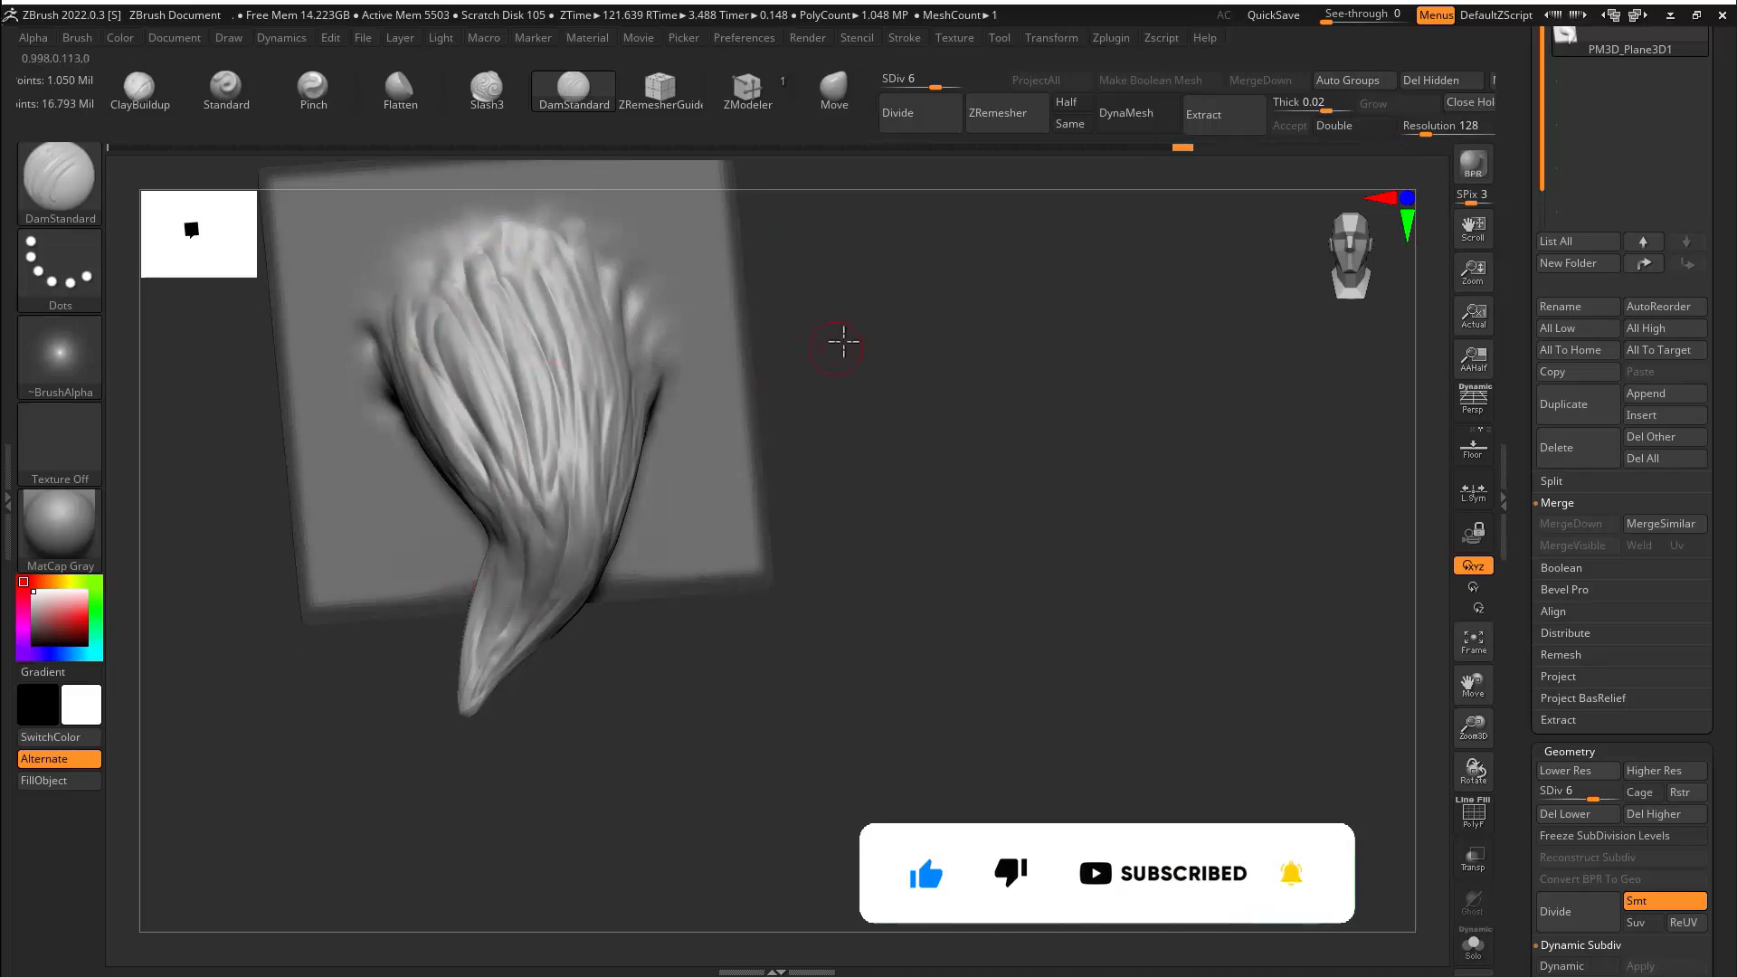
left_click_drag(844, 342, 542, 322)
left_click_drag(516, 640, 598, 378)
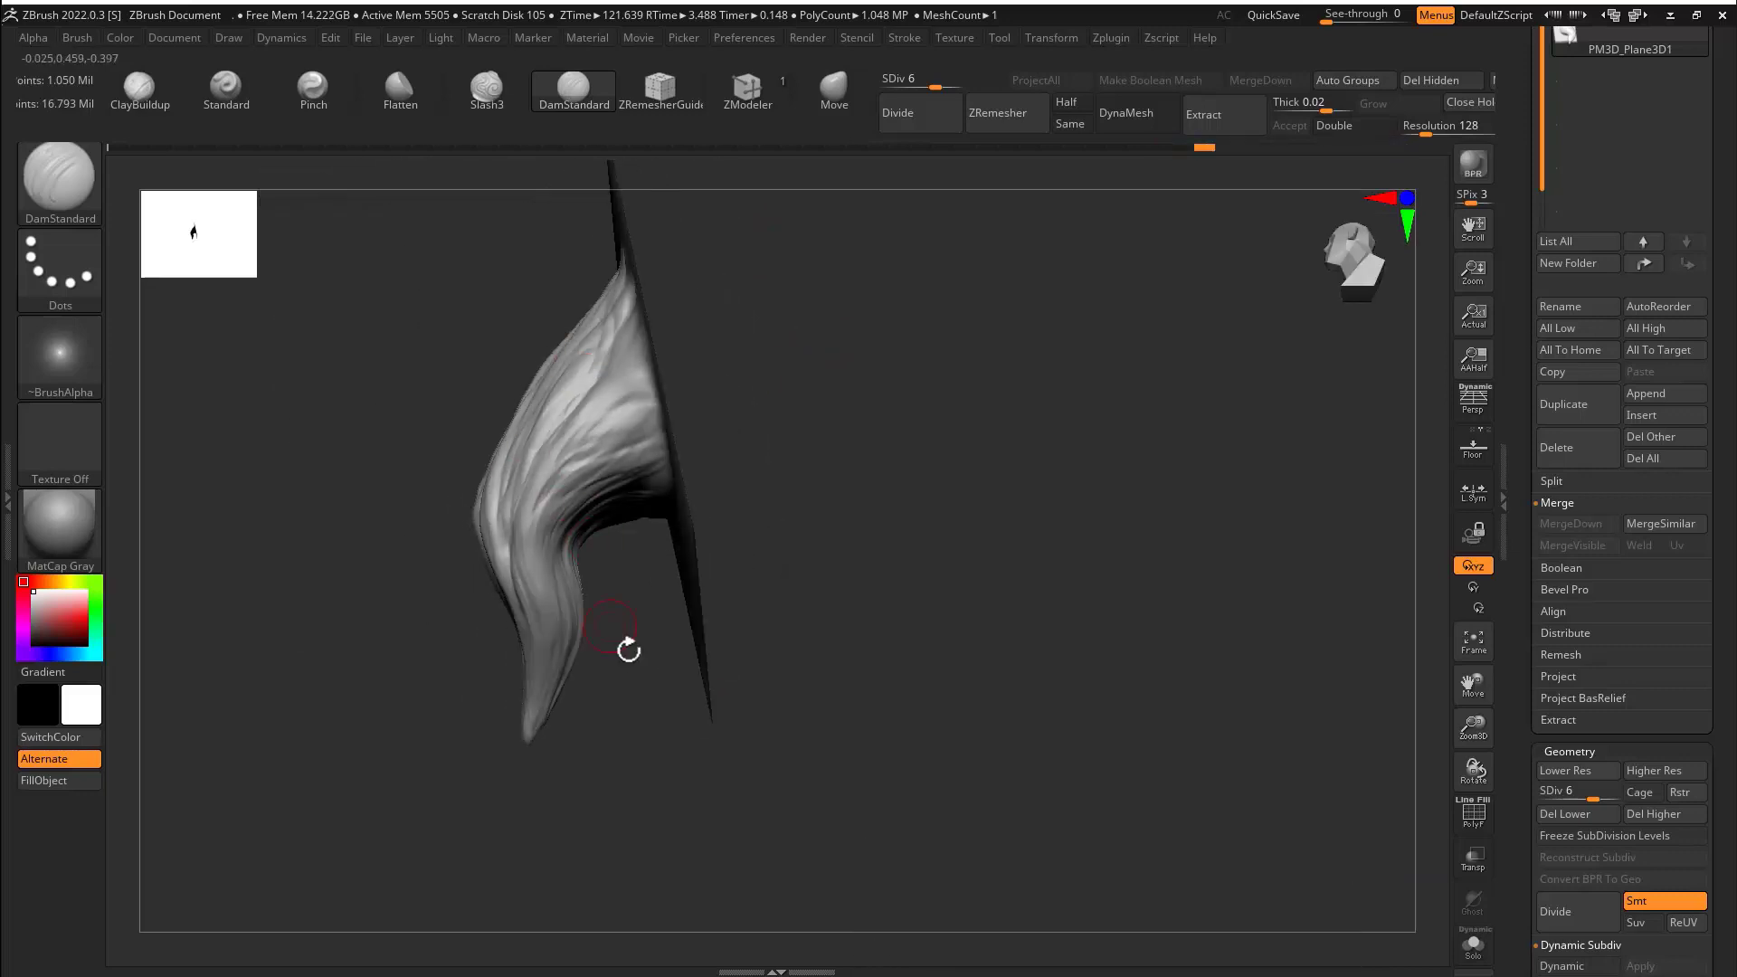
left_click_drag(629, 650, 621, 359)
left_click_drag(679, 456, 587, 486)
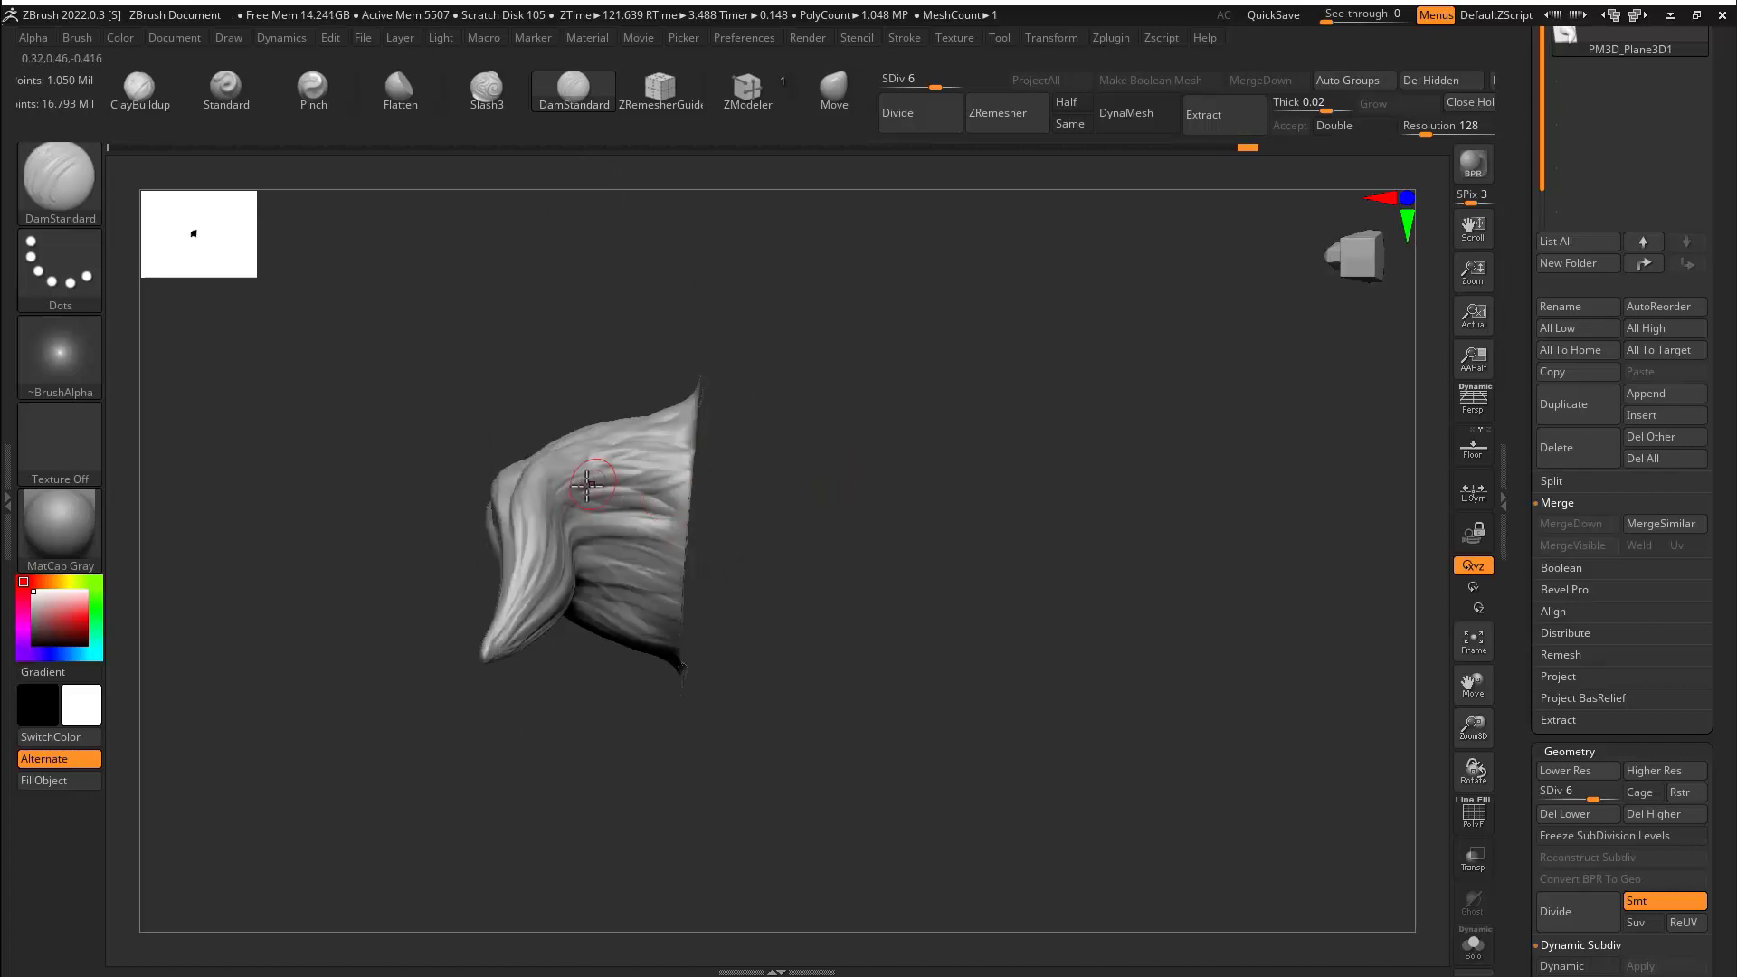
Cut DamStandard grooves along the horn's underside and opposite side, following the strands down to the tip.
mouse_move(715, 516)
left_mouse_down()
mouse_move(779, 493)
mouse_move(488, 574)
left_mouse_up()
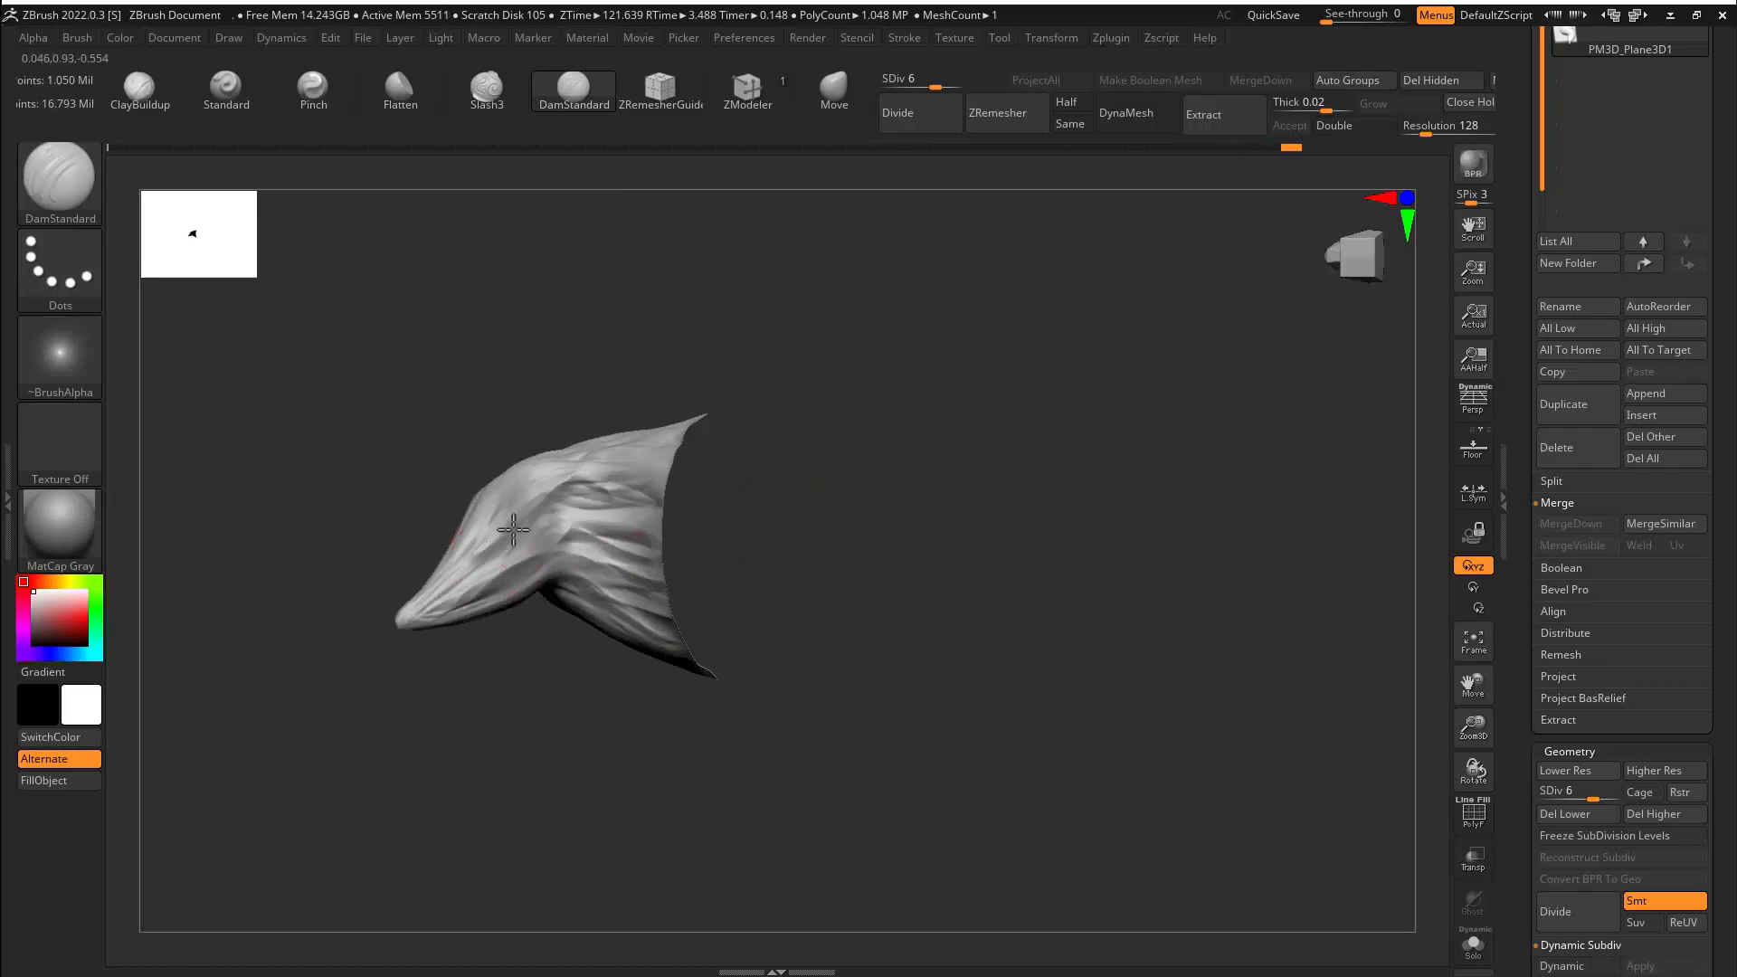
mouse_move(733, 481)
left_mouse_down()
mouse_move(643, 427)
mouse_move(804, 403)
mouse_move(447, 535)
left_mouse_up()
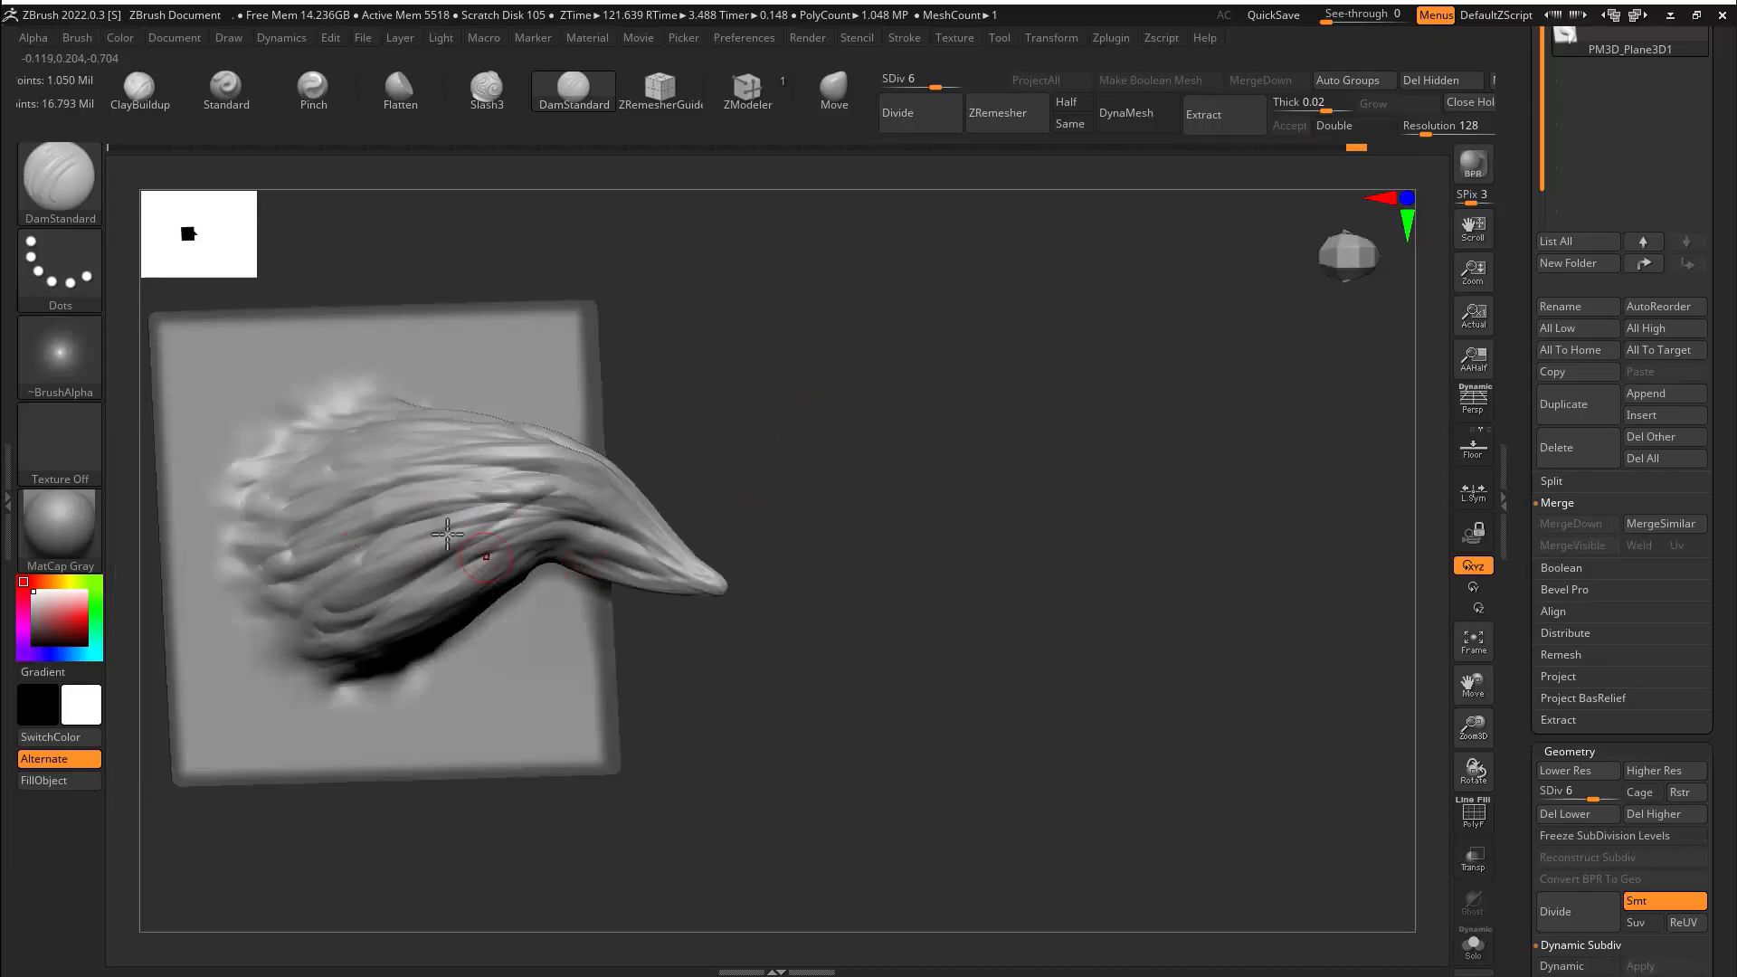
left_click_drag(721, 574, 642, 482)
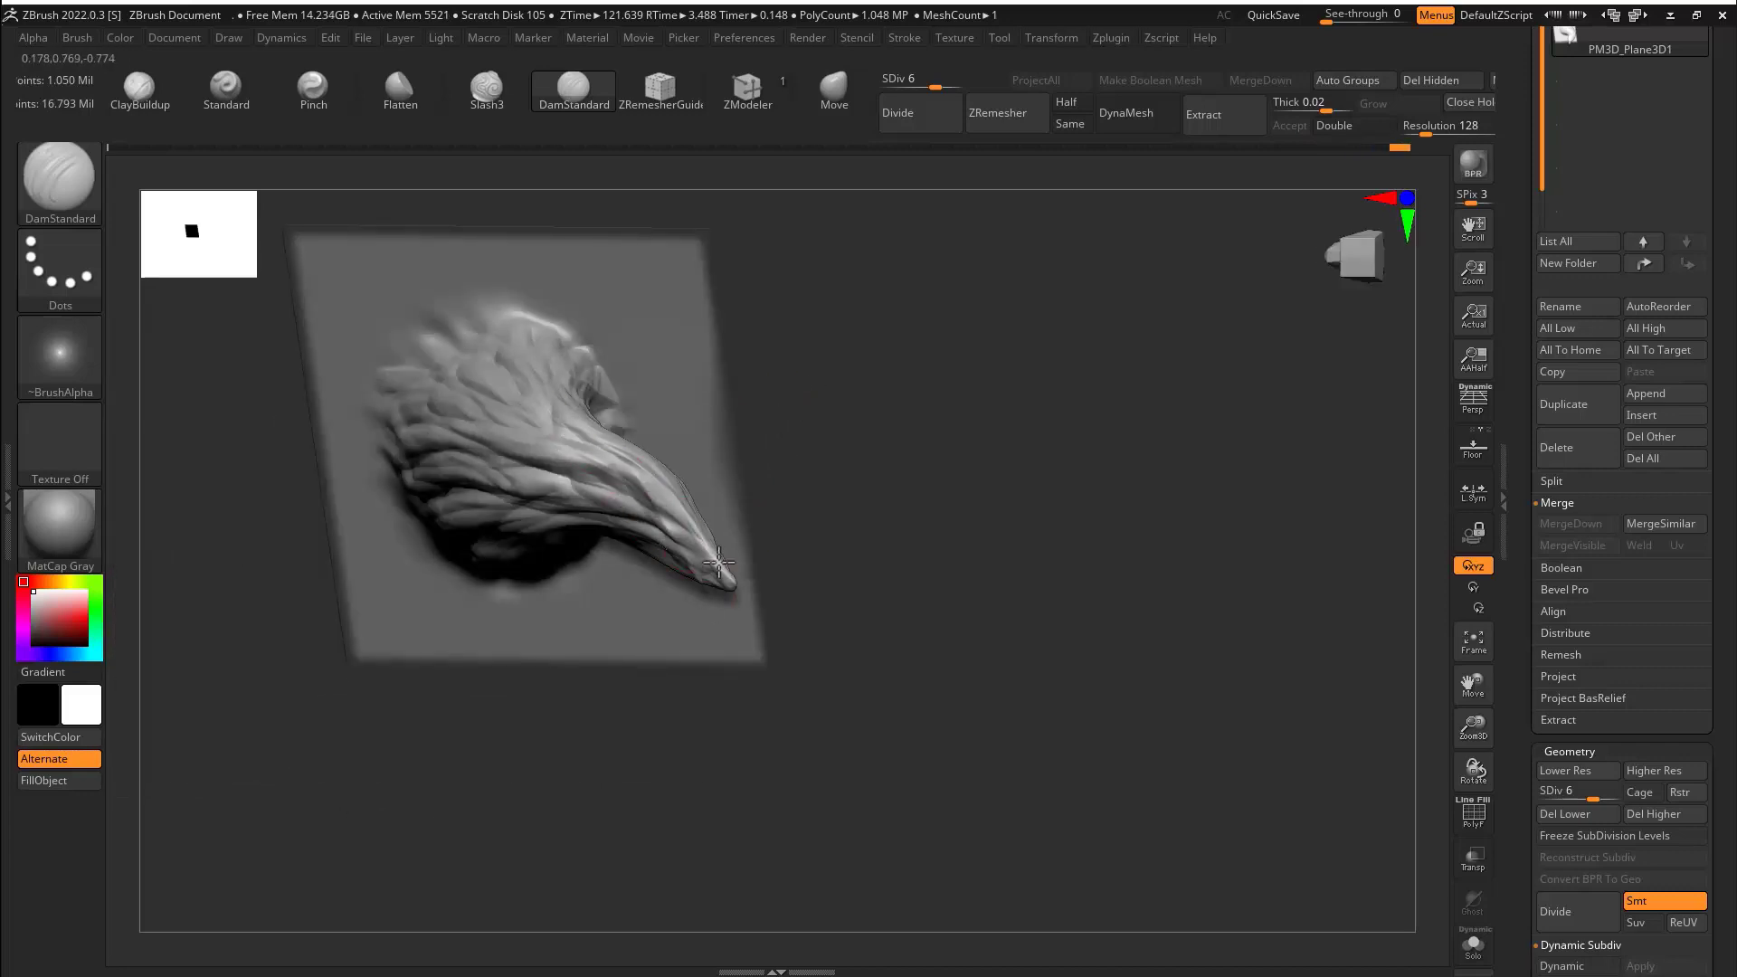
left_click_drag(719, 563, 767, 457)
left_click_drag(299, 539, 508, 489)
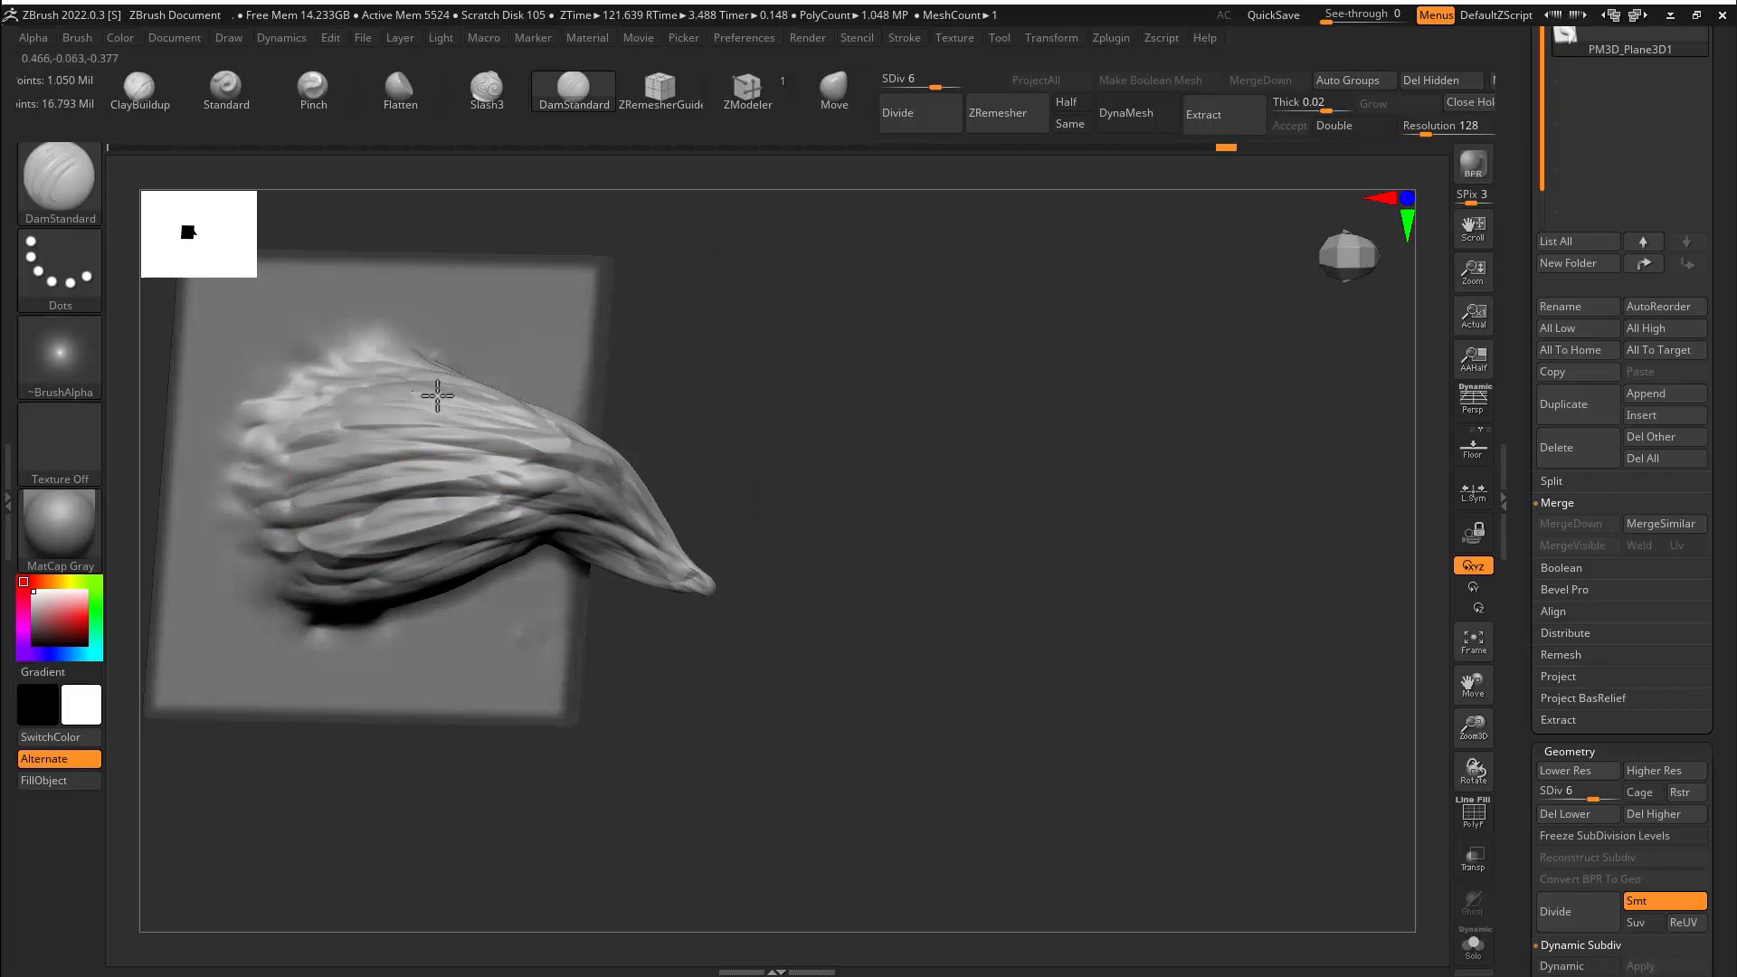
mouse_move(226, 760)
left_mouse_down()
mouse_move(302, 566)
mouse_move(415, 586)
left_mouse_up()
left_click_drag(579, 724, 453, 565)
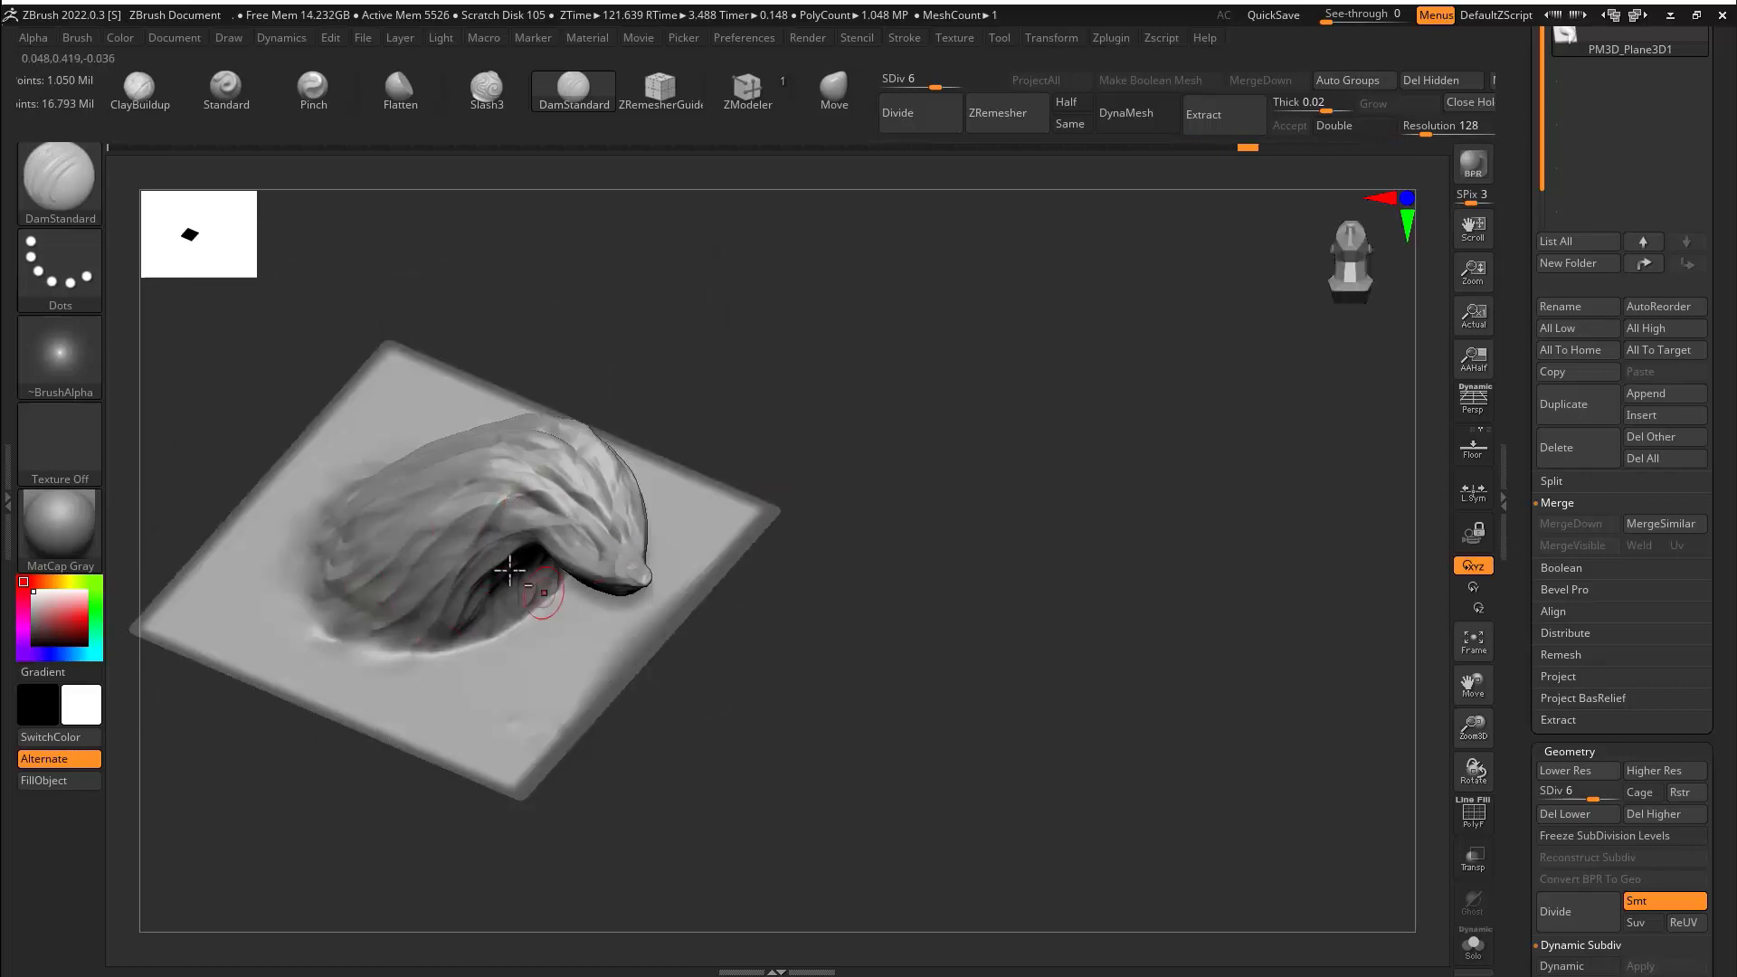
Smooth the plane's surface beside the horn's base with a resized brush and raise the mesh to subdivision level 8.
mouse_move(780, 380)
left_mouse_down()
mouse_move(742, 507)
mouse_move(718, 338)
mouse_move(782, 273)
mouse_move(825, 318)
left_mouse_up()
key("s")
key("shift+space")
left_click_drag(461, 650, 419, 660, "shift")
key("shift+space")
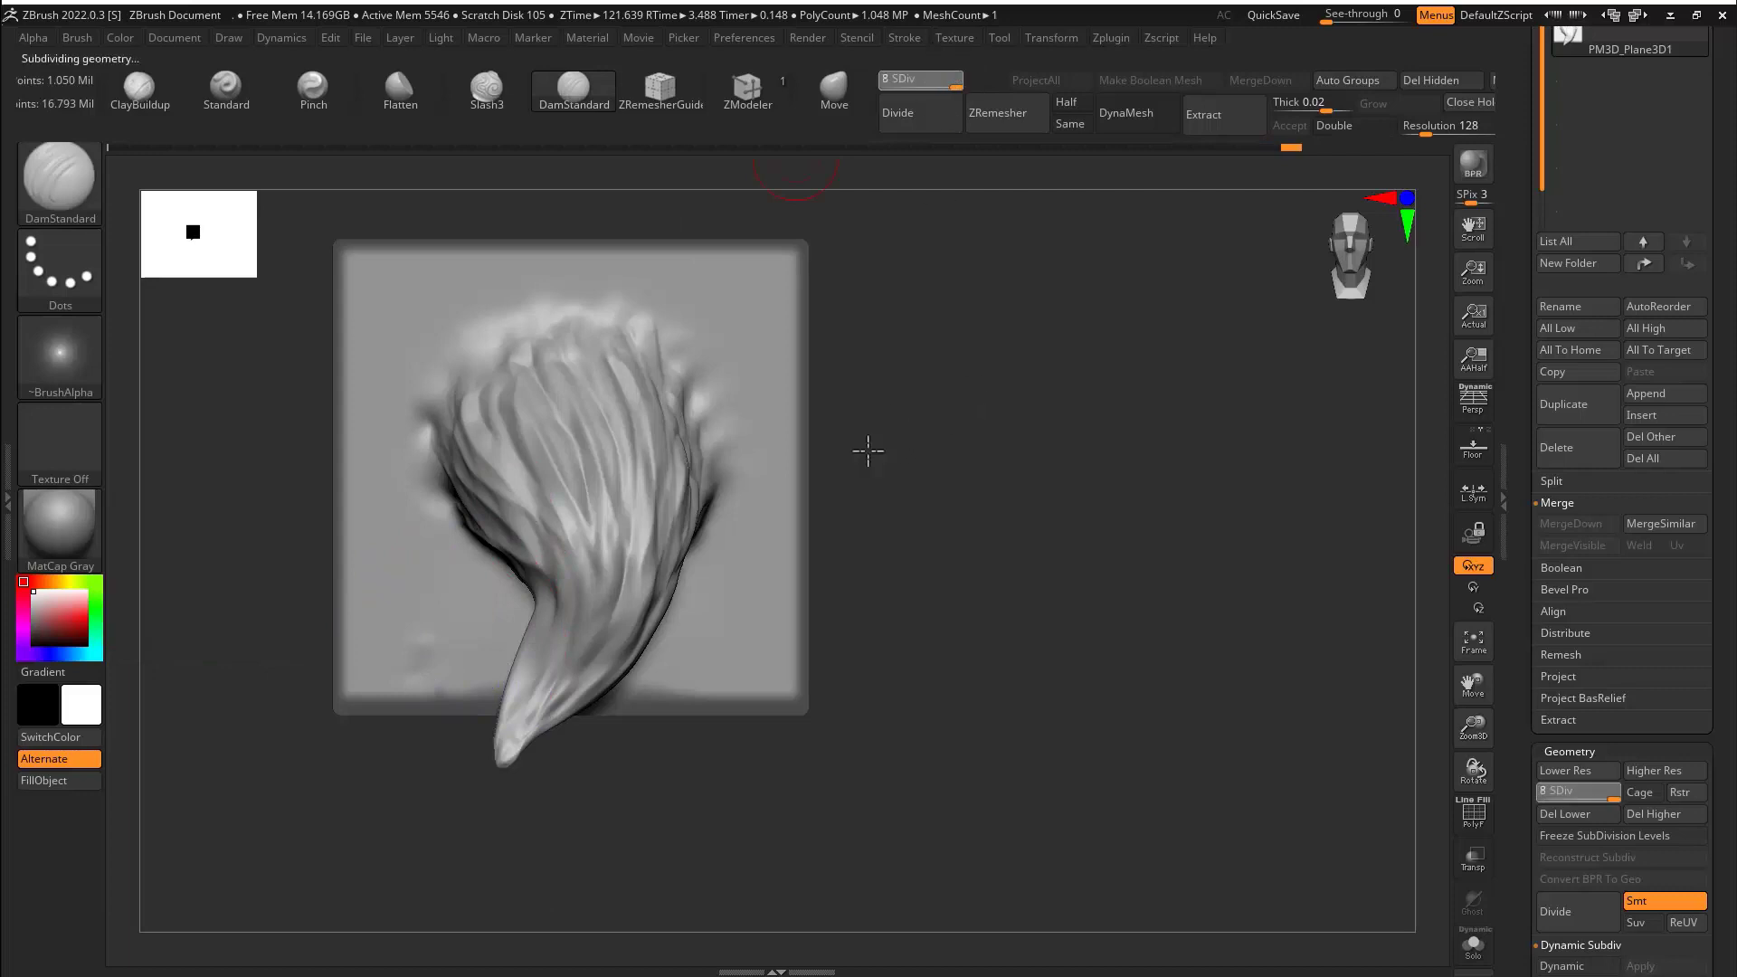
key("ctrl")
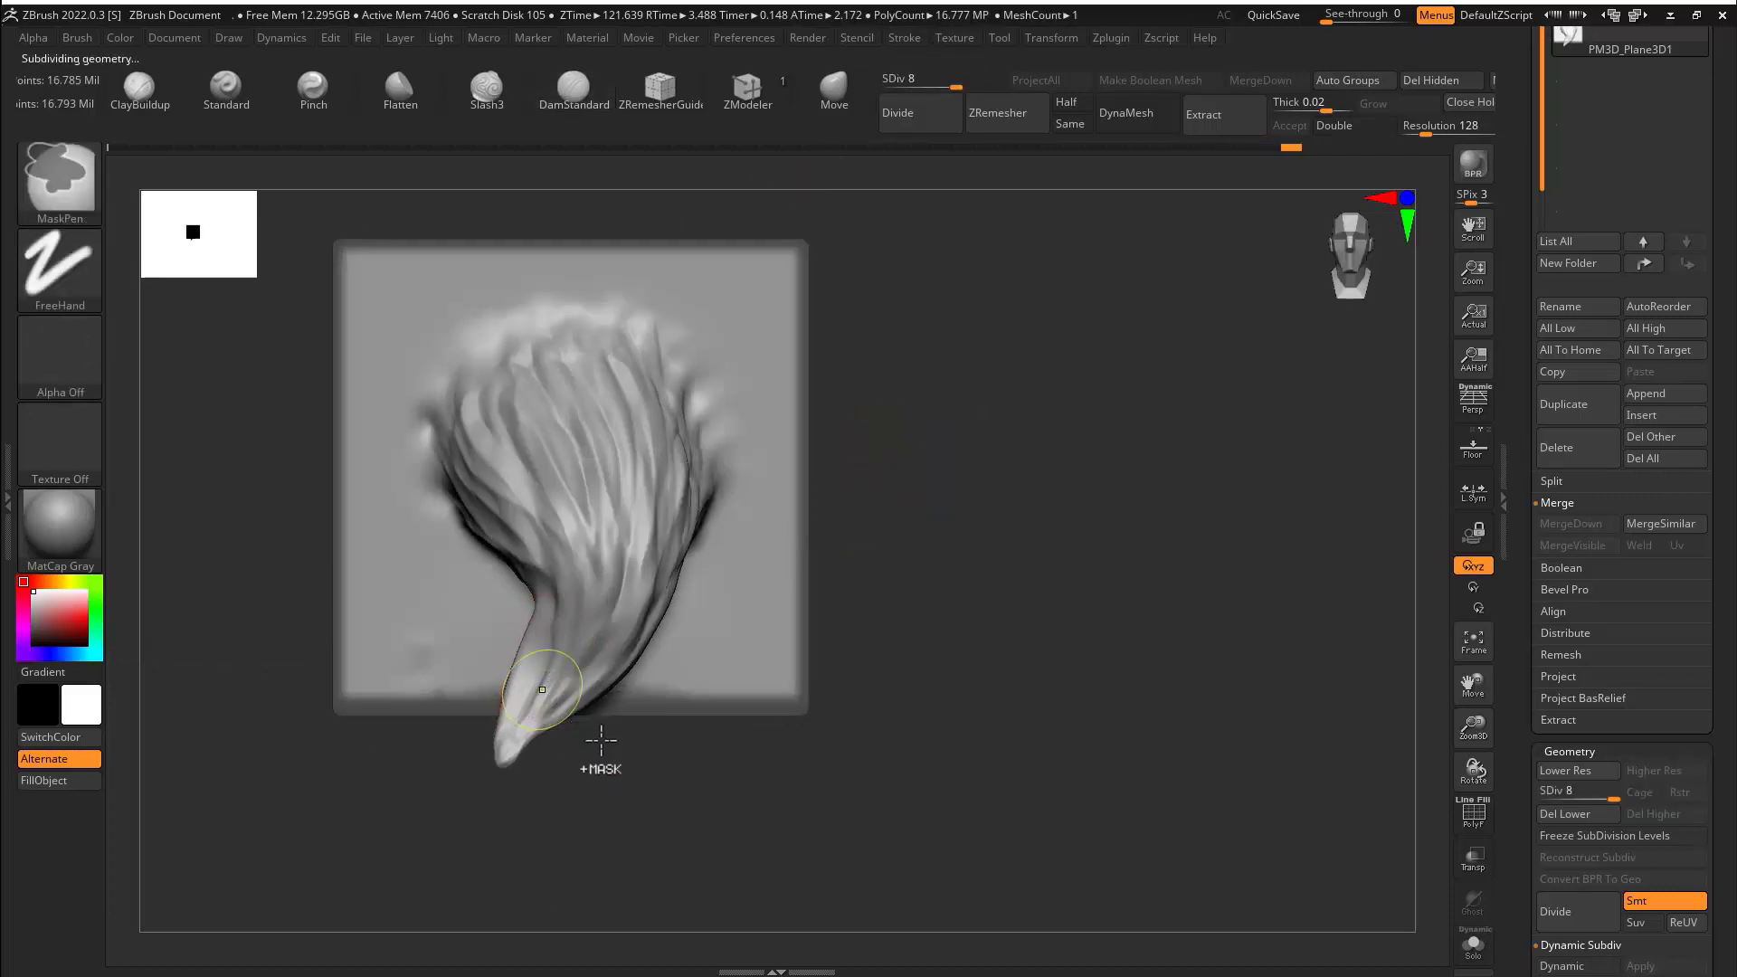
Carve fine lengthwise DamStandard creases into the front and side of the horn's tip section.
mouse_move(613, 747)
left_mouse_down()
mouse_move(625, 764)
mouse_move(892, 737)
mouse_move(915, 551)
left_mouse_up()
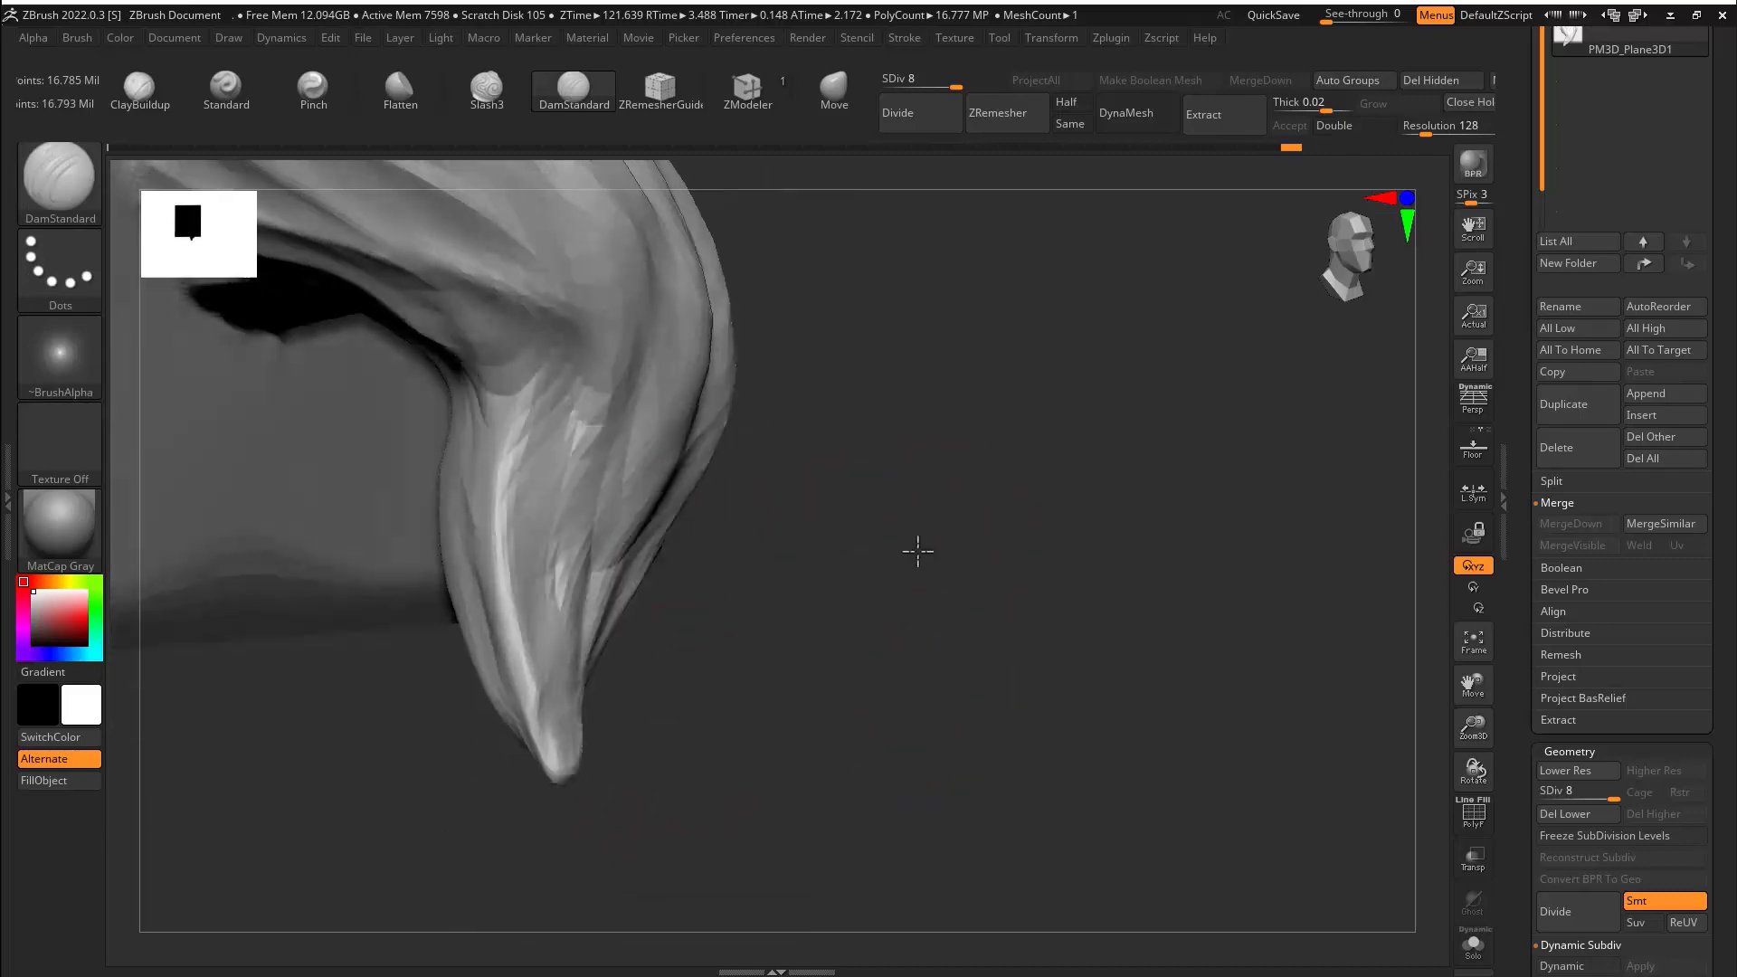
left_click_drag(501, 459, 543, 722)
mouse_move(579, 416)
left_mouse_down()
mouse_move(547, 748)
mouse_move(652, 542)
mouse_move(579, 742)
left_mouse_up()
left_click_drag(697, 665, 675, 540)
right_click_drag(675, 540, 687, 418)
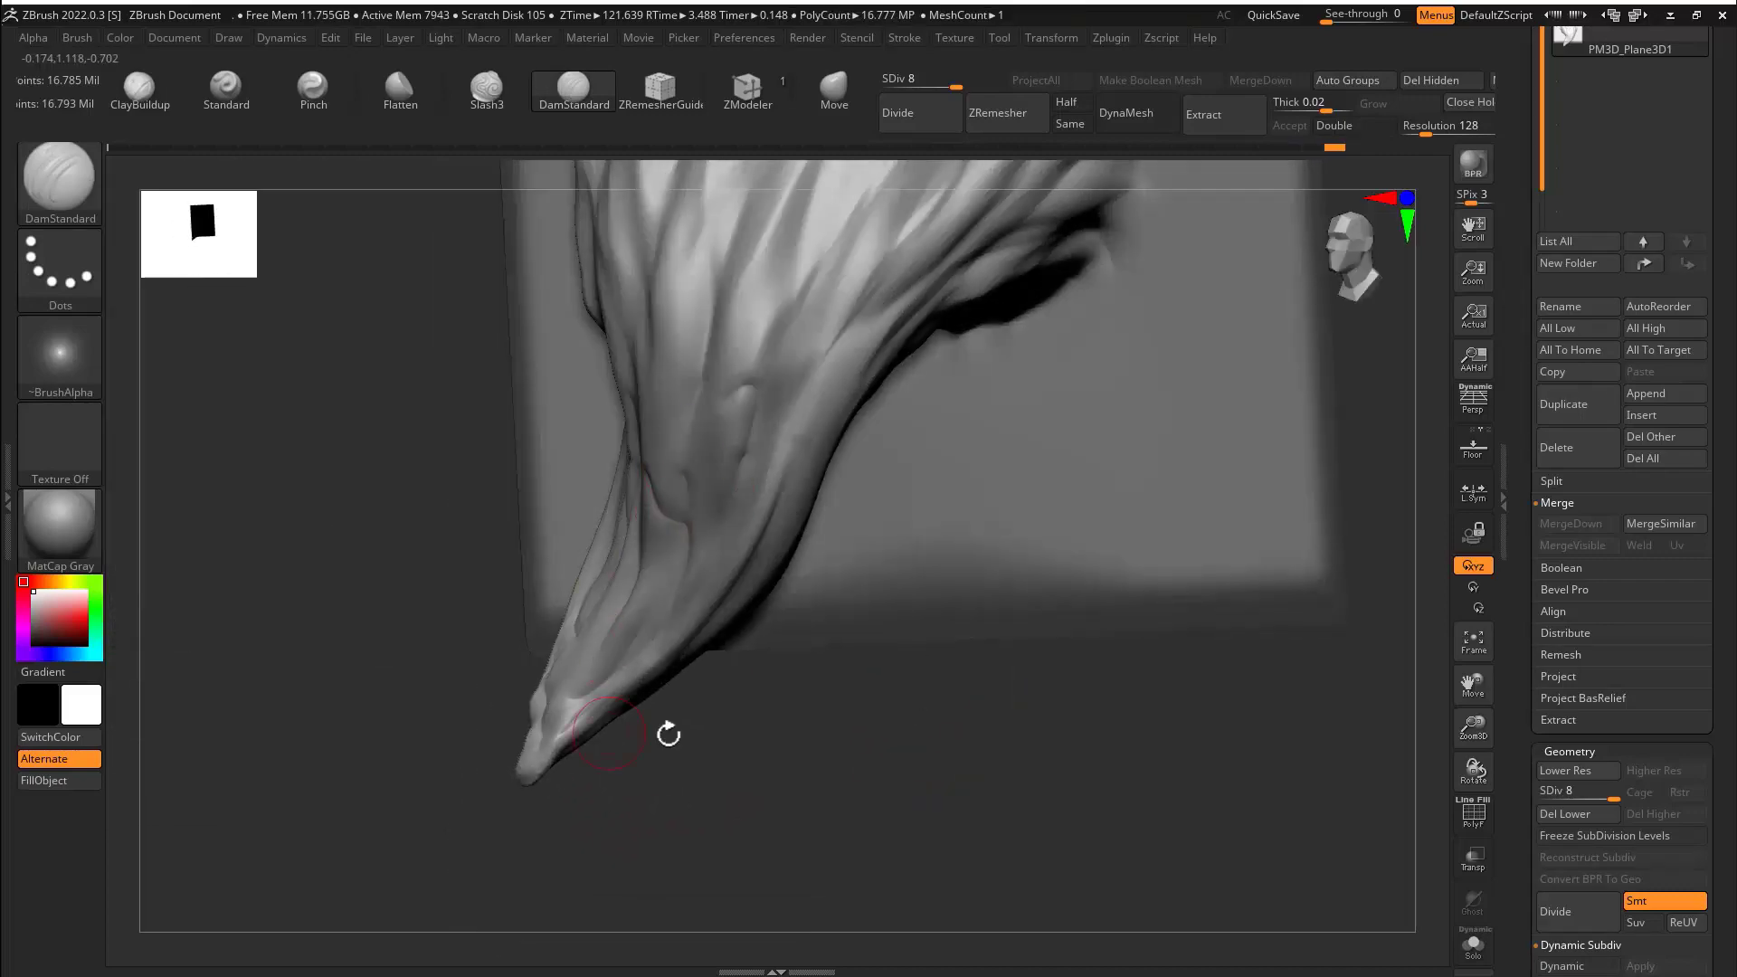
right_click_drag(608, 733, 669, 828)
left_click_drag(827, 792, 837, 837)
right_click_drag(992, 729, 947, 357)
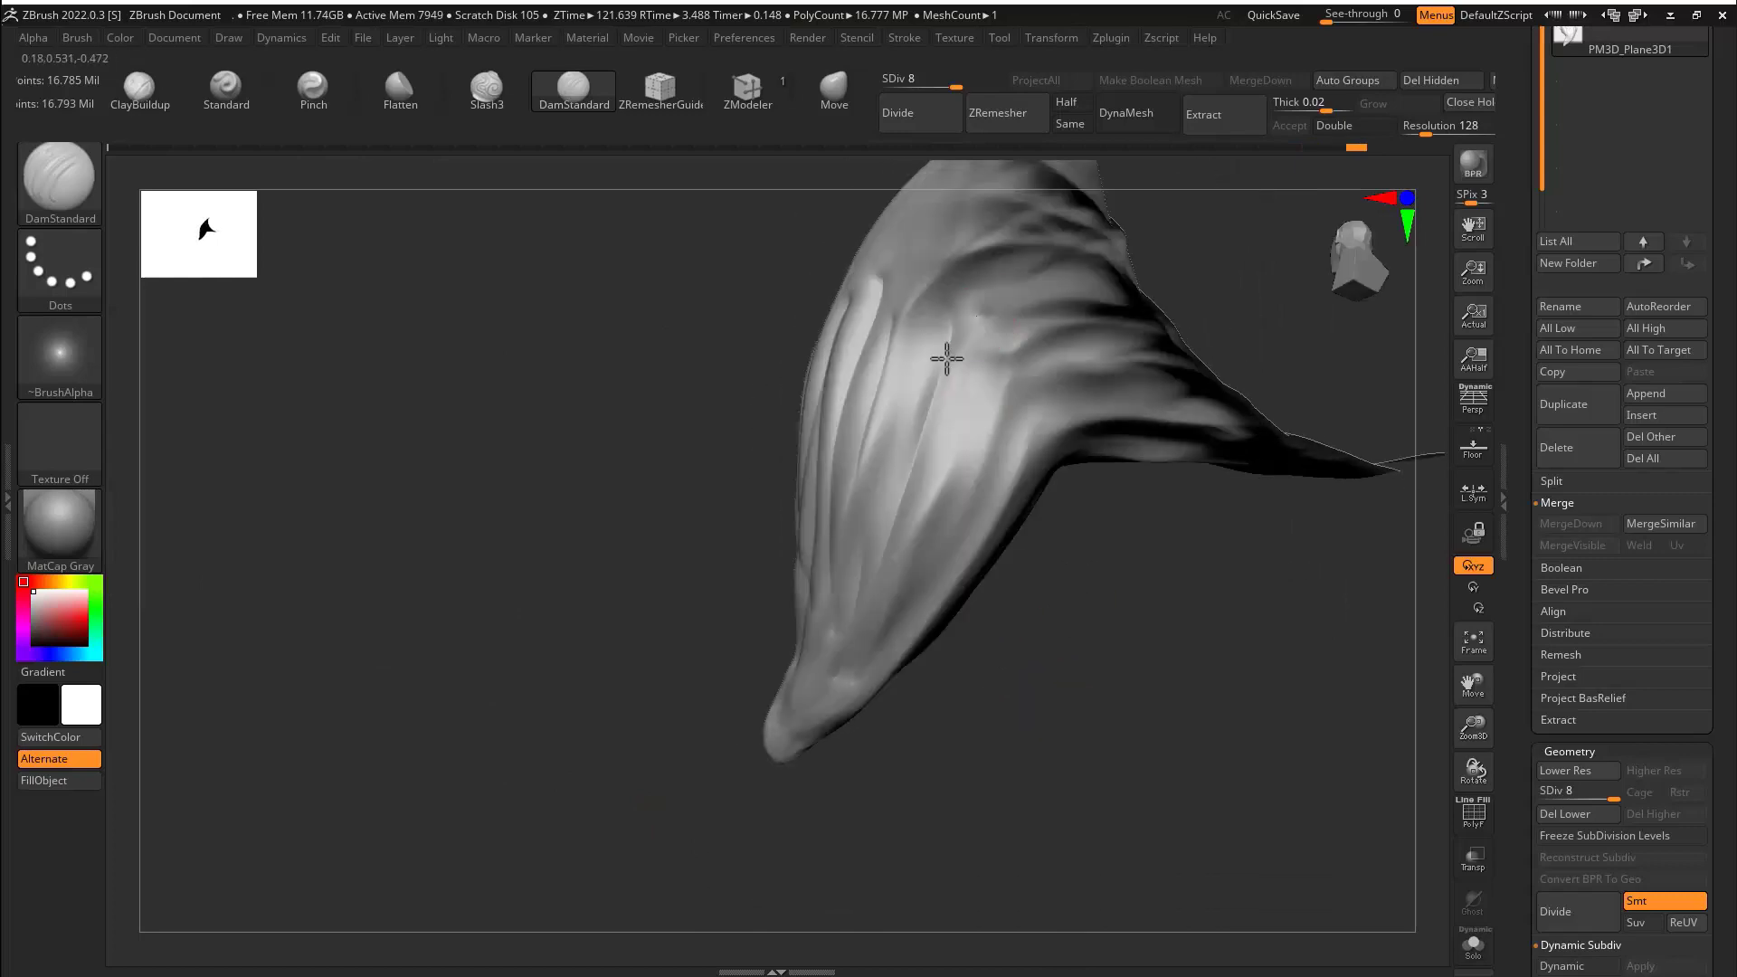
Carve long DamStandard creases along the underside of the tip section, running down to the point.
left_click_drag(946, 357, 844, 675)
mouse_move(991, 362)
left_mouse_down()
mouse_move(900, 638)
mouse_move(919, 643)
left_mouse_up()
right_click_drag(1031, 606, 1125, 359)
left_click_drag(1124, 359, 844, 674)
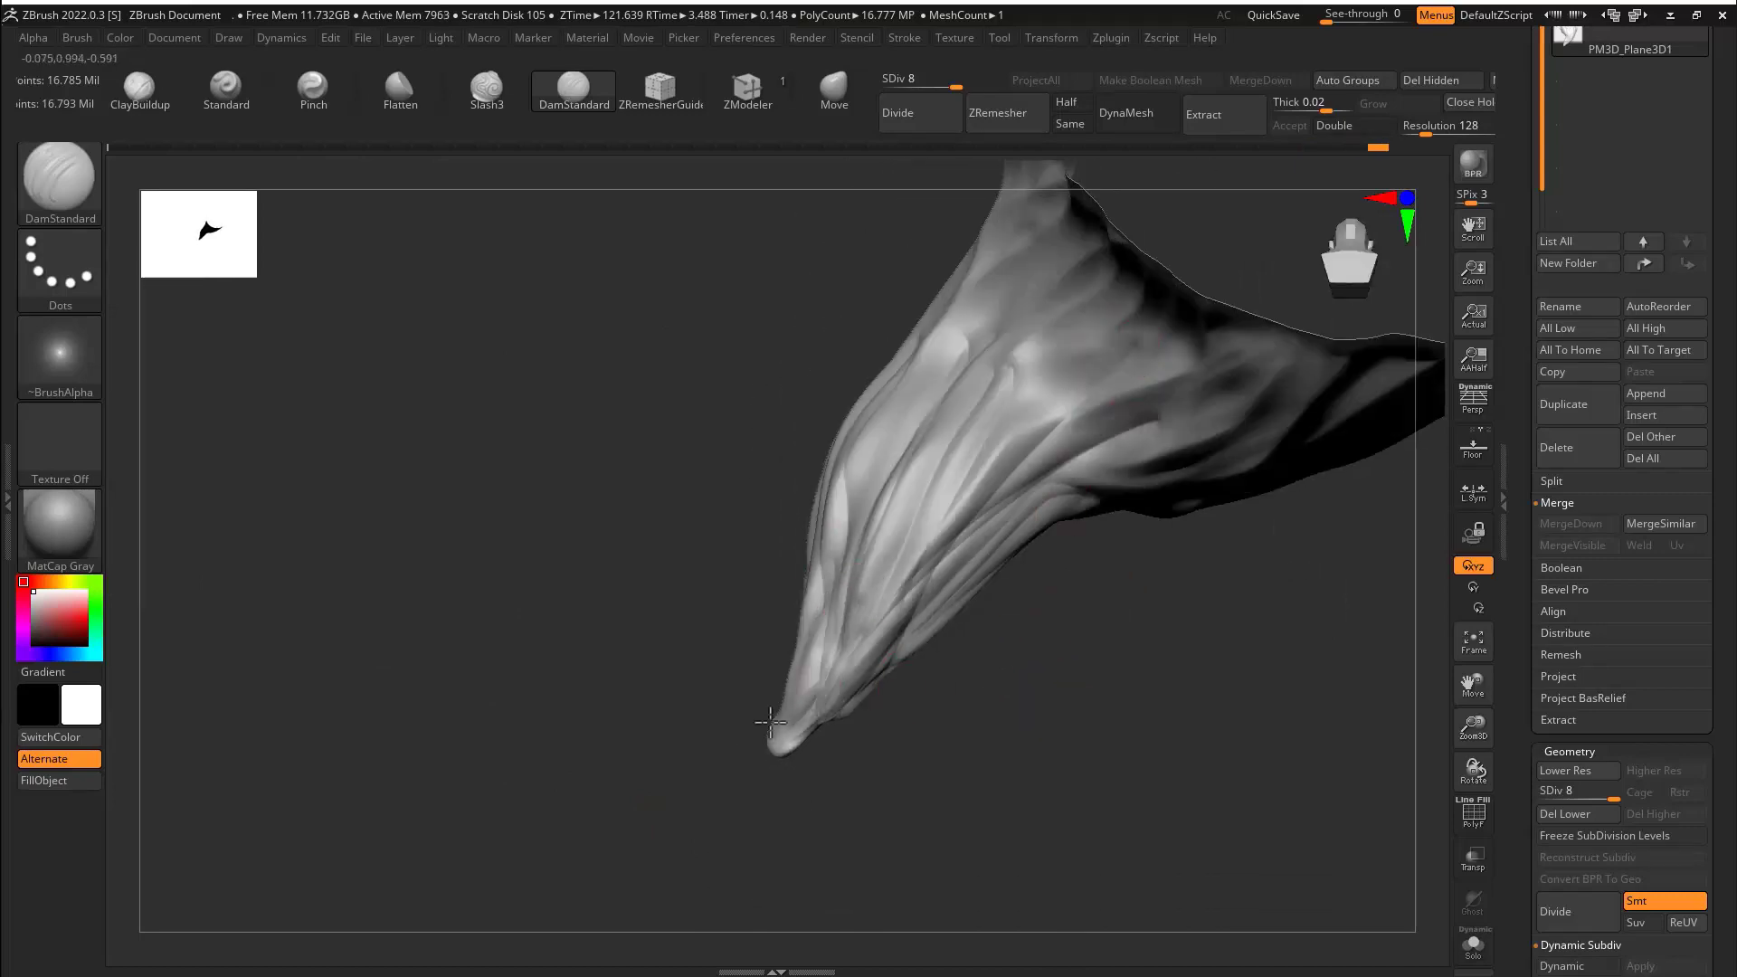
left_click_drag(809, 616, 776, 749)
right_click_drag(777, 749, 990, 495)
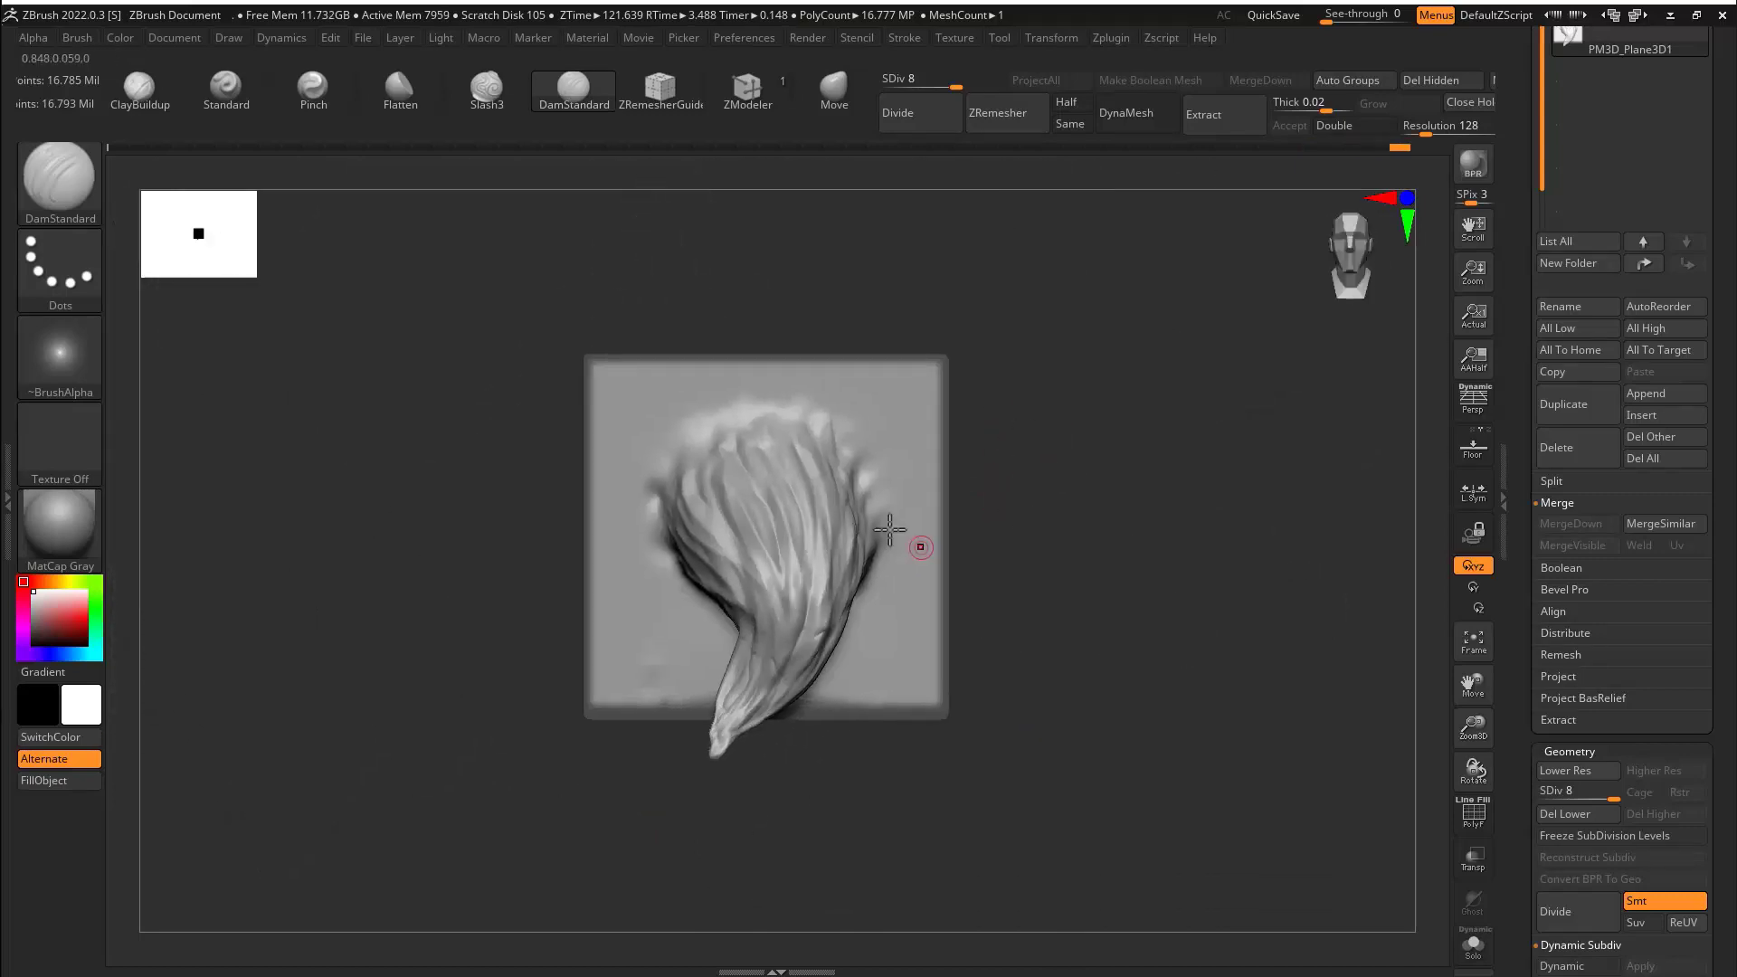
Enlarge the brush and lightly smooth the lower part of the horn.
key("s")
left_click_drag(780, 620, 819, 622)
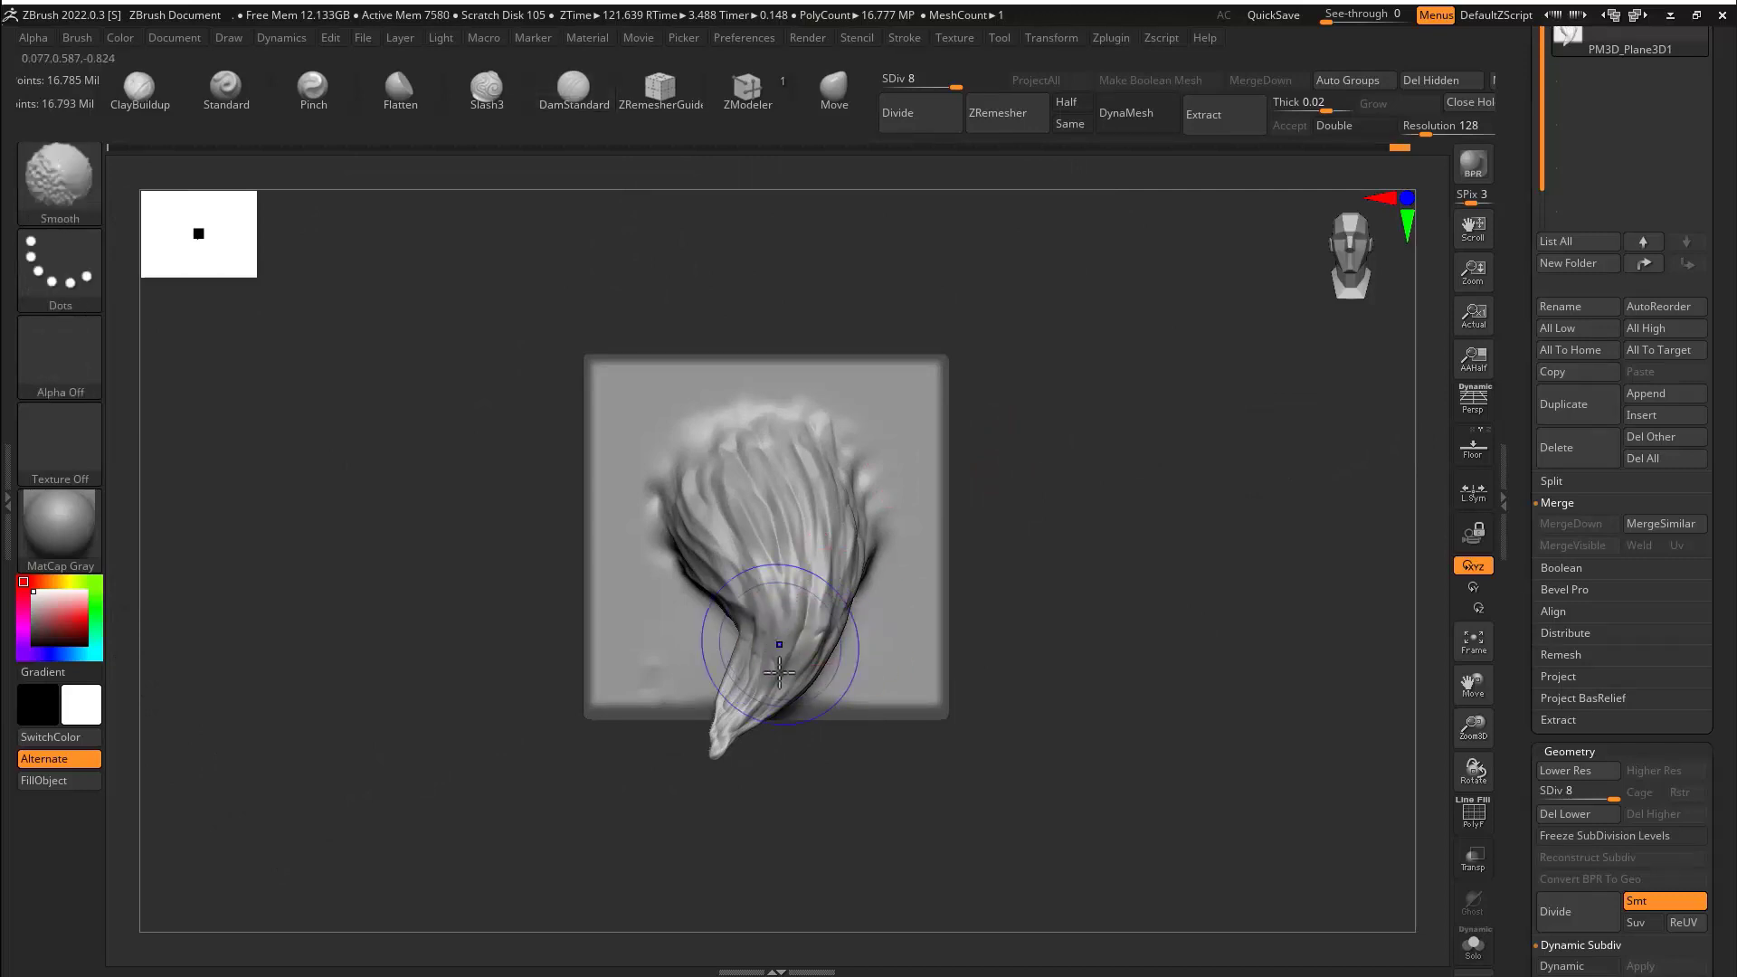
mouse_move(778, 638)
right_mouse_down()
mouse_move(940, 543)
mouse_move(997, 417)
right_mouse_up()
right_click_drag(1047, 495, 1050, 522, "ctrl")
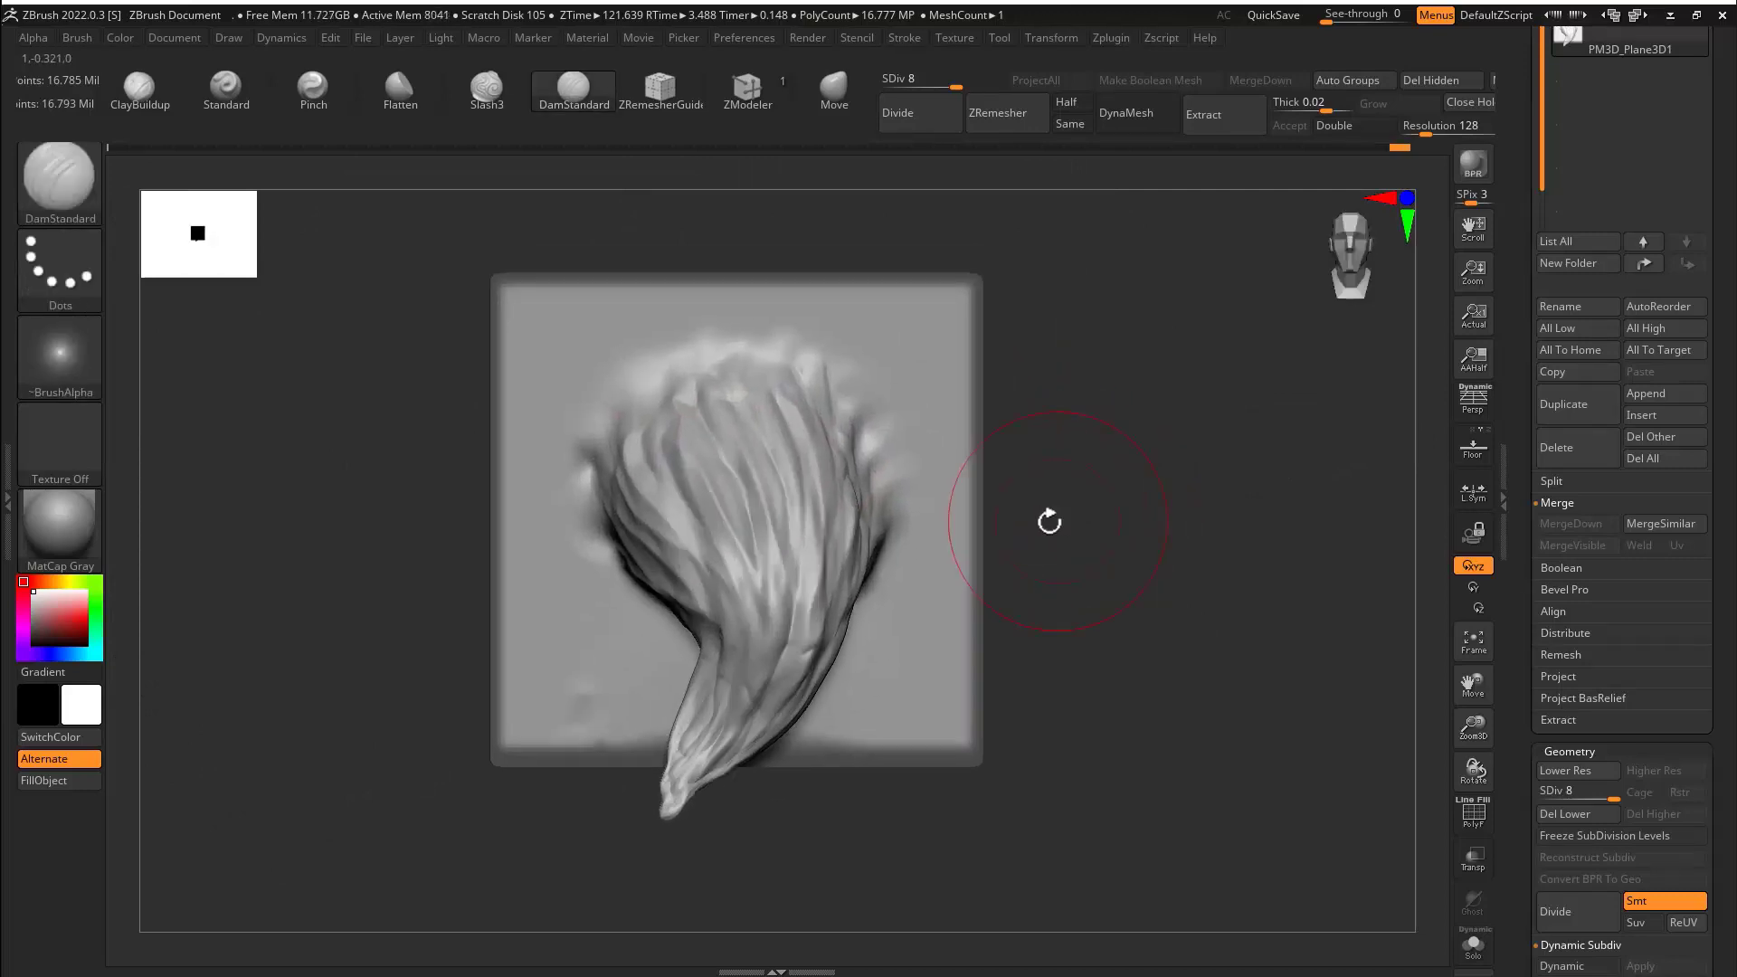
Mask the plane's border strips, catching the lower strip in side profile, and invert the mask to protect the horn.
left_click_drag(1073, 226, 925, 891, "ctrl")
left_click_drag(451, 239, 551, 847, "ctrl")
right_click_drag(1066, 566, 655, 741, "shift")
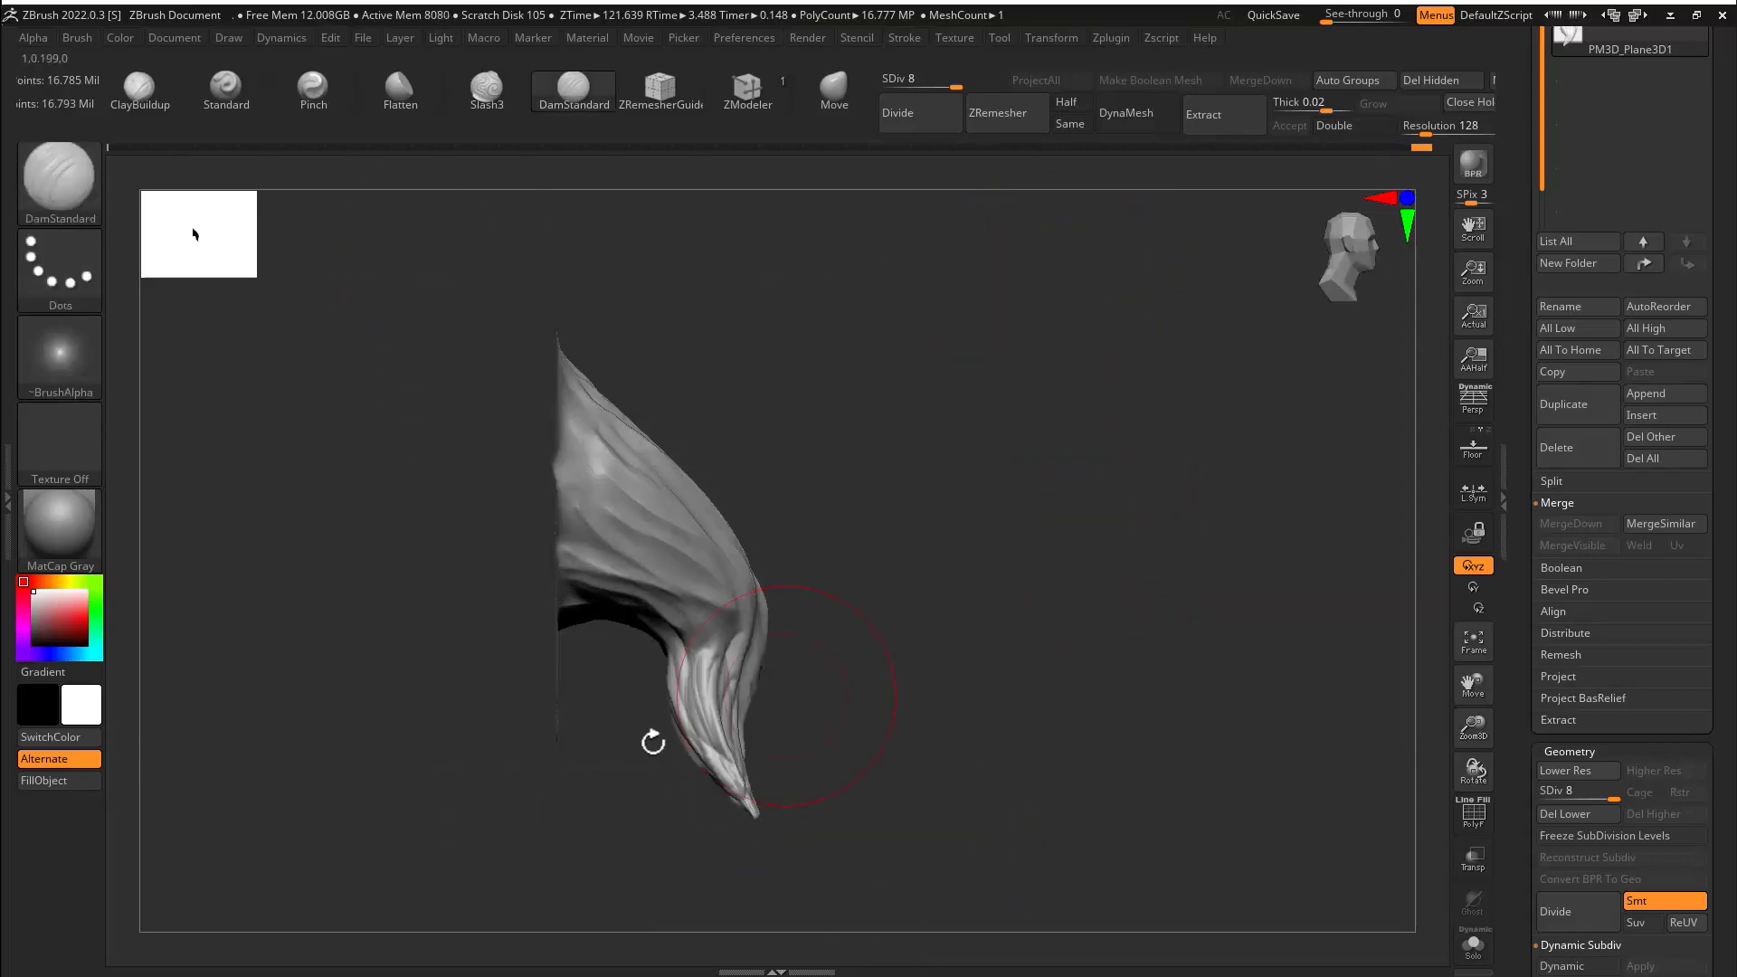
left_click_drag(599, 686, 335, 910, "ctrl")
right_click_drag(778, 579, 970, 531, "shift")
left_click(986, 520, "ctrl")
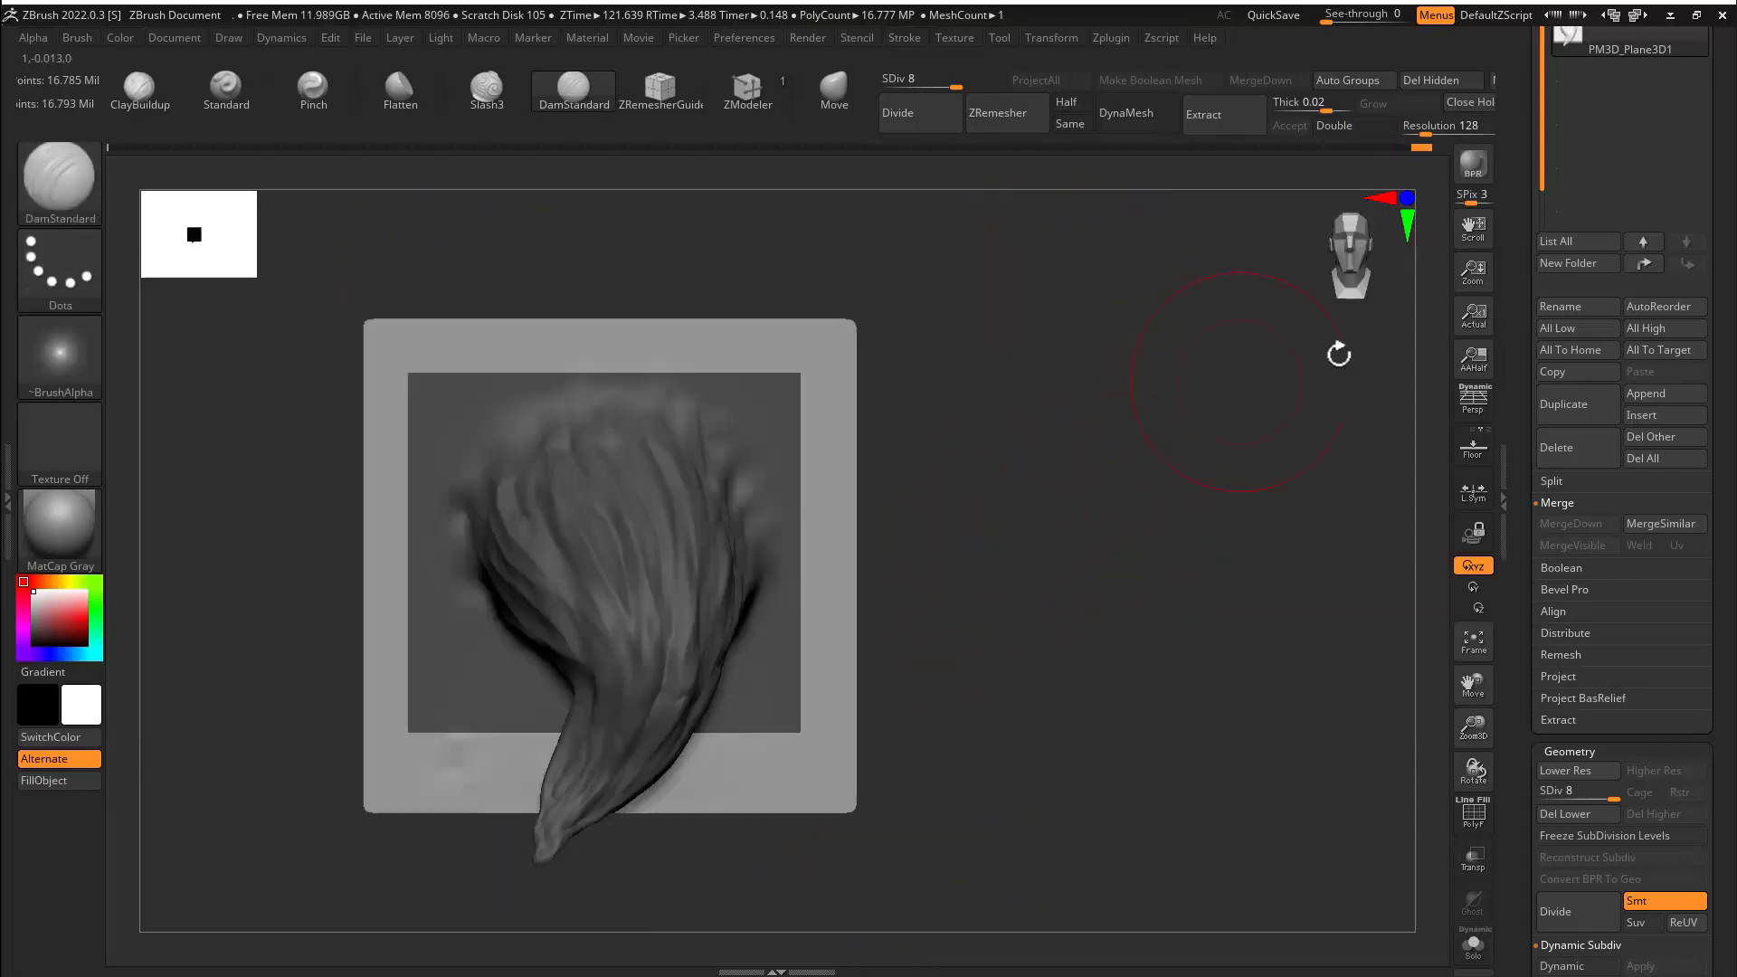
Try the Relax Plane Grid deformation on the plane's unmasked border, show the polyframe, and undo the deformation.
left_click_drag(1526, 634, 1533, 253)
left_click(1576, 651)
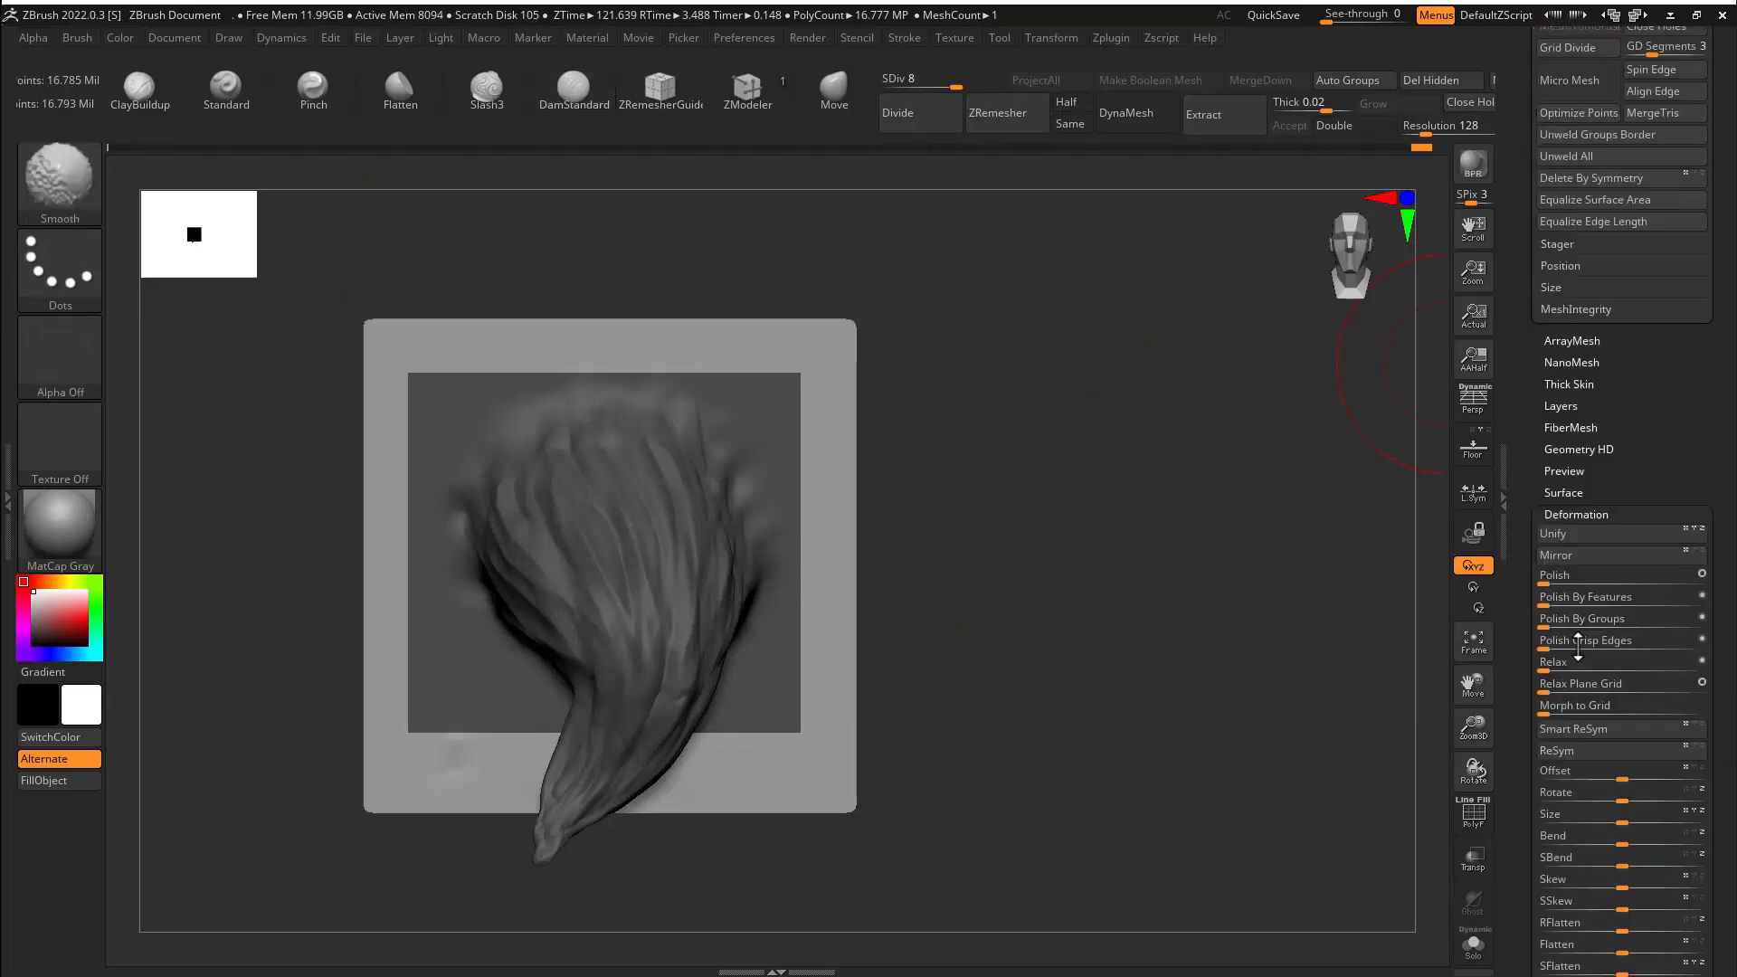
left_click_drag(1553, 352, 1717, 352)
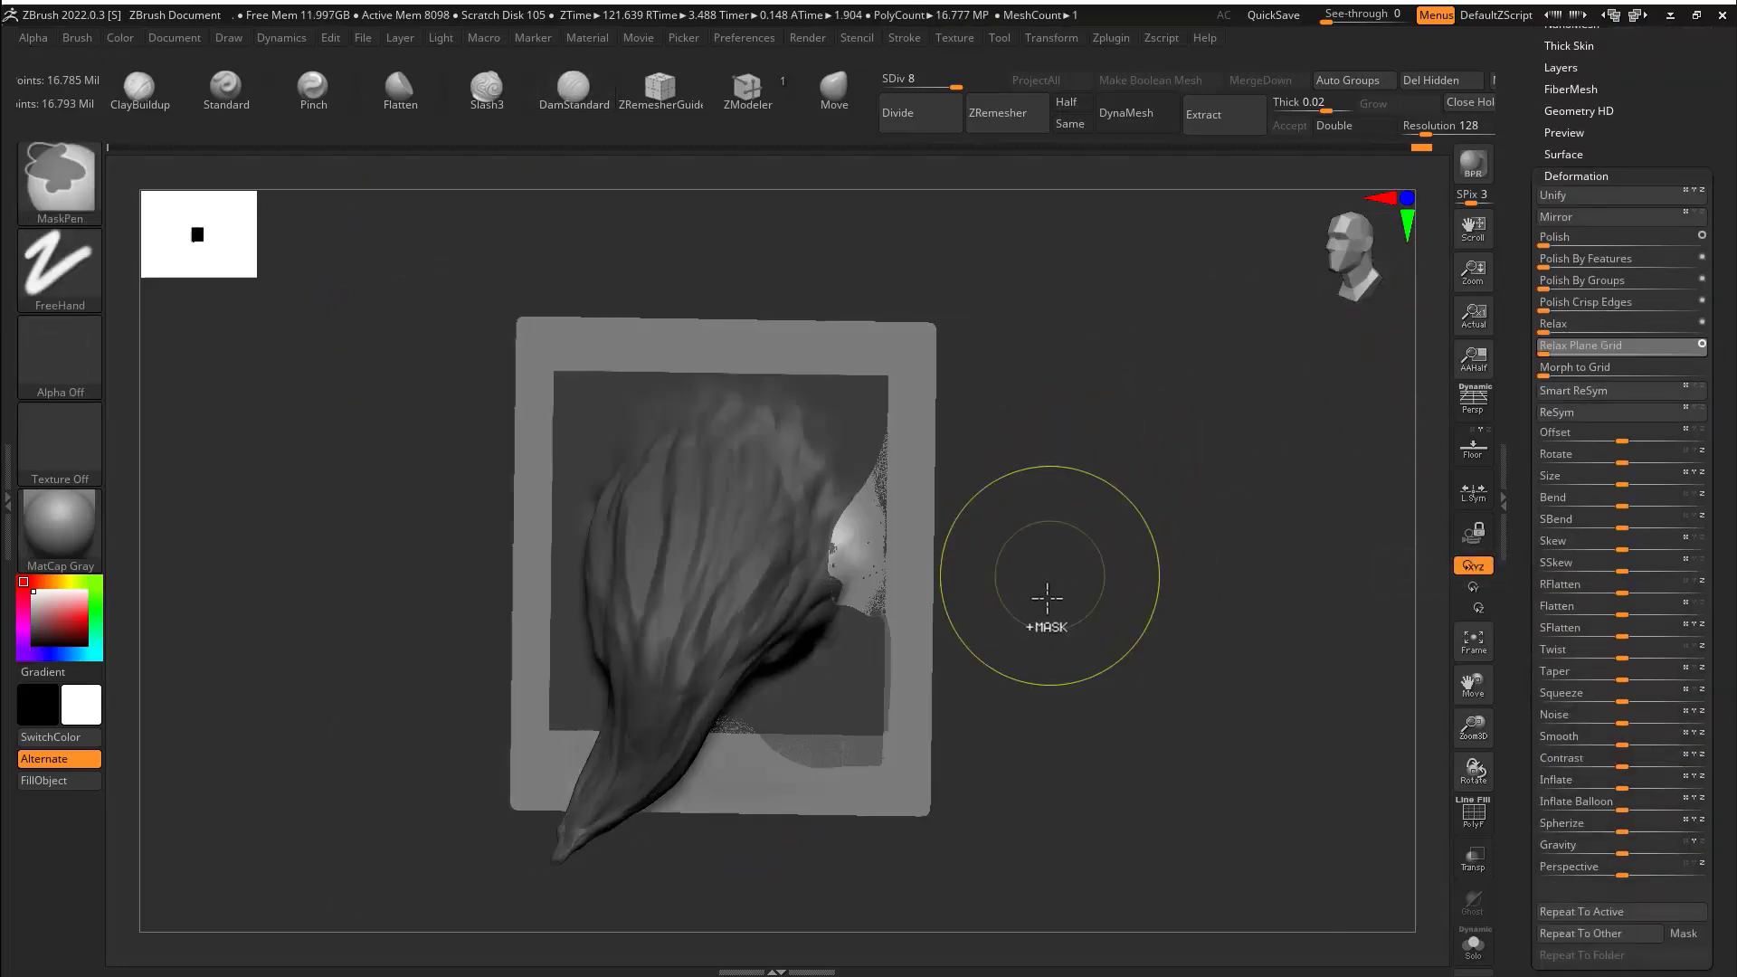
key("shift+f")
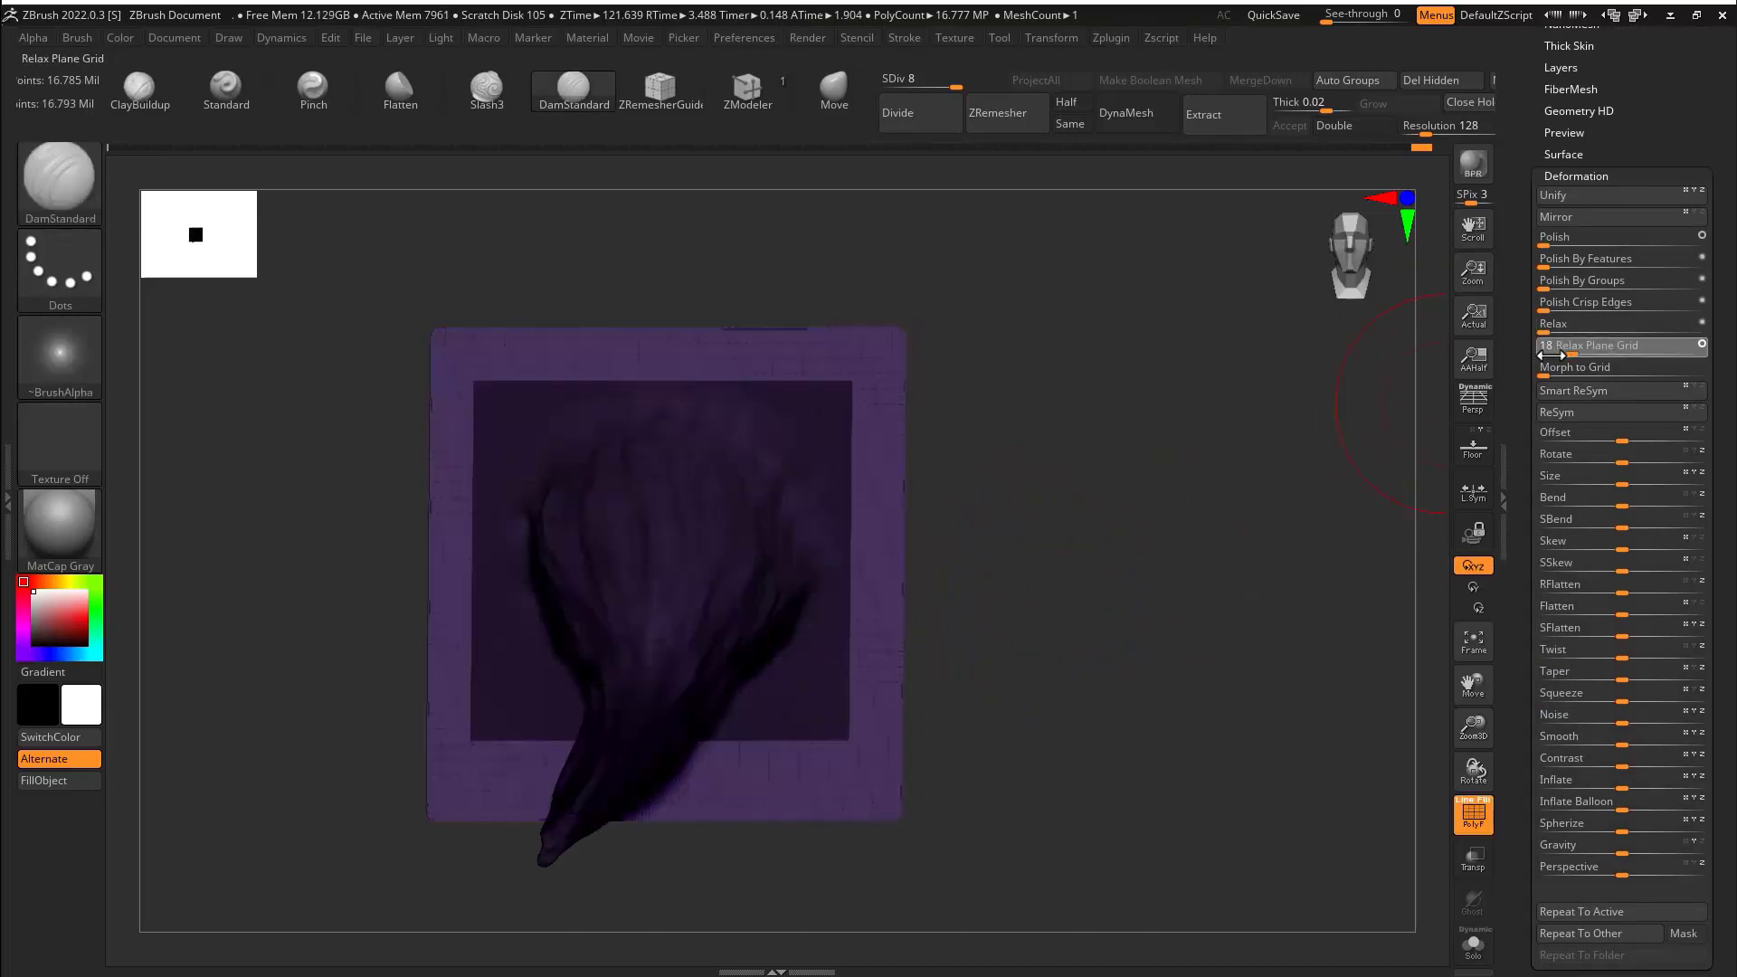
key("ctrl+z")
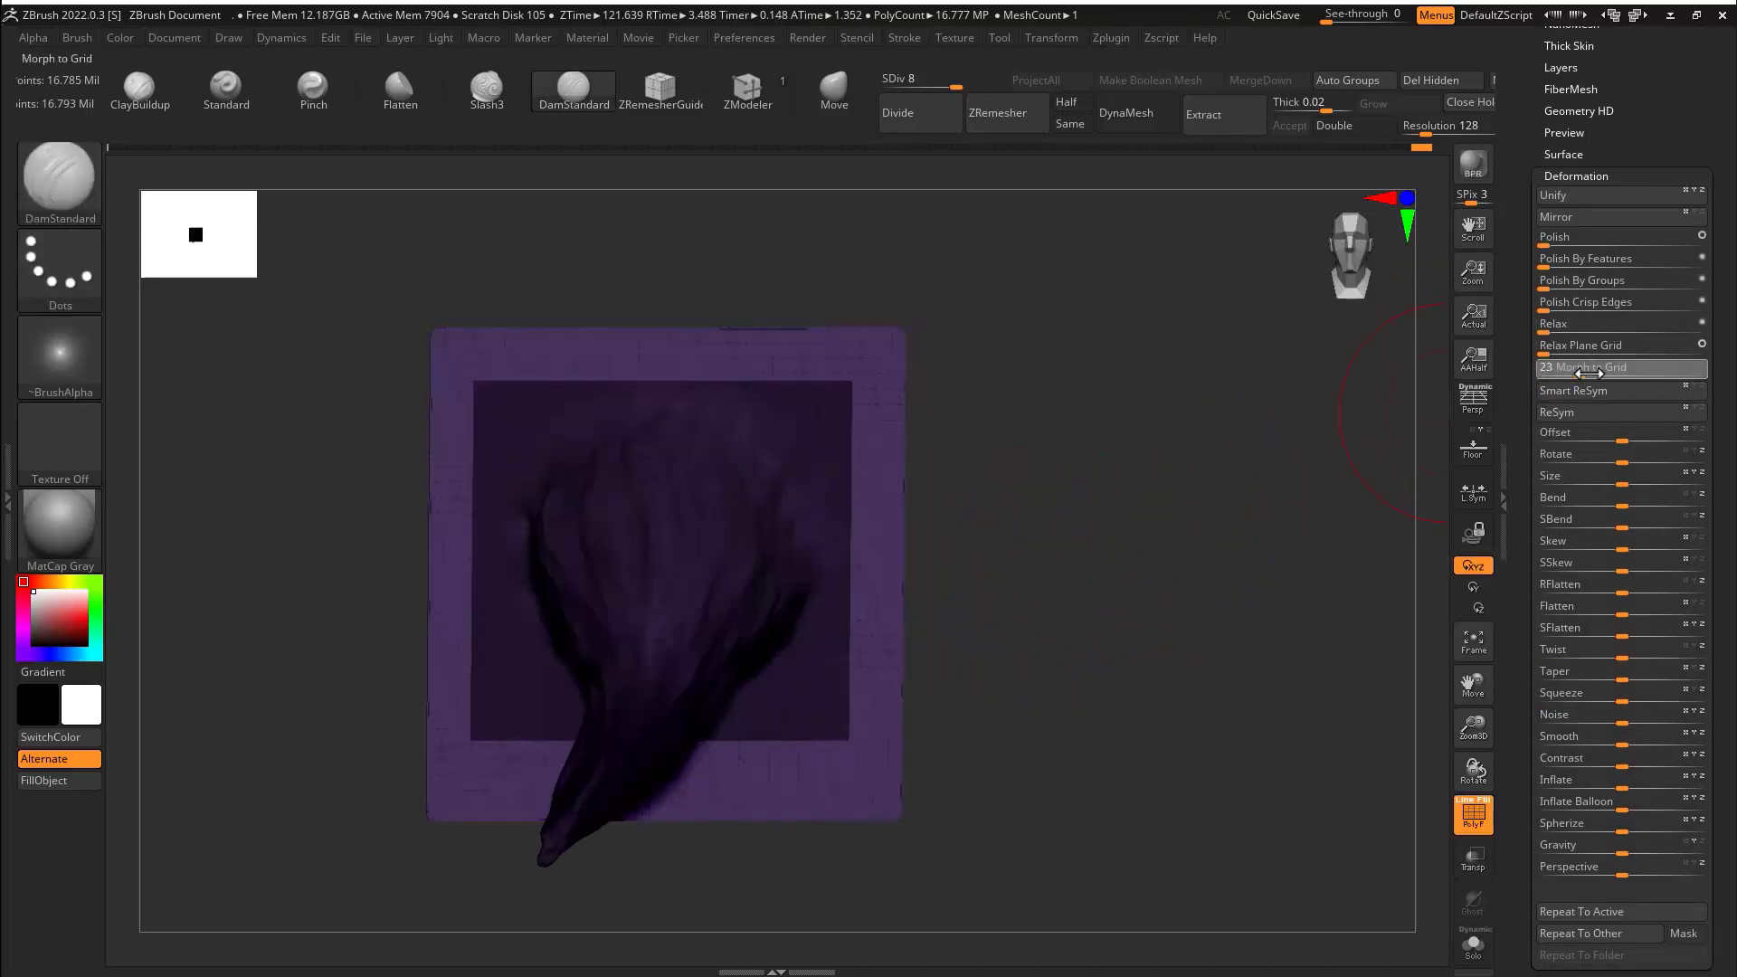
Lower the horn plane to subdivision level 4 and return to a straight front view.
mouse_move(1035, 622)
left_mouse_down()
mouse_move(1001, 632)
mouse_move(1089, 543)
left_mouse_up()
key("shift+d")
key("shift+d")
key("shift+d")
key("shift+d")
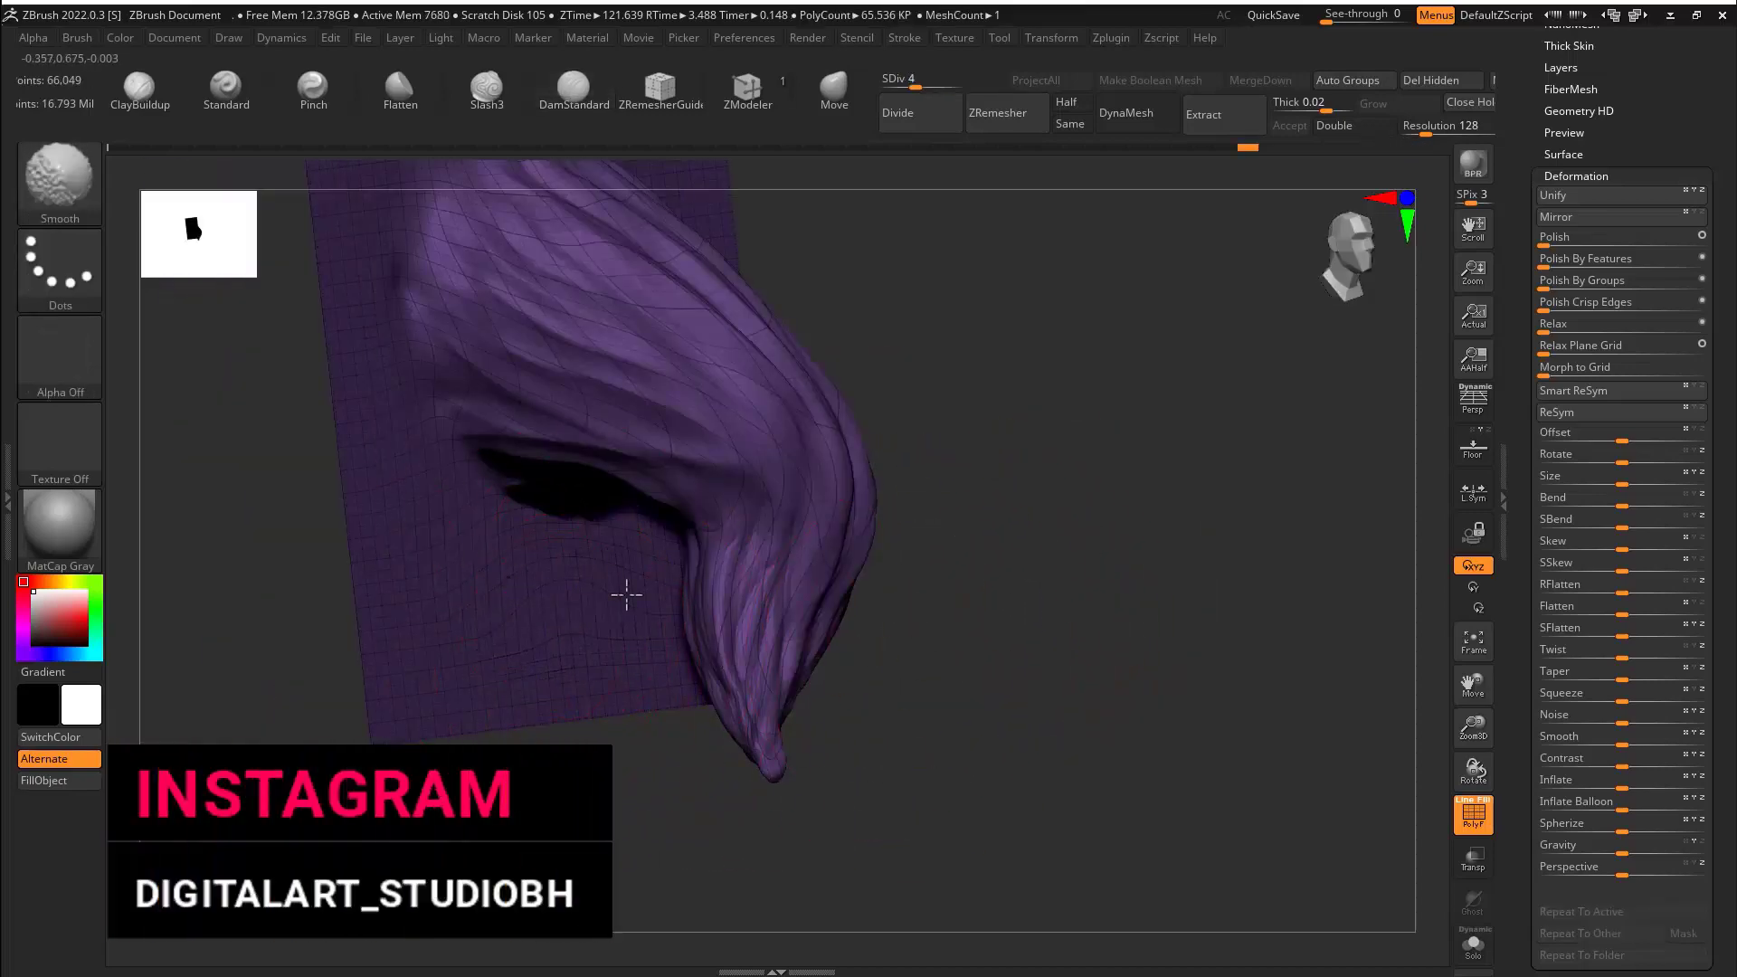
left_click_drag(1086, 583, 841, 578)
mouse_move(961, 543)
left_mouse_down("shift")
mouse_move(1063, 510)
mouse_move(929, 549)
left_mouse_up("shift")
Mask all four border strips of the level-4 plane, checking the lower edge from the side, and invert the mask to protect the horn.
mouse_move(1010, 323)
left_mouse_down("ctrl")
mouse_move(760, 845)
mouse_move(748, 344)
mouse_move(316, 426)
left_mouse_up("ctrl")
left_click_drag(969, 304, 762, 825, "ctrl")
left_click_drag(928, 323, 326, 439, "ctrl")
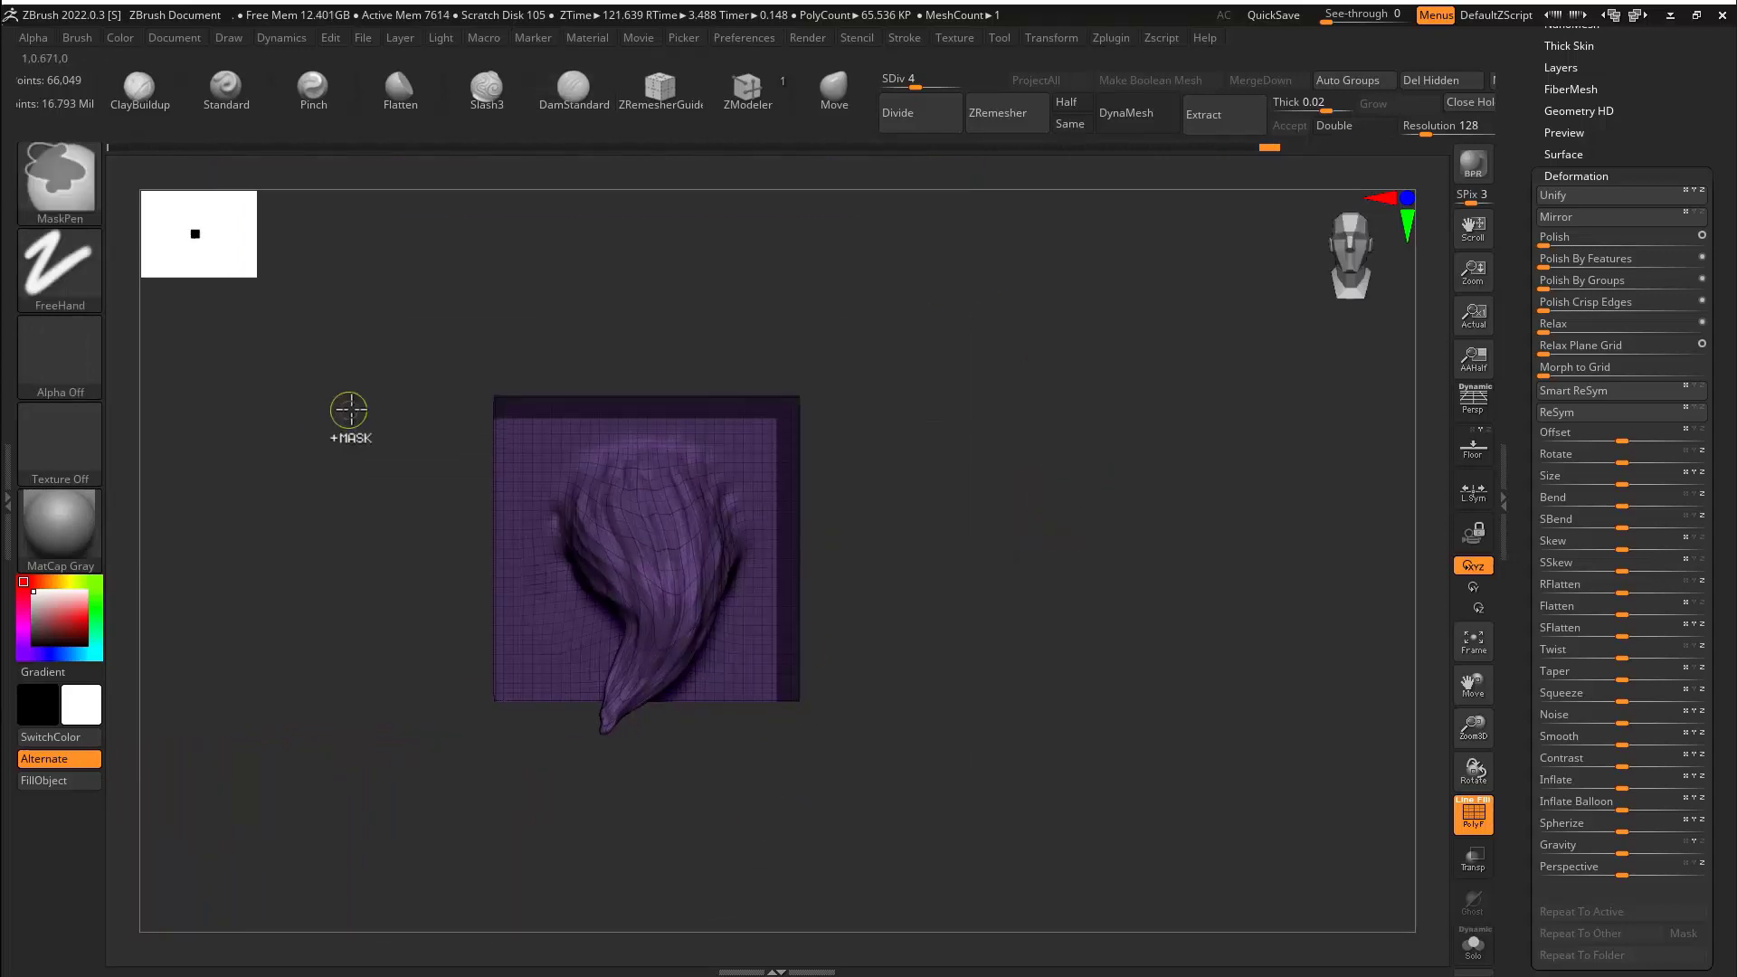
left_click_drag(417, 317, 521, 871, "ctrl")
left_click_drag(904, 667, 1014, 667, "shift")
left_click_drag(730, 685, 567, 831, "ctrl")
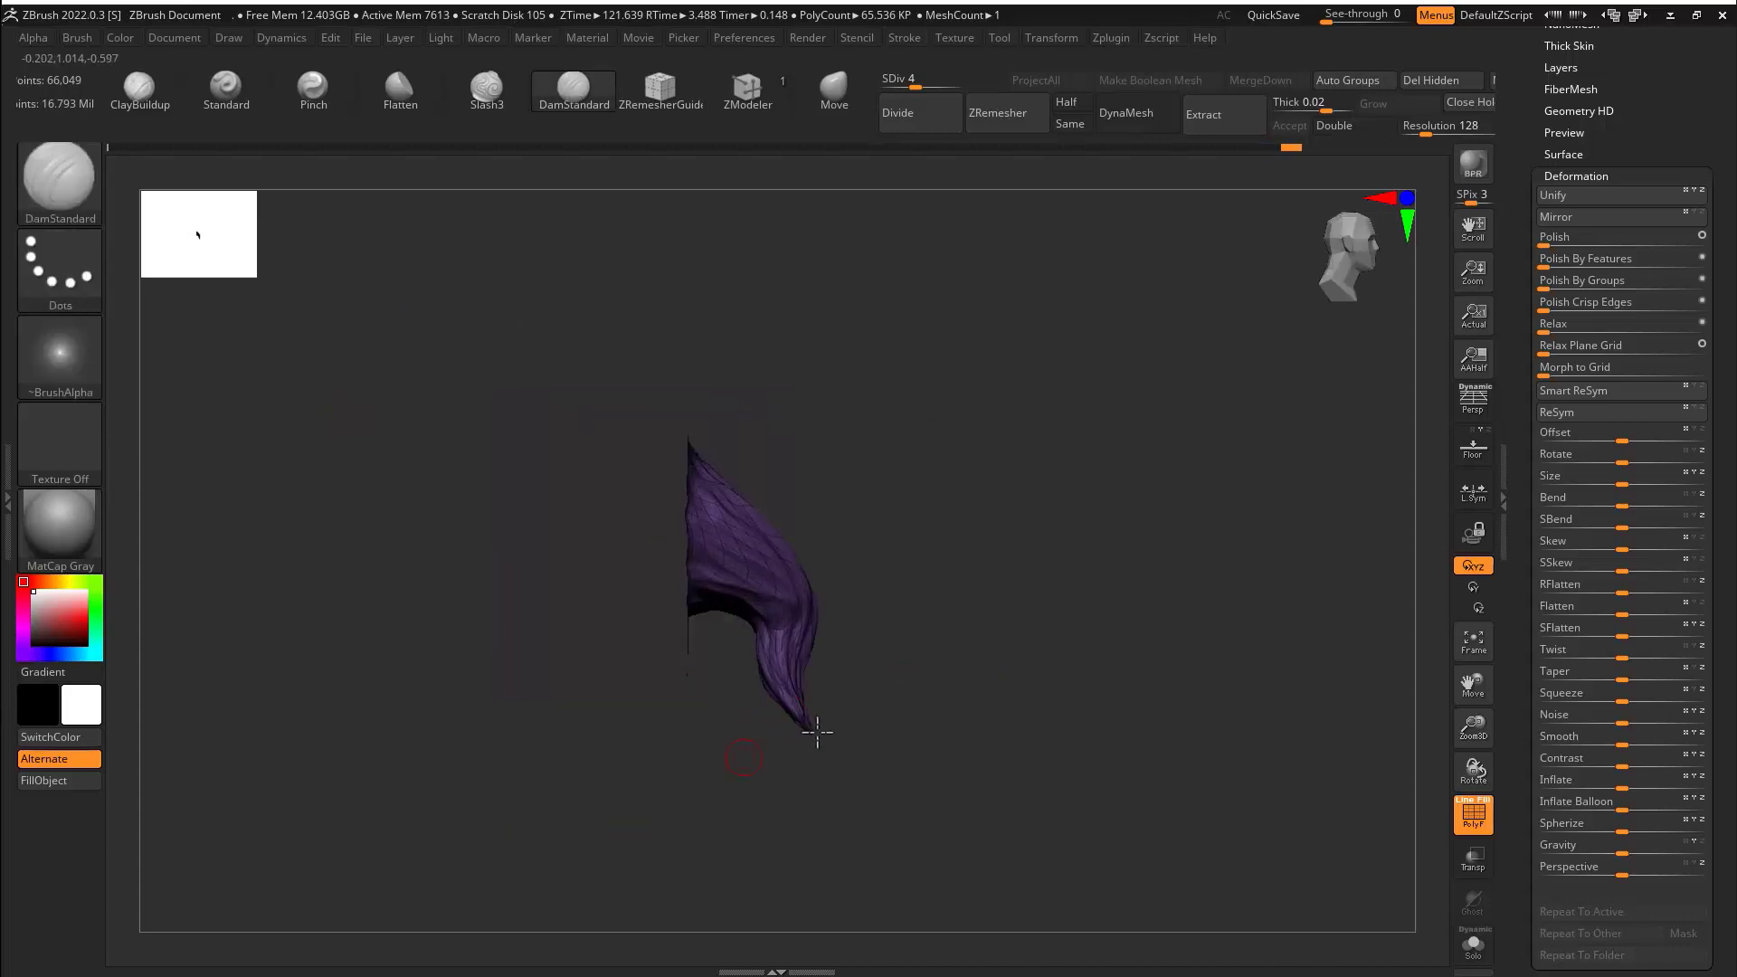
left_click_drag(941, 688, 845, 659, "shift")
left_click(1085, 547, "ctrl")
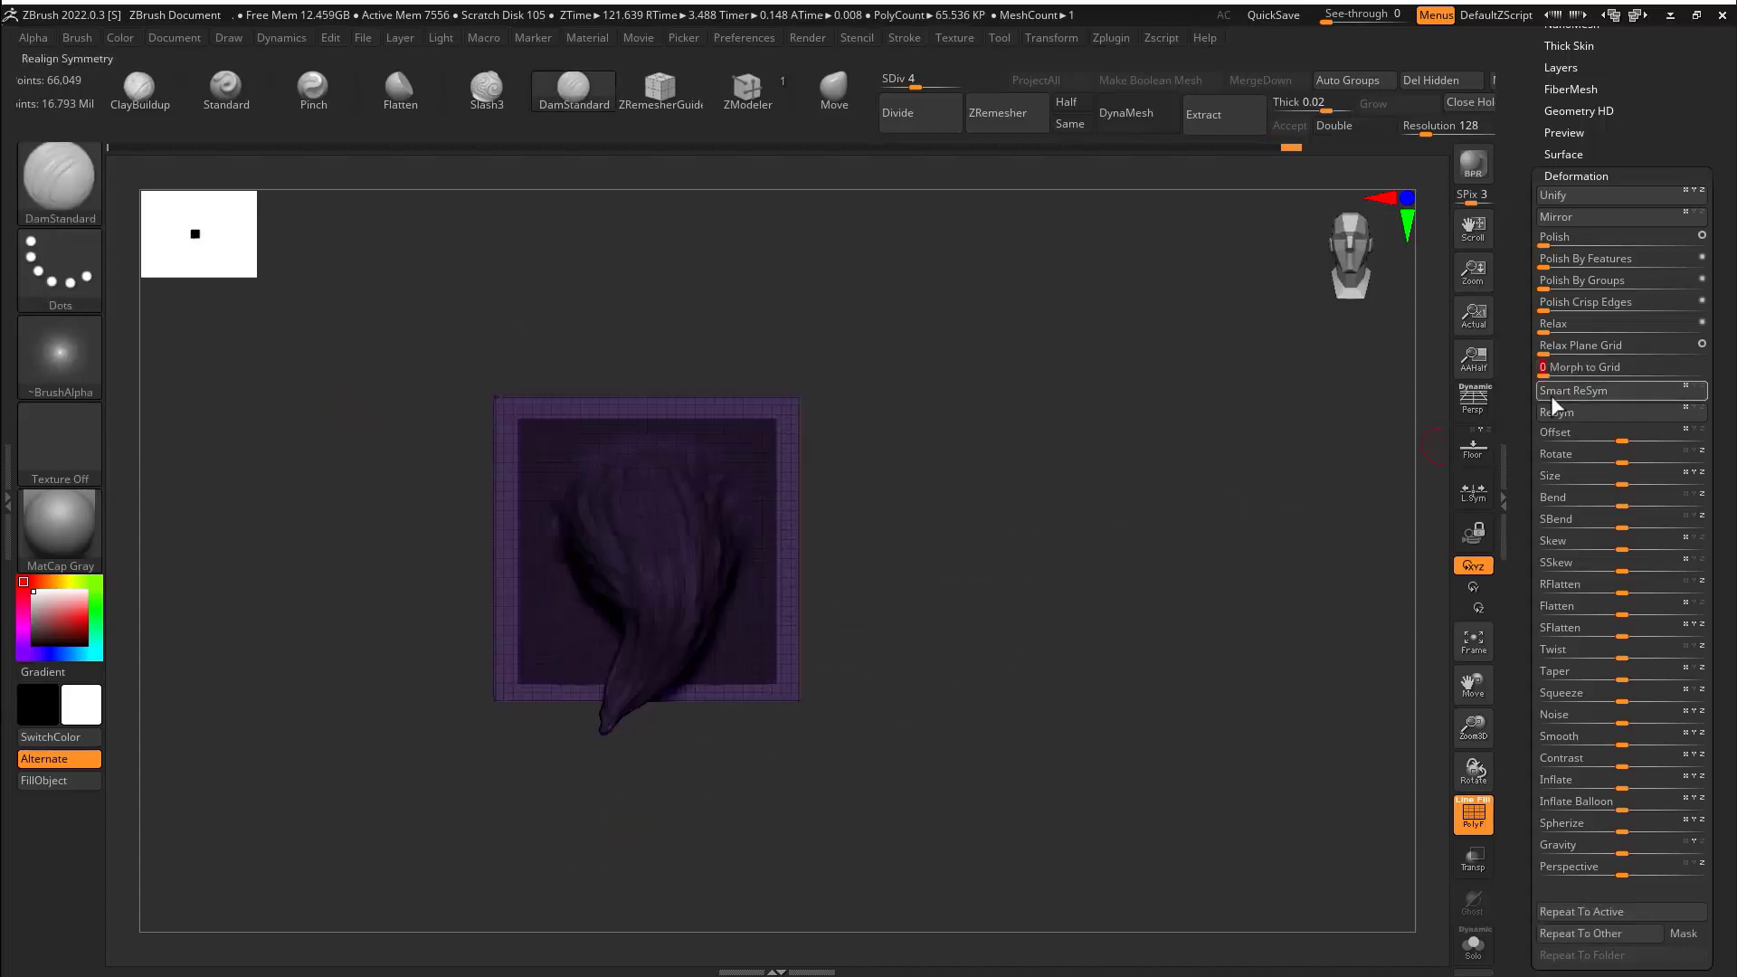
Clear the mask from the horn plane and hide the polyframe.
mouse_move(989, 559)
left_mouse_down()
mouse_move(1094, 512)
mouse_move(996, 559)
left_mouse_up()
mouse_move(995, 560)
left_mouse_down("ctrl")
mouse_move(1032, 570)
mouse_move(999, 558)
left_mouse_up("ctrl")
key("shift+f")
mouse_move(989, 640)
left_mouse_down()
mouse_move(519, 760)
mouse_move(643, 600)
mouse_move(736, 621)
mouse_move(760, 601)
mouse_move(625, 618)
mouse_move(831, 606)
left_mouse_up()
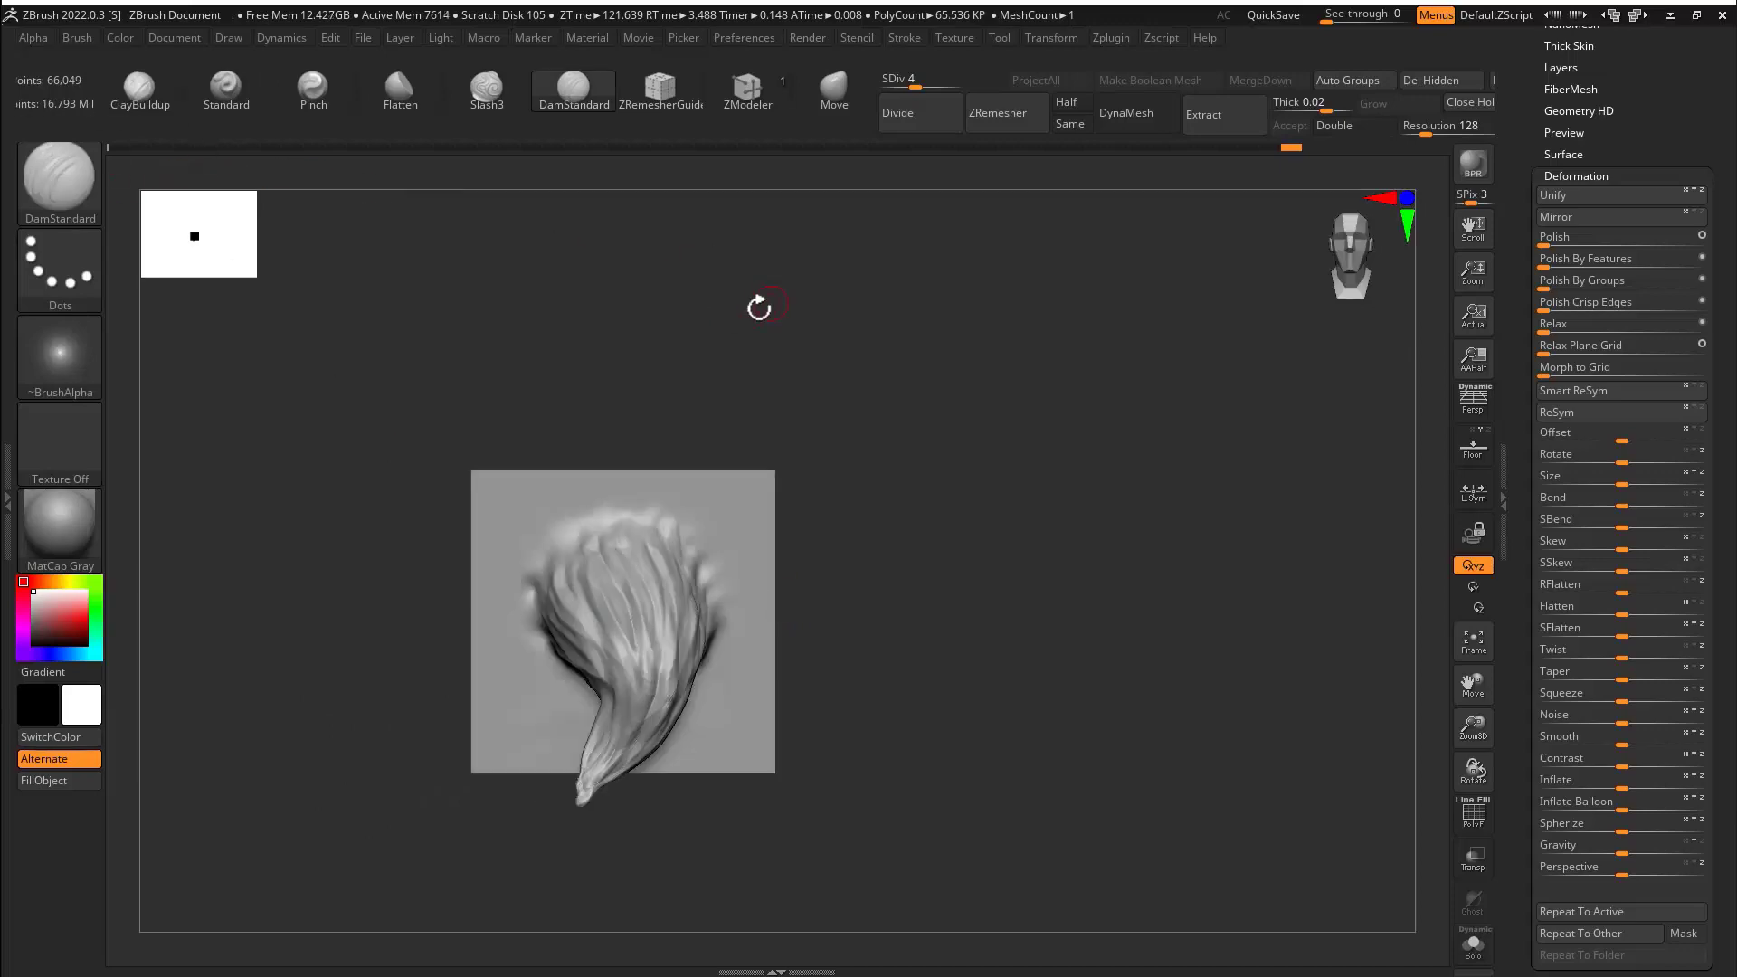
Choose the Chisel brush, create a MultiAlpha brush from the current tool and select the PM3D_Plane3D horn as its tip.
key("b")
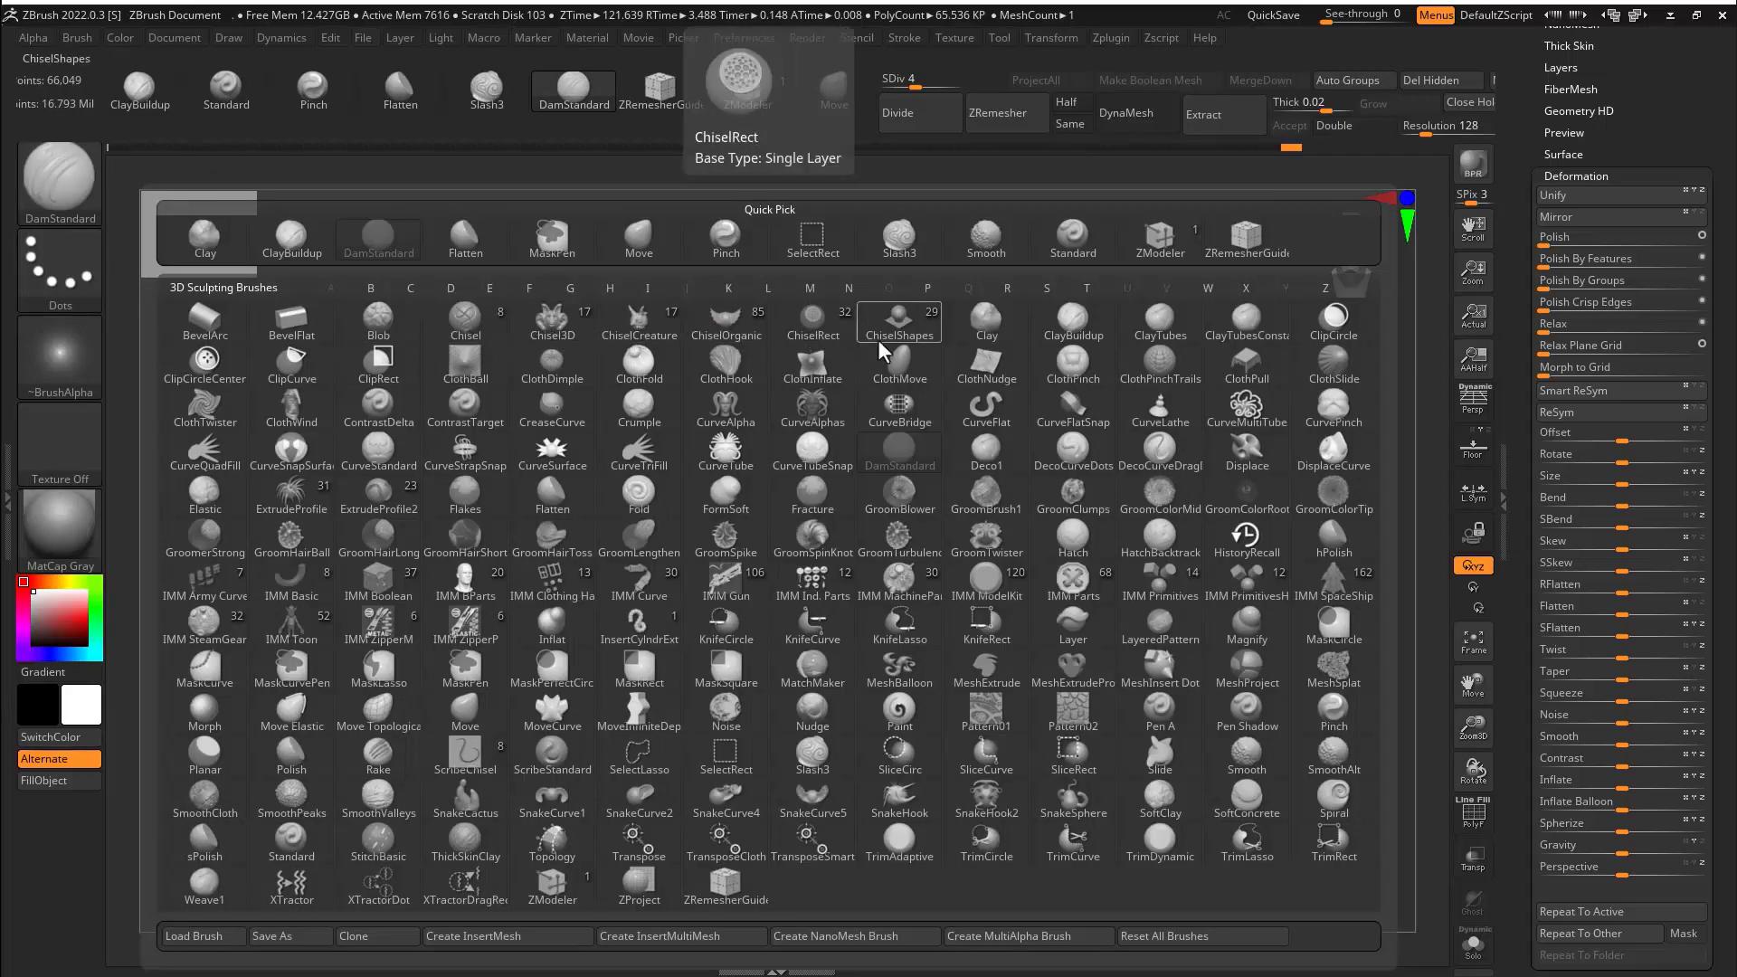
left_click(466, 321)
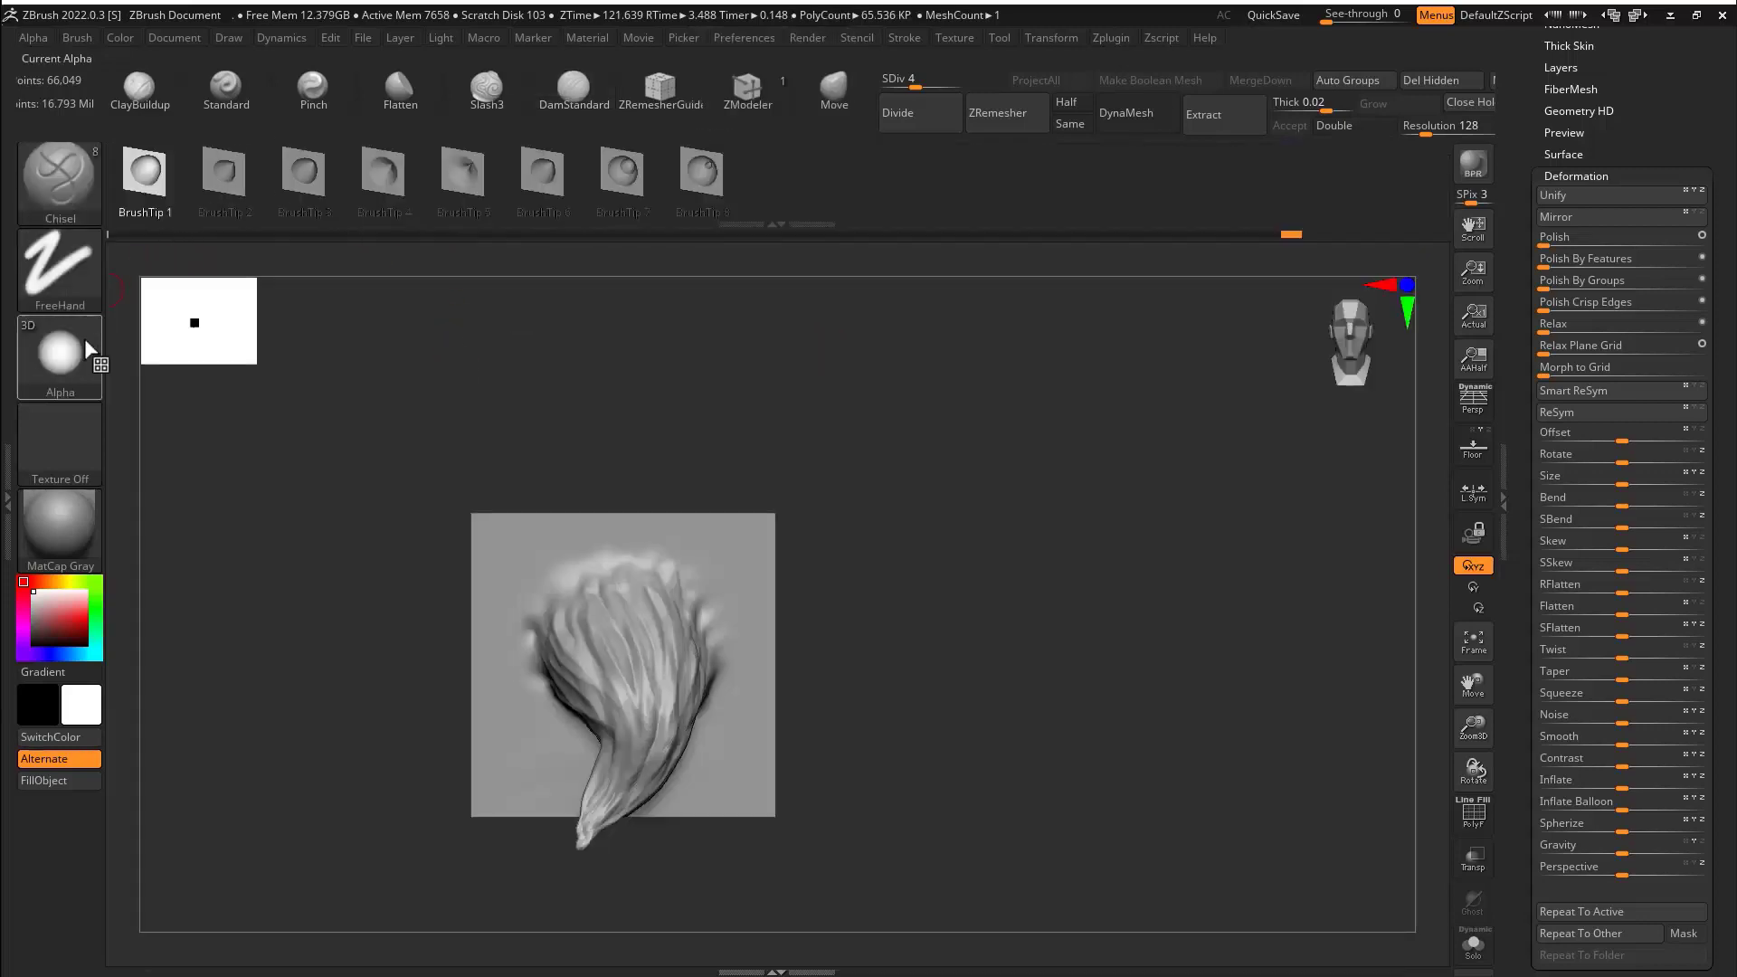
mouse_move(28, 334)
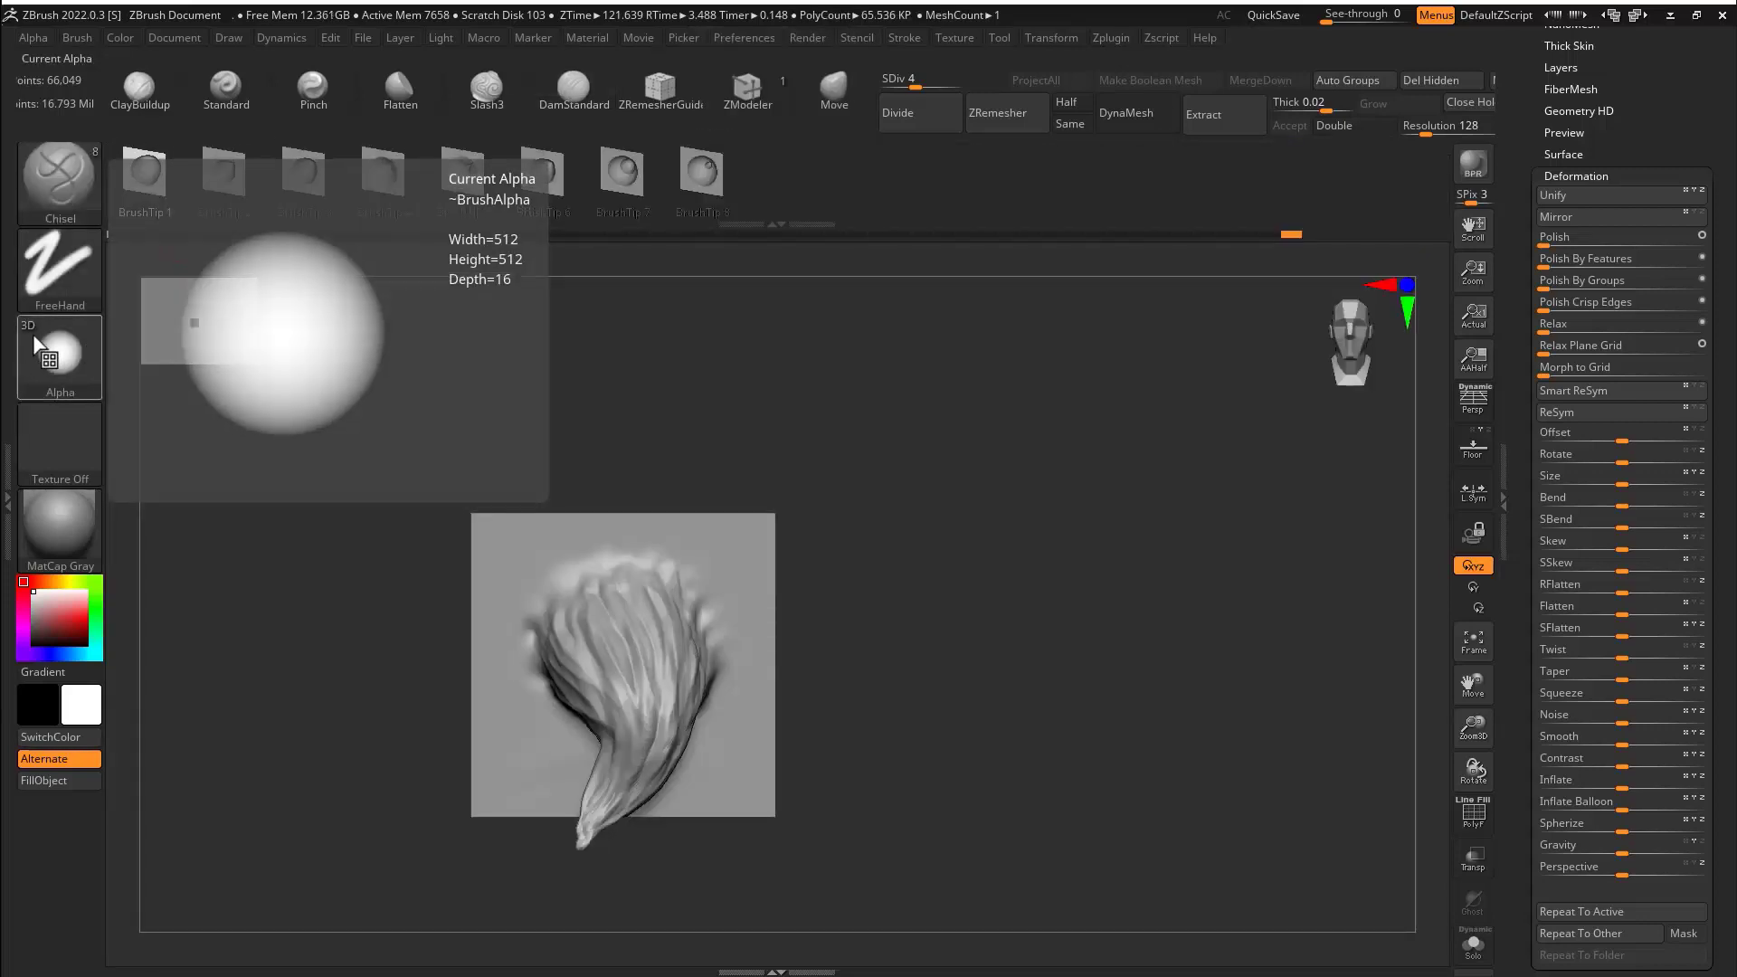
left_click(87, 40)
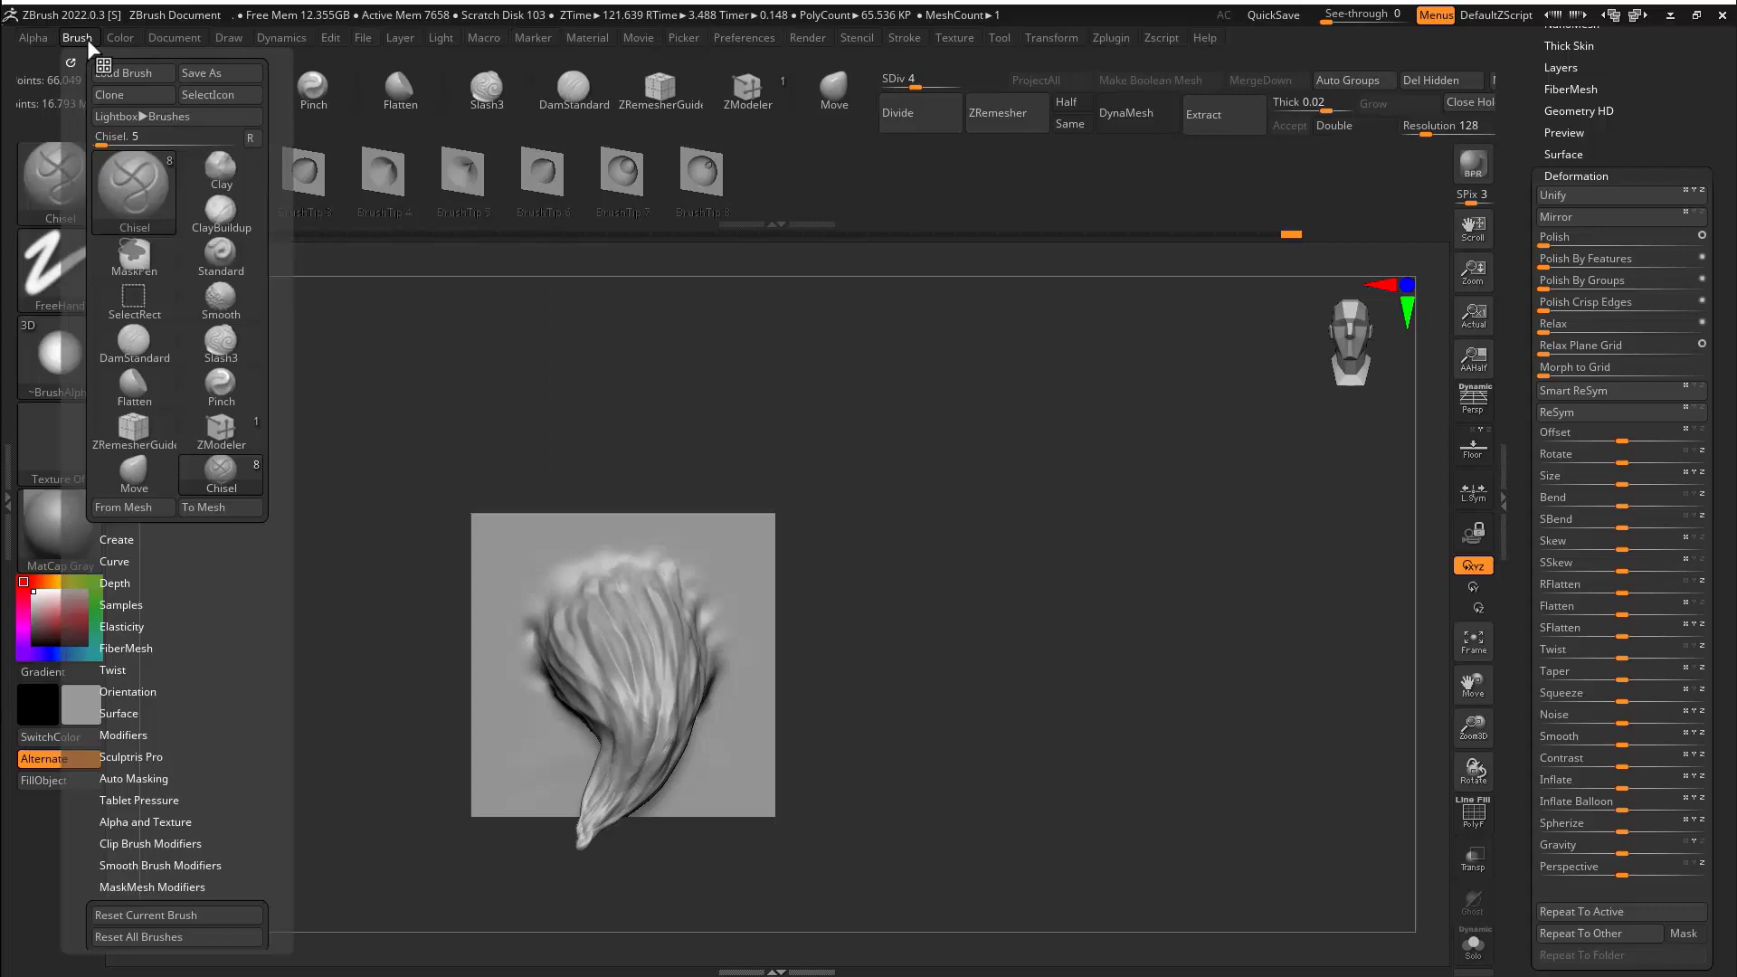
left_click(123, 510)
key("b")
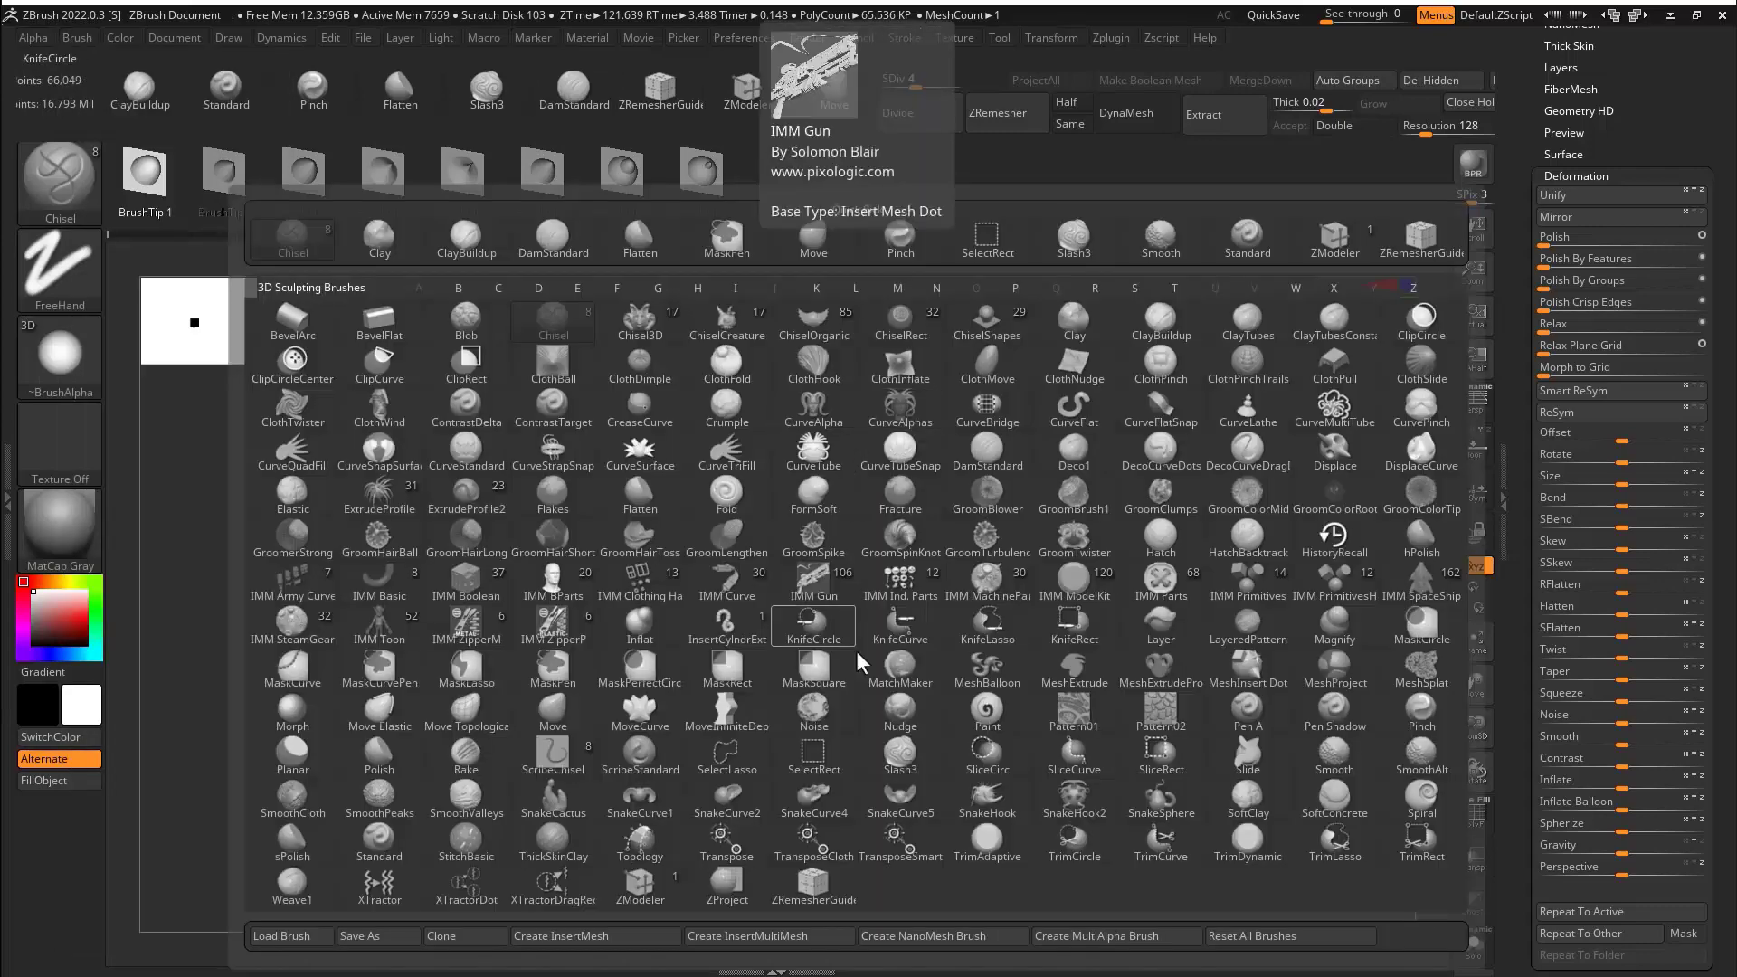
left_click(1112, 941)
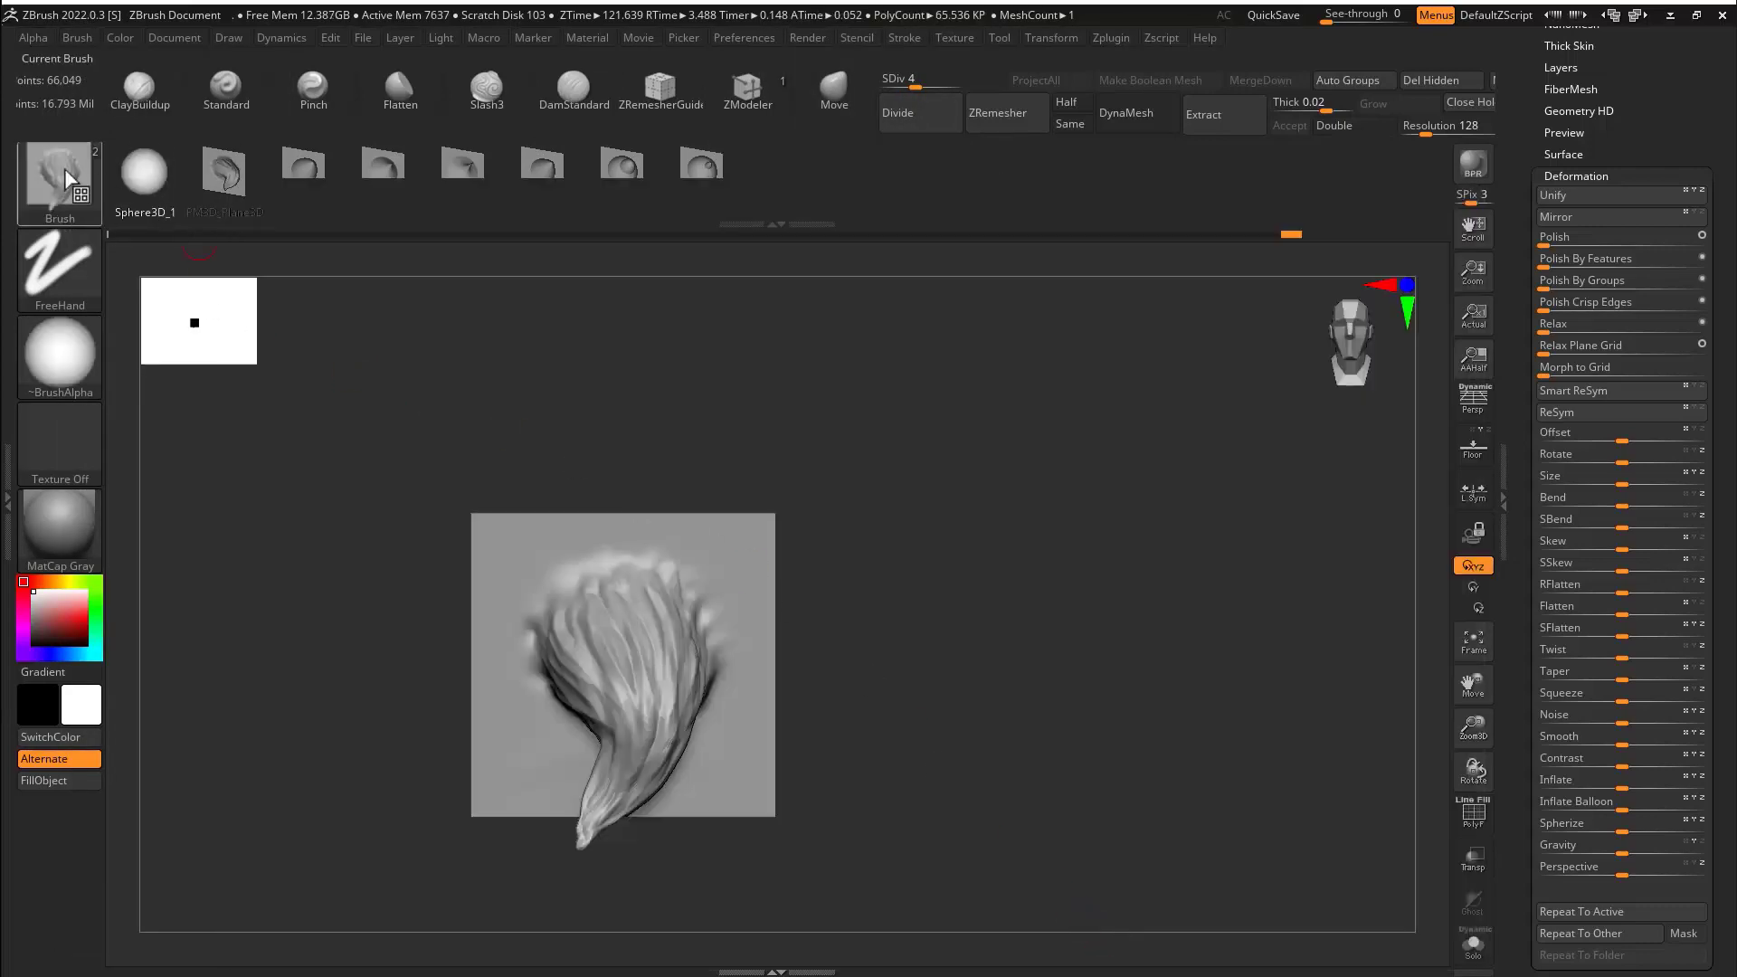
left_click_drag(235, 194, 200, 188)
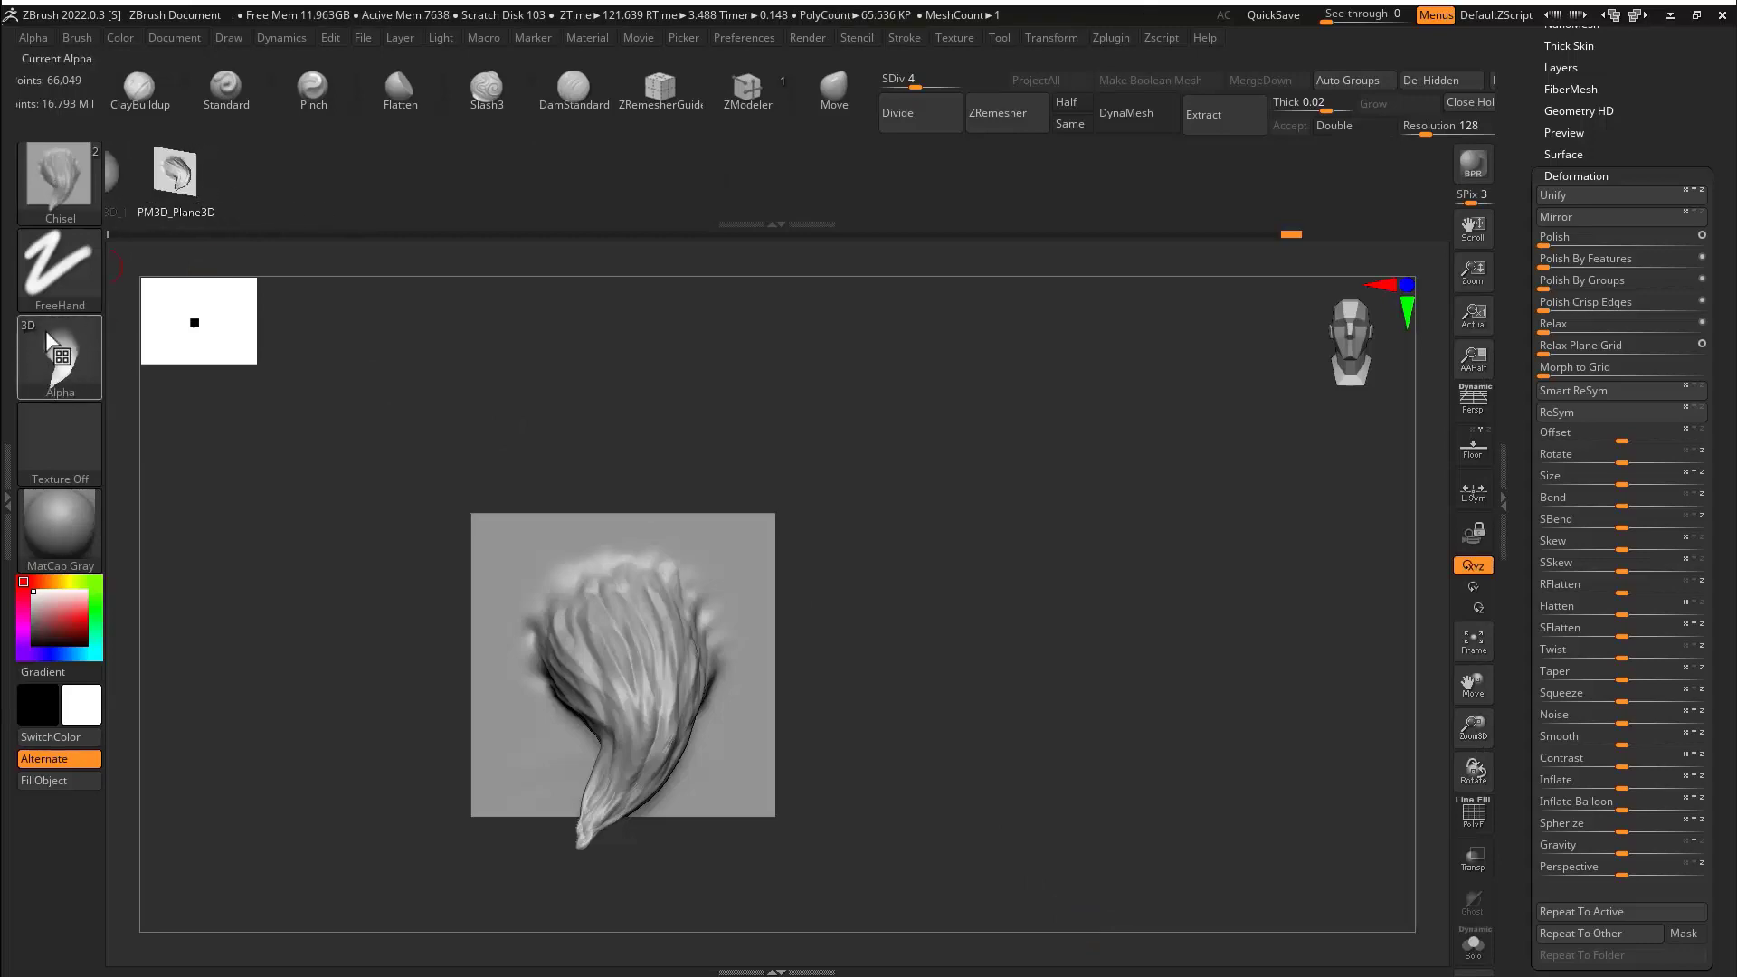
Switch to the Sphere3D_1 subtool and subdivide it to get a dense test surface.
left_click_drag(1524, 223, 1541, 446)
scroll(1541, 448, "up", 10)
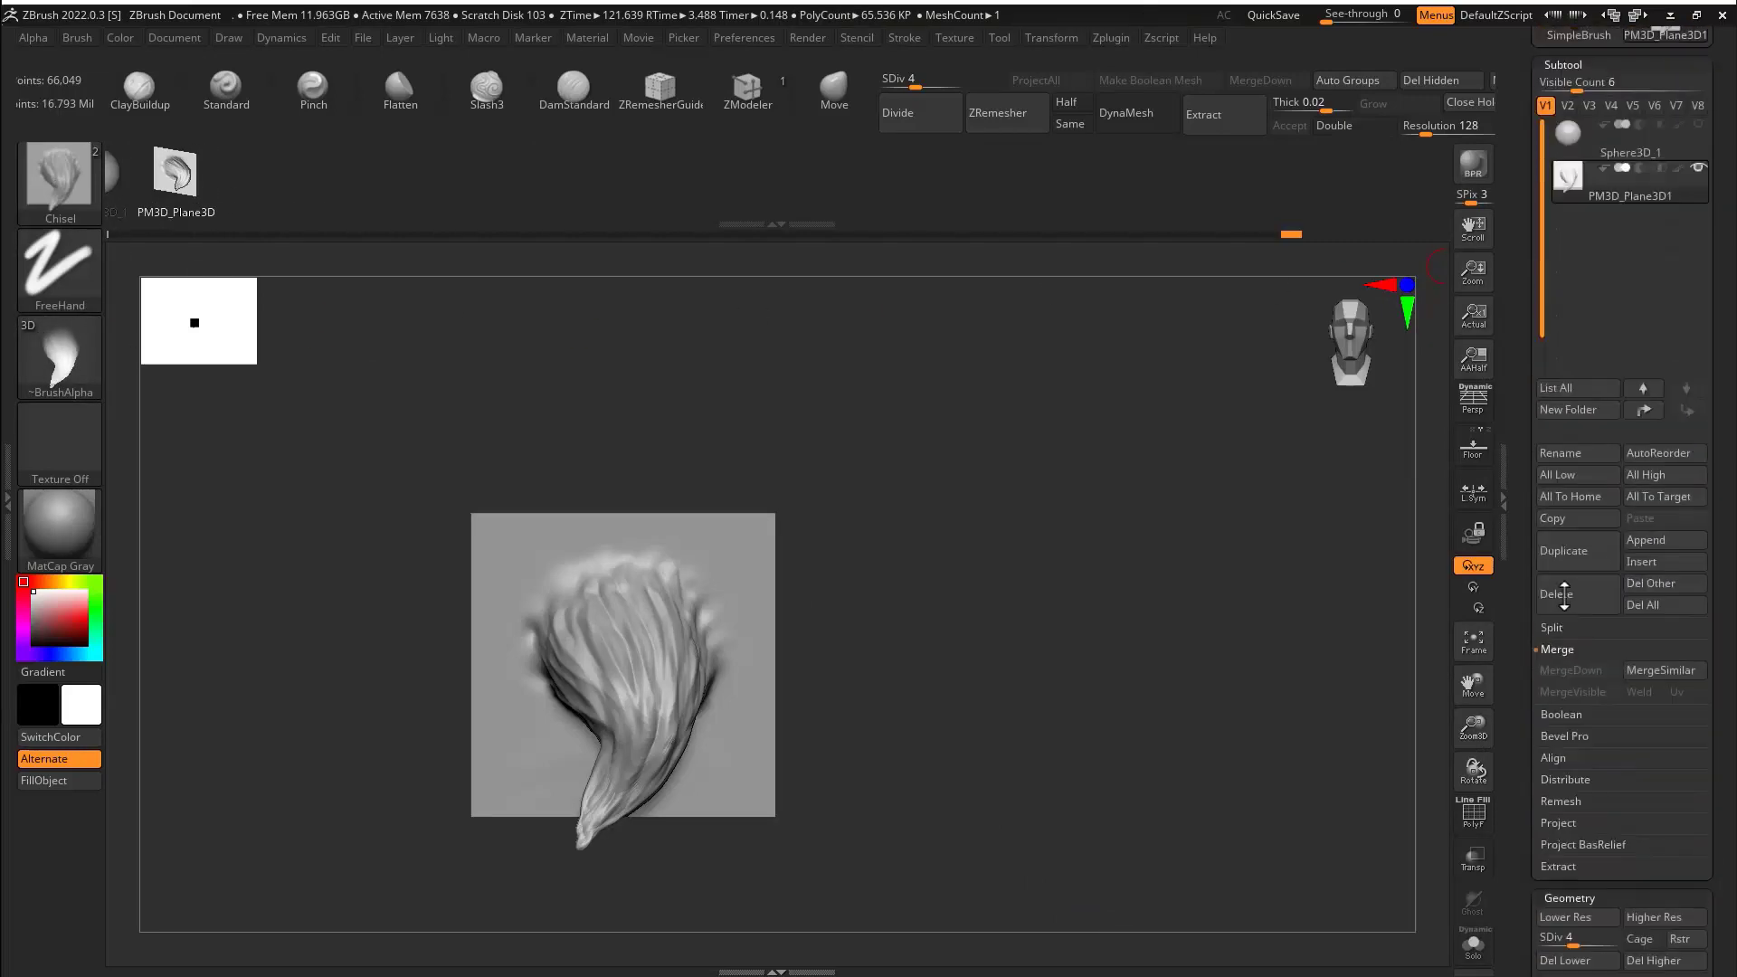
left_click(1700, 353)
left_click(1698, 395)
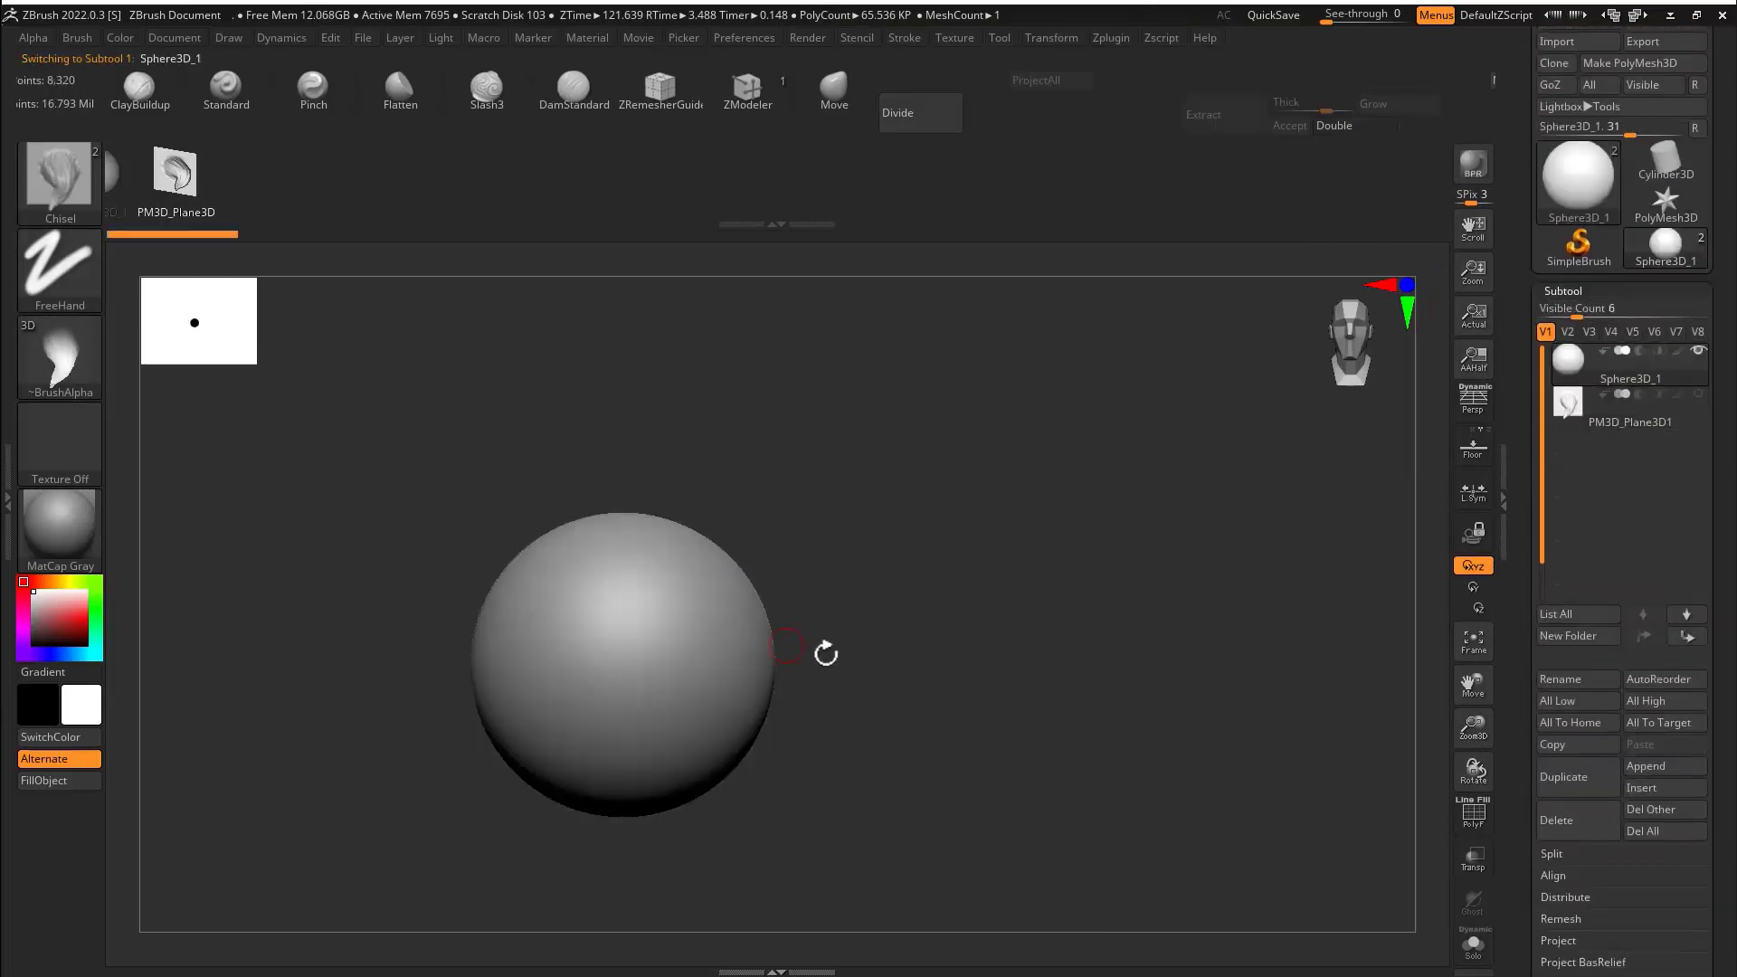
left_click_drag(826, 652, 976, 492)
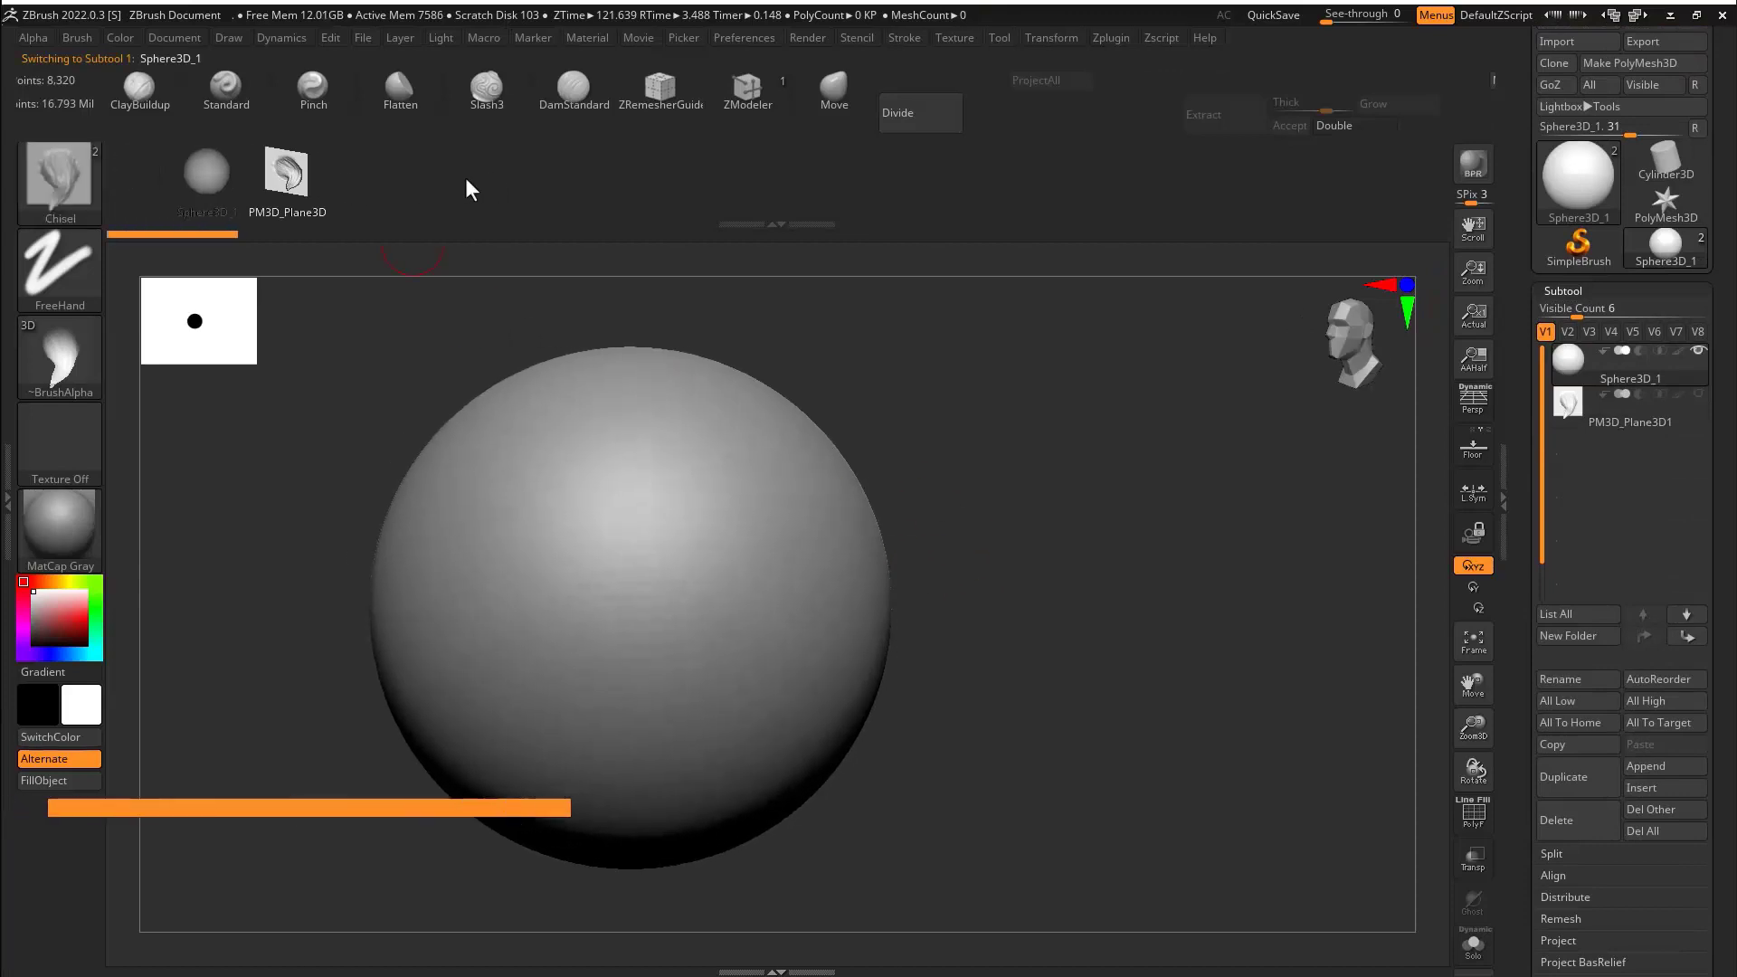
left_click(916, 114)
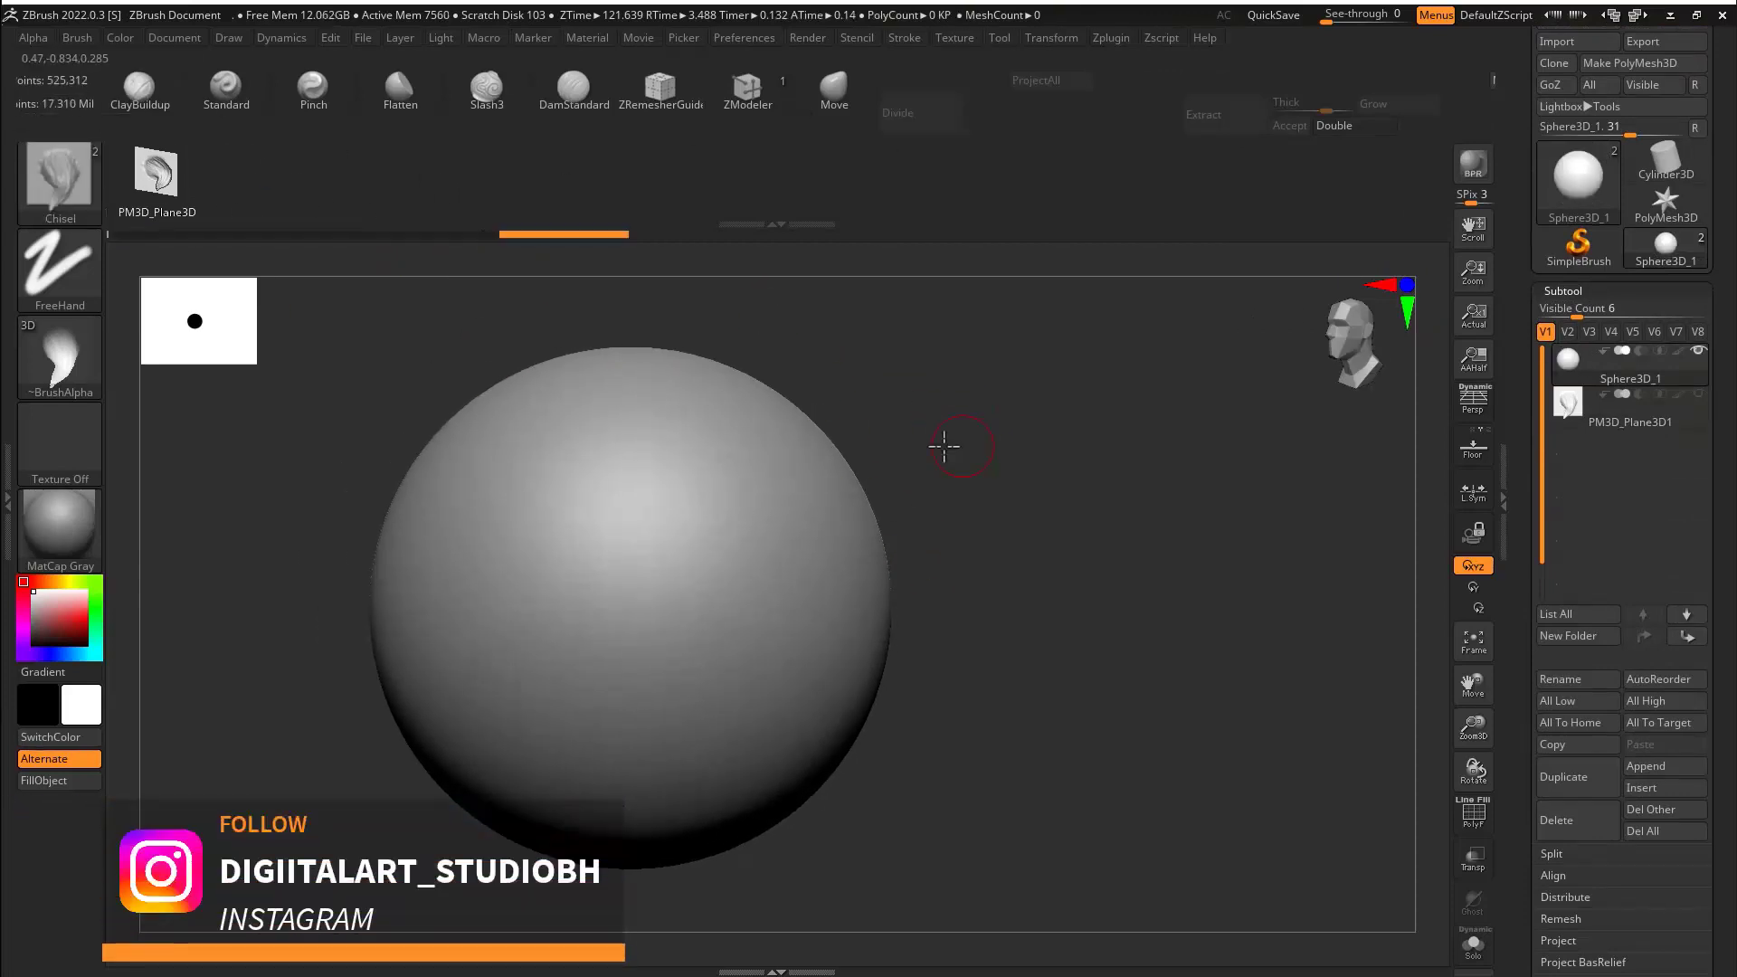
Convert the test sphere to a PolyMesh3D so it can be sculpted.
left_click(733, 589)
left_click(1629, 62)
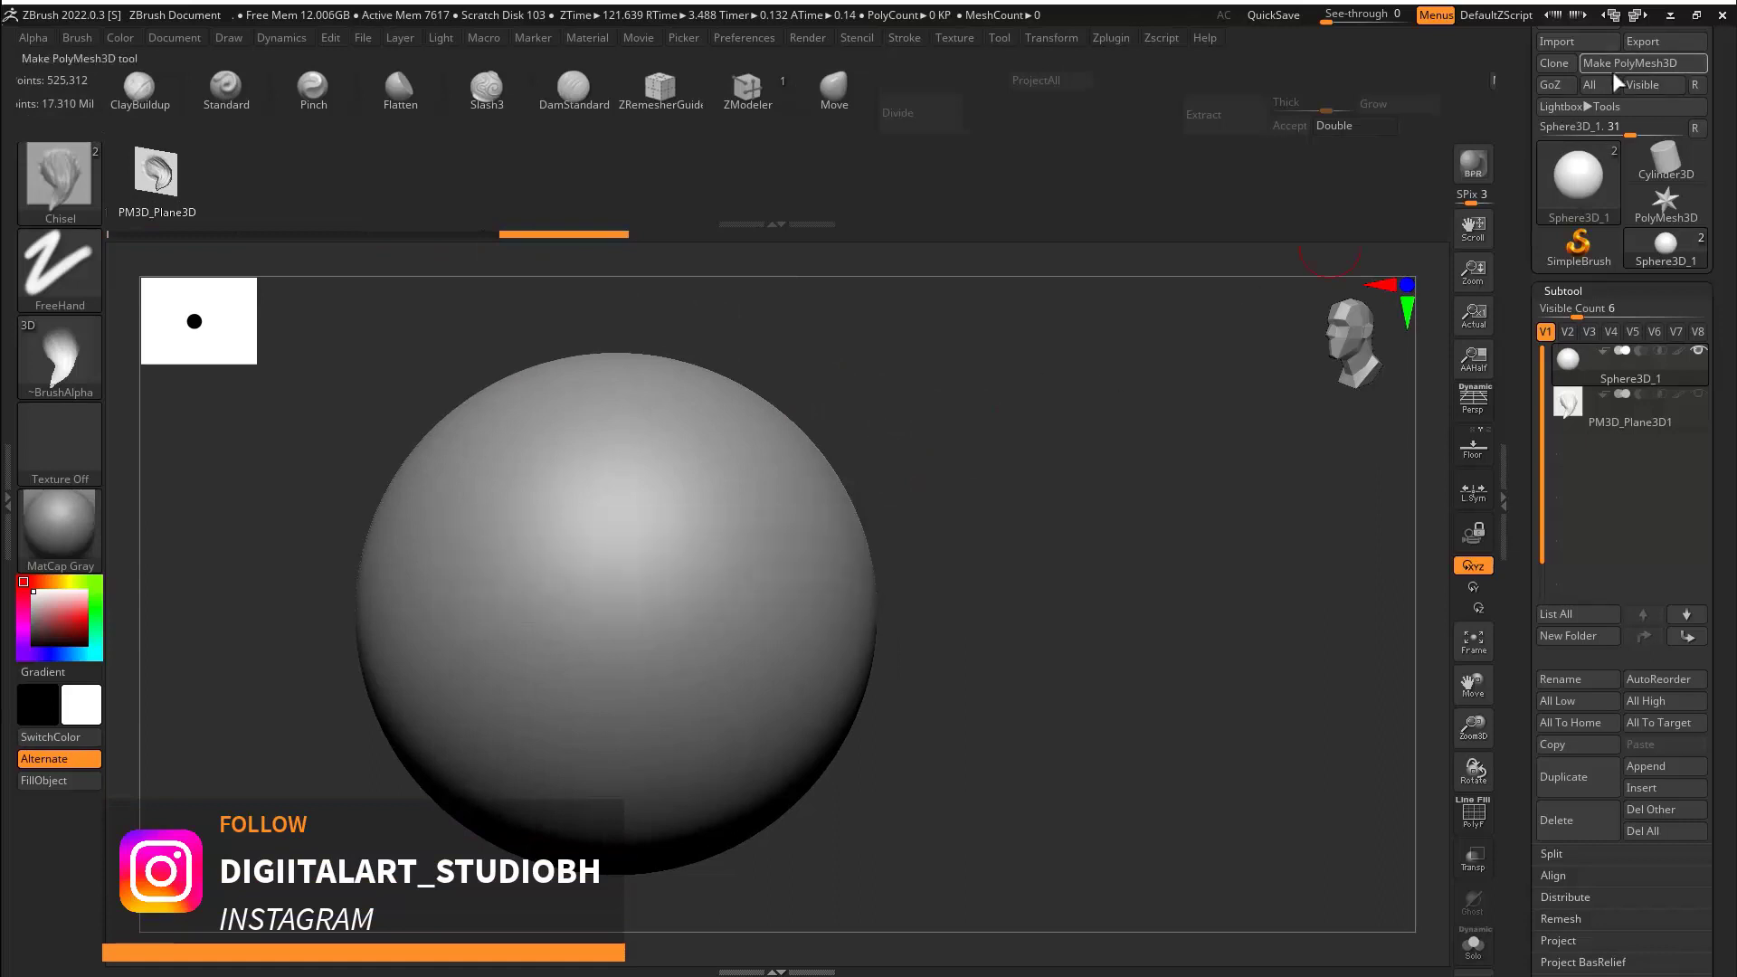
left_click_drag(702, 536, 762, 621, "ctrl")
key("ctrl+z")
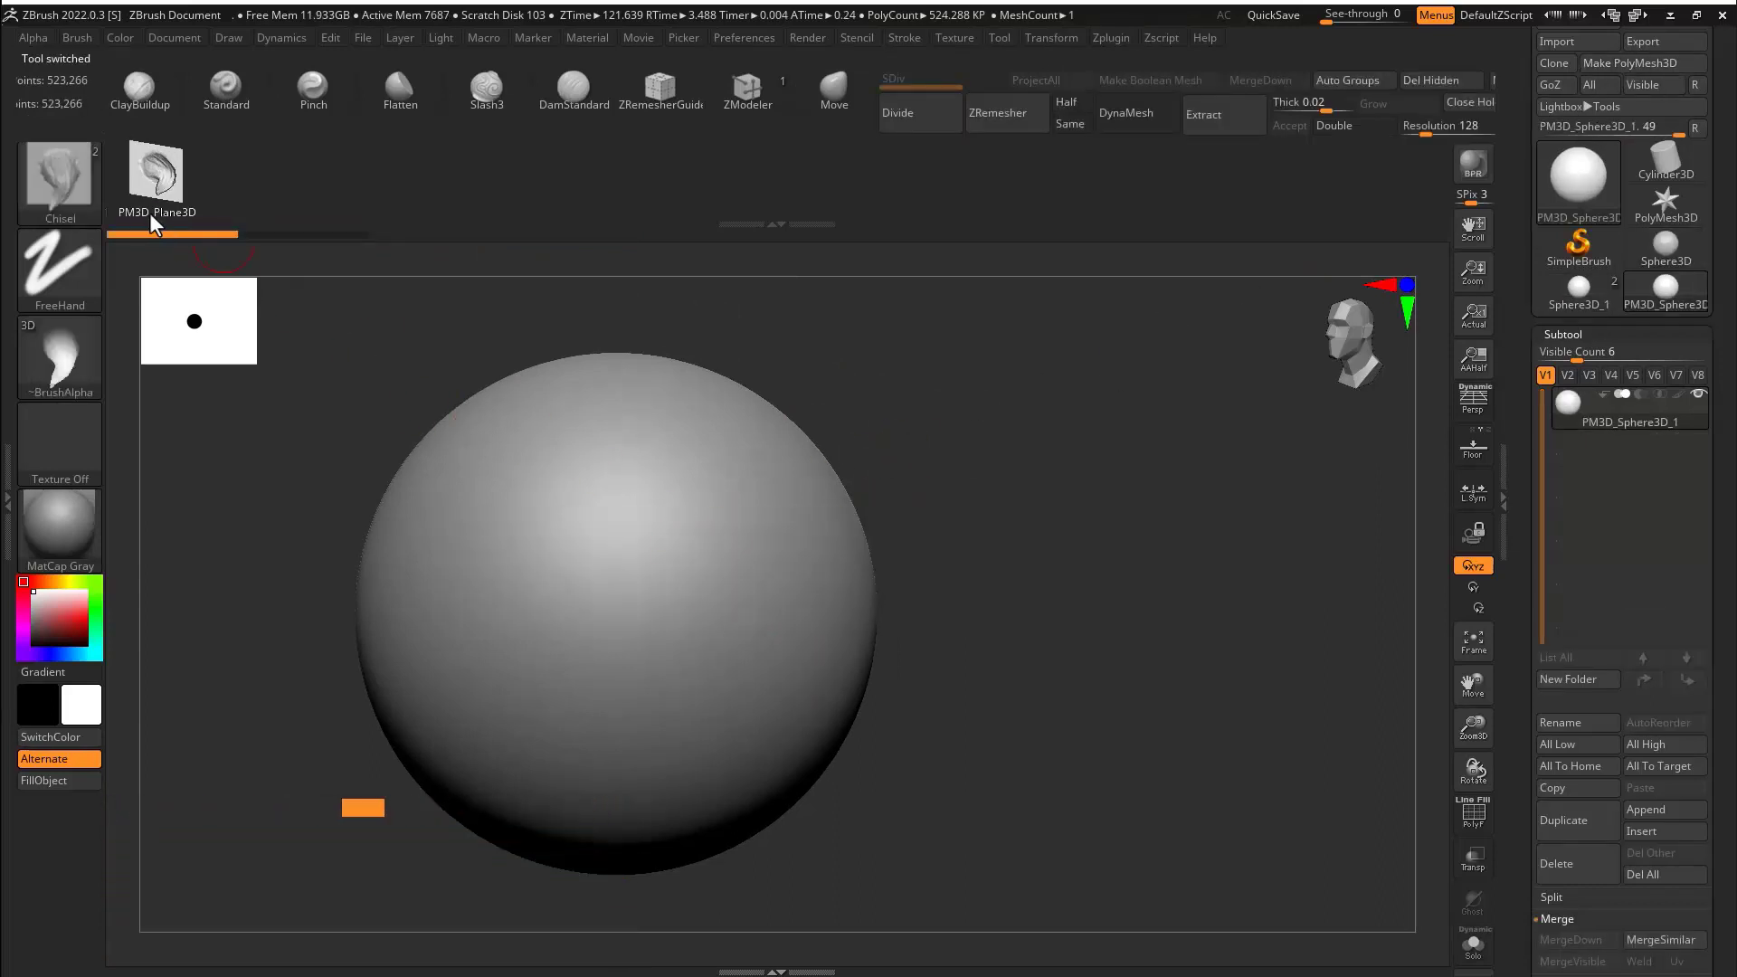
Set the brush stroke to DragRect, stamp the horn onto the sphere and smooth the surface below its base.
left_click(90, 268)
left_click(256, 281)
mouse_move(698, 496)
left_mouse_down()
mouse_move(776, 602)
mouse_move(477, 493)
mouse_move(579, 394)
left_mouse_up()
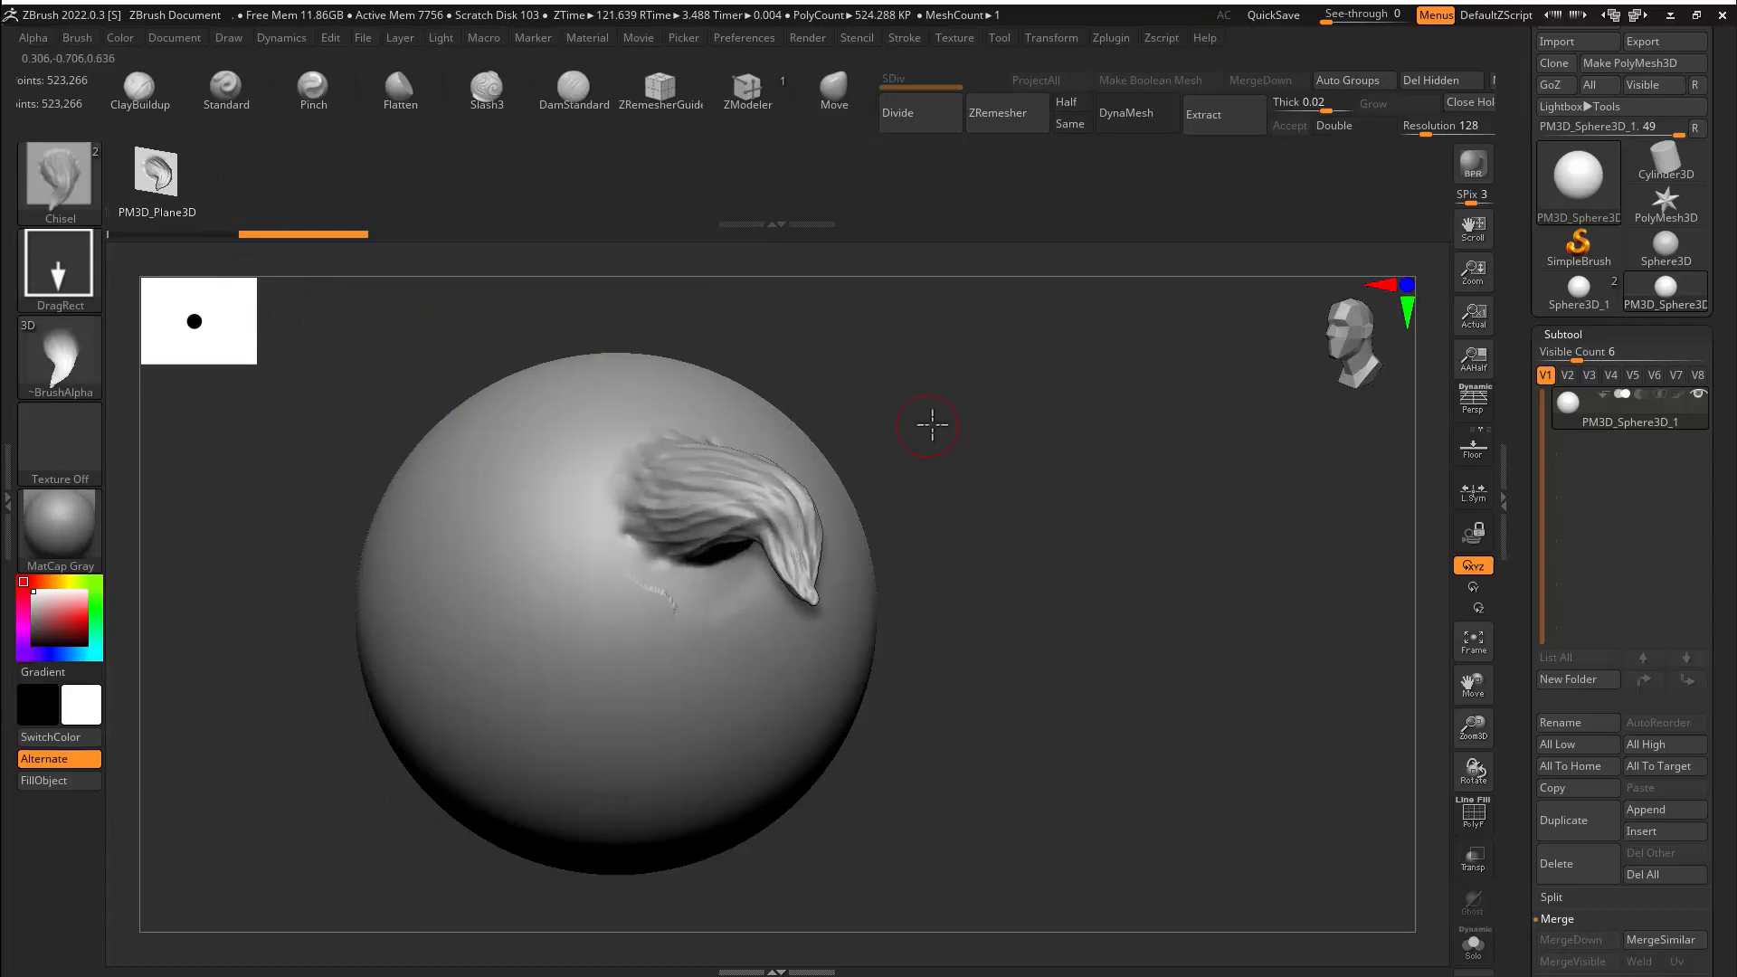
mouse_move(931, 419)
left_mouse_down()
mouse_move(903, 483)
mouse_move(956, 440)
mouse_move(1105, 419)
mouse_move(1022, 435)
left_mouse_up()
left_click_drag(692, 606, 584, 545, "shift")
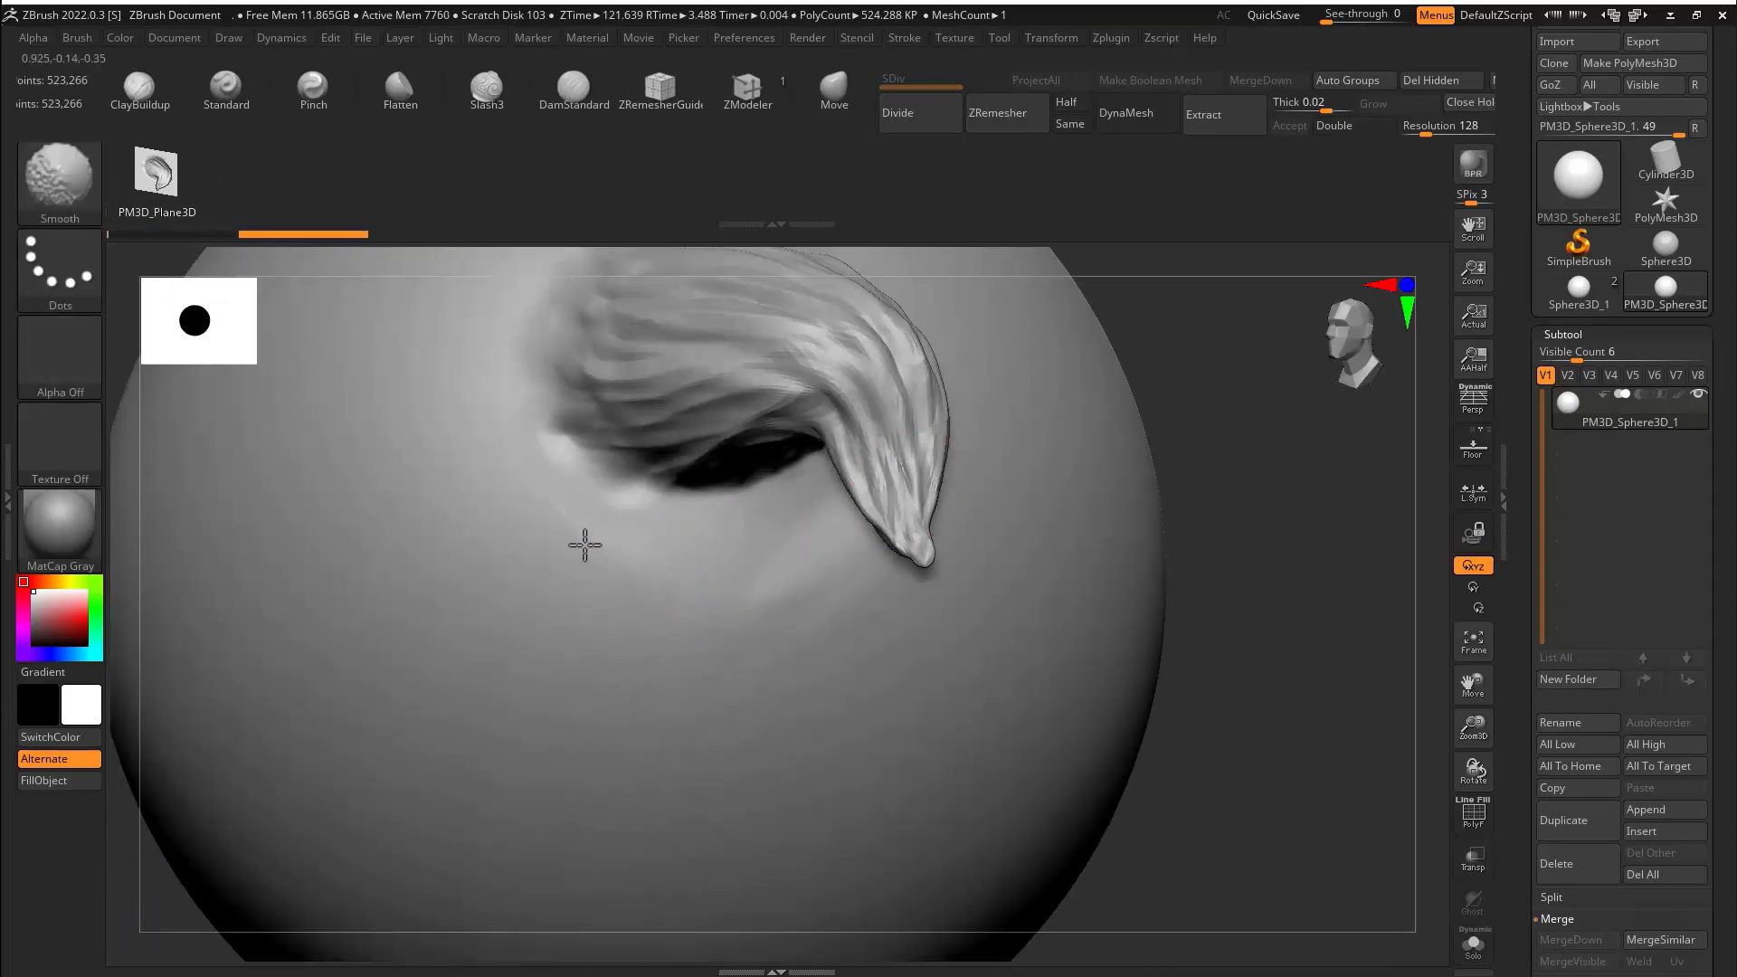
mouse_move(1261, 411)
left_mouse_down()
mouse_move(1017, 519)
mouse_move(1089, 435)
mouse_move(893, 508)
mouse_move(977, 504)
mouse_move(934, 565)
mouse_move(1339, 486)
left_mouse_up()
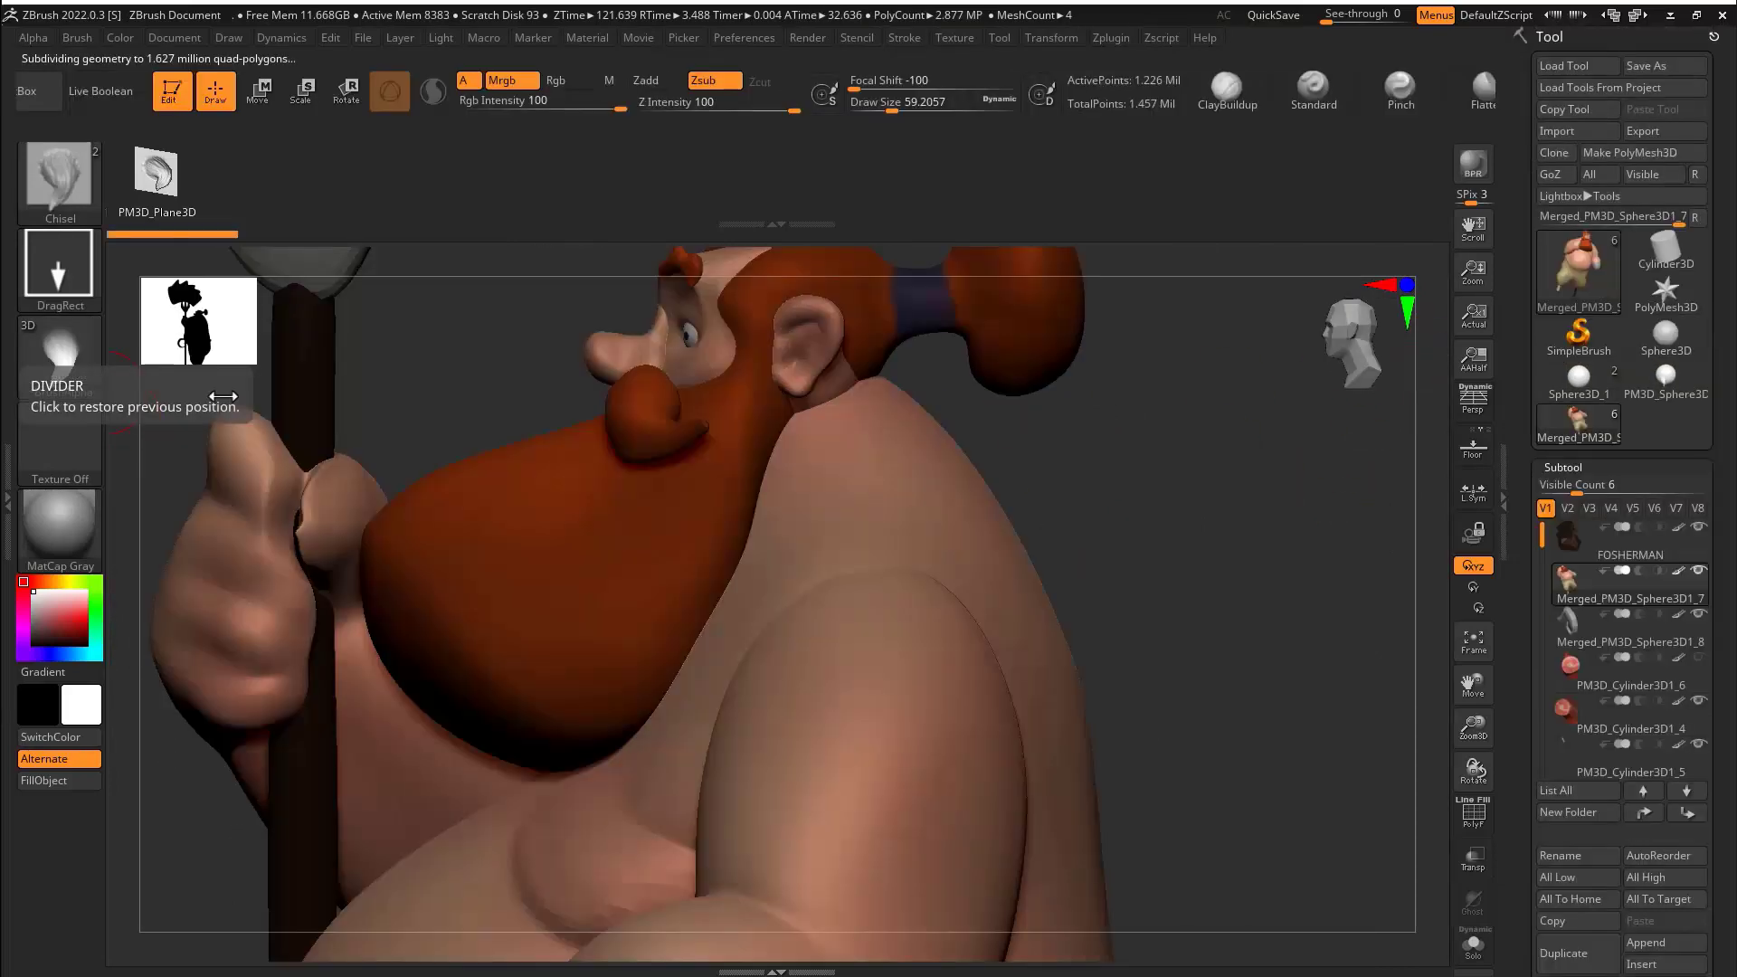
Try a black horn stamp on the character's beard, undo it, swap the colour to white and stamp the side of the beard.
left_click_drag(1115, 464, 1087, 488)
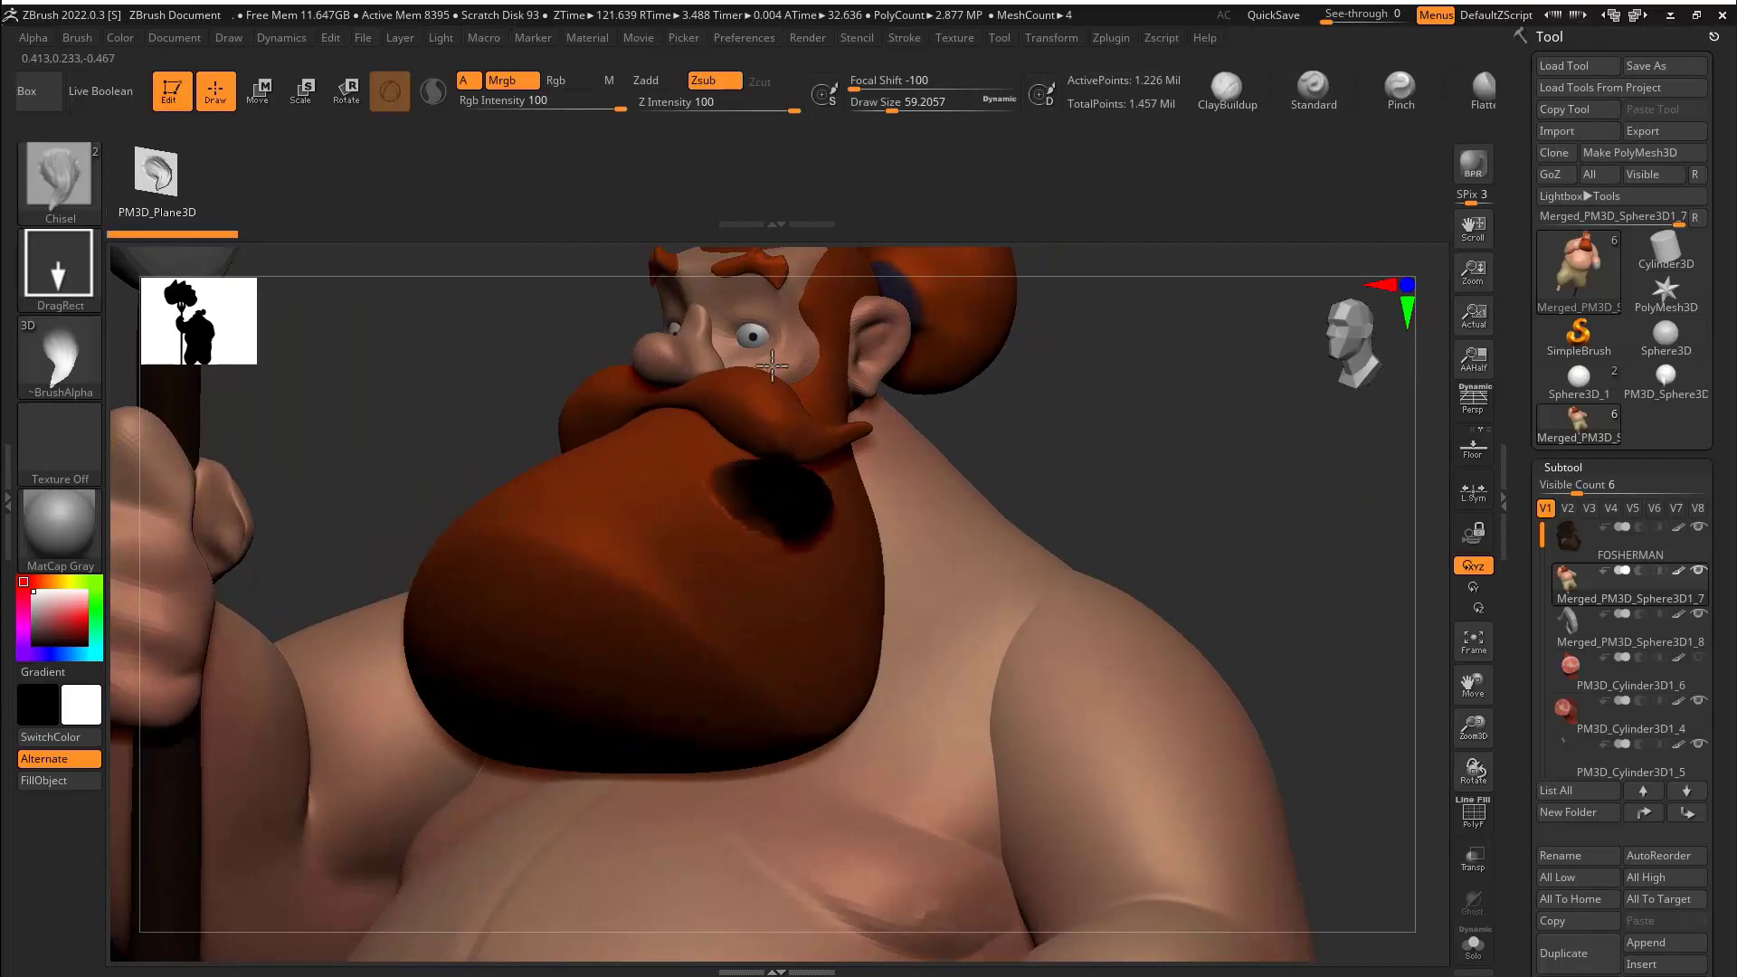
key("ctrl+z")
key("v")
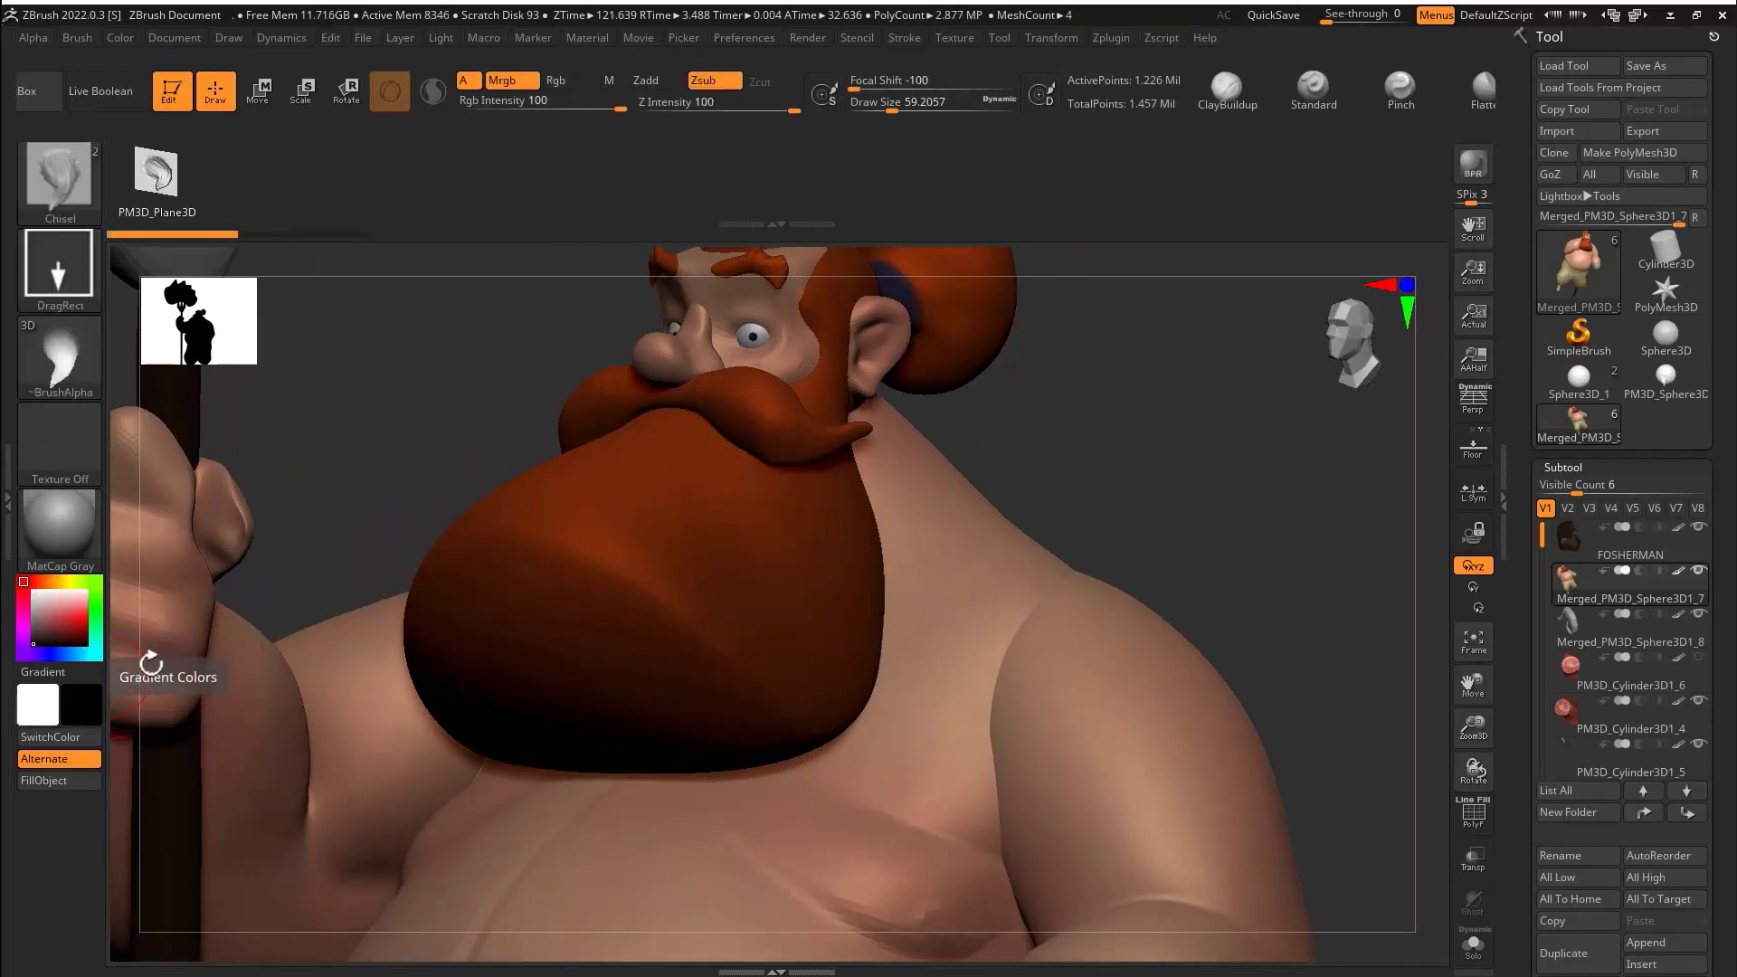
left_click_drag(803, 349, 805, 350)
left_click_drag(1068, 443, 973, 438)
left_click_drag(896, 503, 912, 463)
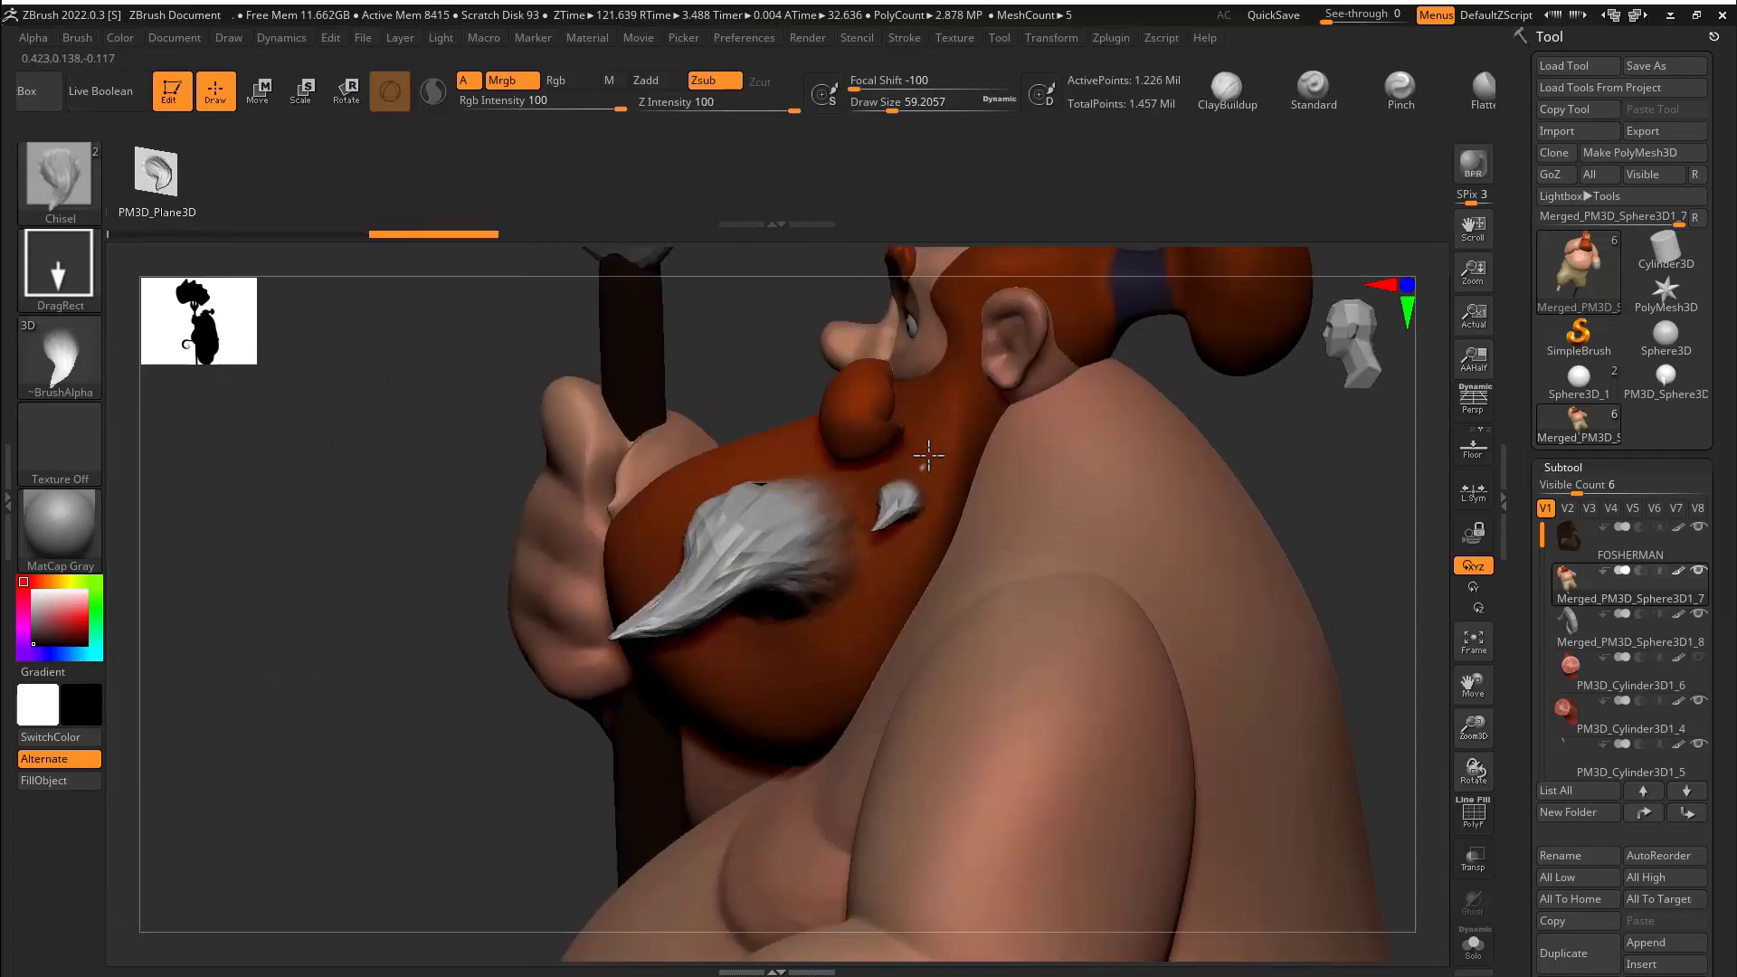
Stamp a row of orange horn-shaped tufts along the side of the beard.
left_click_drag(1217, 422, 302, 613)
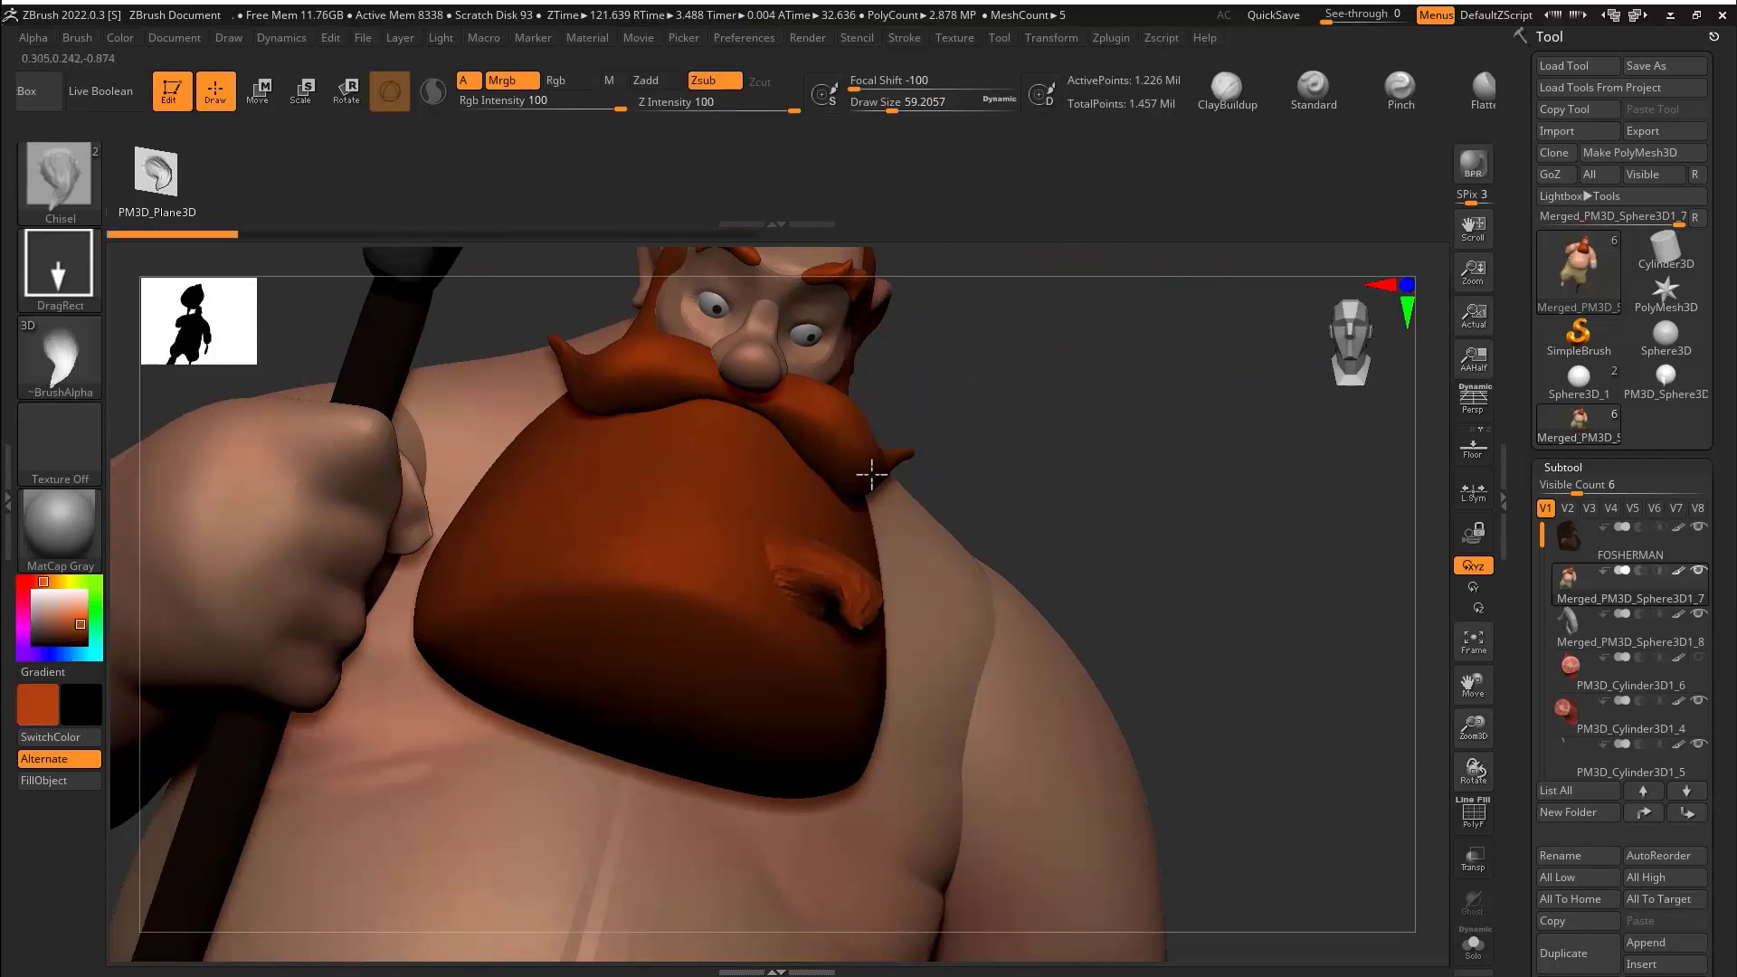
left_click_drag(872, 474, 919, 575)
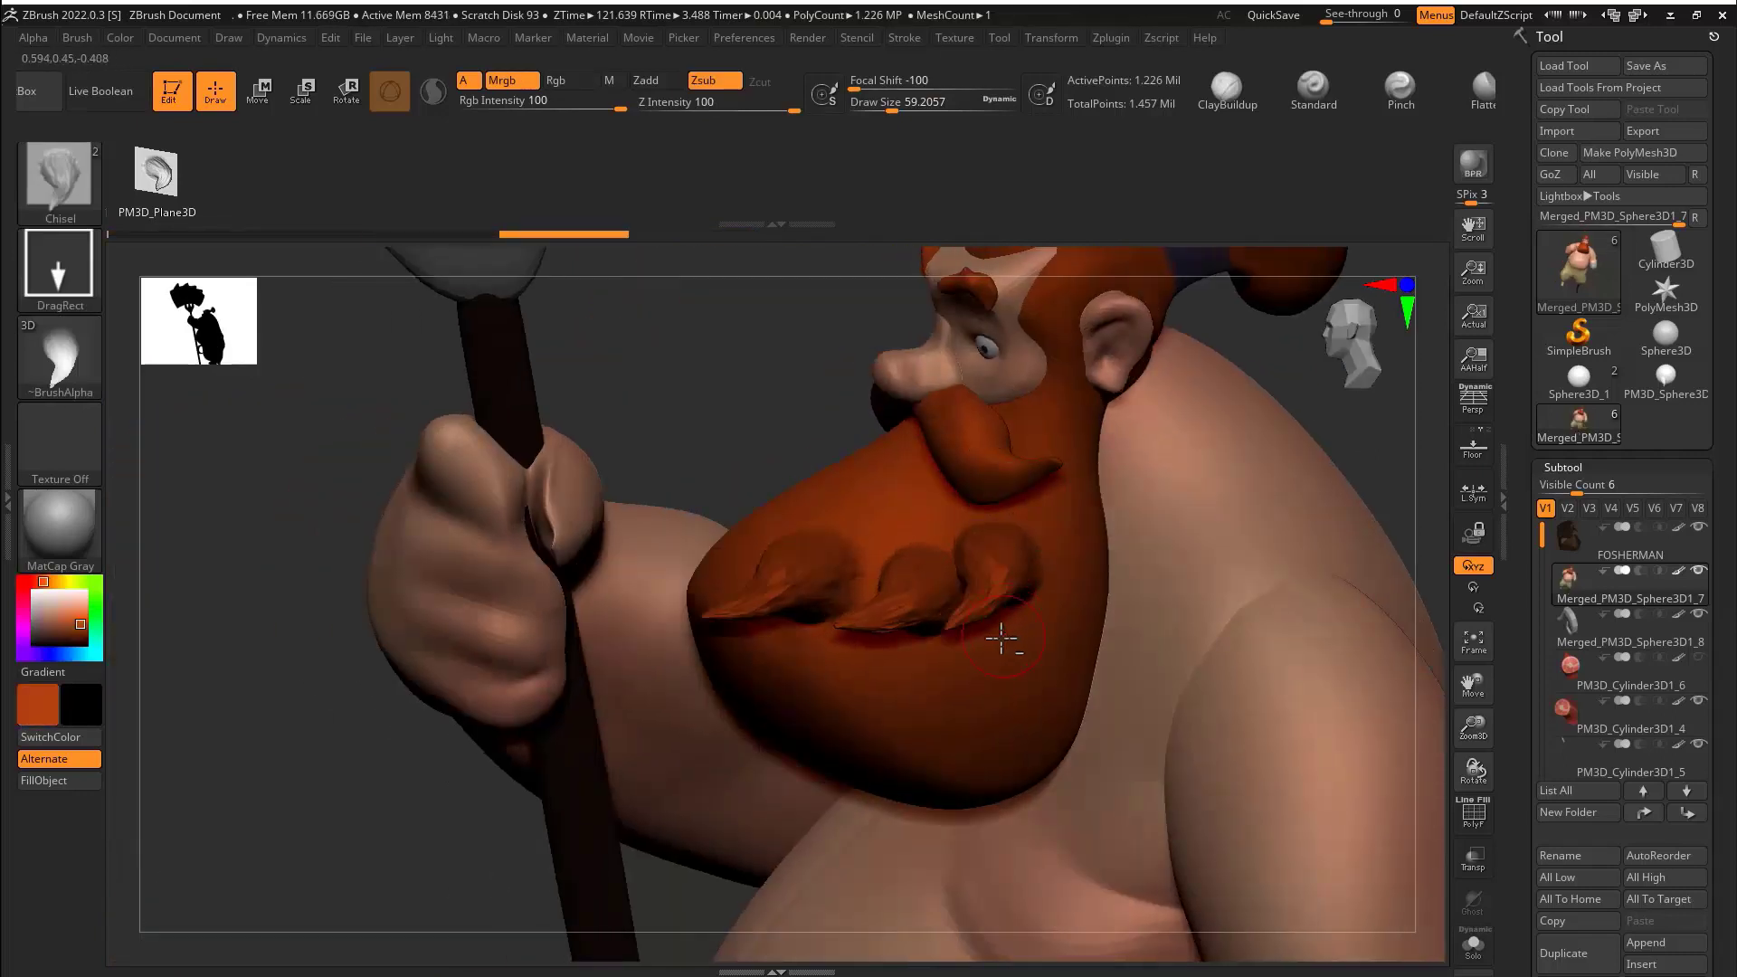
left_click_drag(1034, 589, 1072, 500)
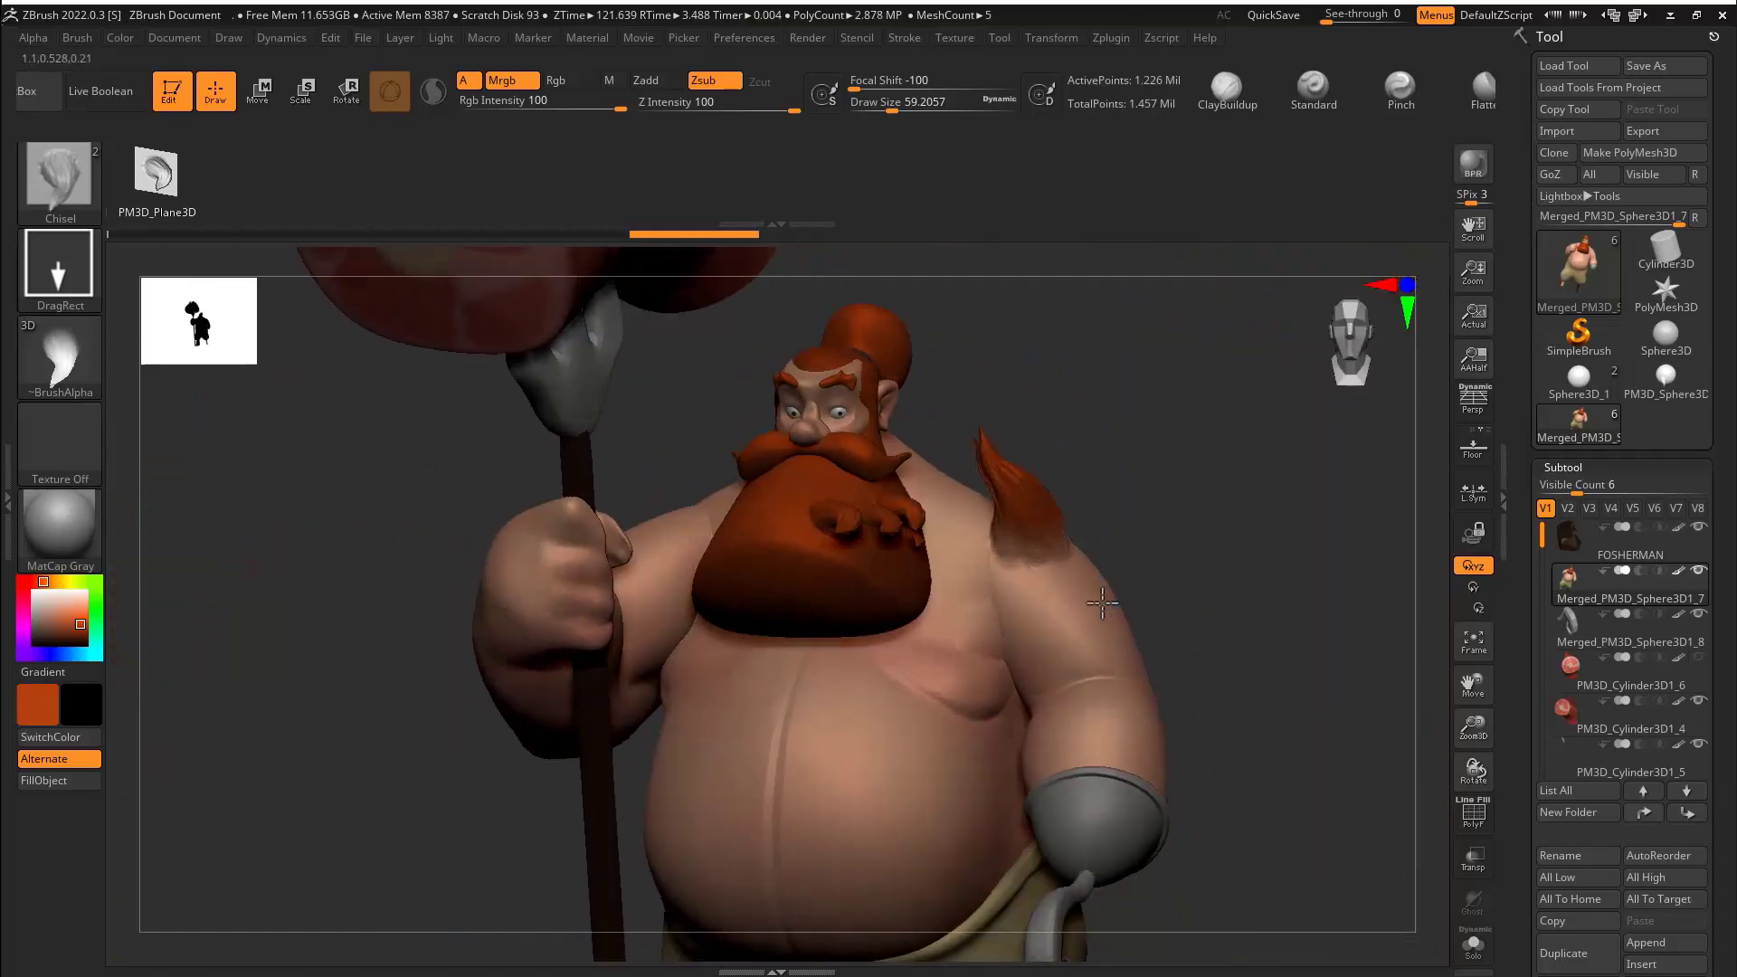
Stamp more orange tufts over the character's shoulder, torso and upper back.
left_click_drag(1102, 665, 1194, 497)
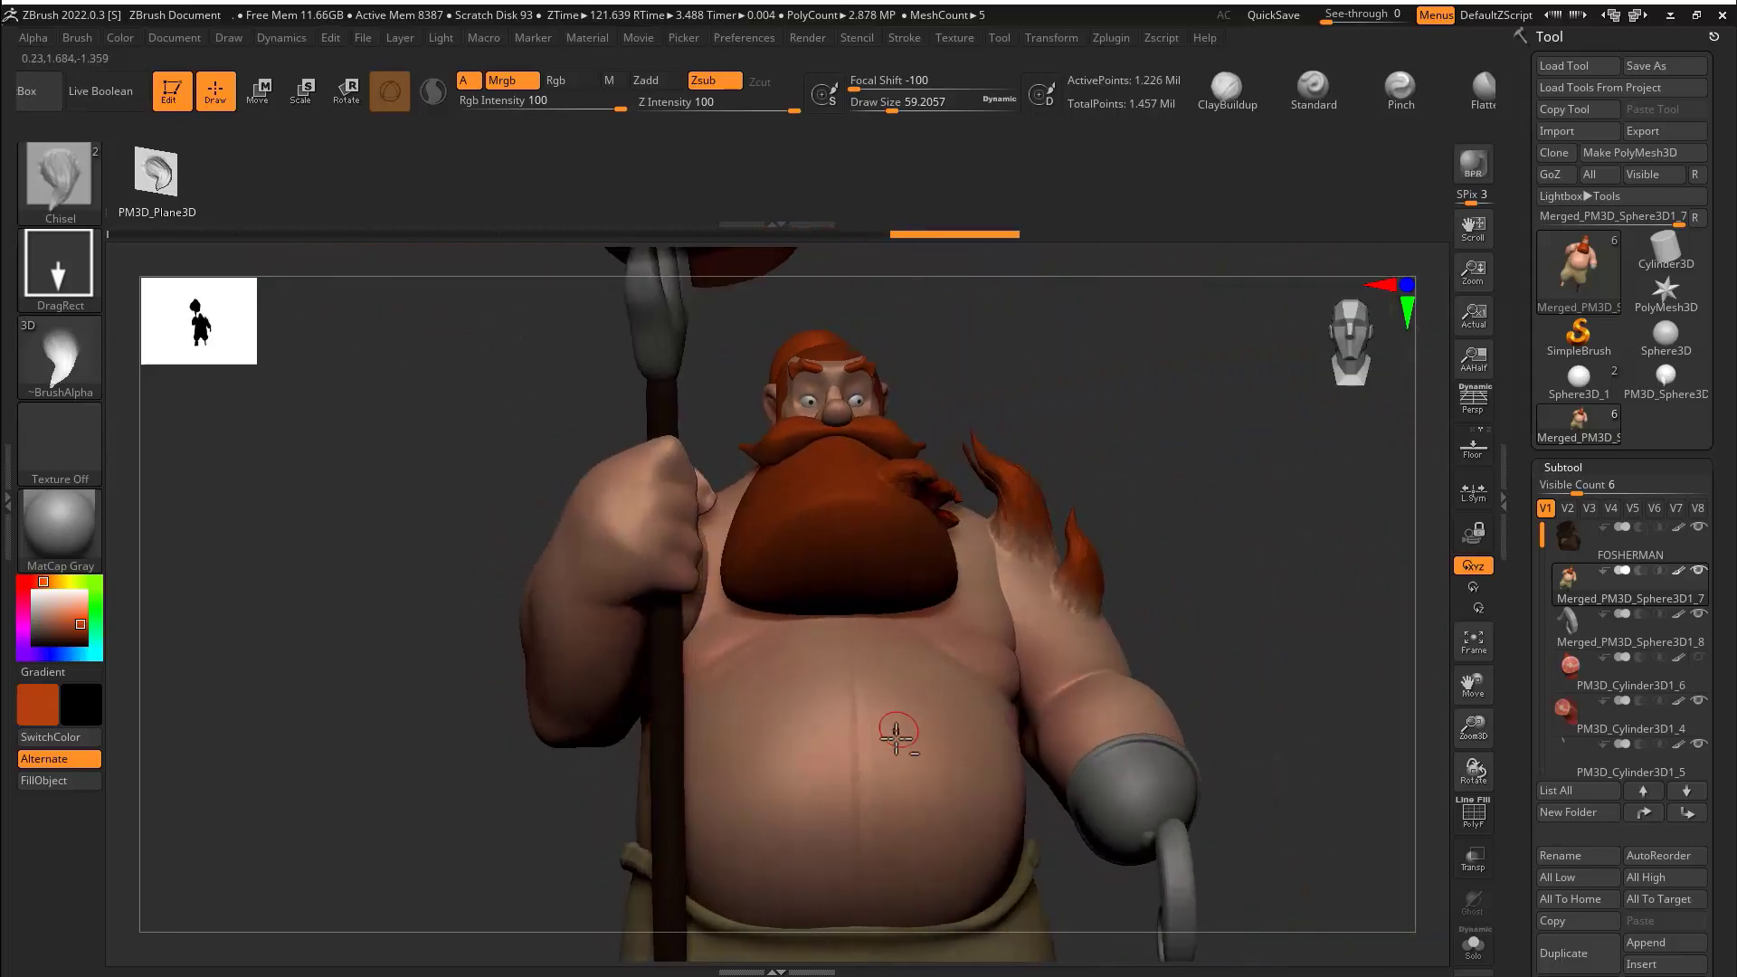
left_click_drag(896, 735, 915, 878)
left_click_drag(1254, 514, 1016, 447)
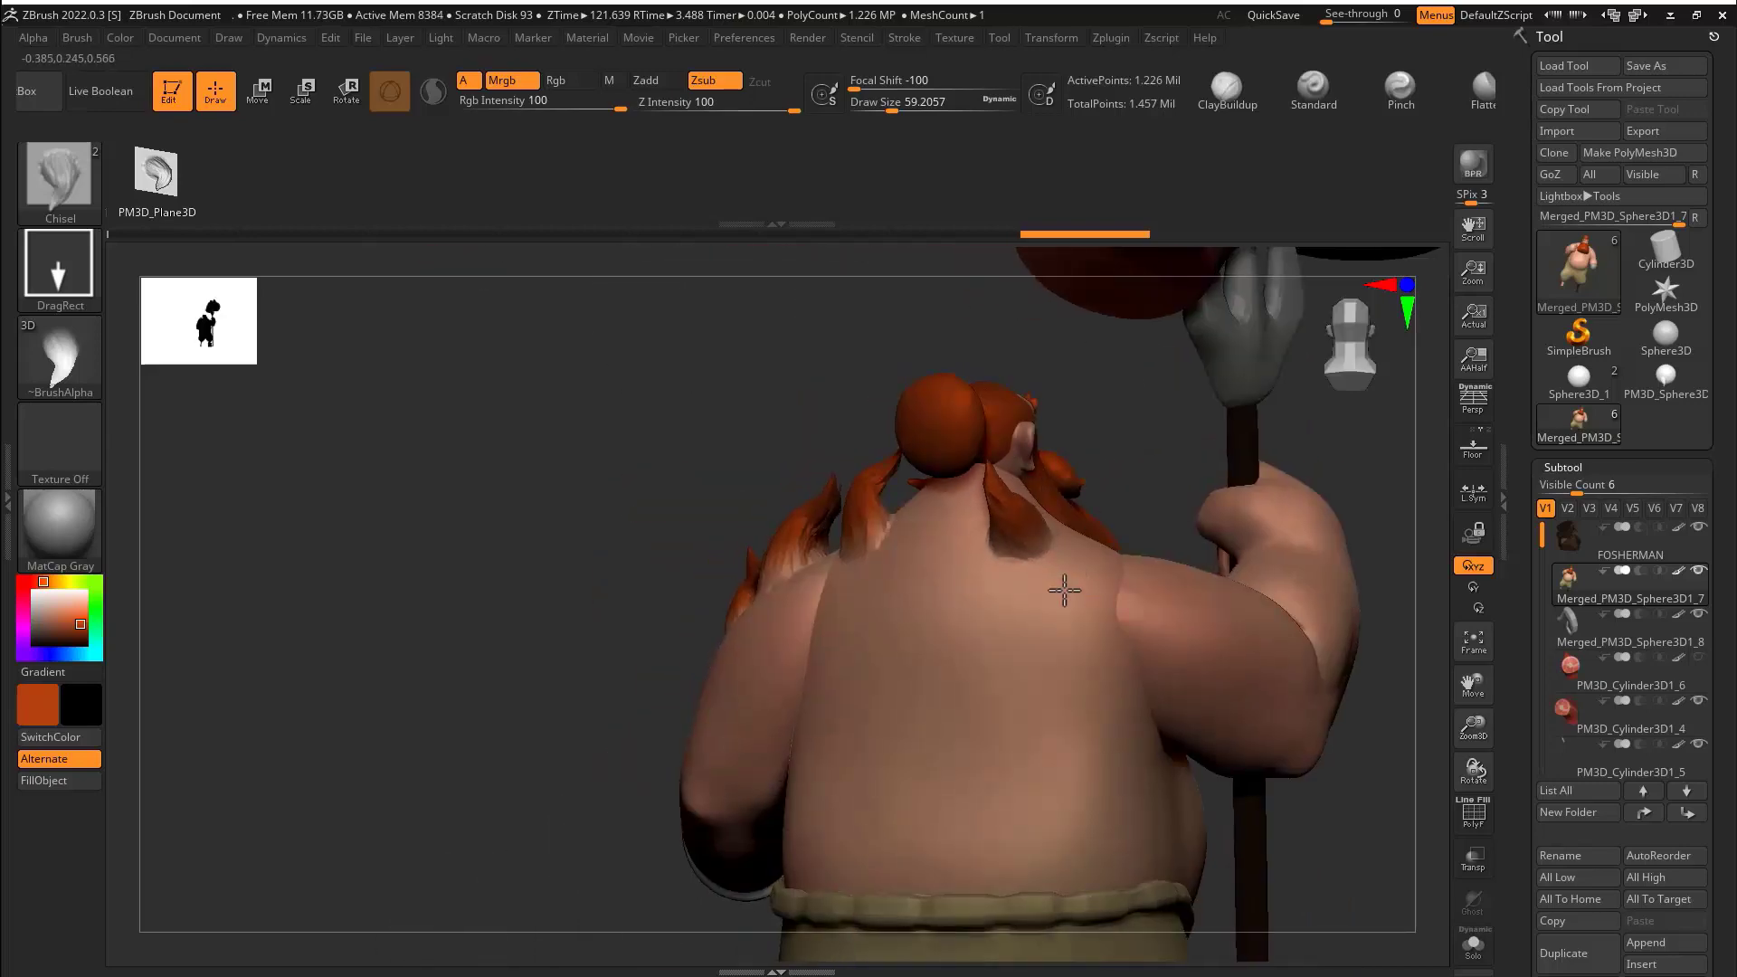
left_click_drag(1064, 561, 959, 427)
Reload the Sphere3D_1 tool, swap the colour to white, select the PM3D_Plane3D1 subtool, hide the sphere and face the plane from the front.
left_click_drag(1541, 966, 1544, 757)
left_click(1558, 744)
left_click(1580, 163)
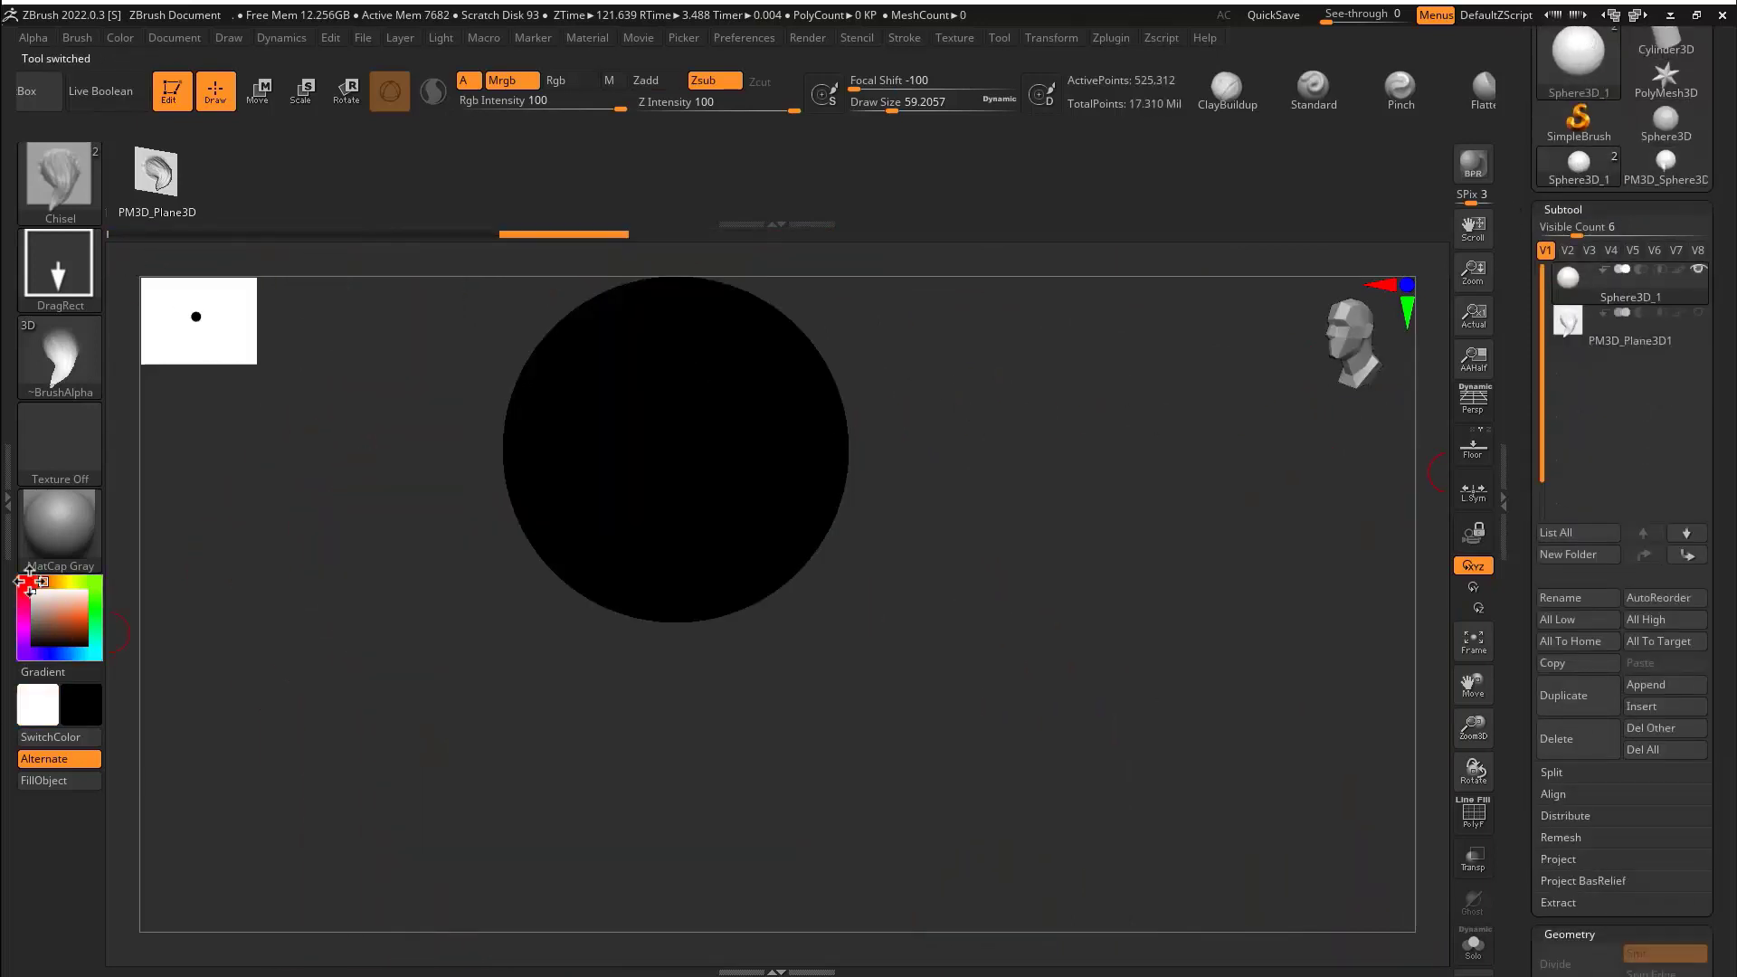
key("v")
left_click(1586, 340)
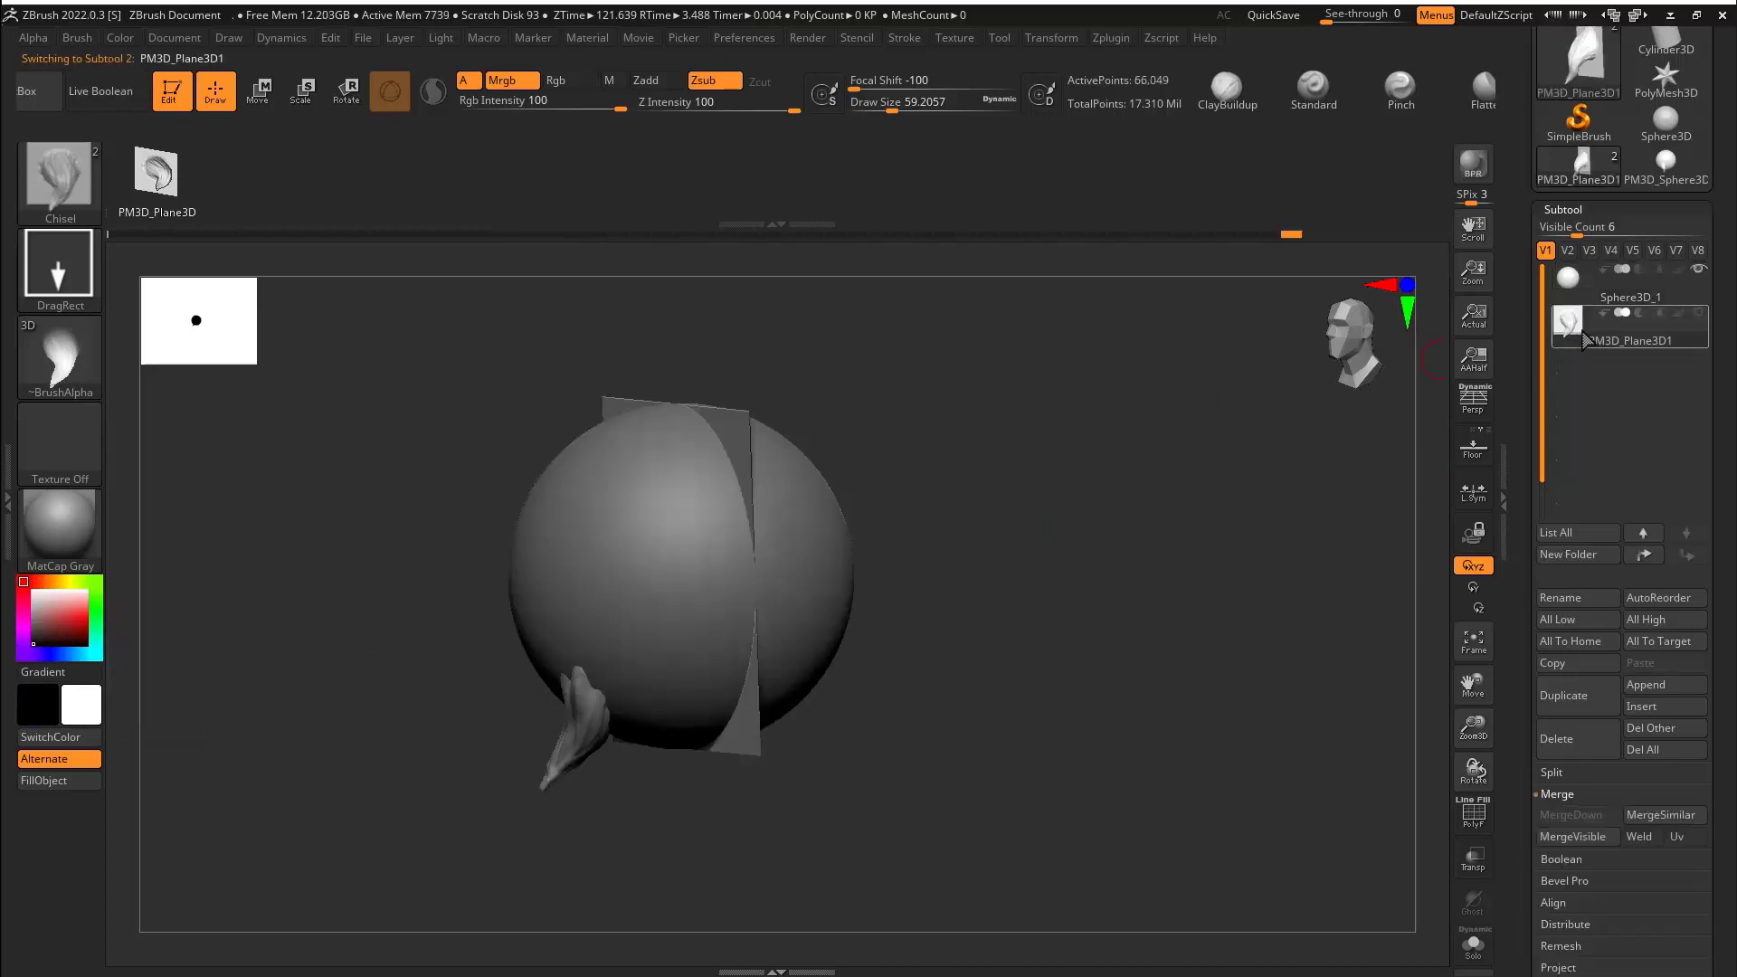
left_click(1700, 271)
mouse_move(868, 508)
left_mouse_down("shift")
mouse_move(939, 516)
mouse_move(981, 558)
mouse_move(1152, 478)
left_mouse_up("shift")
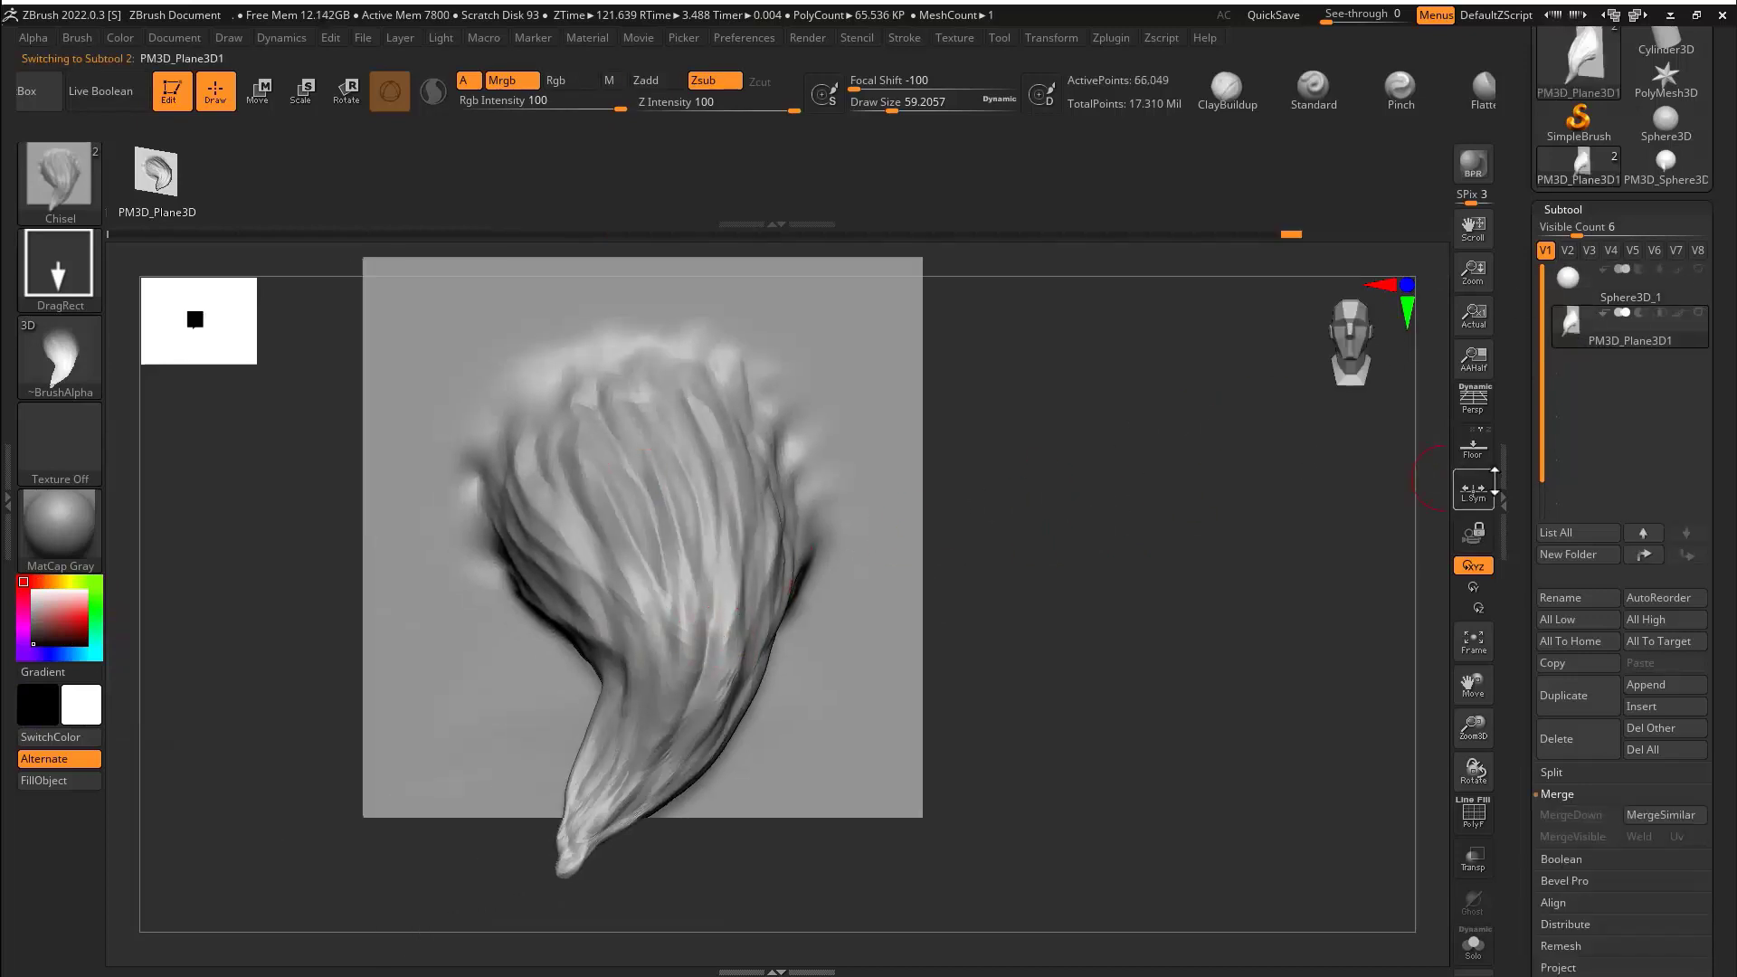
Duplicate the horn plane subtool and step the original's undo history back to the flat, unsculpted plane.
left_click(1577, 696)
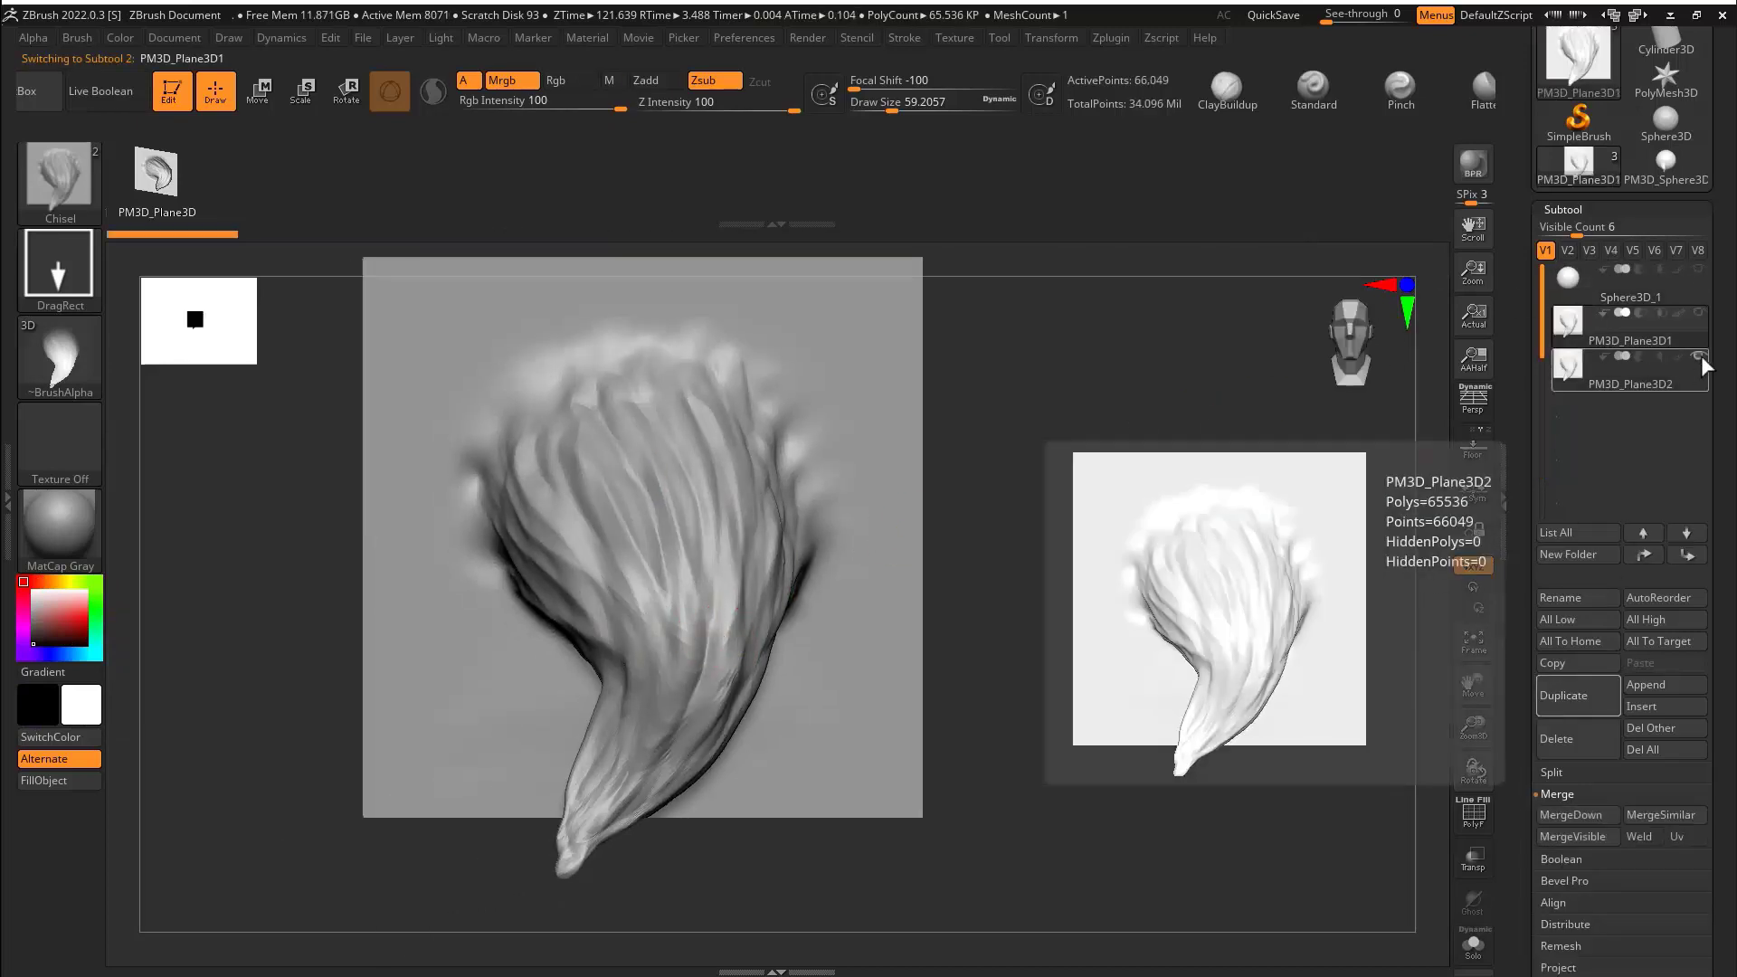
left_click_drag(1289, 237, 1248, 236)
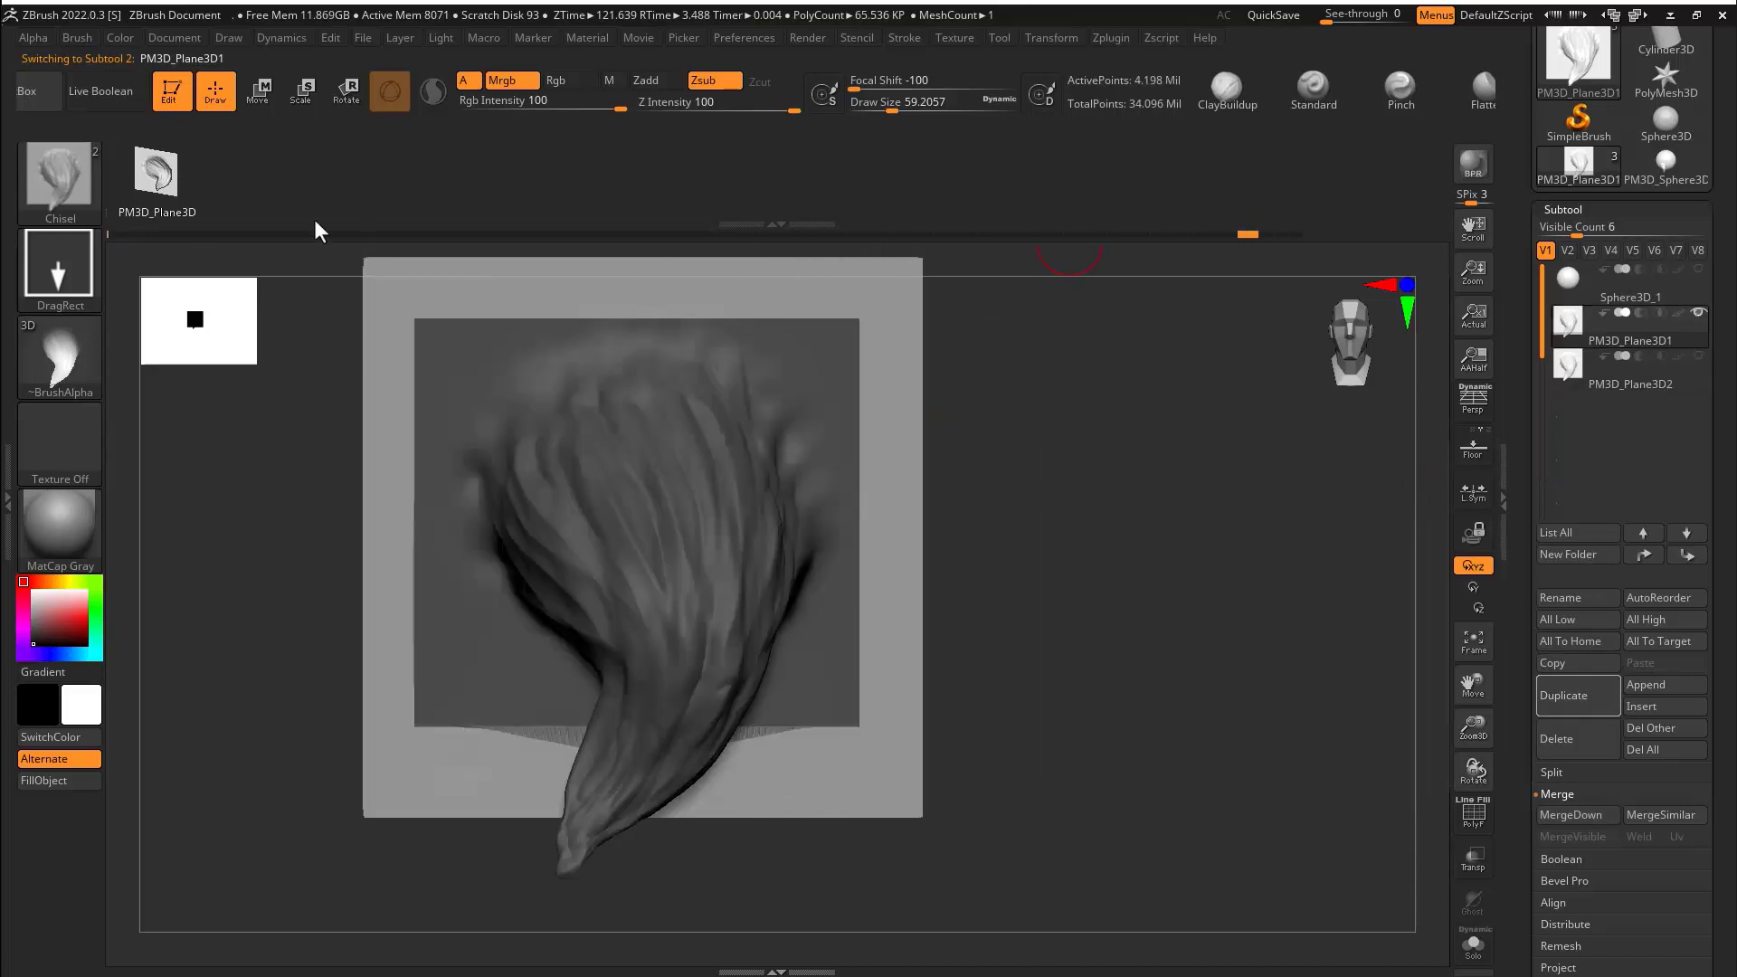
left_click_drag(197, 283, 18, 335)
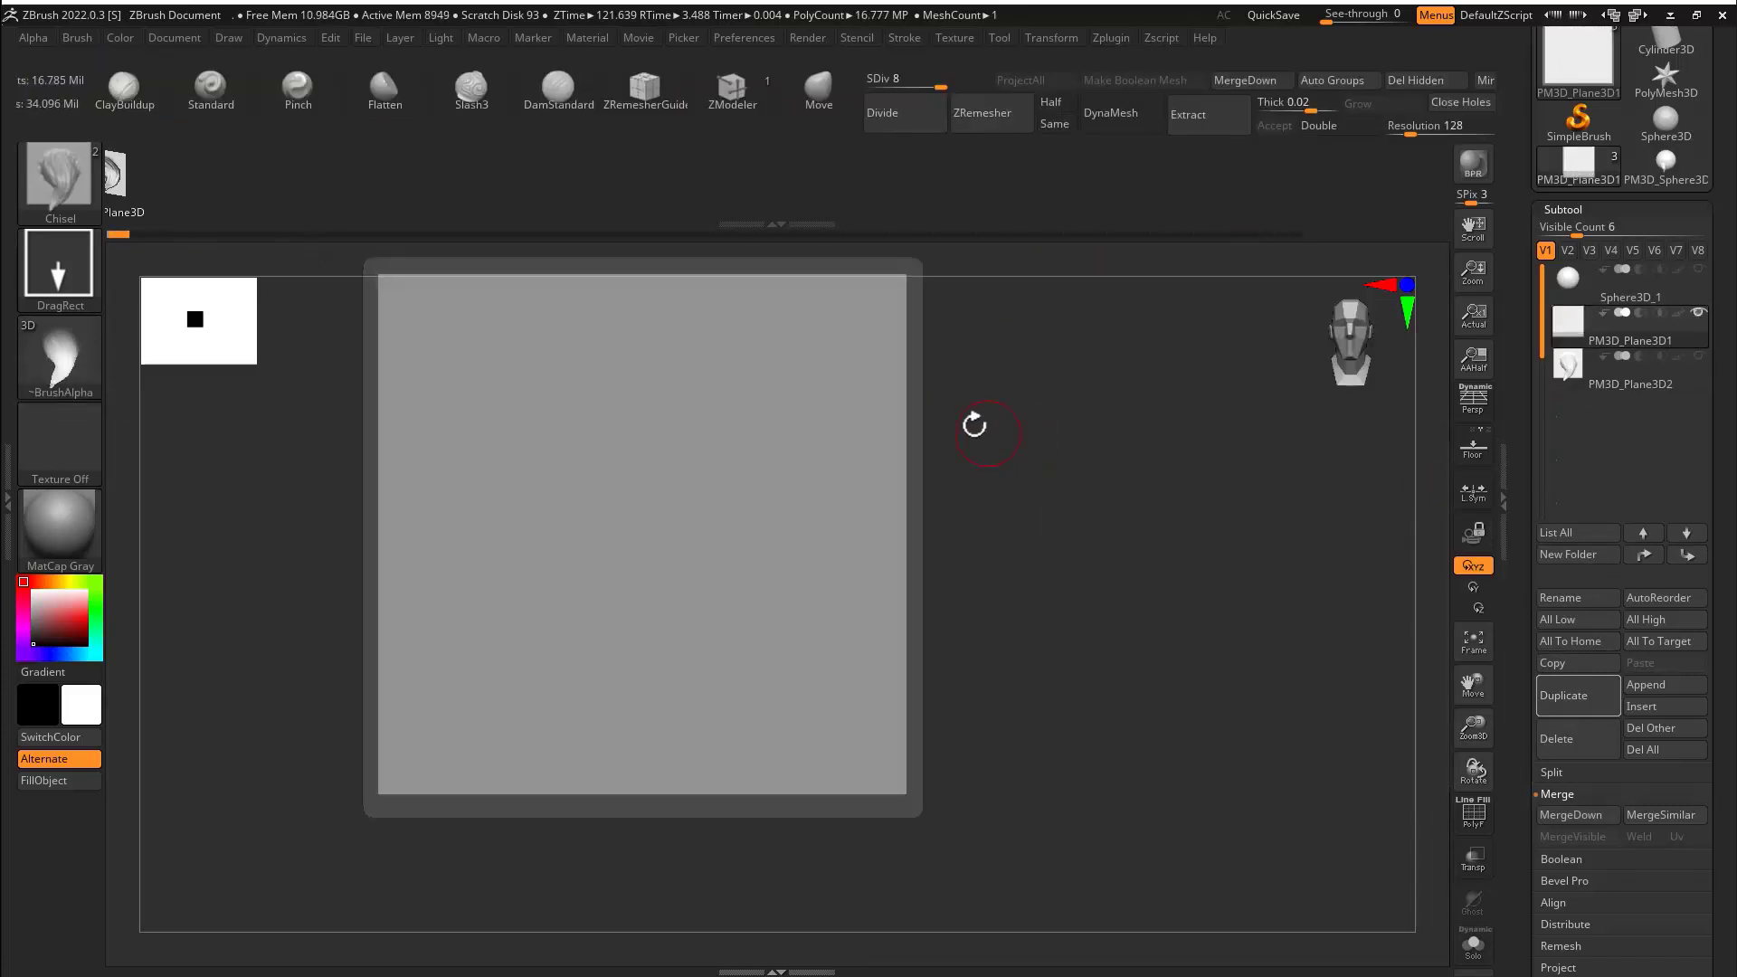
Build up a tapered tuft of long strands in the middle of the flat plane with the ClayBuildup brush.
left_click(816, 91)
mouse_move(1066, 391)
left_mouse_down("alt")
mouse_move(1106, 564)
mouse_move(1059, 531)
mouse_move(1137, 582)
mouse_move(1235, 485)
left_mouse_up("alt")
left_click(124, 88)
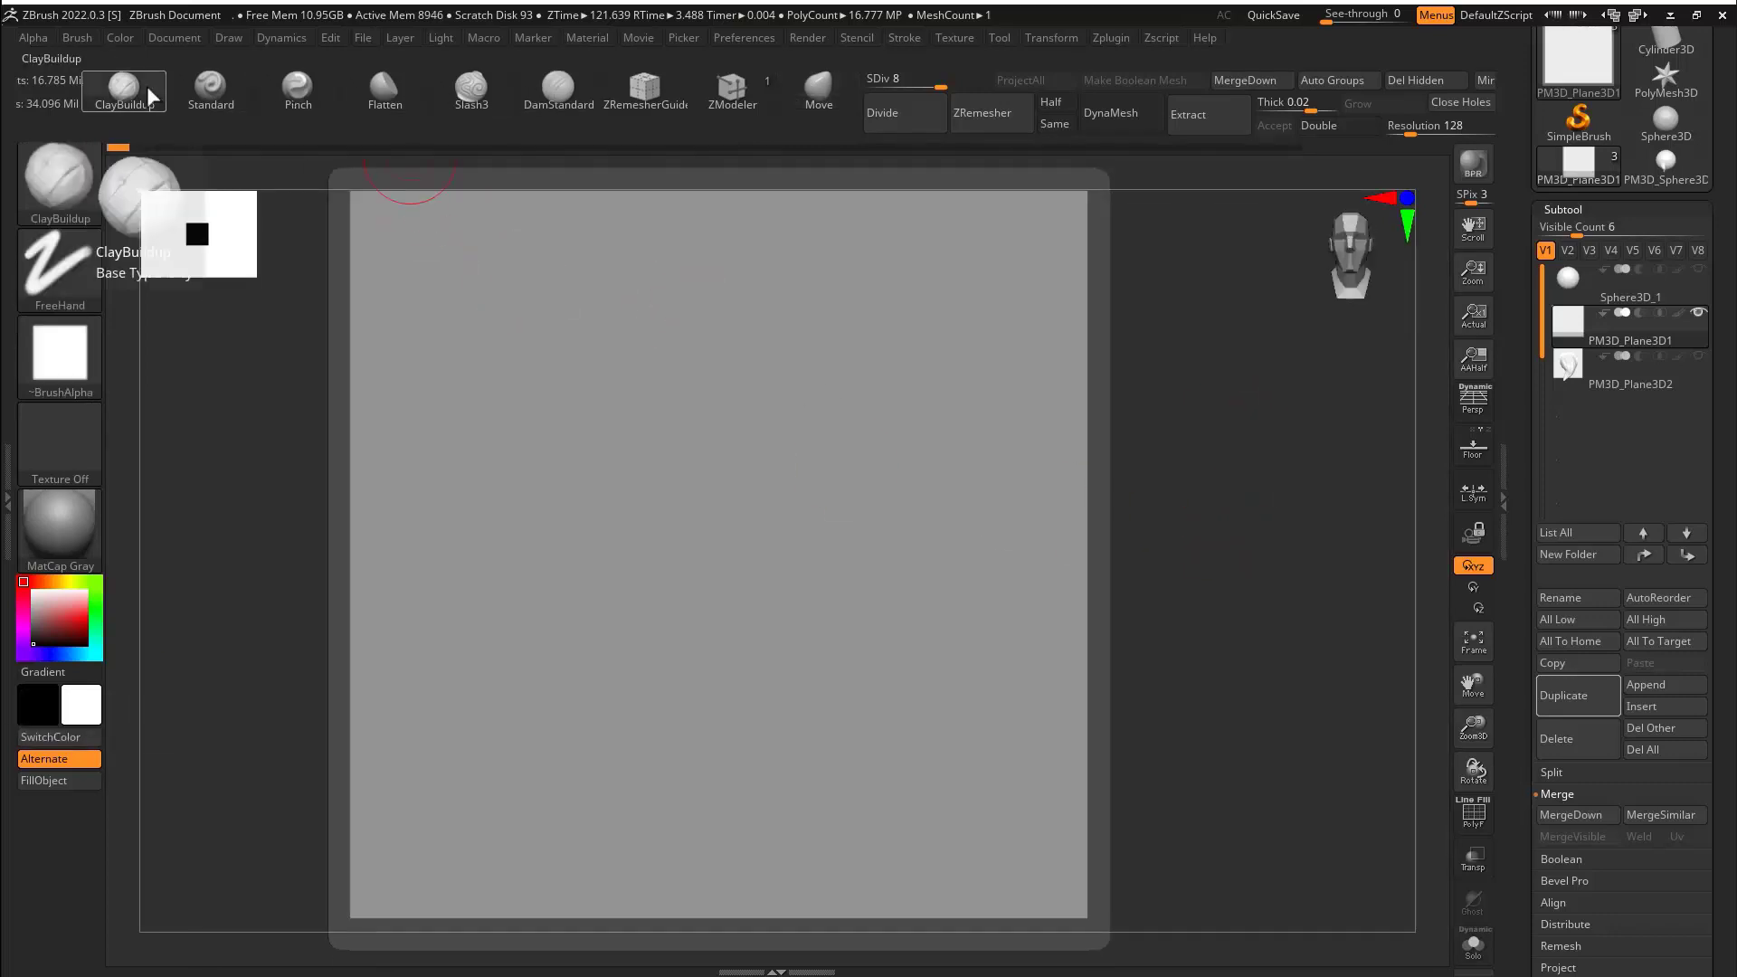
left_click_drag(646, 357, 710, 634)
left_click(711, 717)
left_click_drag(645, 407, 701, 715)
left_click_drag(649, 385, 724, 706)
mouse_move(761, 373)
left_mouse_down()
mouse_move(779, 546)
mouse_move(737, 715)
left_mouse_up()
left_click_drag(819, 417, 678, 733)
left_click_drag(780, 541, 681, 778)
mouse_move(730, 504)
left_mouse_down()
mouse_move(710, 605)
mouse_move(624, 589)
mouse_move(715, 471)
mouse_move(692, 810)
mouse_move(665, 434)
mouse_move(759, 604)
mouse_move(684, 760)
left_mouse_up()
Lower the plane to subdivision level 4 and smooth the sculpted strands into one soft tapered form.
mouse_move(814, 507)
right_mouse_down()
mouse_move(1094, 449)
mouse_move(923, 508)
mouse_move(941, 511)
right_mouse_up()
key("shift+space")
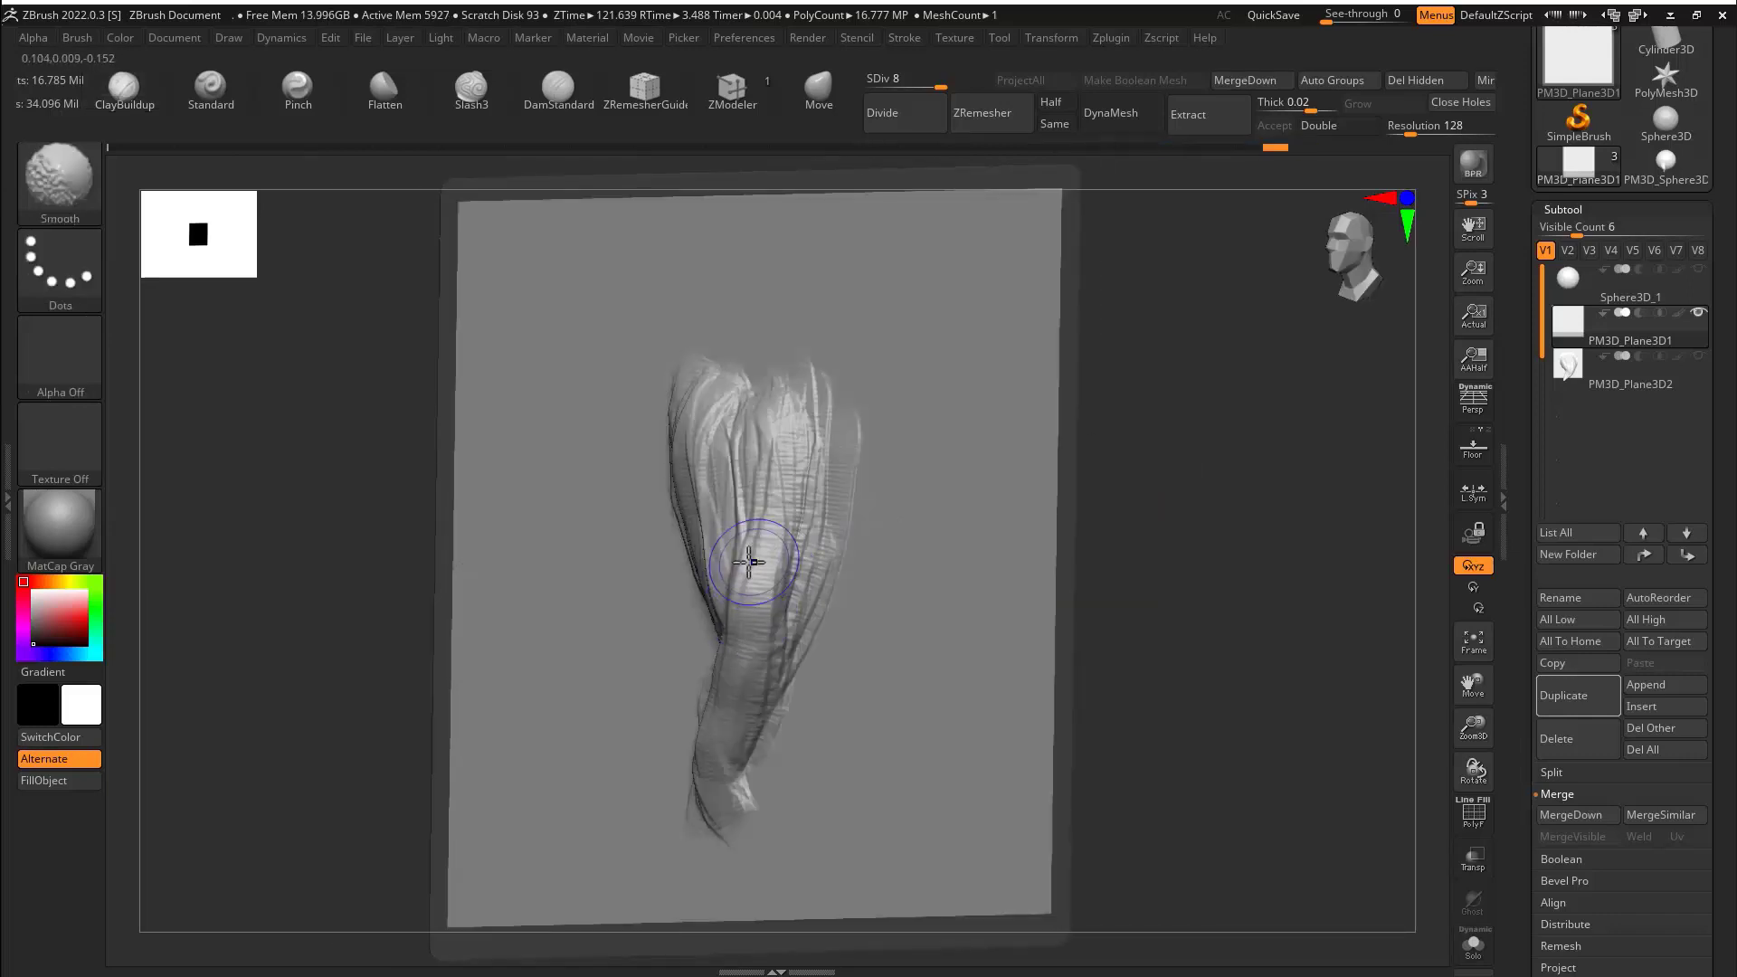
left_click_drag(1001, 477, 1120, 489)
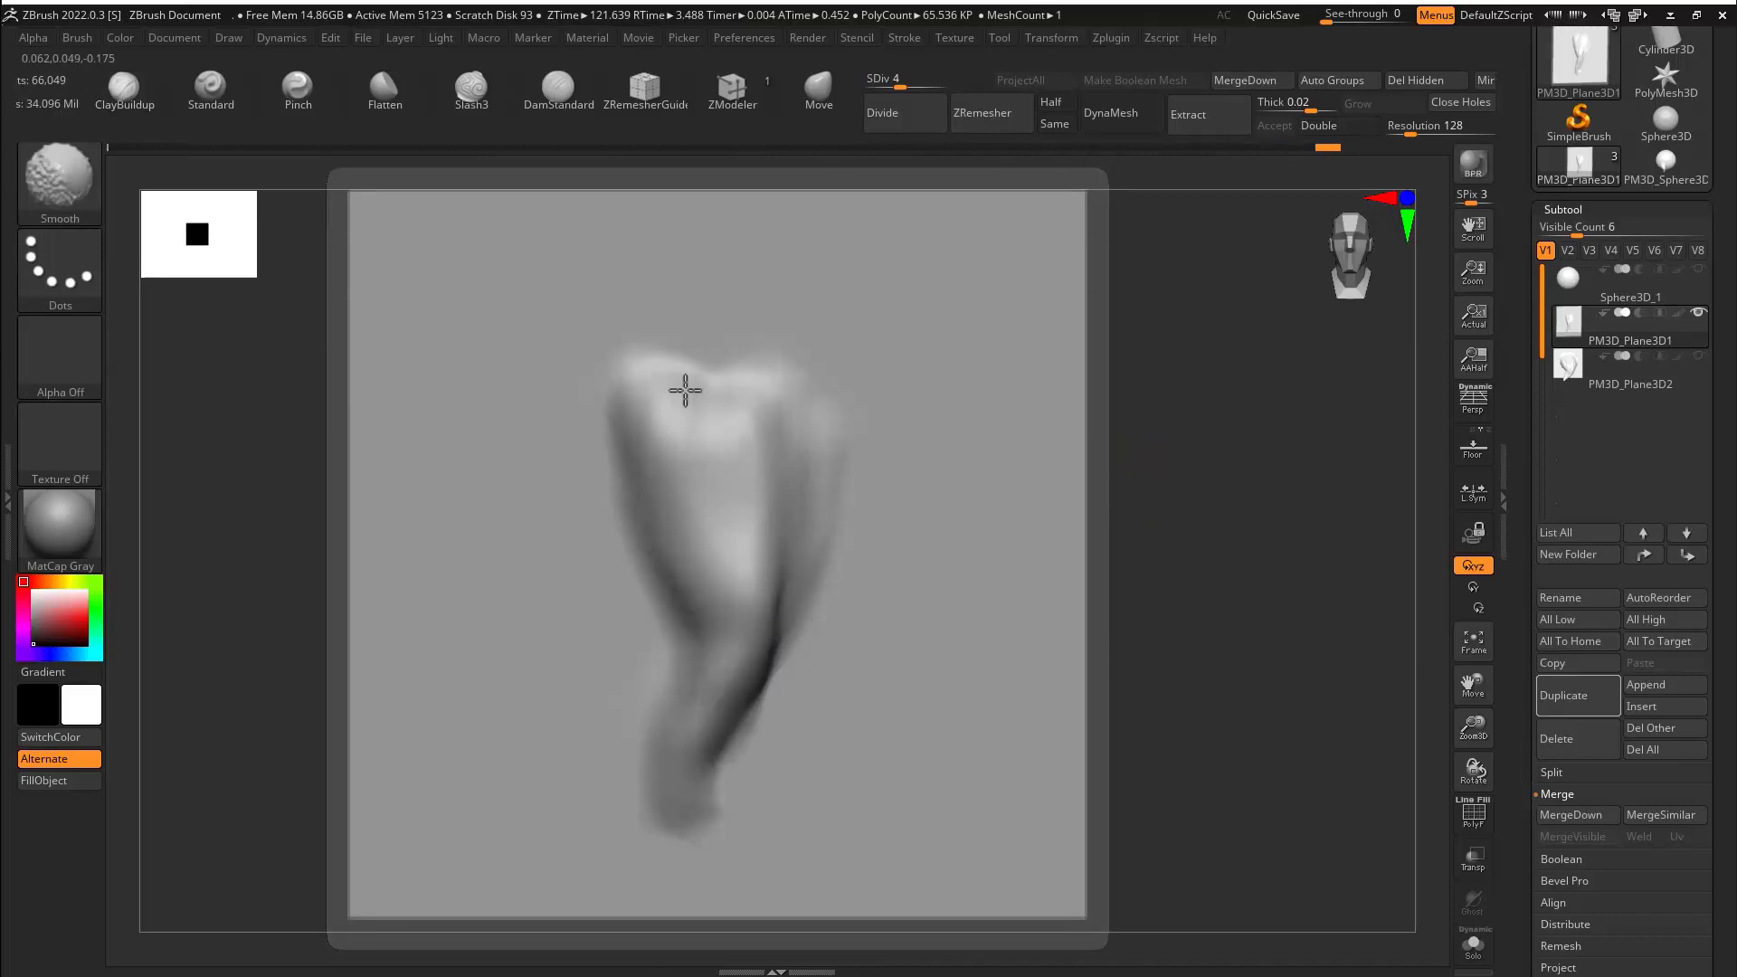
left_click_drag(791, 576, 752, 411, "shift")
mouse_move(1181, 470)
left_mouse_down()
mouse_move(1140, 462)
mouse_move(1232, 453)
left_mouse_up()
mouse_move(687, 547)
left_mouse_down()
mouse_move(678, 458)
mouse_move(701, 534)
left_mouse_up()
left_click_drag(702, 534, 685, 463, "shift")
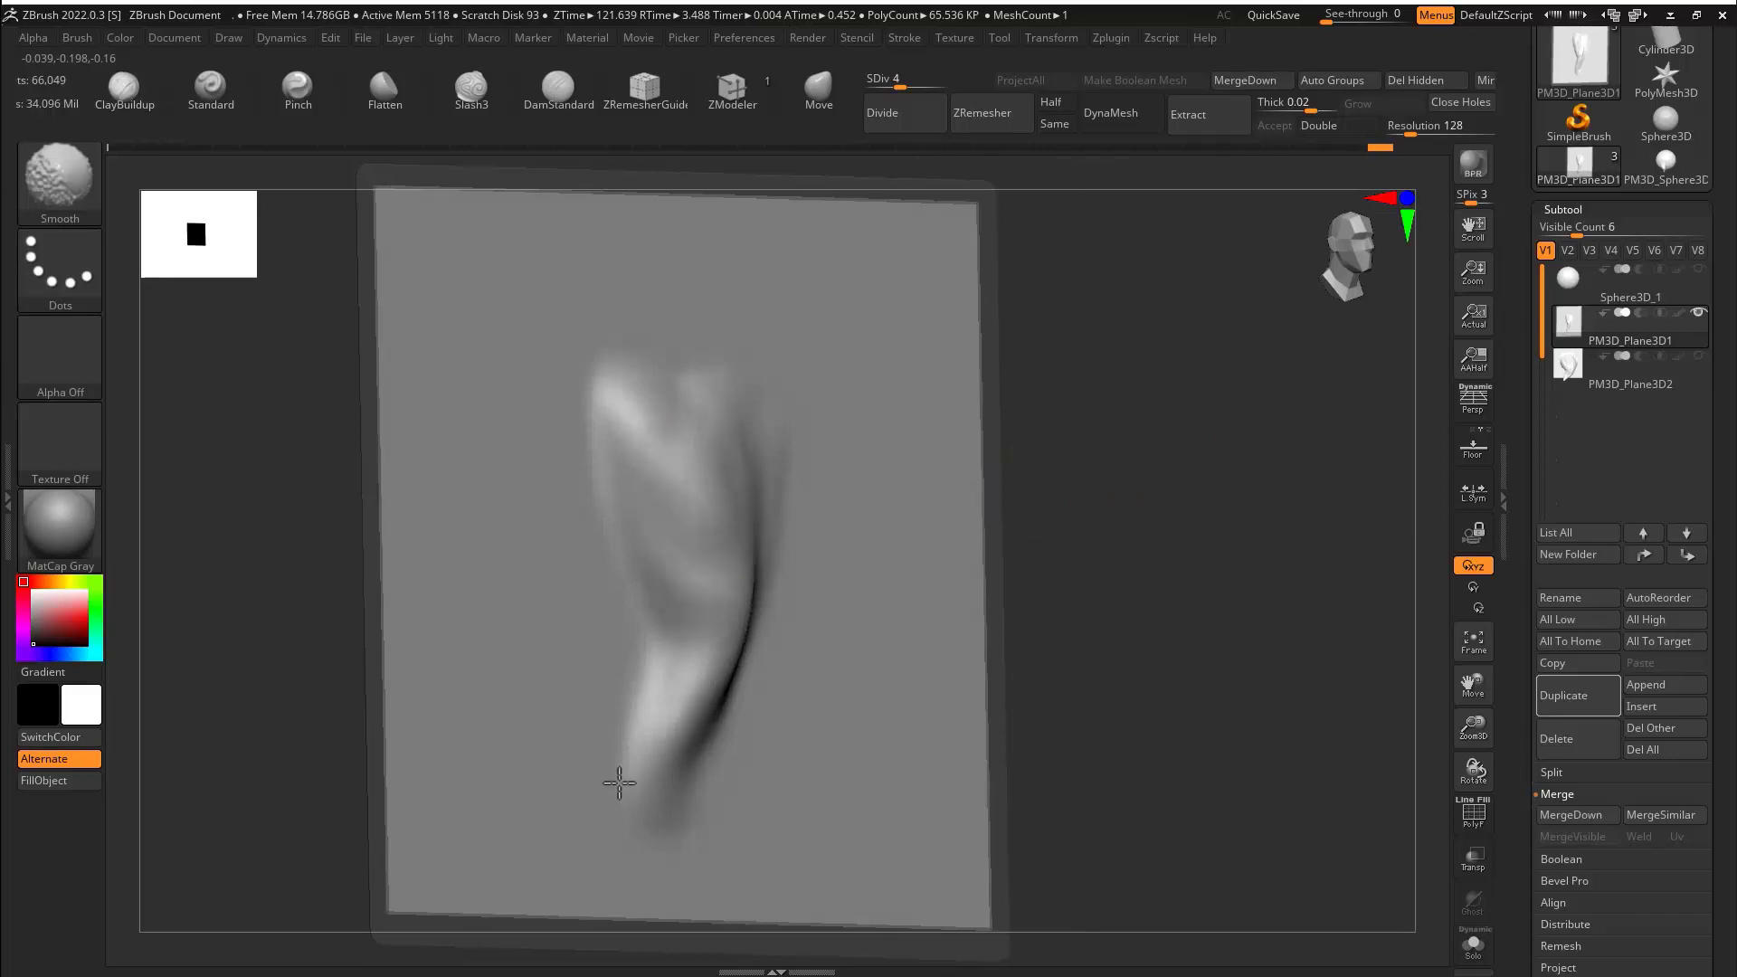
left_click_drag(619, 783, 861, 472, "shift")
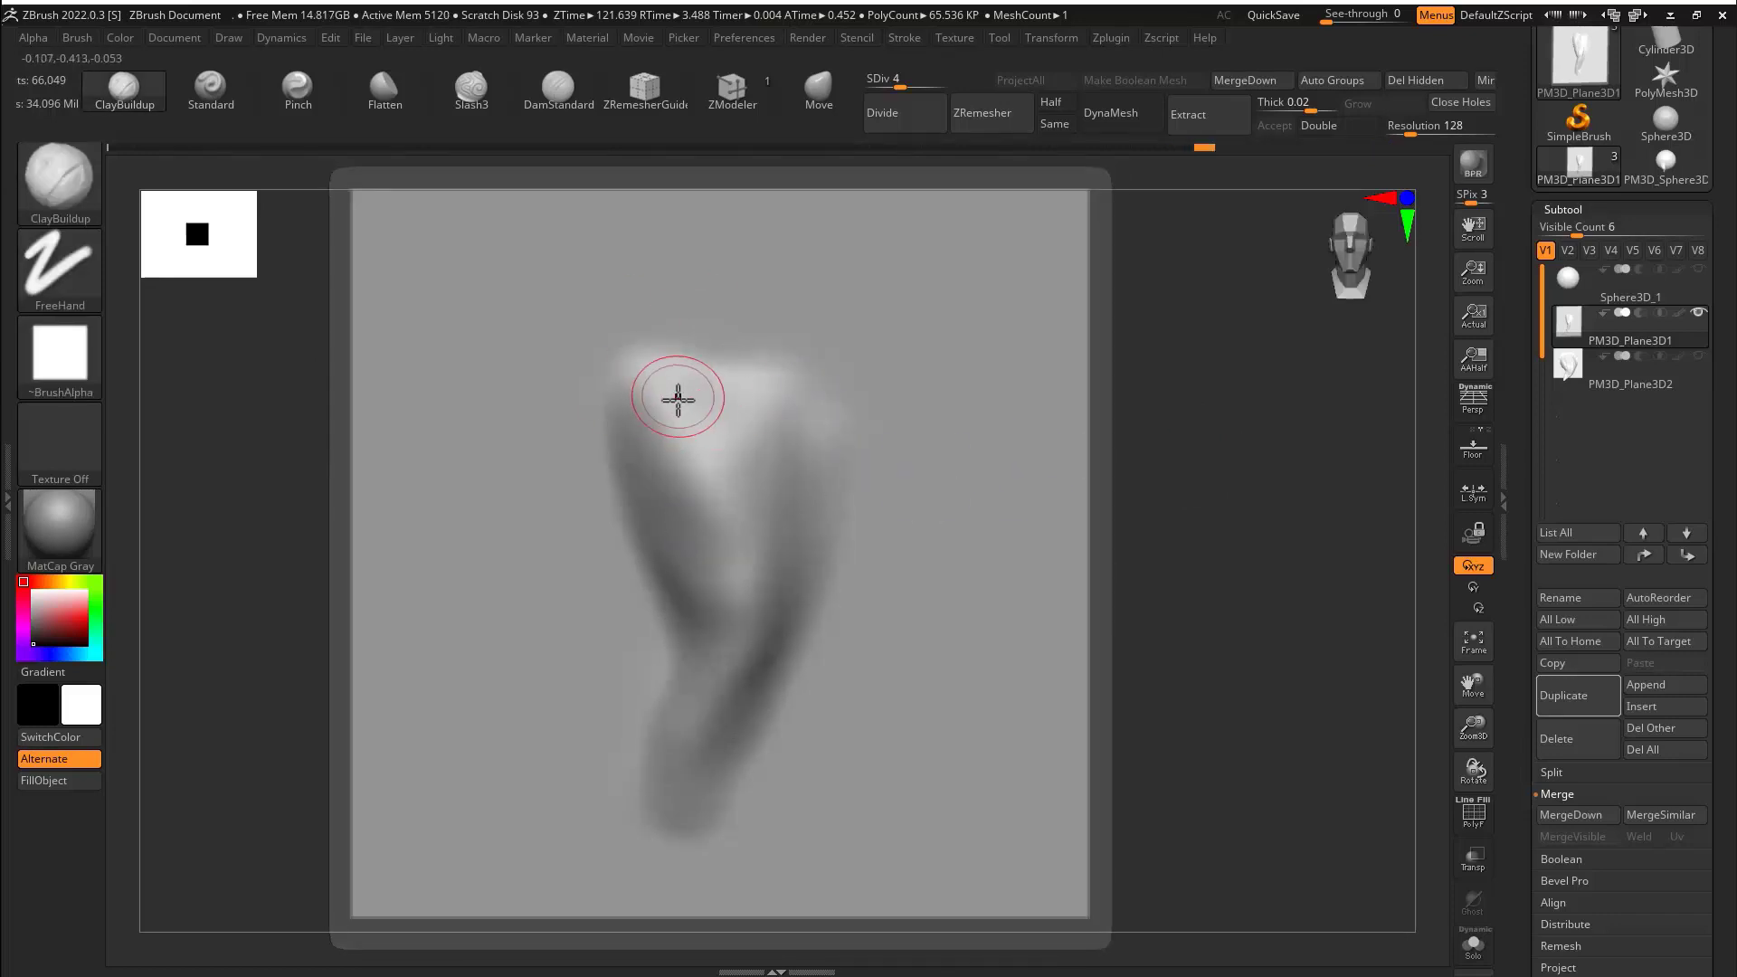
Add a few thin ClayBuildup strands to the upper part of the tuft and smooth them into the form.
left_click_drag(740, 411, 733, 601, "shift")
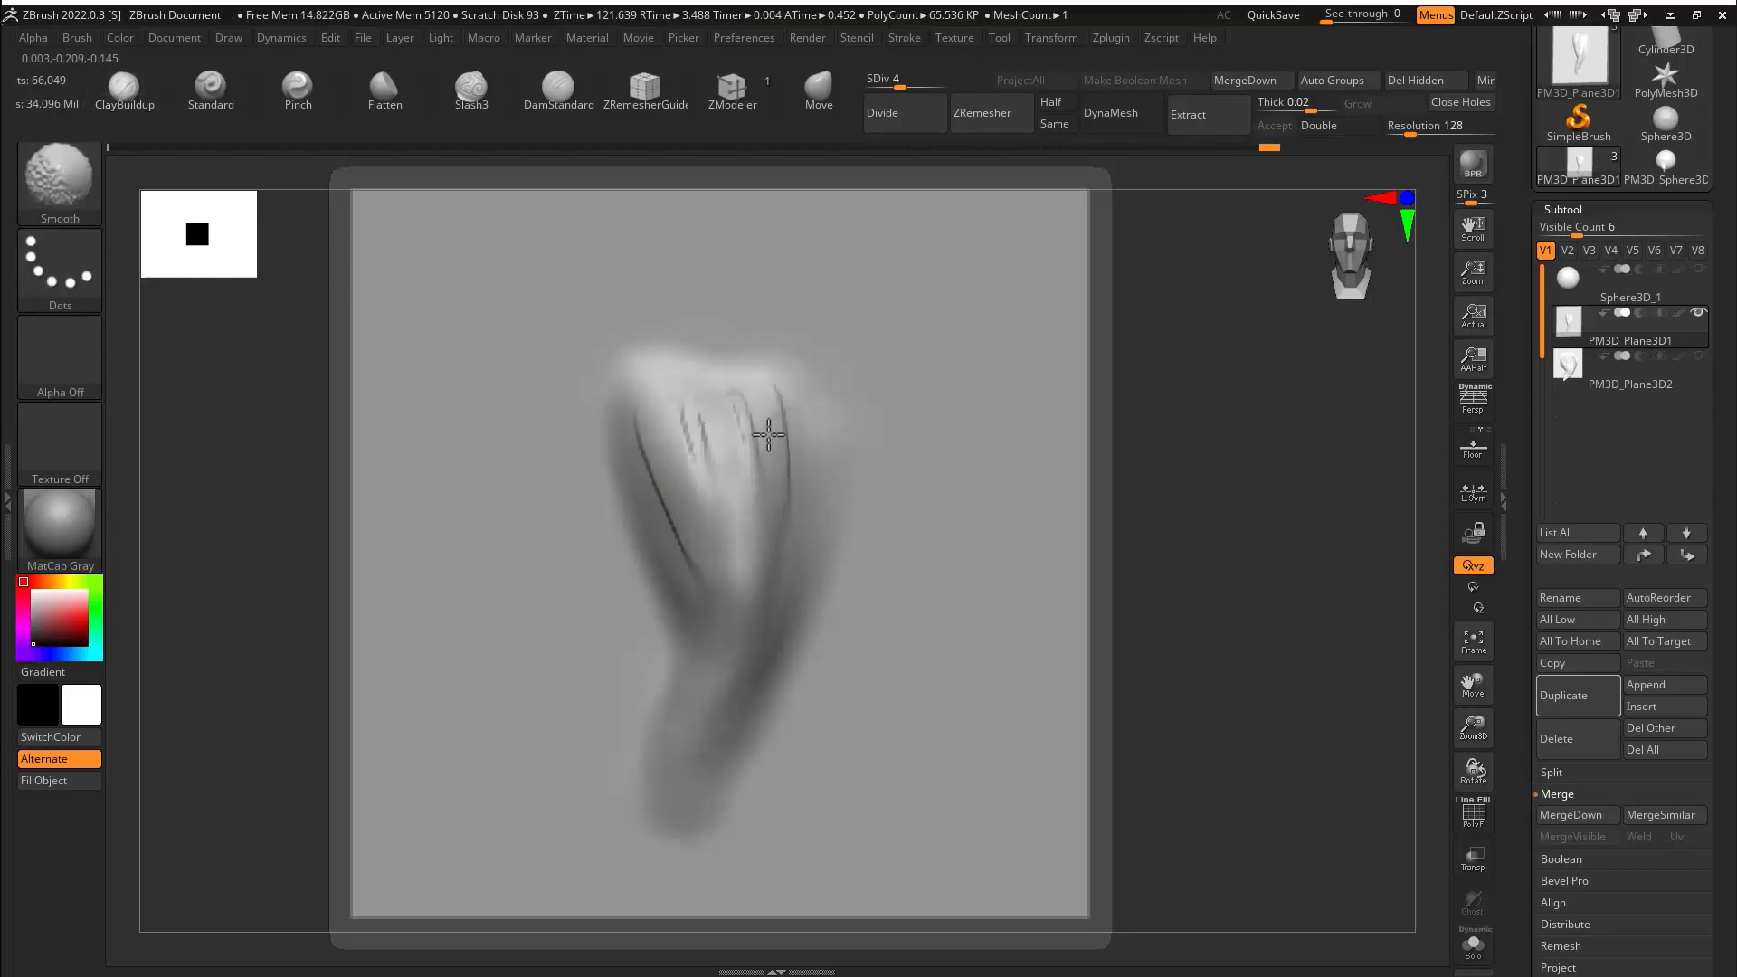
key("space")
mouse_move(774, 401)
left_mouse_down("shift")
mouse_move(724, 414)
mouse_move(694, 778)
left_mouse_up("shift")
key("s")
mouse_move(1267, 471)
left_mouse_down()
mouse_move(1101, 474)
mouse_move(1294, 435)
left_mouse_up()
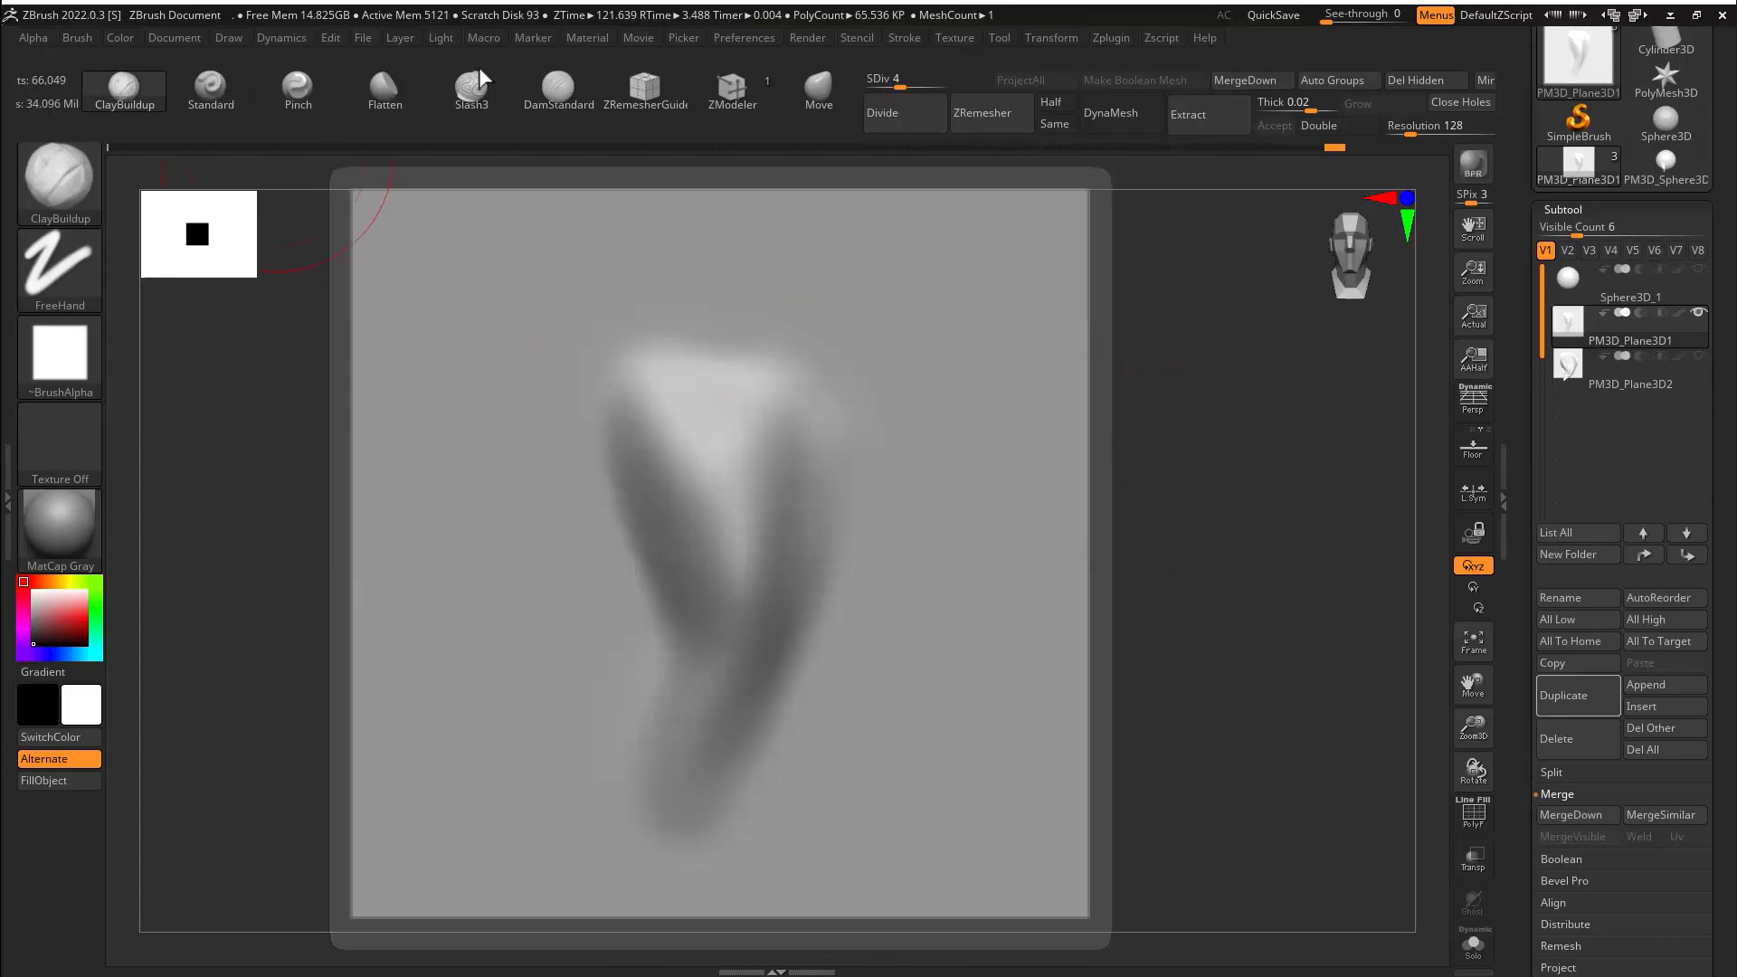
Sculpt long flowing ridges down the tuft to its tip with the DamStandard brush.
left_click(554, 91)
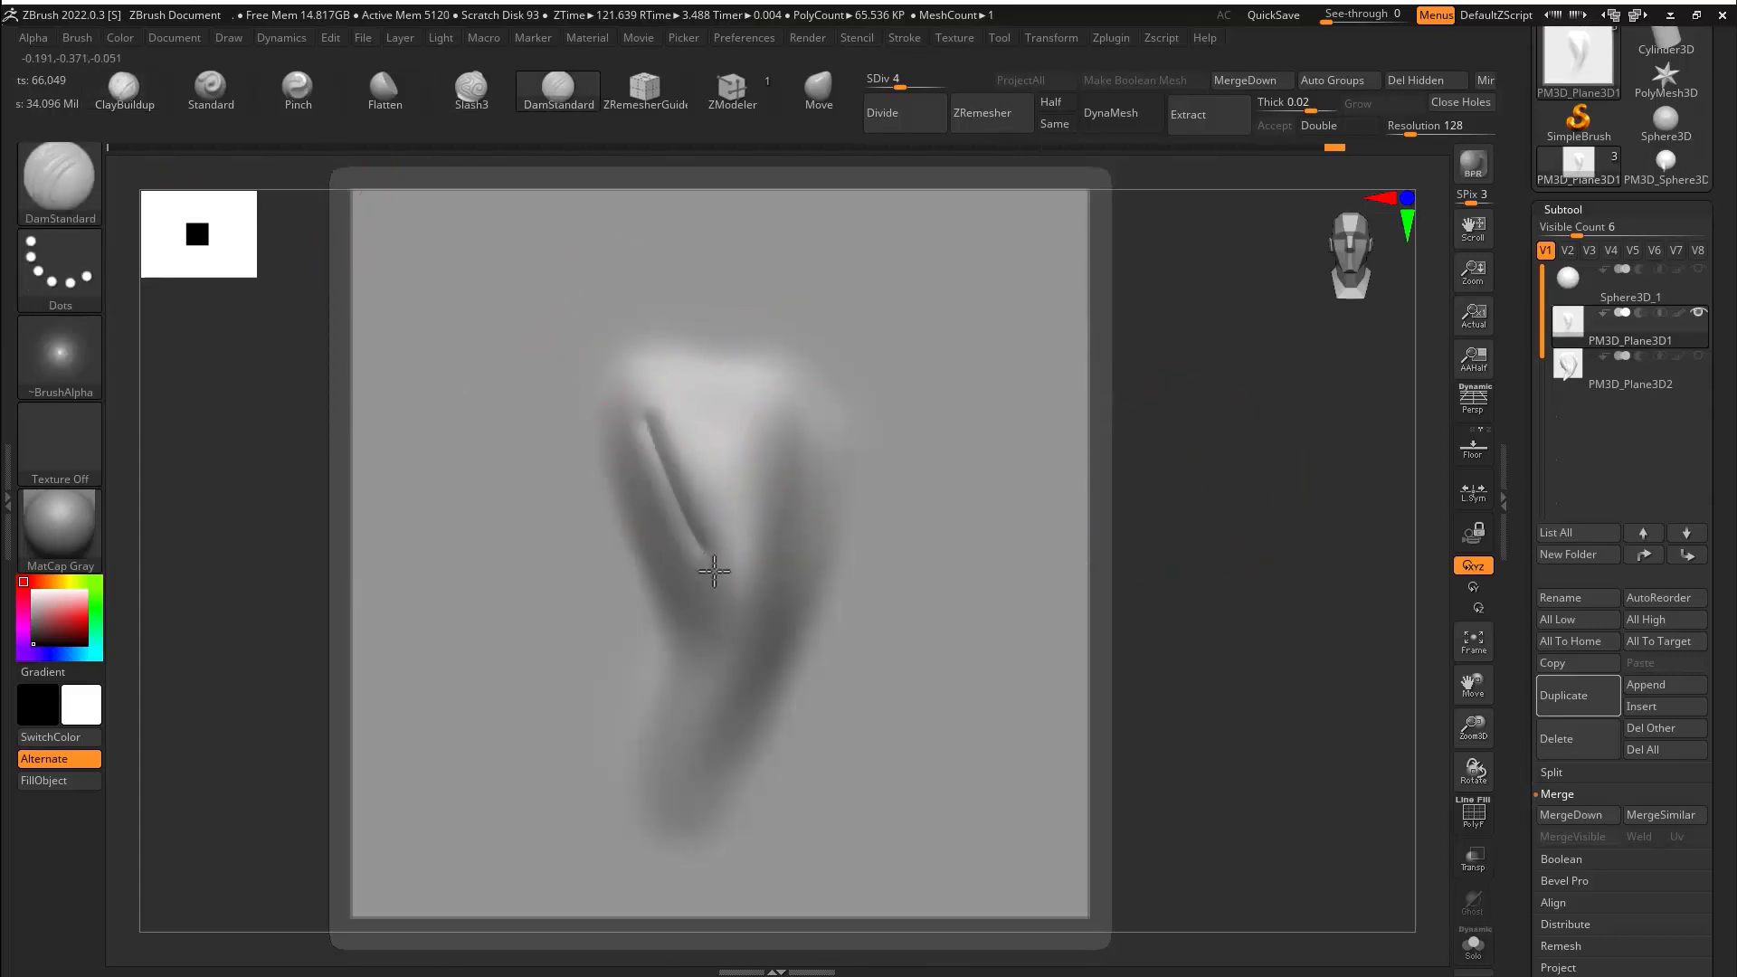
mouse_move(714, 571)
left_mouse_down()
mouse_move(698, 404)
mouse_move(706, 691)
mouse_move(679, 628)
mouse_move(718, 558)
mouse_move(663, 764)
left_mouse_up()
left_click_drag(758, 593, 678, 571)
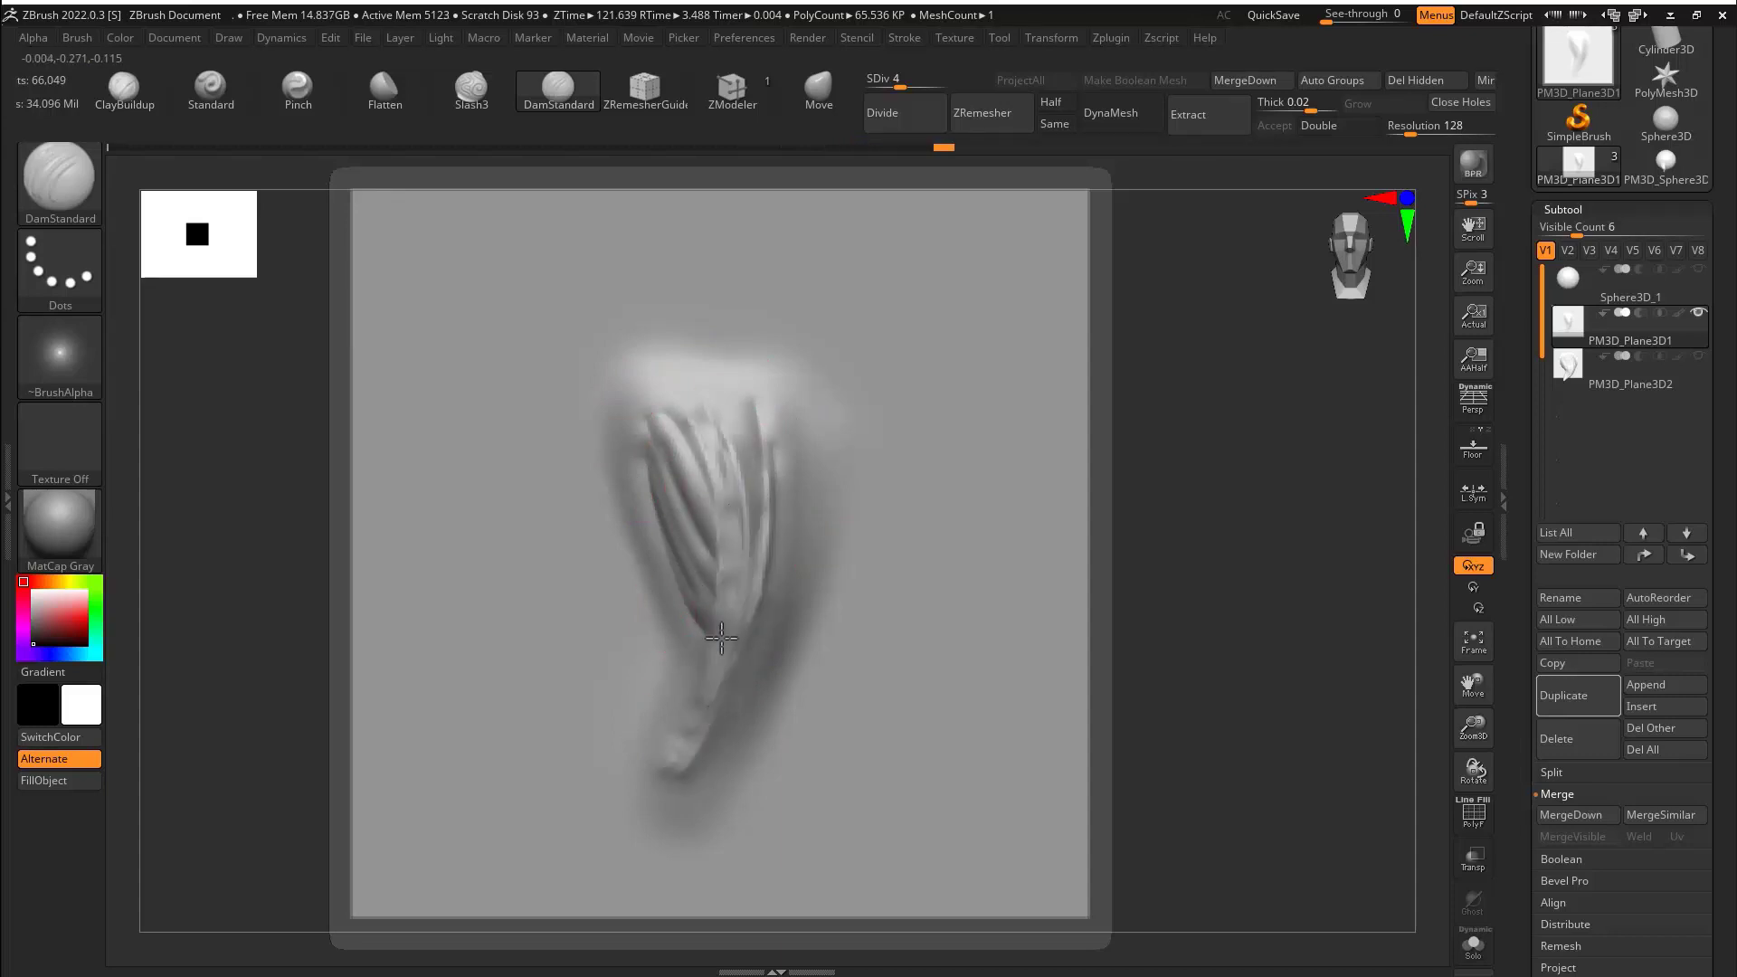
mouse_move(722, 638)
left_mouse_down()
mouse_move(663, 423)
mouse_move(724, 634)
mouse_move(760, 535)
mouse_move(678, 760)
left_mouse_up()
Smooth the ridges over the tuft's body and lower tip until they blend softly.
left_click_drag(679, 760, 687, 588, "shift")
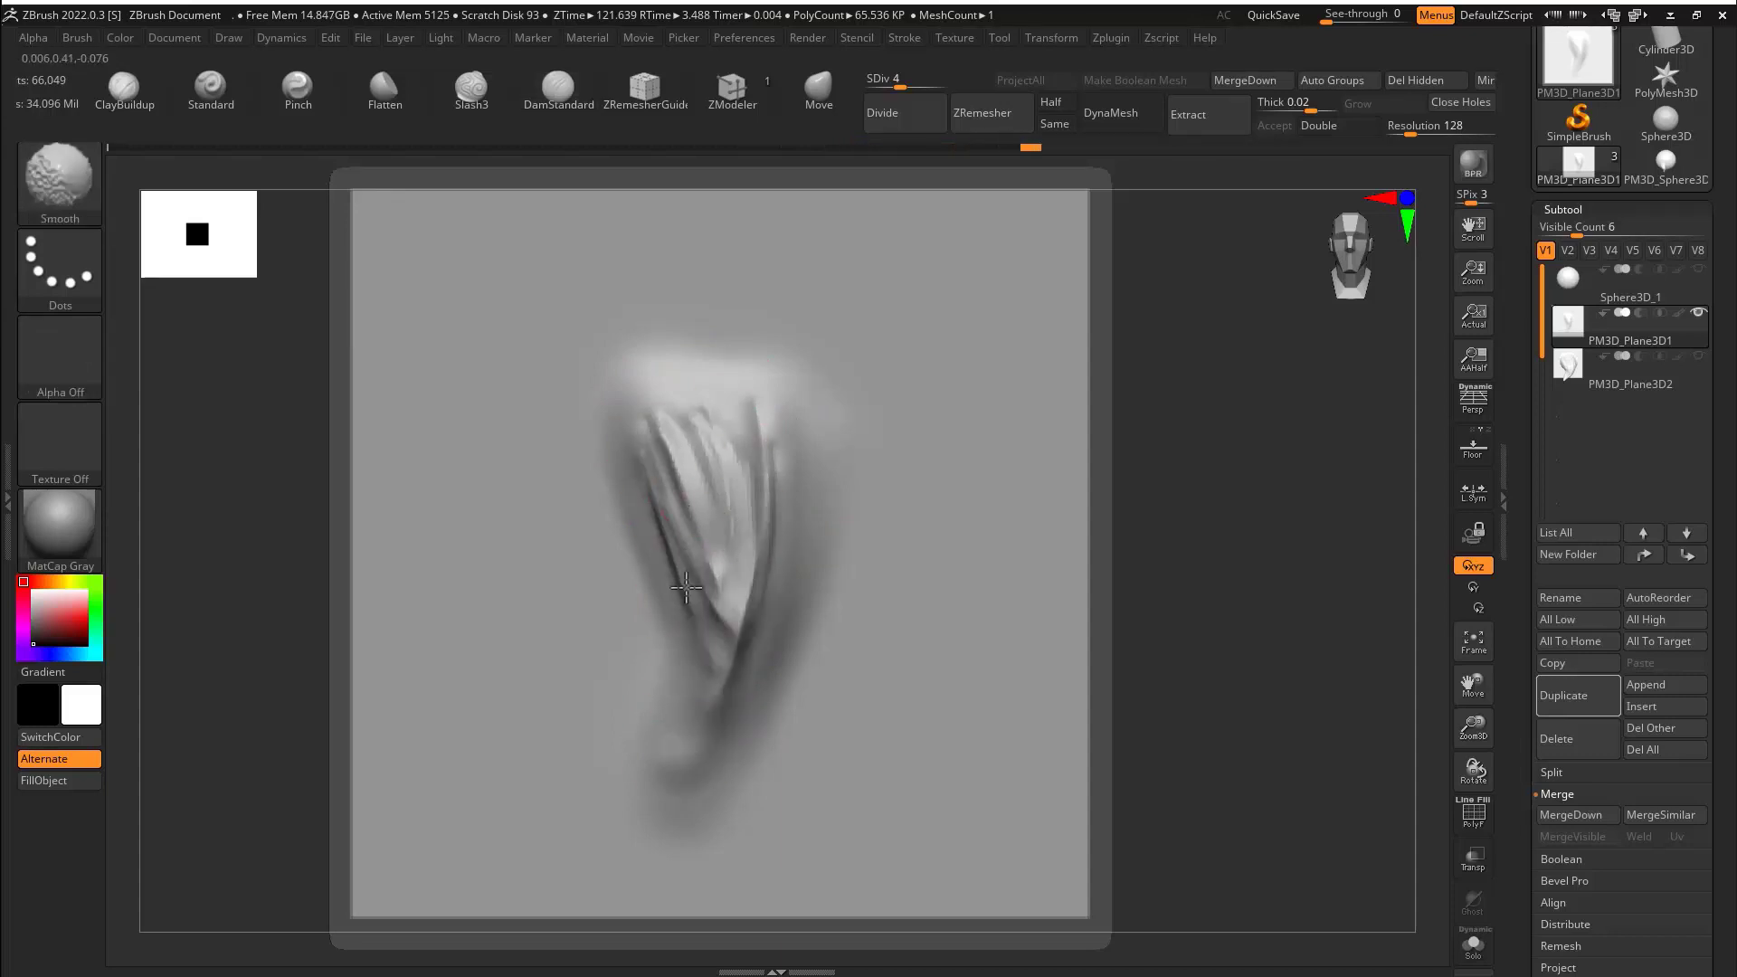
left_click_drag(722, 686, 697, 725, "shift")
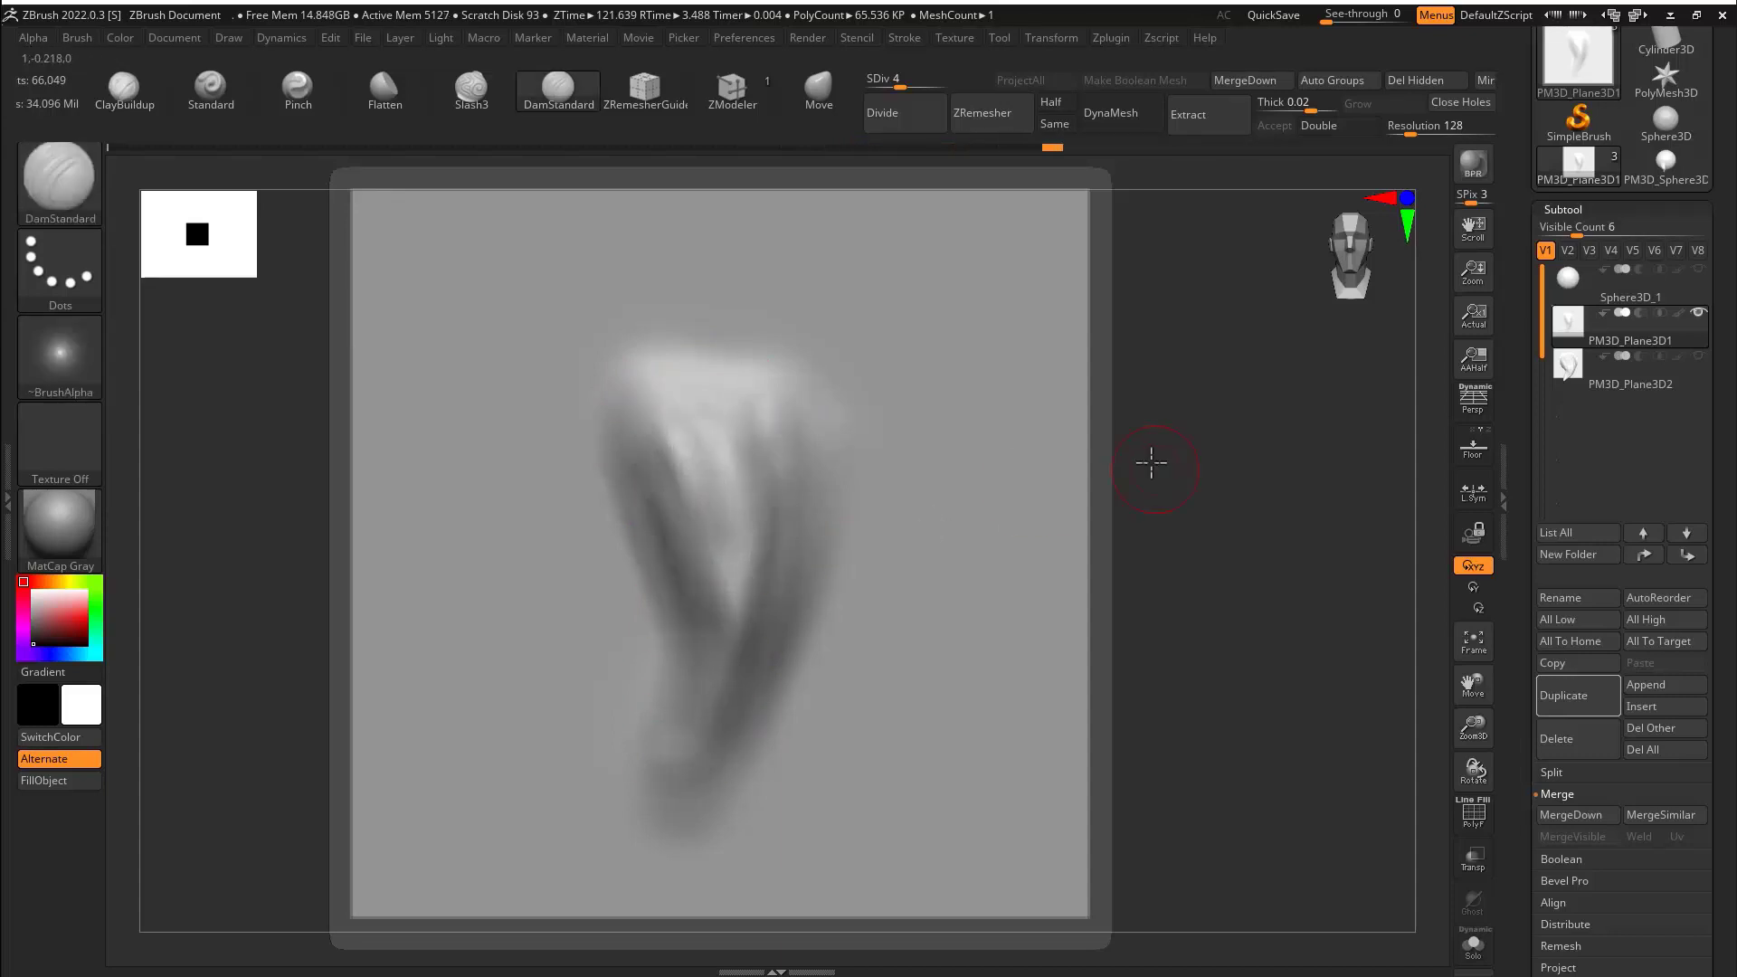
left_click_drag(1152, 461, 1067, 455, "shift")
left_click_drag(744, 649, 745, 524, "shift")
left_click_drag(730, 667, 738, 625, "shift")
left_click_drag(1204, 425, 1014, 425, "shift")
left_click_drag(652, 516, 796, 543, "shift")
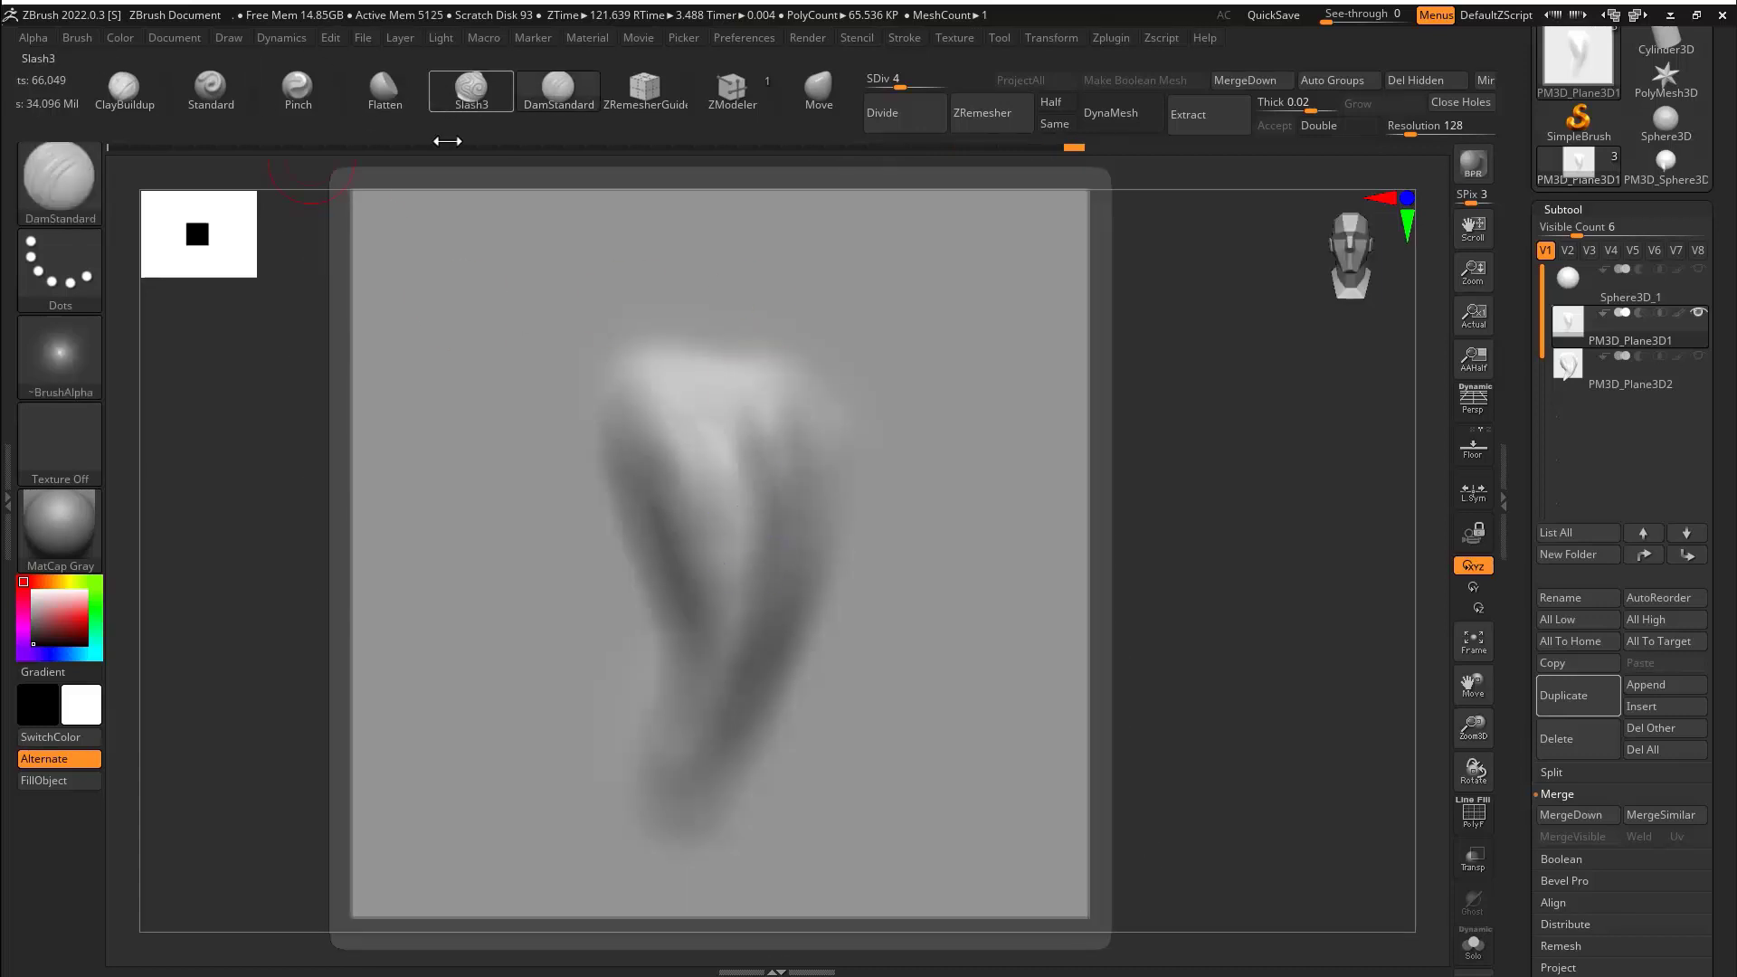
Lay dense ClayBuildup strands along the whole tuft and smooth them down.
left_click(124, 89)
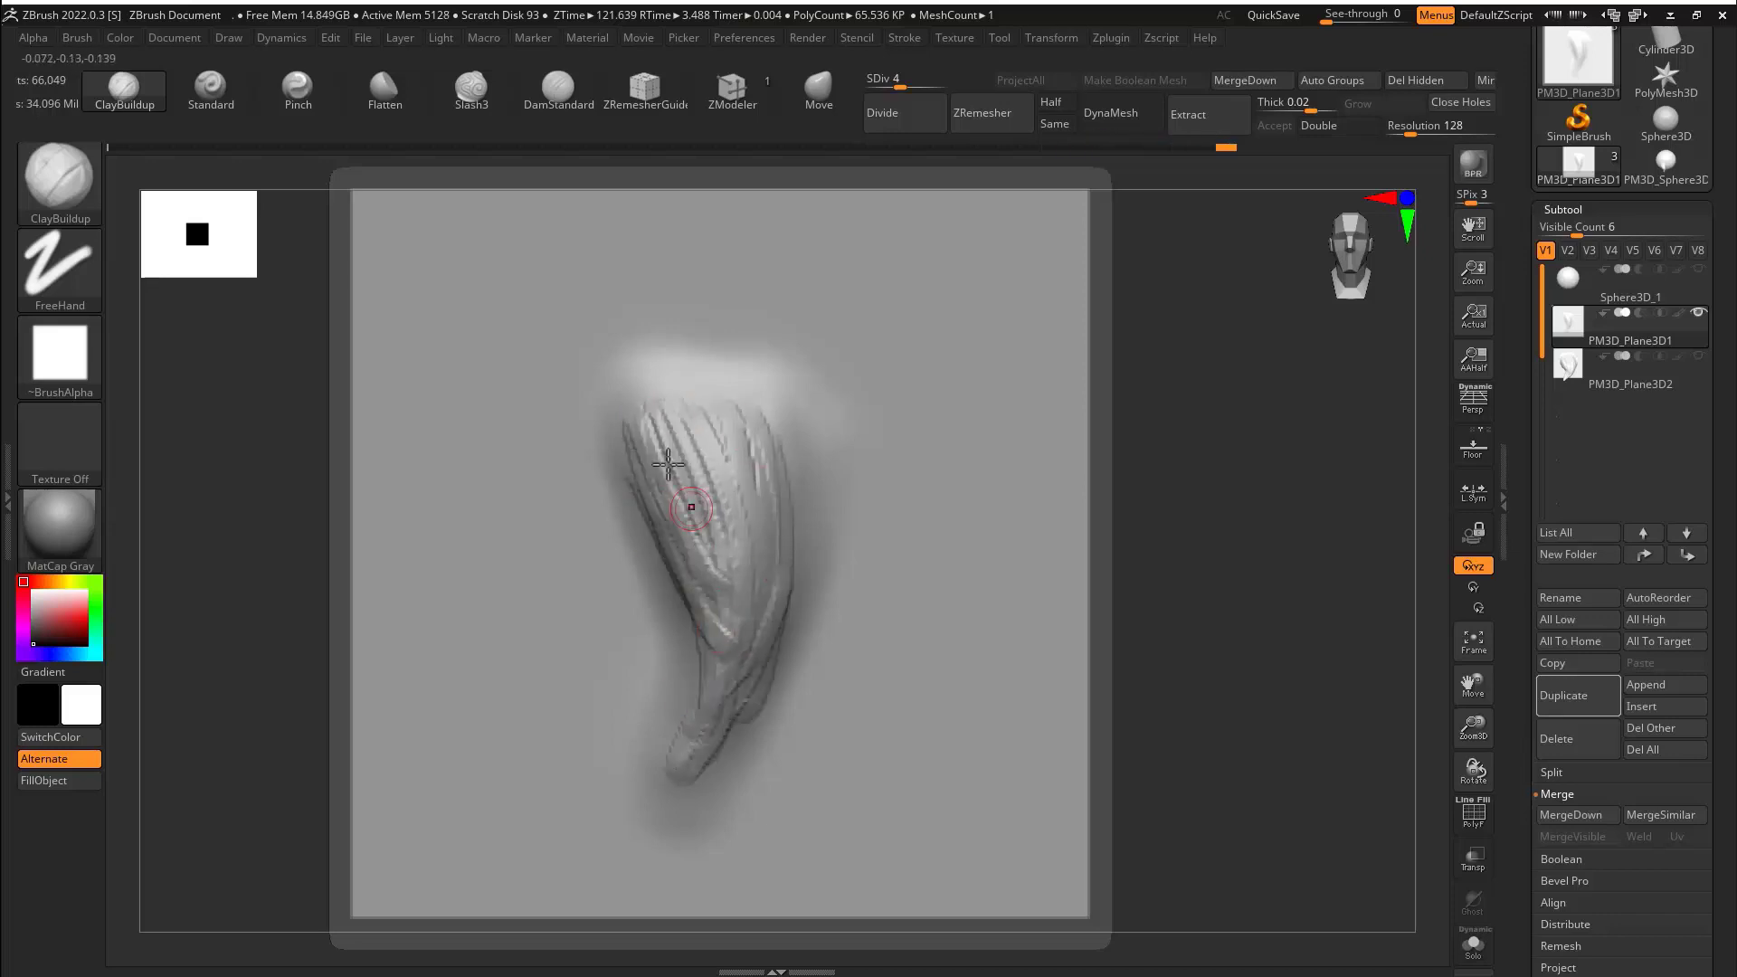
left_click_drag(760, 448, 733, 701)
left_click_drag(652, 466, 661, 727, "shift")
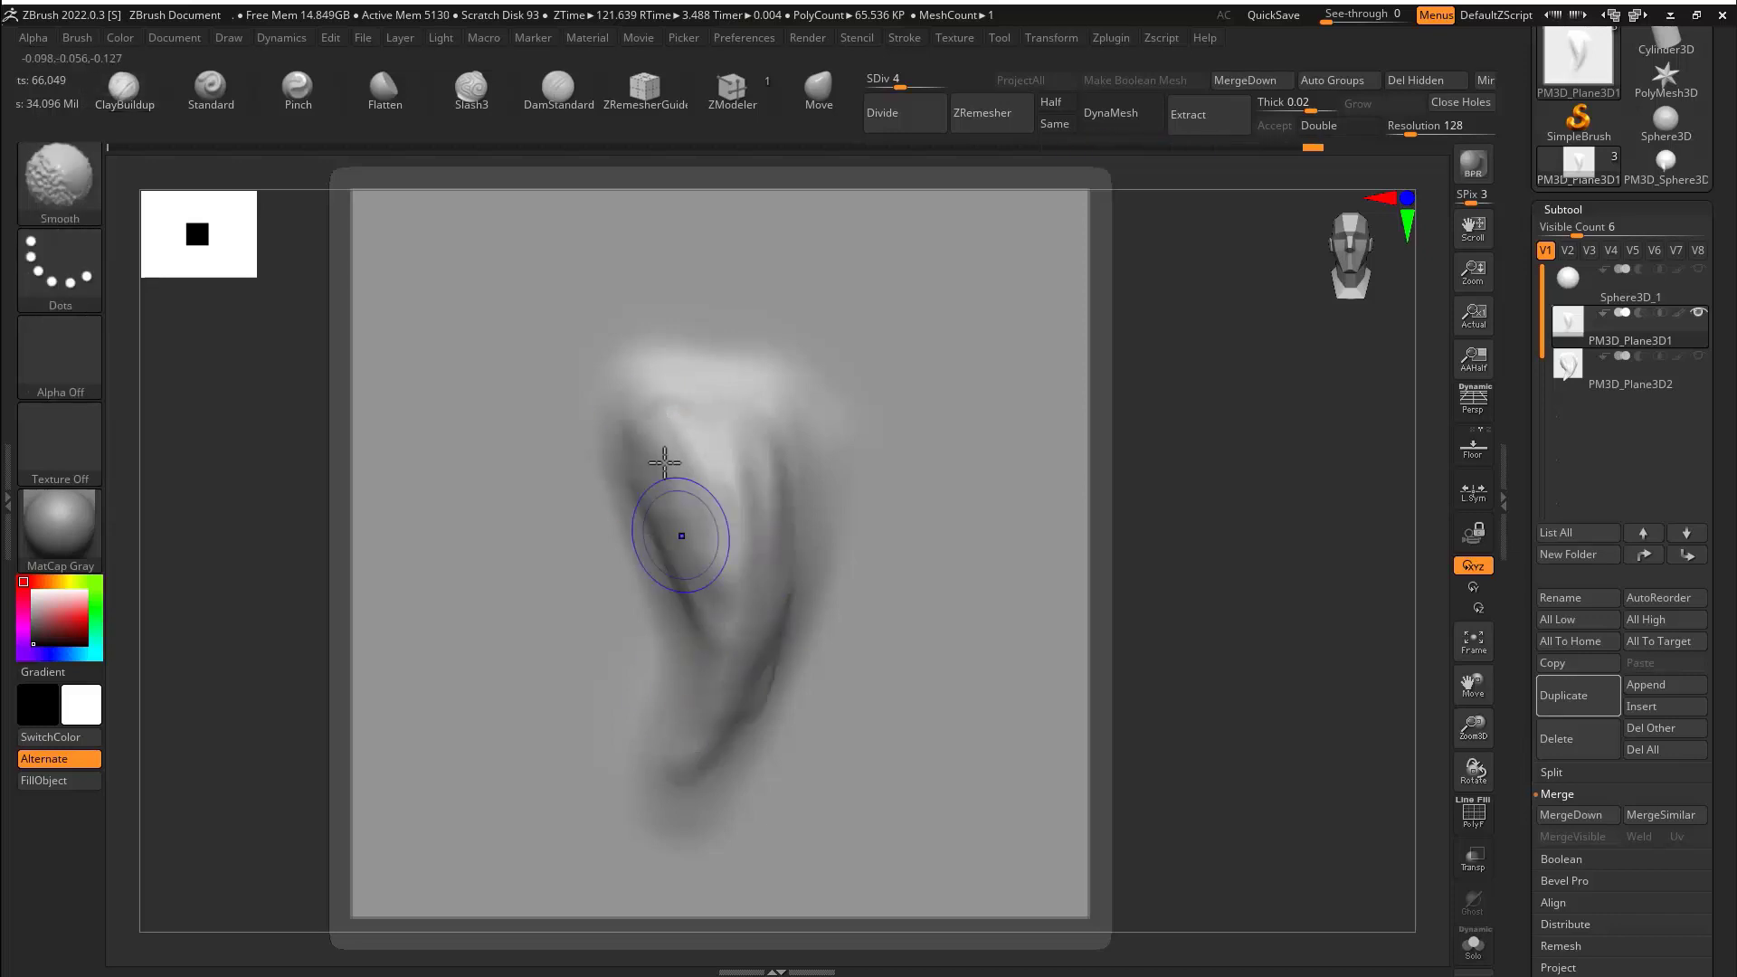
Define the tuft's strands with raised and carved DamStandard strokes and lightly smooth between them.
left_click(559, 87)
left_click_drag(716, 459, 690, 760)
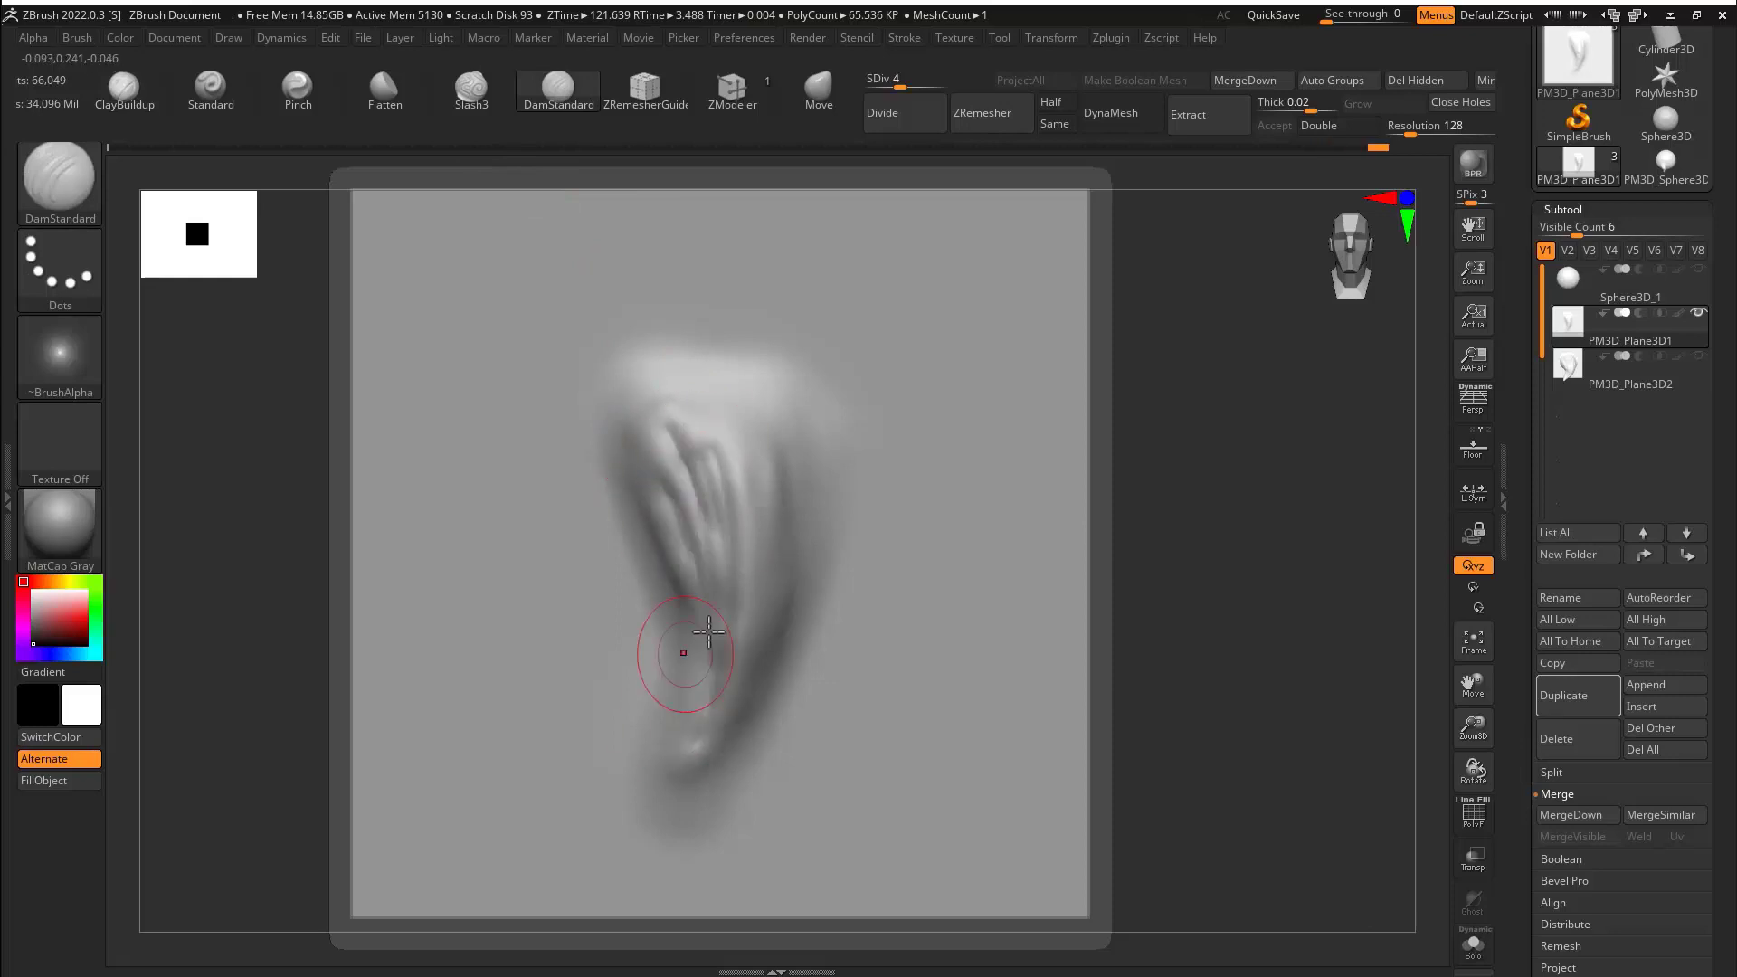
mouse_move(747, 422)
left_mouse_down()
mouse_move(778, 506)
mouse_move(728, 720)
left_mouse_up()
left_click_drag(768, 473, 724, 679, "alt")
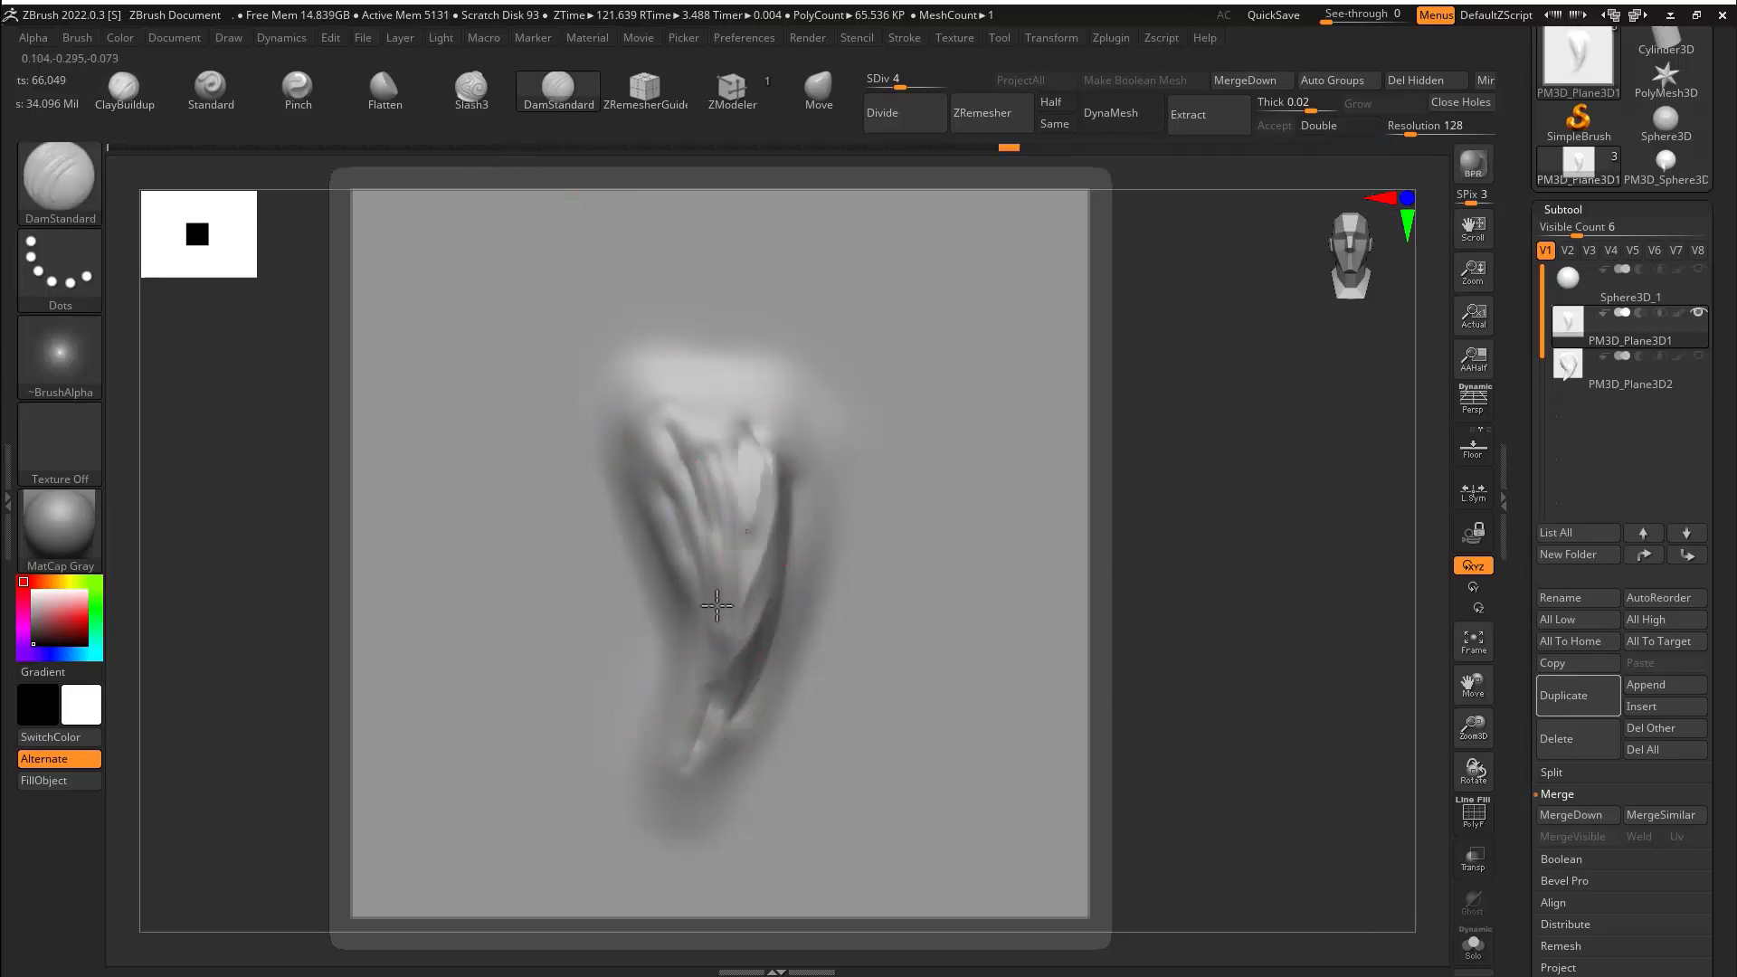
mouse_move(688, 461)
left_mouse_down("alt")
mouse_move(690, 745)
mouse_move(722, 594)
mouse_move(704, 733)
left_mouse_up("alt")
mouse_move(719, 524)
left_mouse_down("shift")
mouse_move(741, 641)
mouse_move(698, 473)
left_mouse_up("shift")
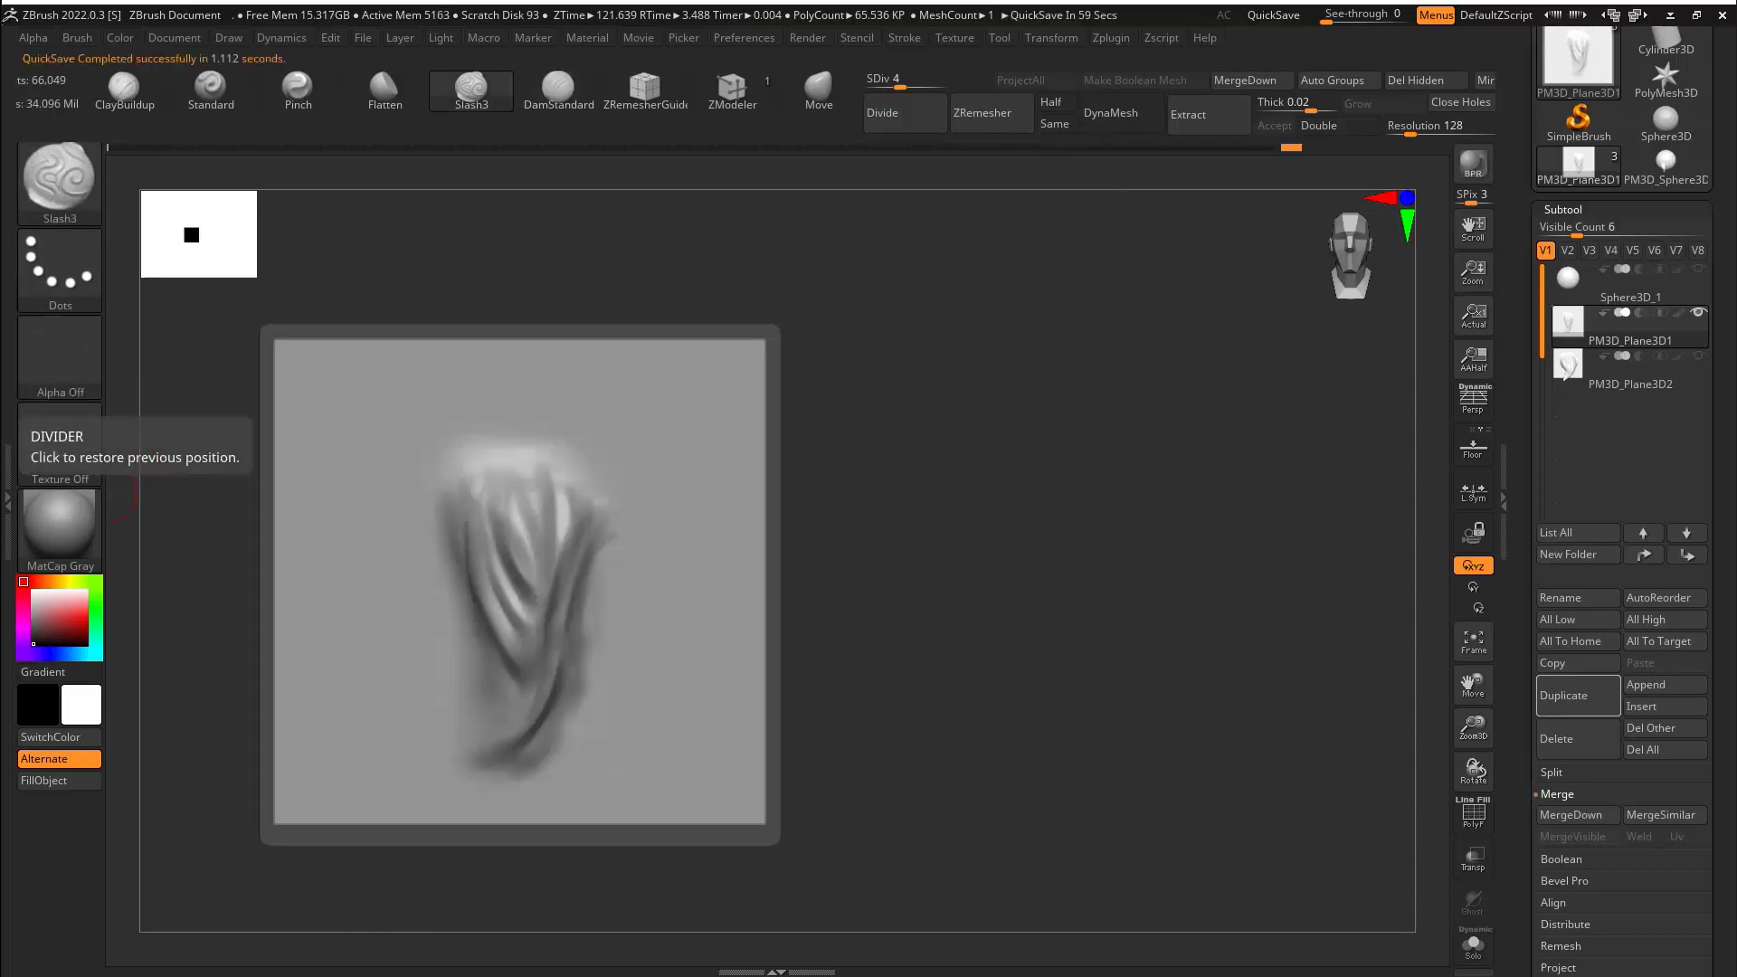
Delete the Sphere3D_1 subtool and accept the warning.
left_click_drag(869, 536, 1118, 442)
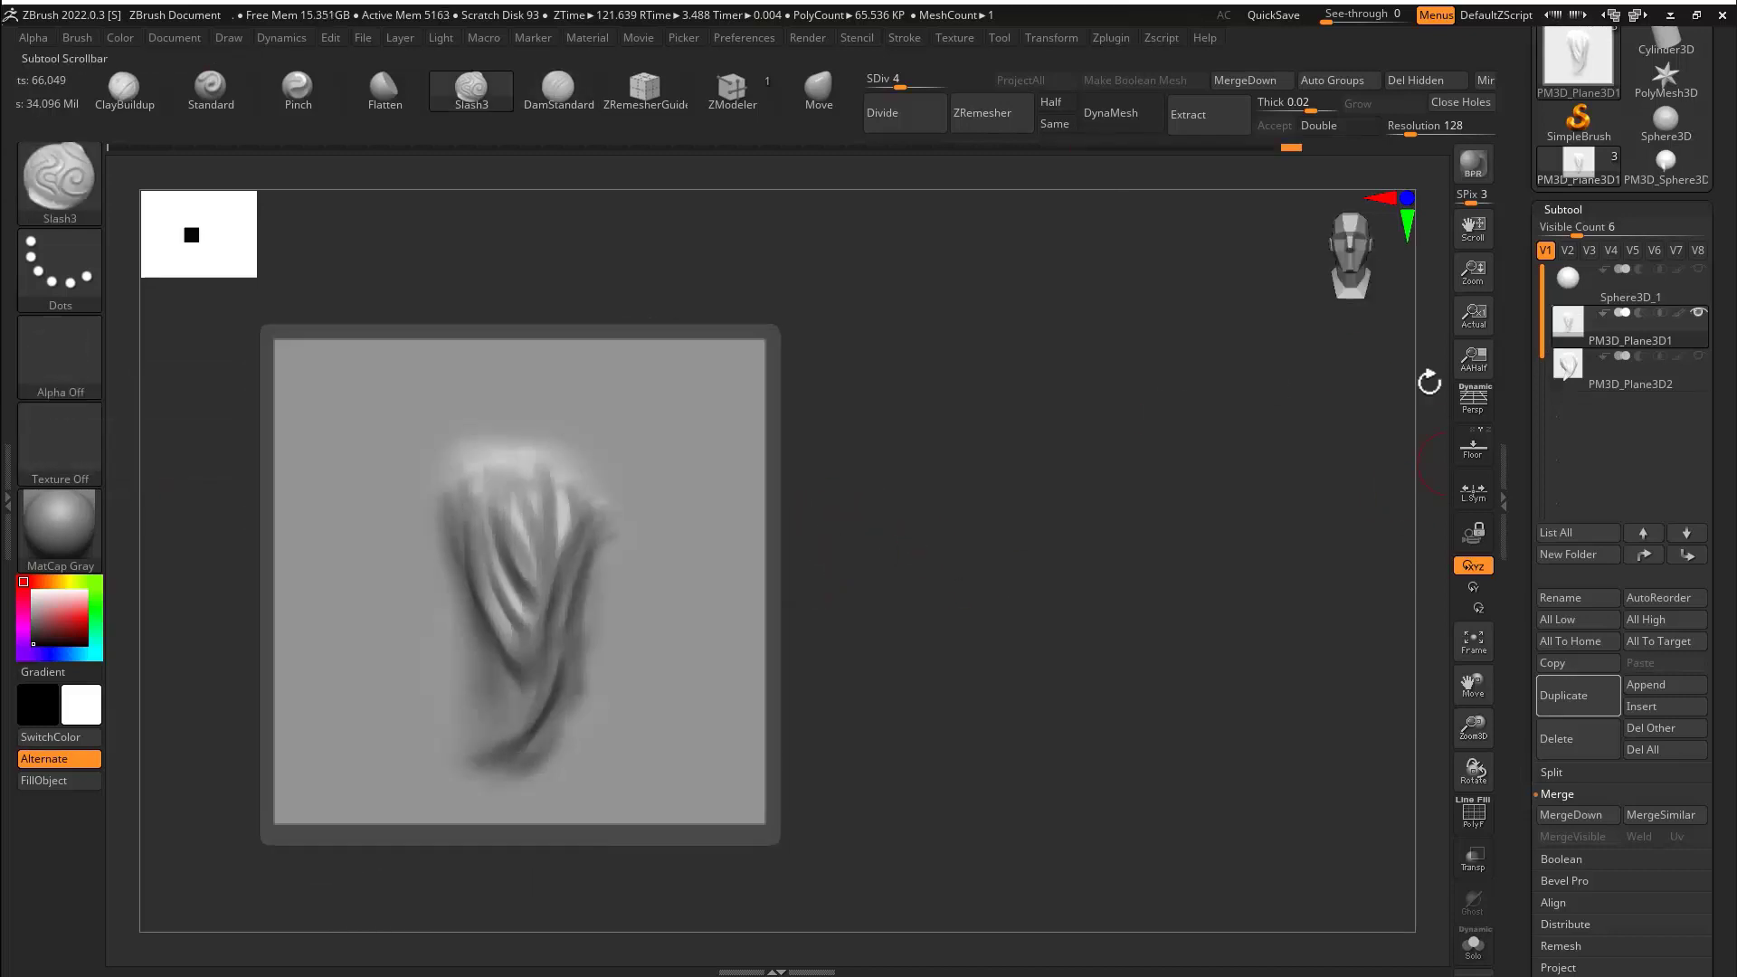
left_click(1633, 285)
left_click(1556, 739)
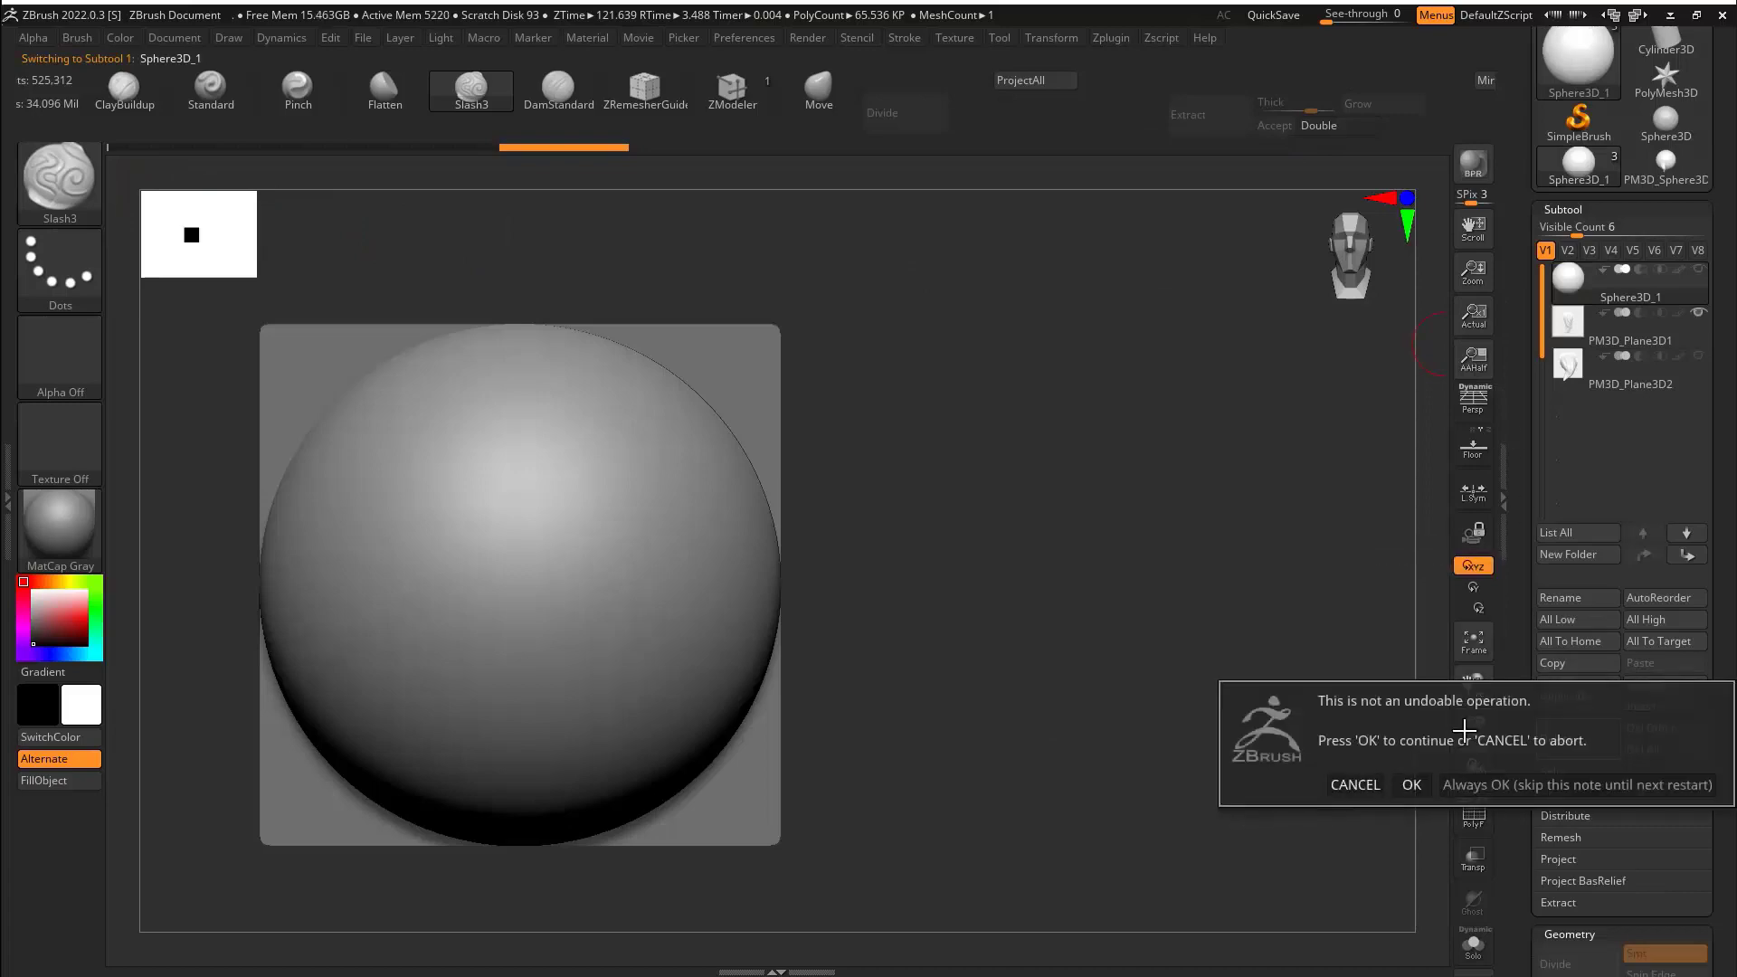
left_click(1414, 784)
Create a multi-alpha brush based on Chisel from the two sculpted plane subtools.
key("b")
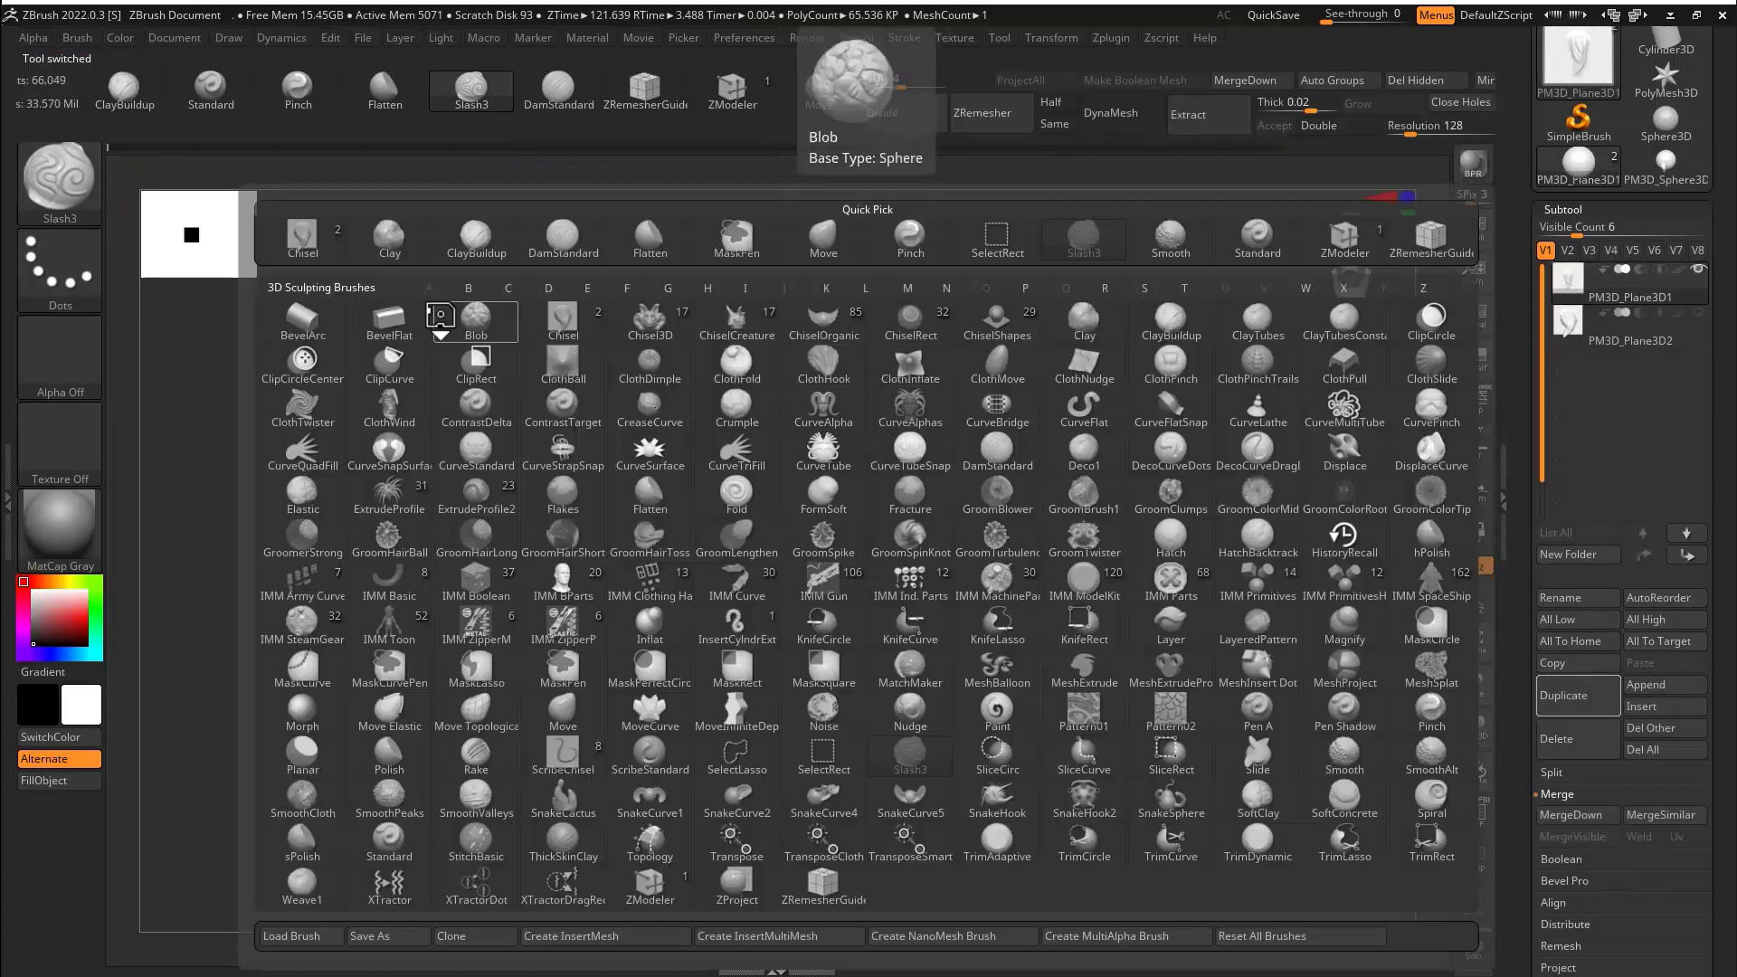
left_click(551, 323)
key("b")
left_click(722, 518)
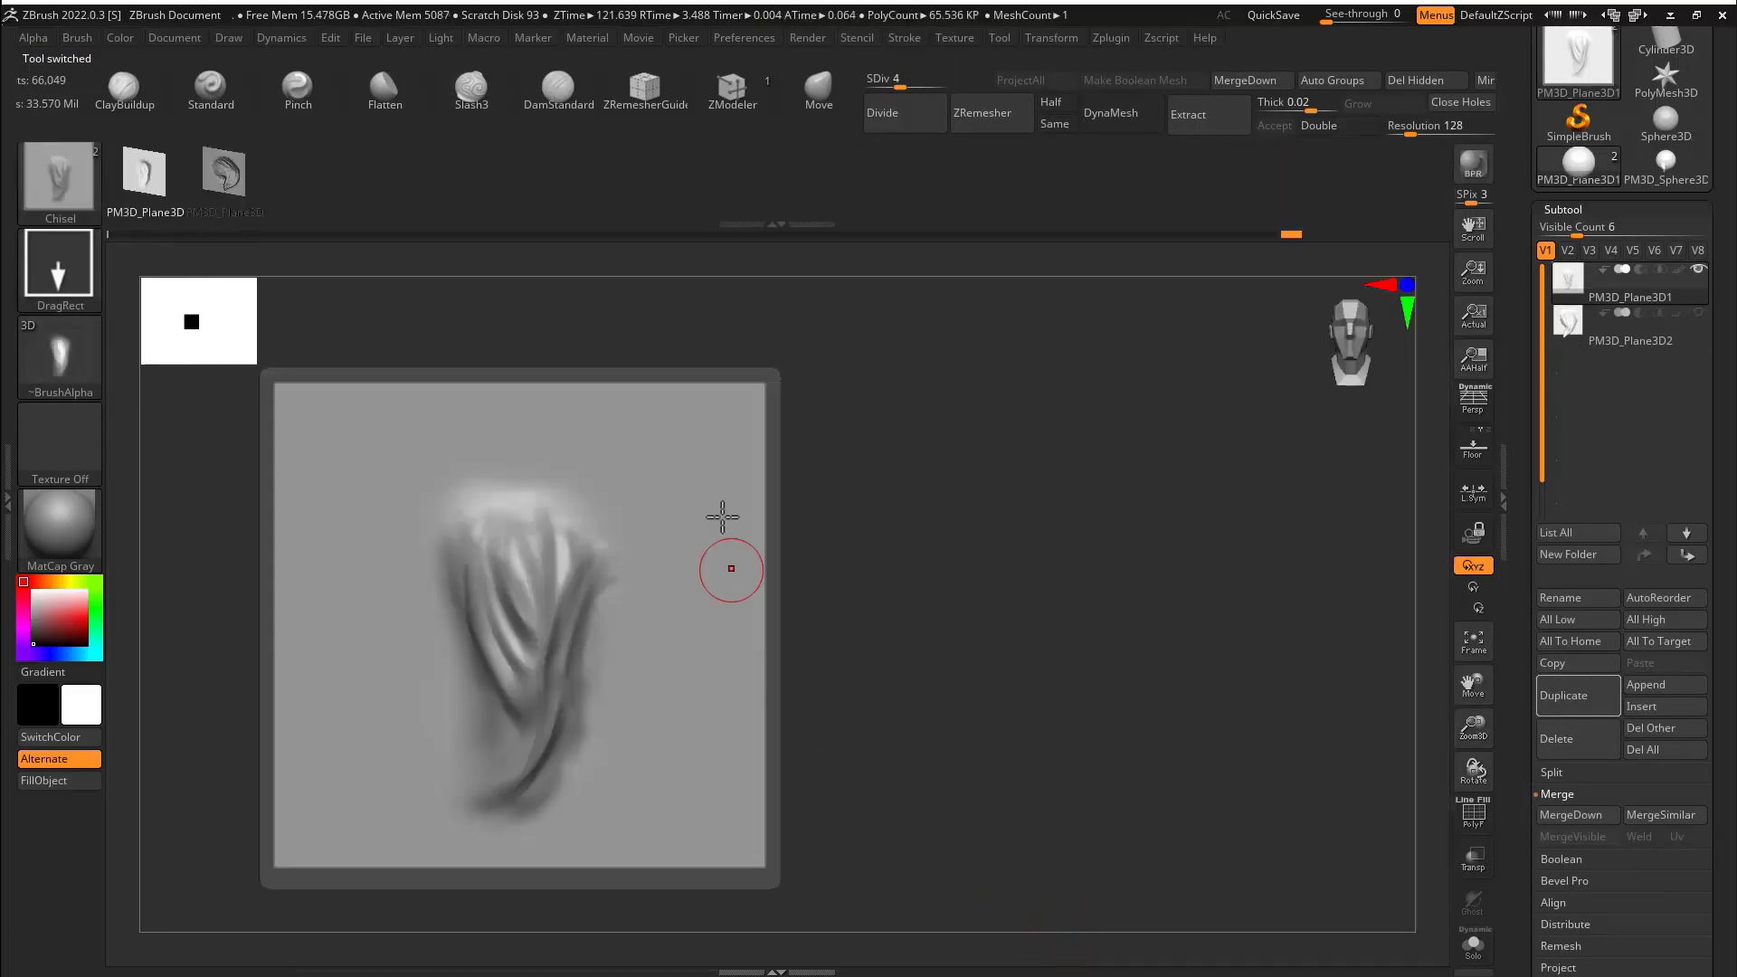
Switch to the Sphere3D tool and convert it to a PolyMesh3D with four subdivision levels.
left_click(1656, 165)
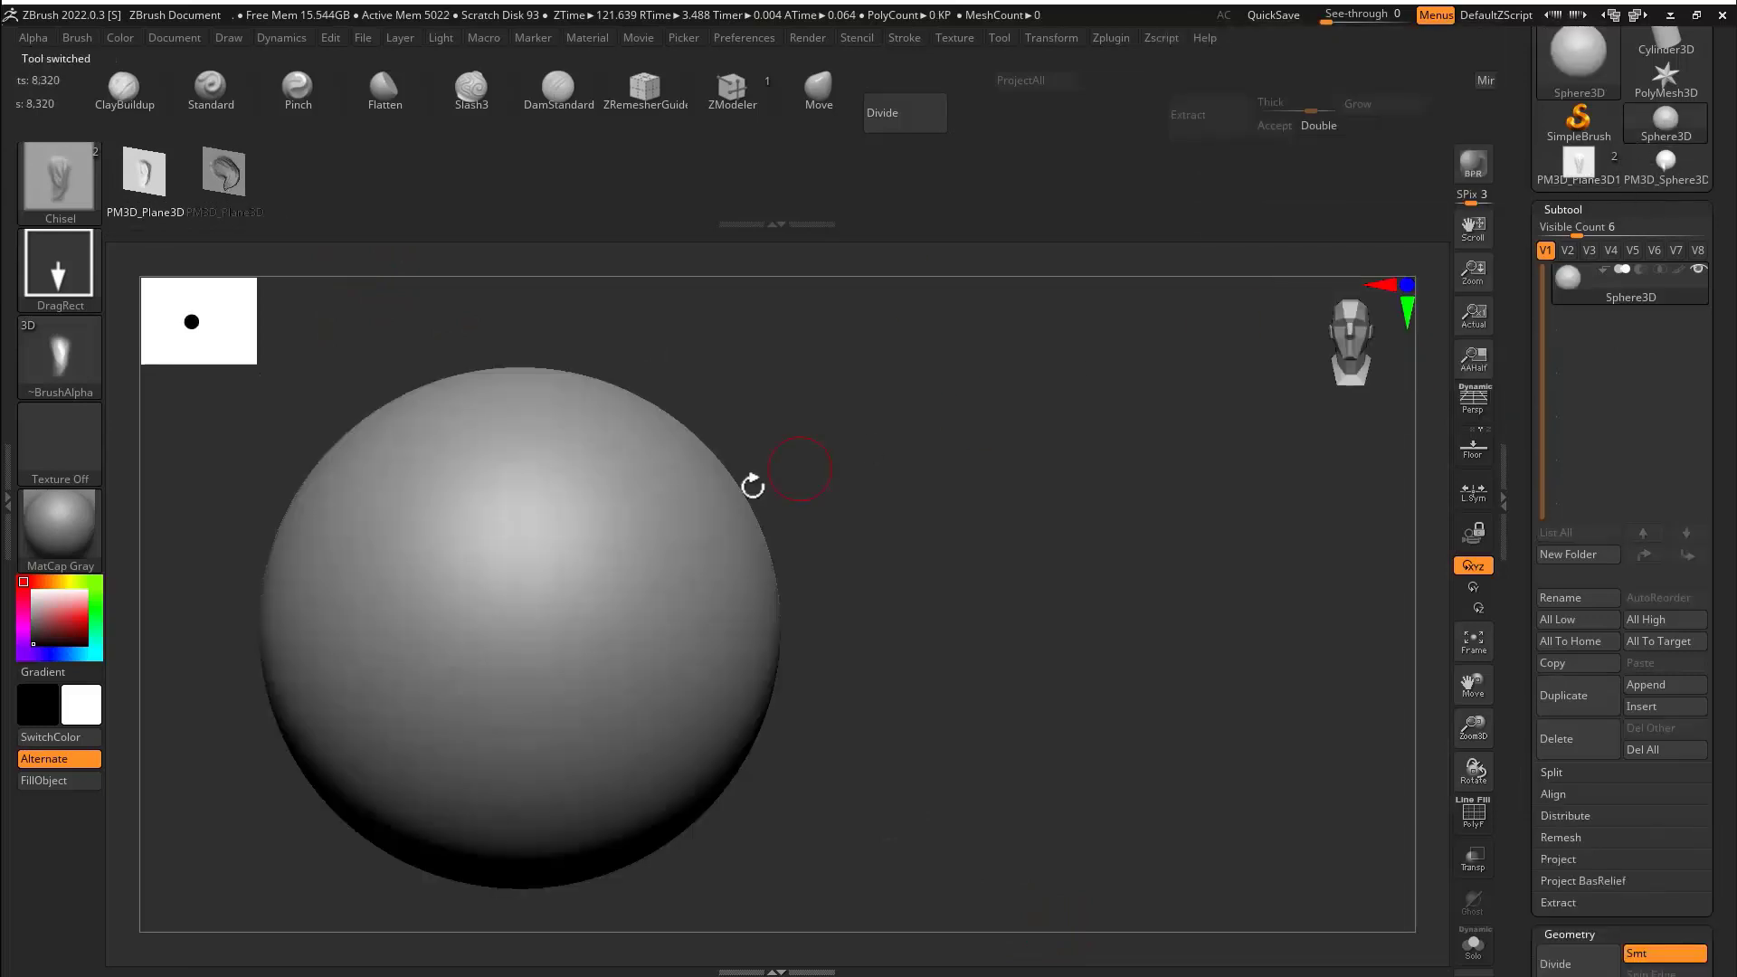
scroll(1518, 103, "up", 3)
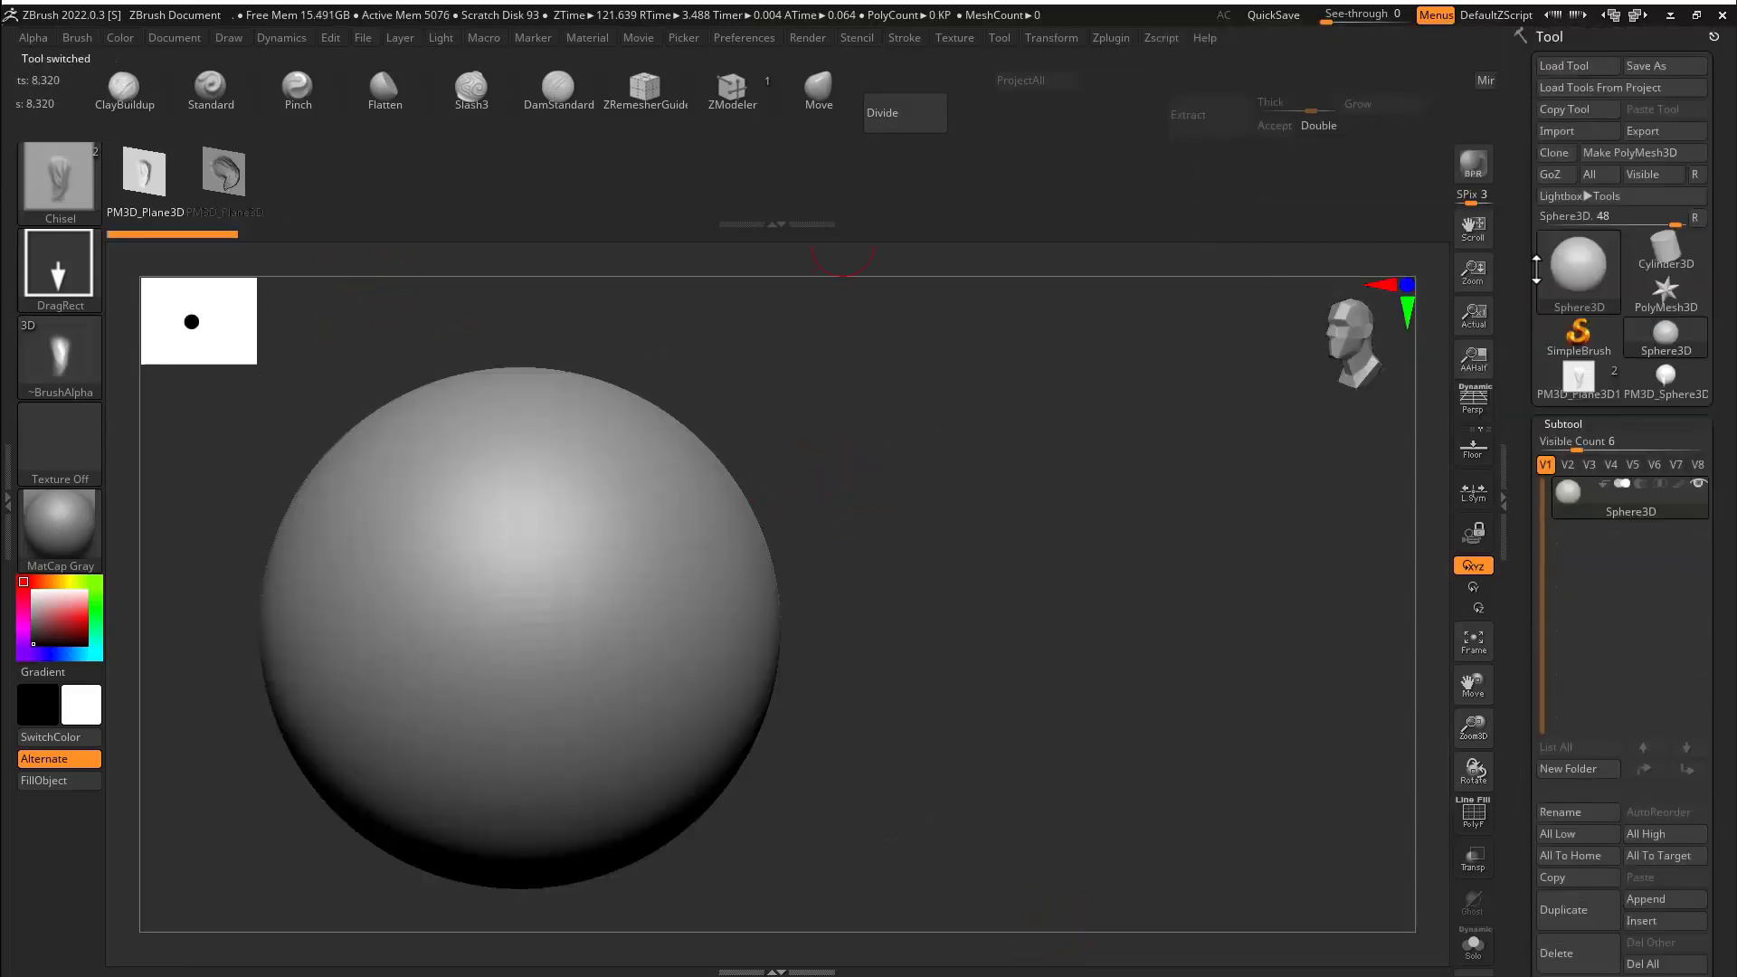
left_click(1626, 152)
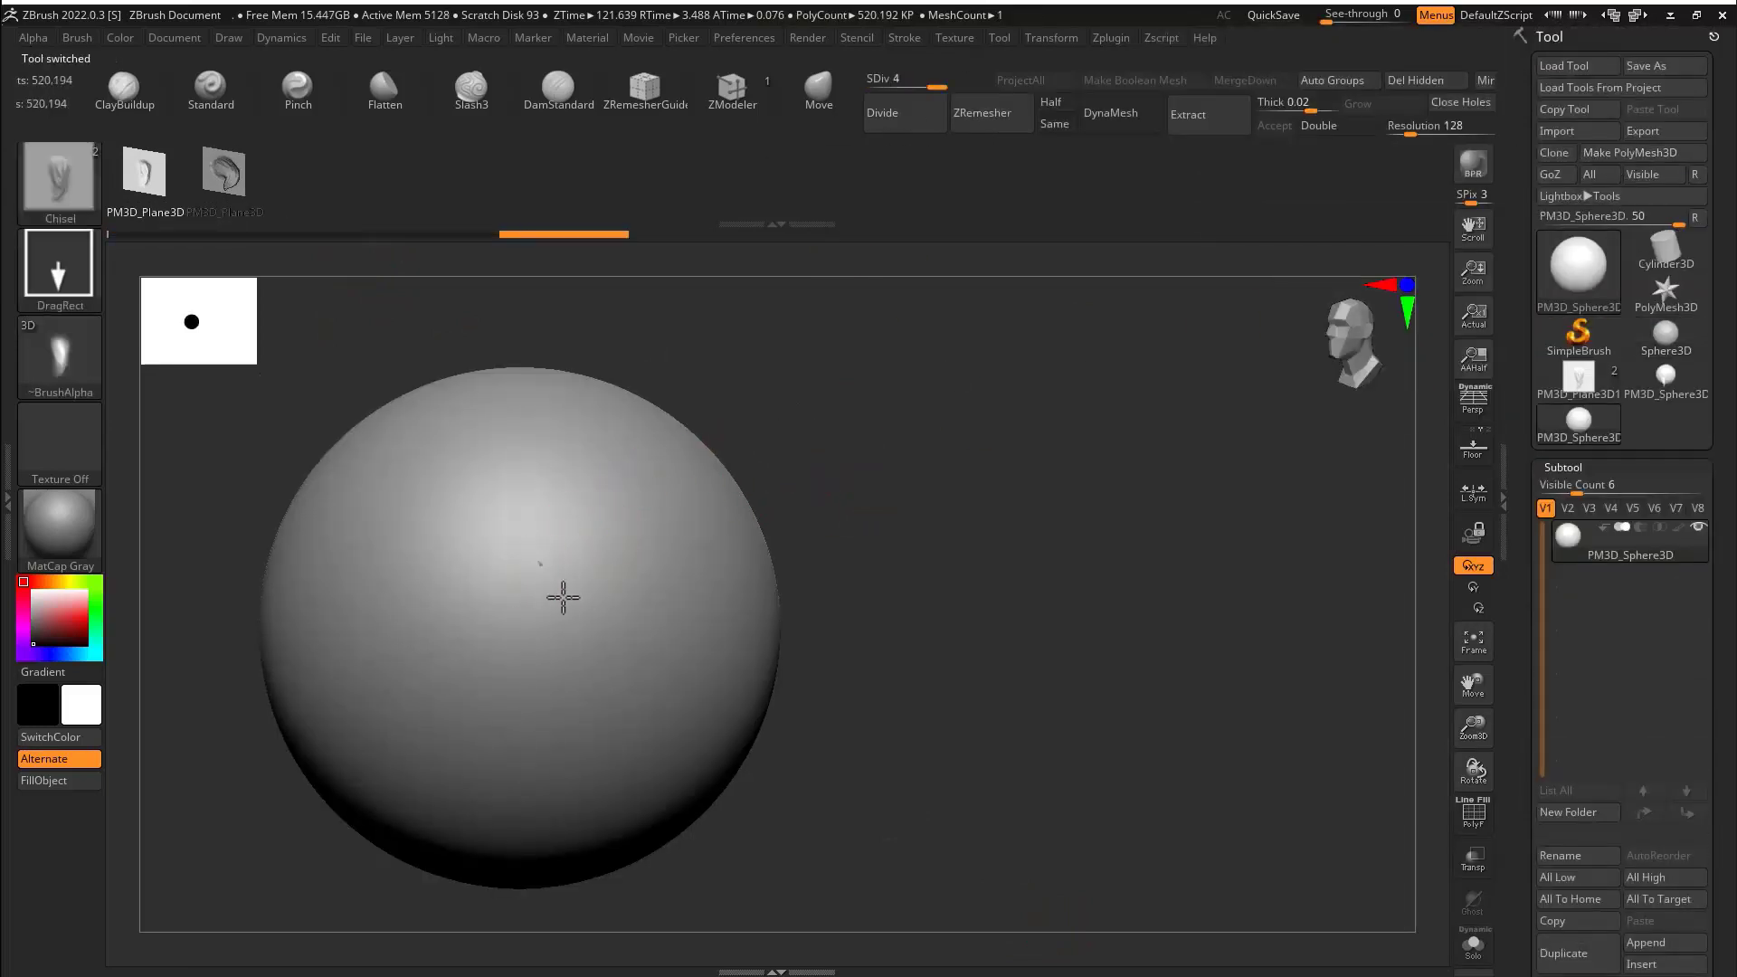
Stamp the new tuft shape on the front of the sphere and the larger horn shape beside it.
left_click_drag(562, 598, 508, 408)
key("ctrl+z")
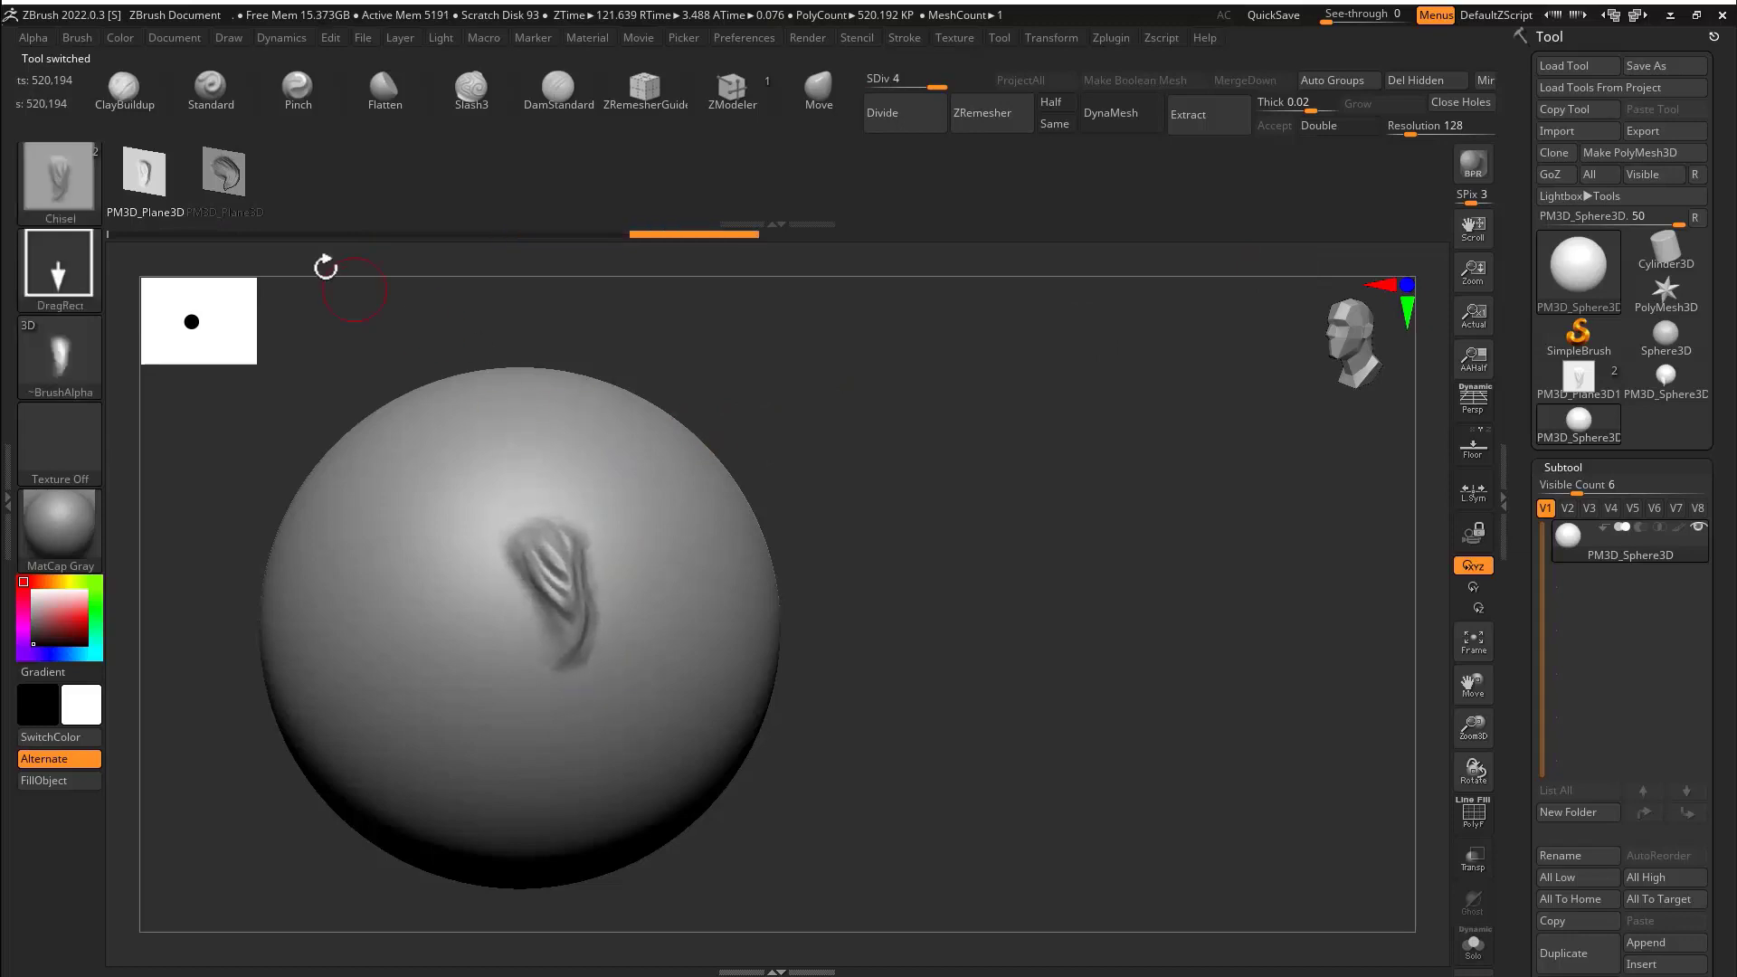
left_click(224, 173)
left_click_drag(814, 454, 706, 457)
left_click_drag(683, 593, 640, 442)
mouse_move(706, 312)
left_mouse_down()
mouse_move(866, 302)
mouse_move(919, 404)
mouse_move(859, 404)
left_mouse_up()
left_click_drag(524, 516, 542, 530, "shift")
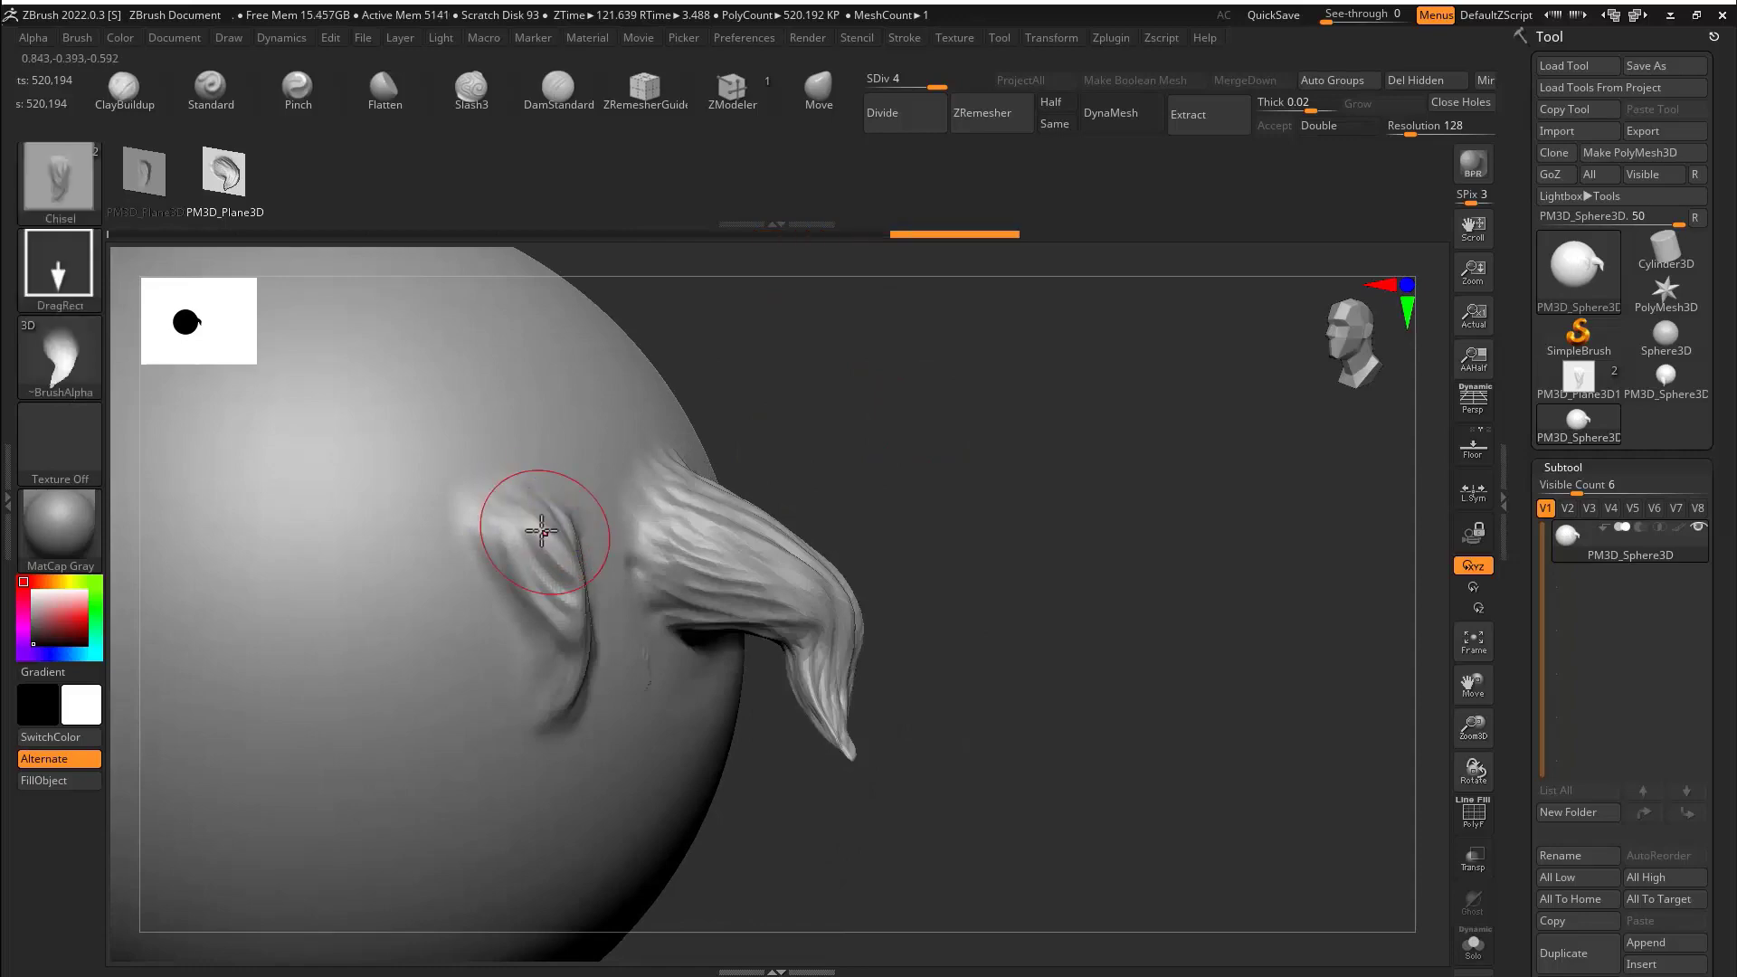
key("ctrl+z")
Adjust the profile of the stamped tuft on the sphere with the Move brush.
left_click(817, 90)
left_click_drag(653, 384, 559, 471)
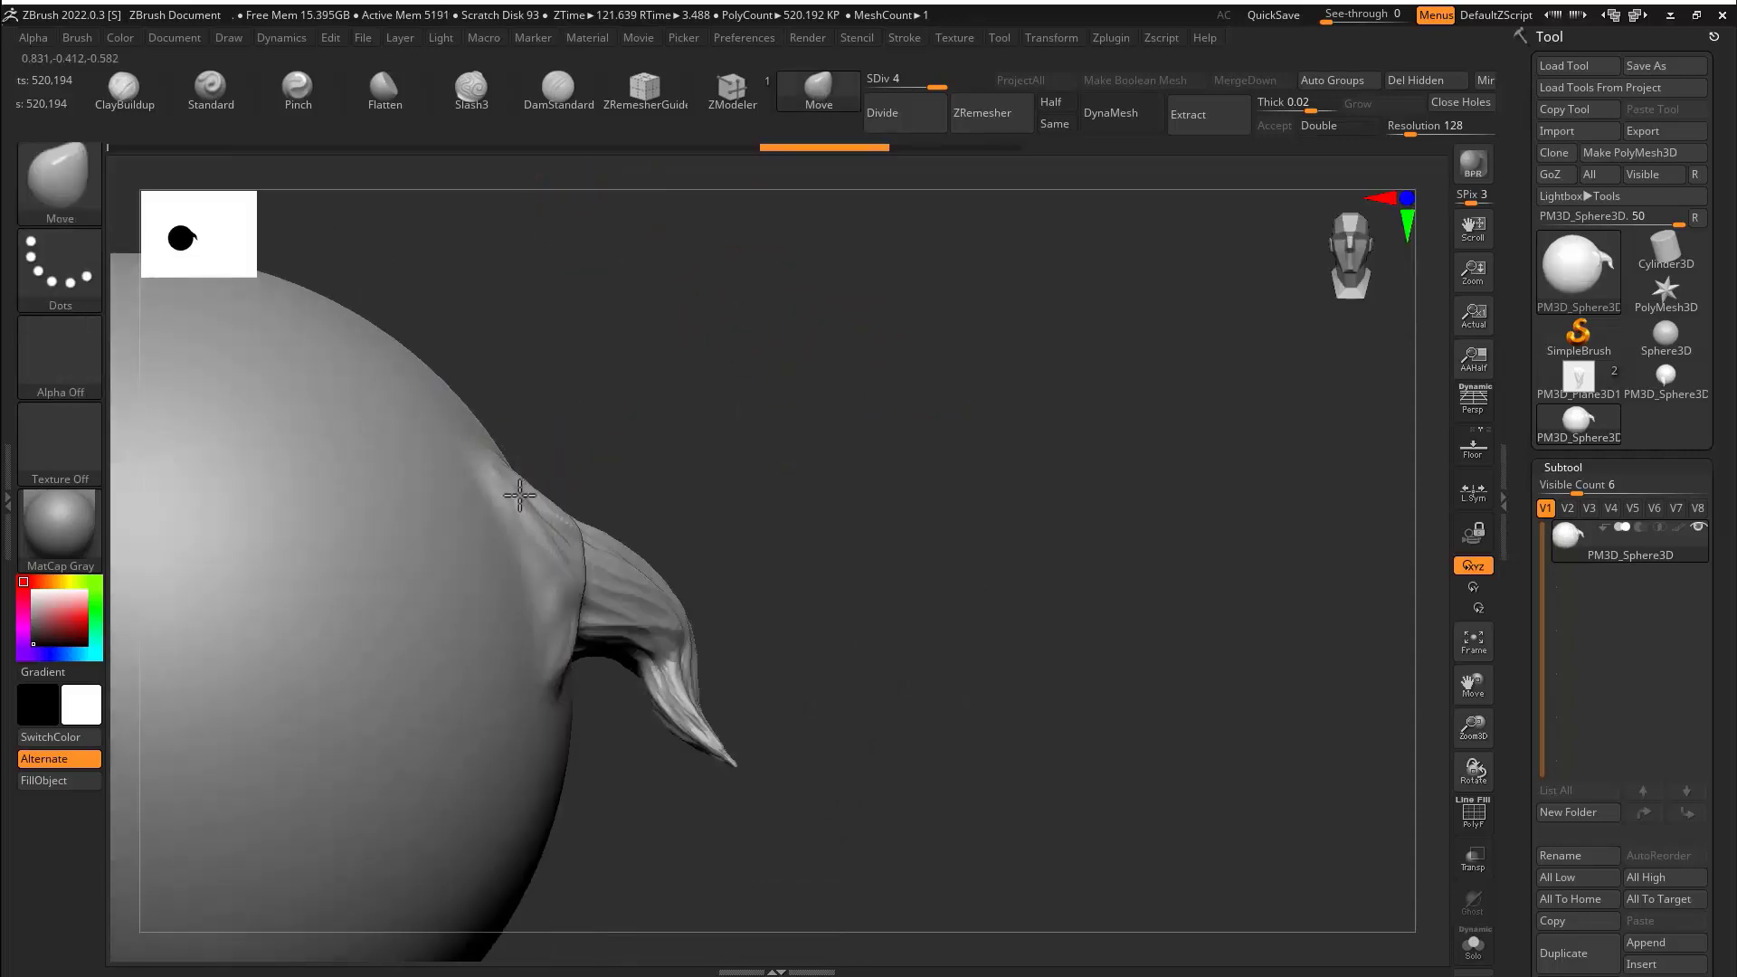
right_click_drag(552, 552, 511, 393)
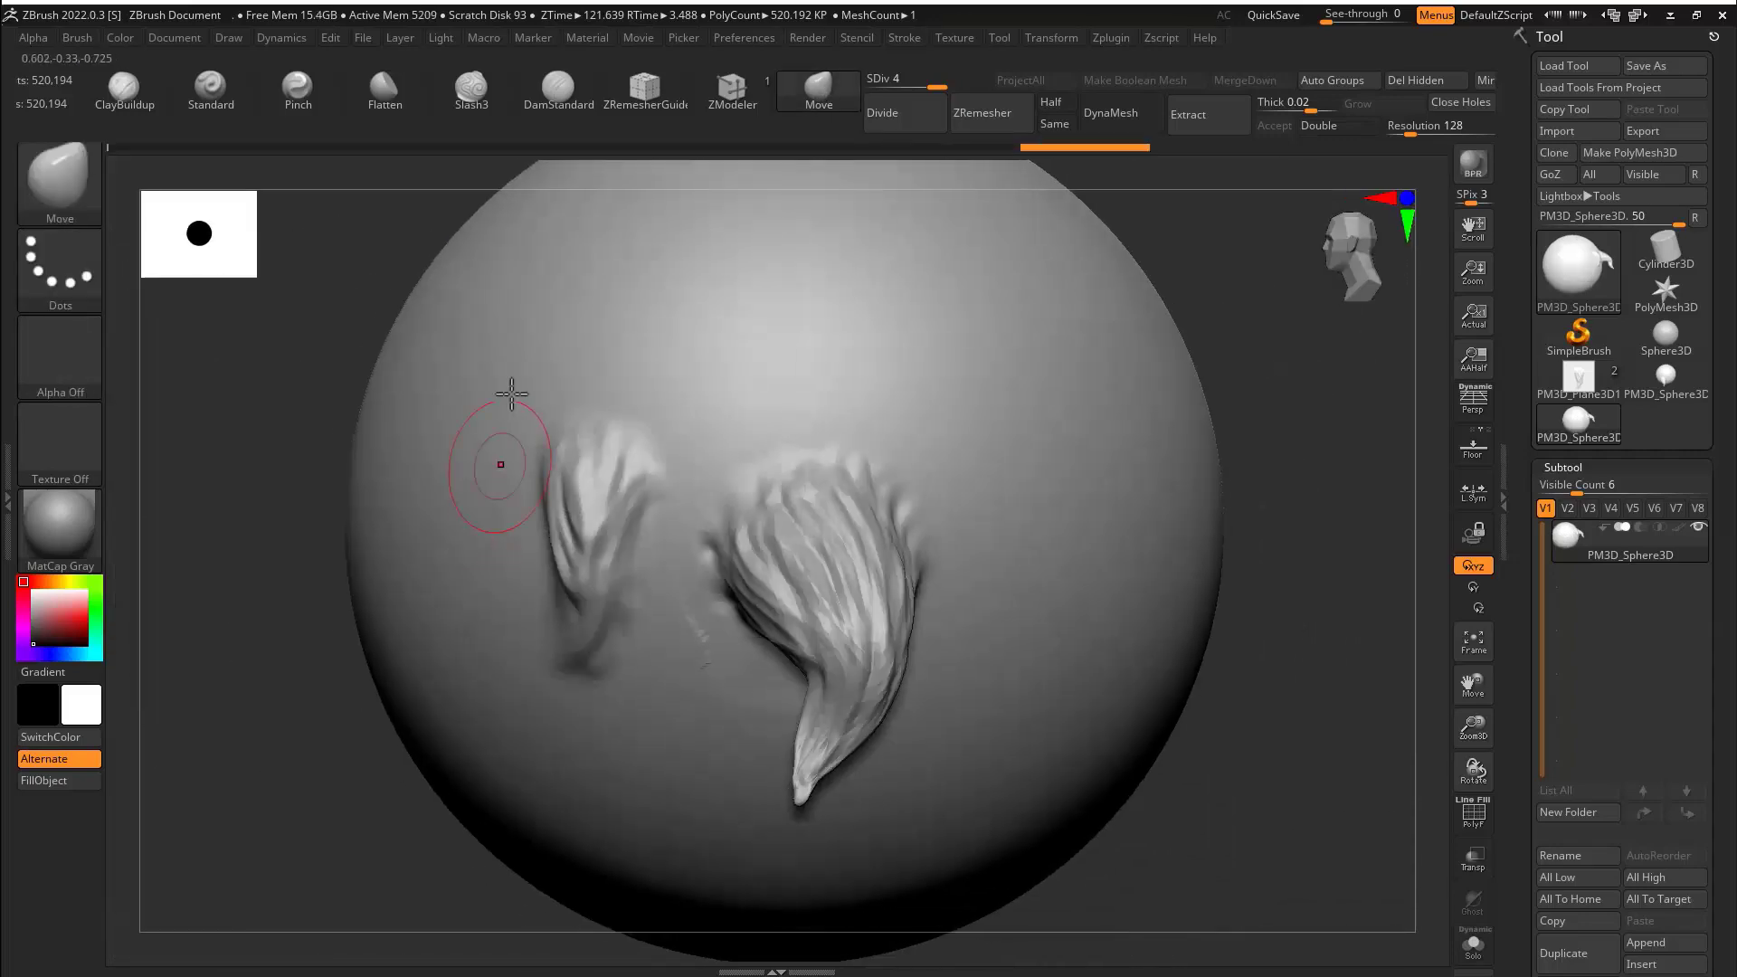
Stamp a cluster of small tufts with the multi-alpha Chisel brush above the two larger shapes on the sphere.
key("b")
left_click(406, 318)
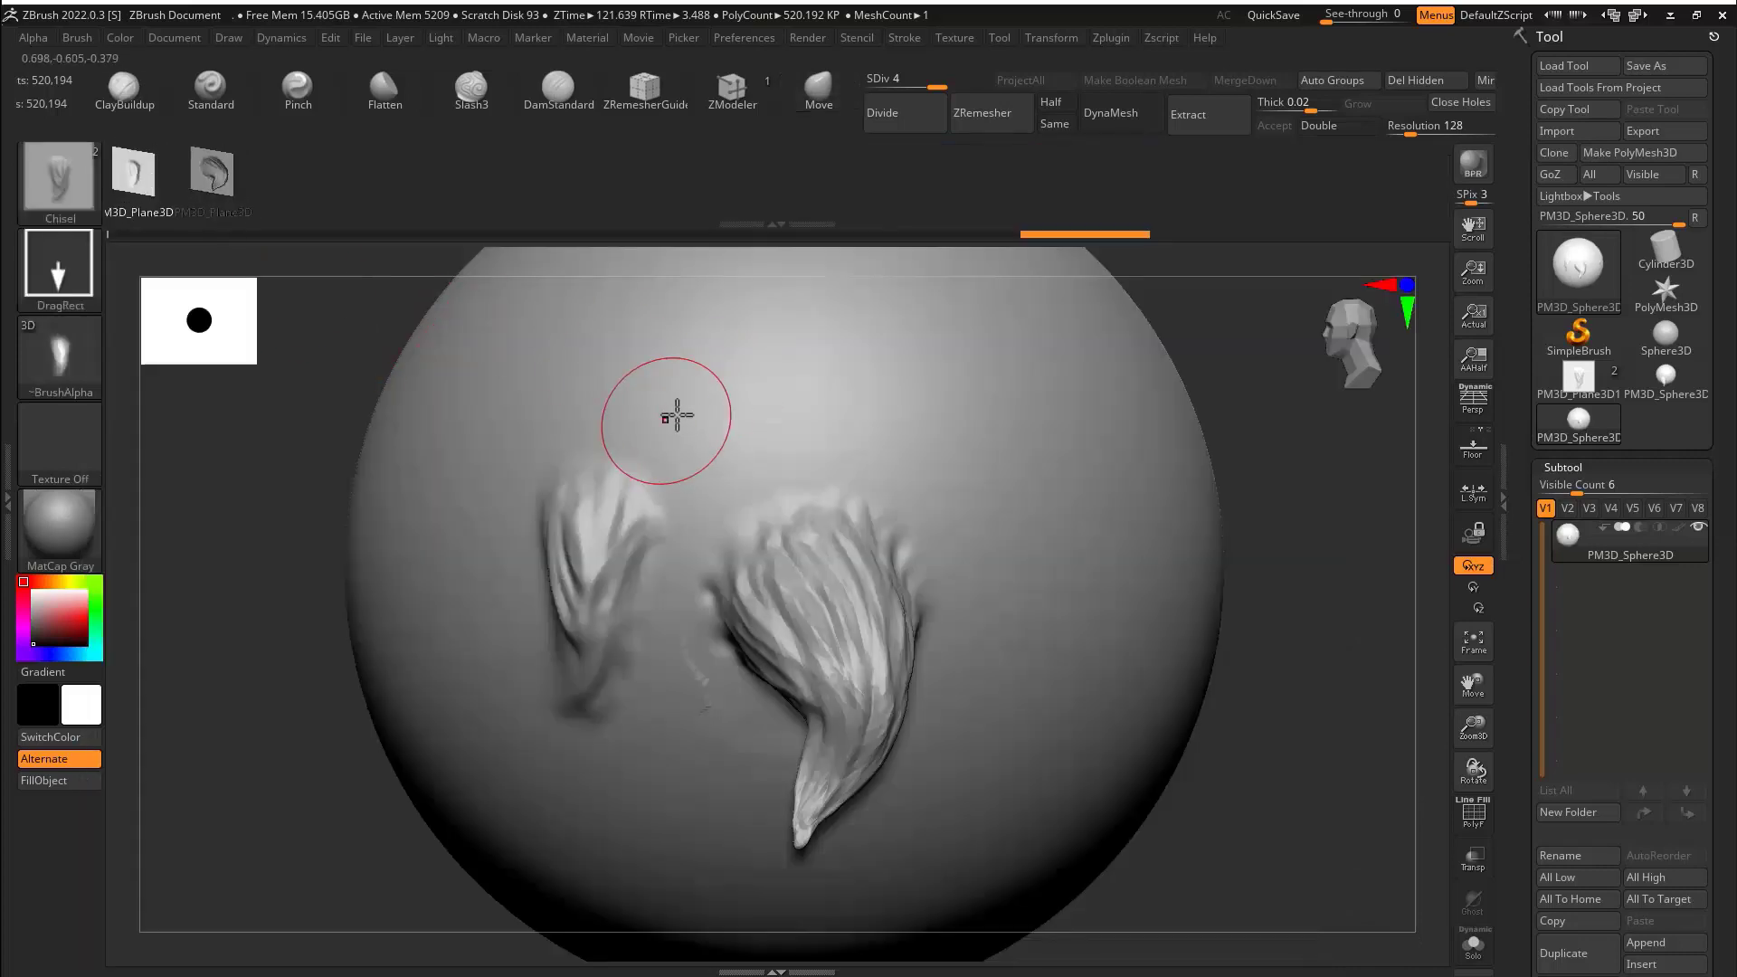
key("s")
left_click_drag(689, 450, 674, 450)
left_click_drag(675, 367, 664, 334)
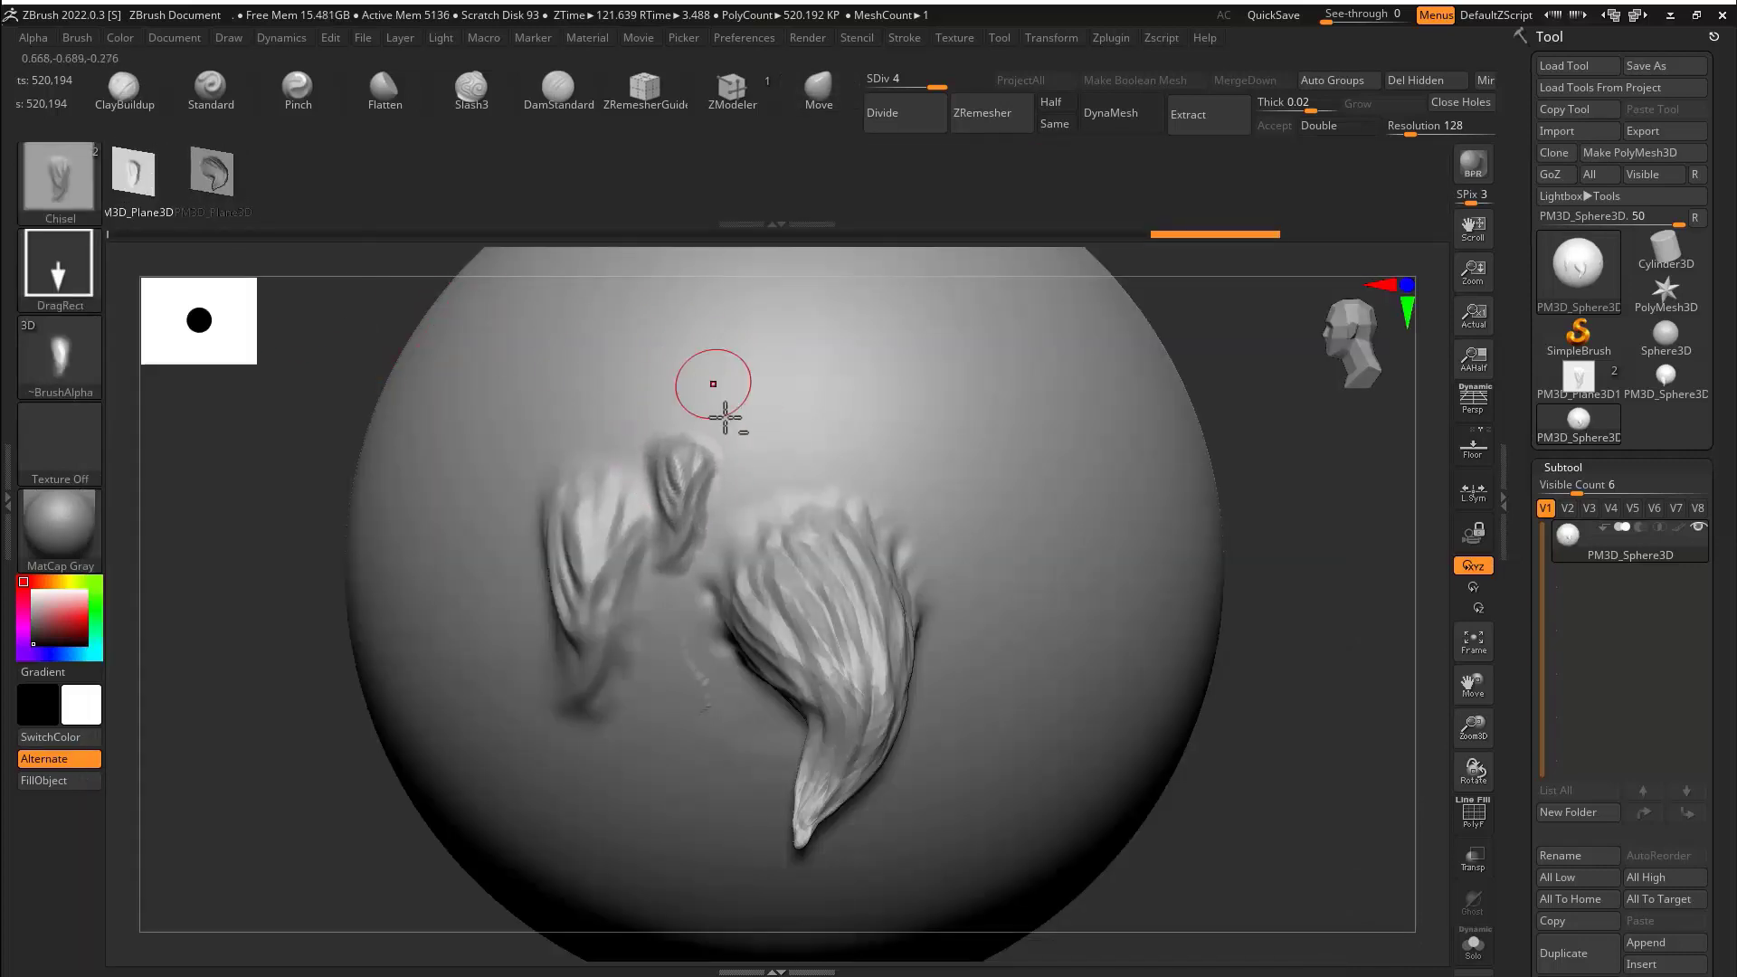
left_click_drag(737, 455, 766, 332)
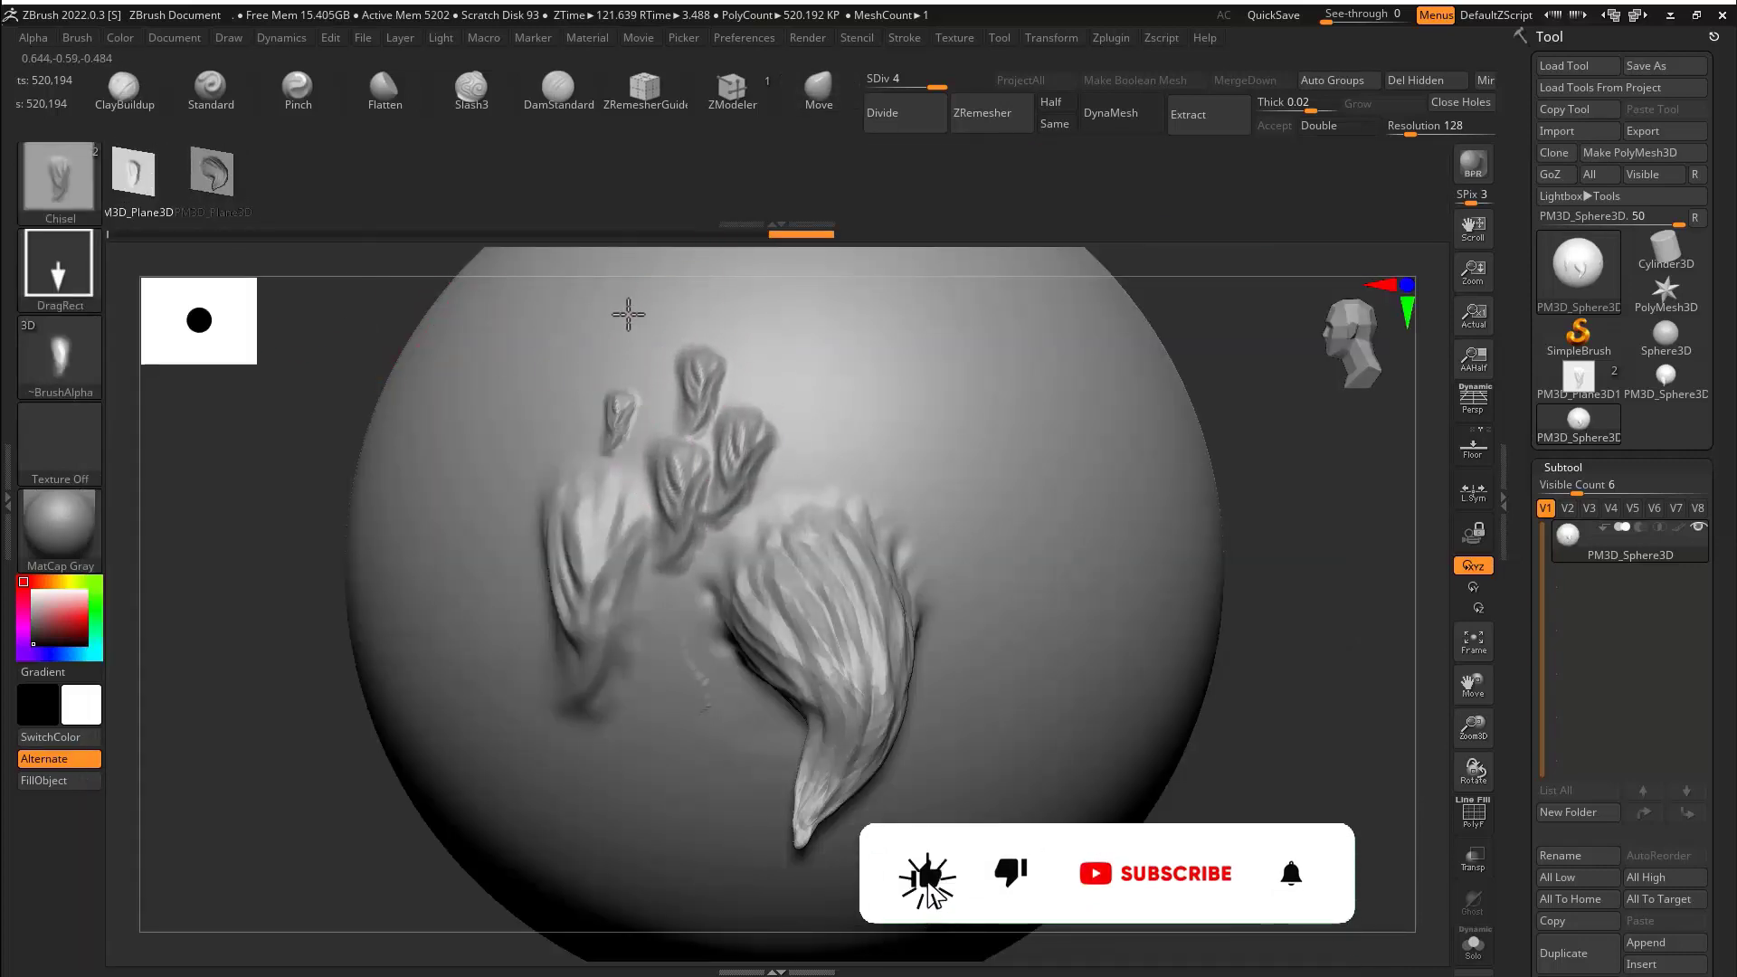
left_click_drag(628, 314, 631, 295)
left_click_drag(747, 369, 764, 270)
left_click_drag(785, 386, 819, 299)
left_click_drag(814, 418, 895, 305)
left_click_drag(1152, 308, 1140, 403, "alt")
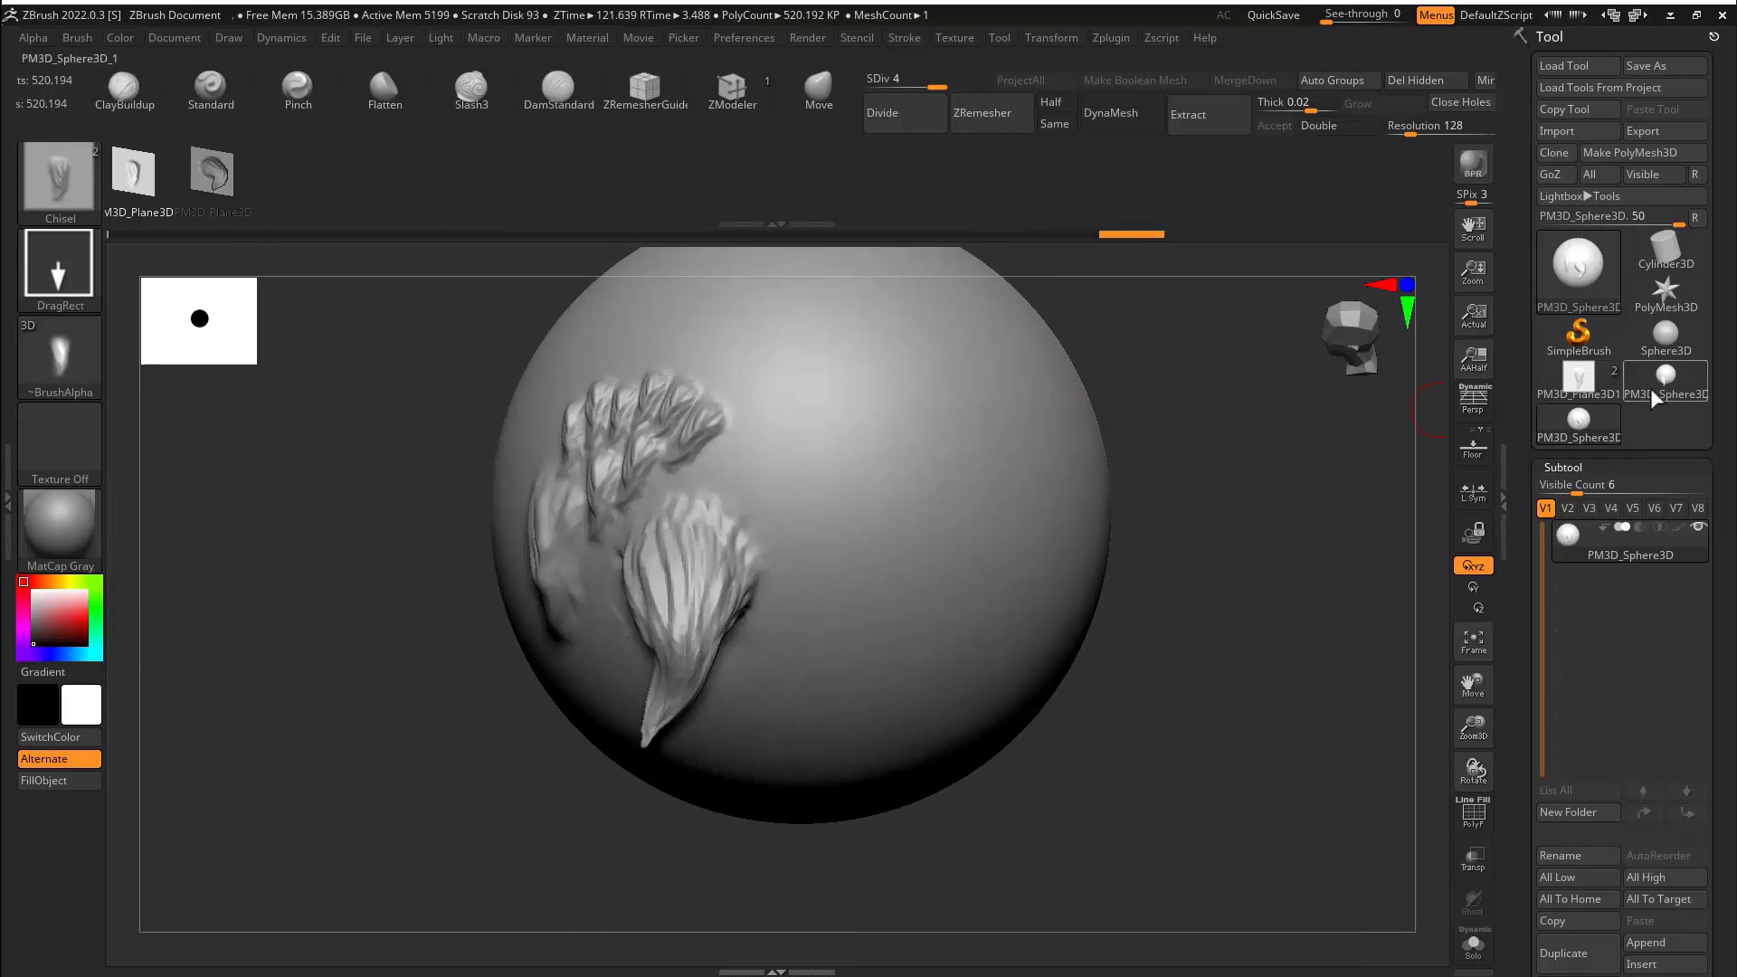
Return to the PM3D_Plane3D1 tool and hide the plane's upper and side margins around the tuft.
left_click(1578, 380)
left_click_drag(799, 450, 1007, 457)
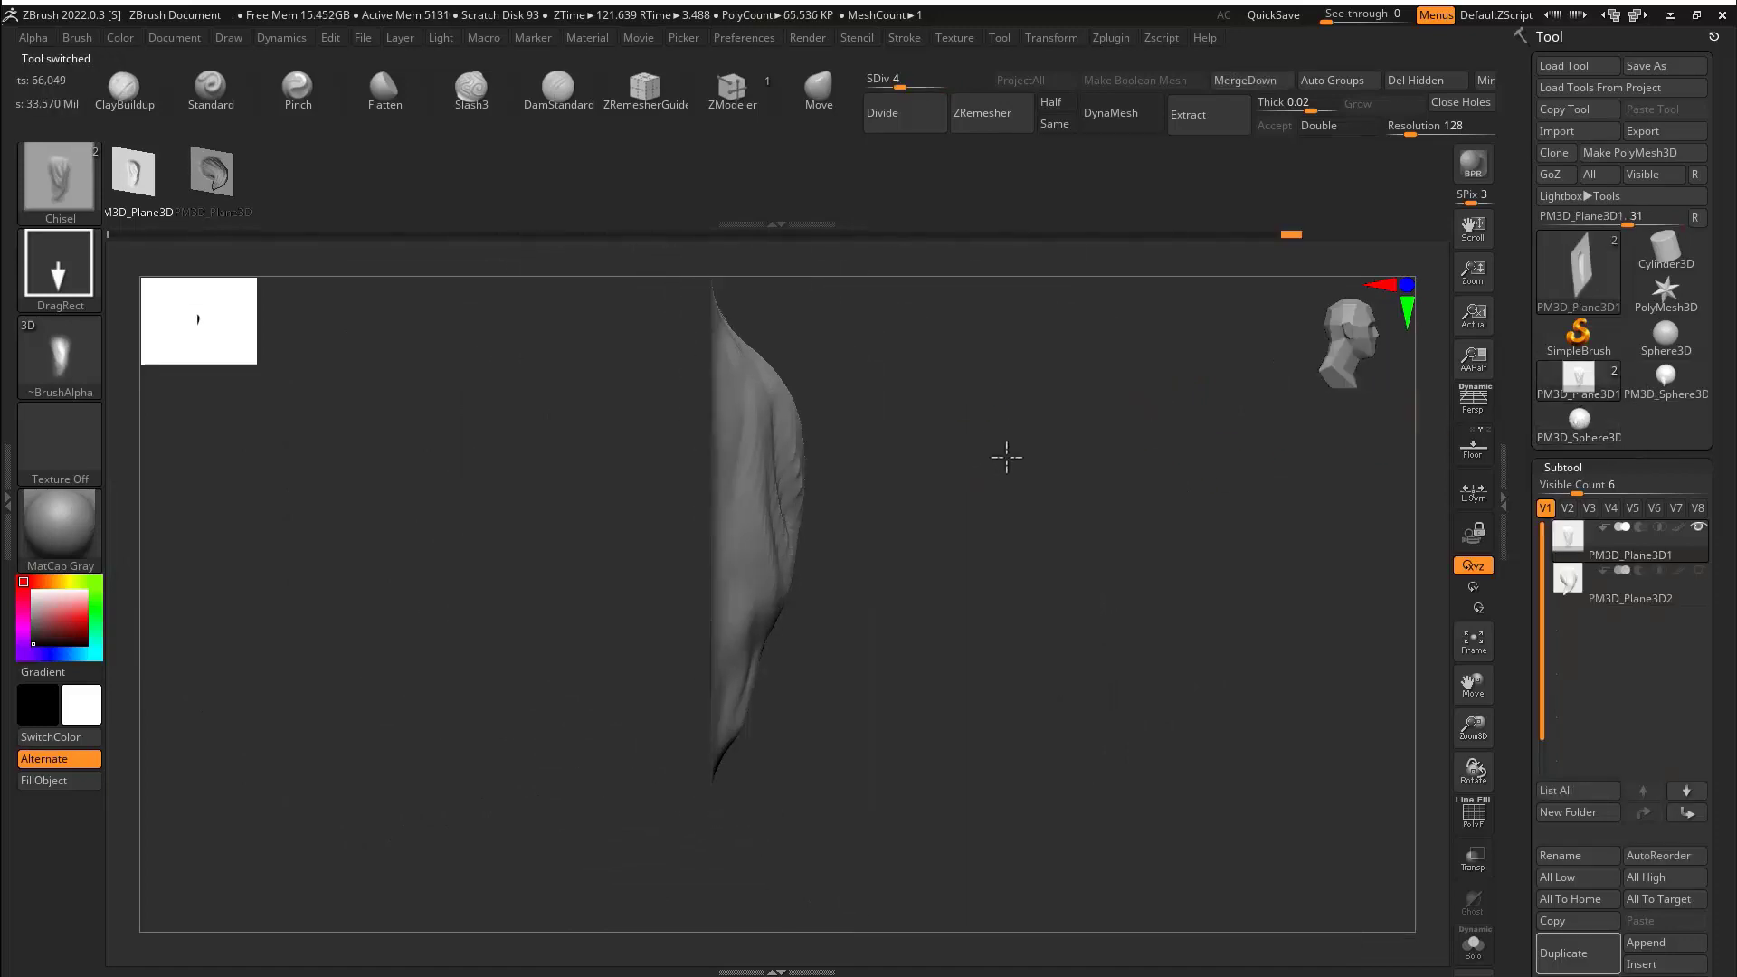
left_click(820, 100)
key("s")
left_click_drag(868, 442, 821, 435)
left_click_drag(1078, 364, 316, 447, "alt")
left_click_drag(1024, 337, 824, 911, "ctrl")
left_click_drag(398, 331, 584, 874, "ctrl")
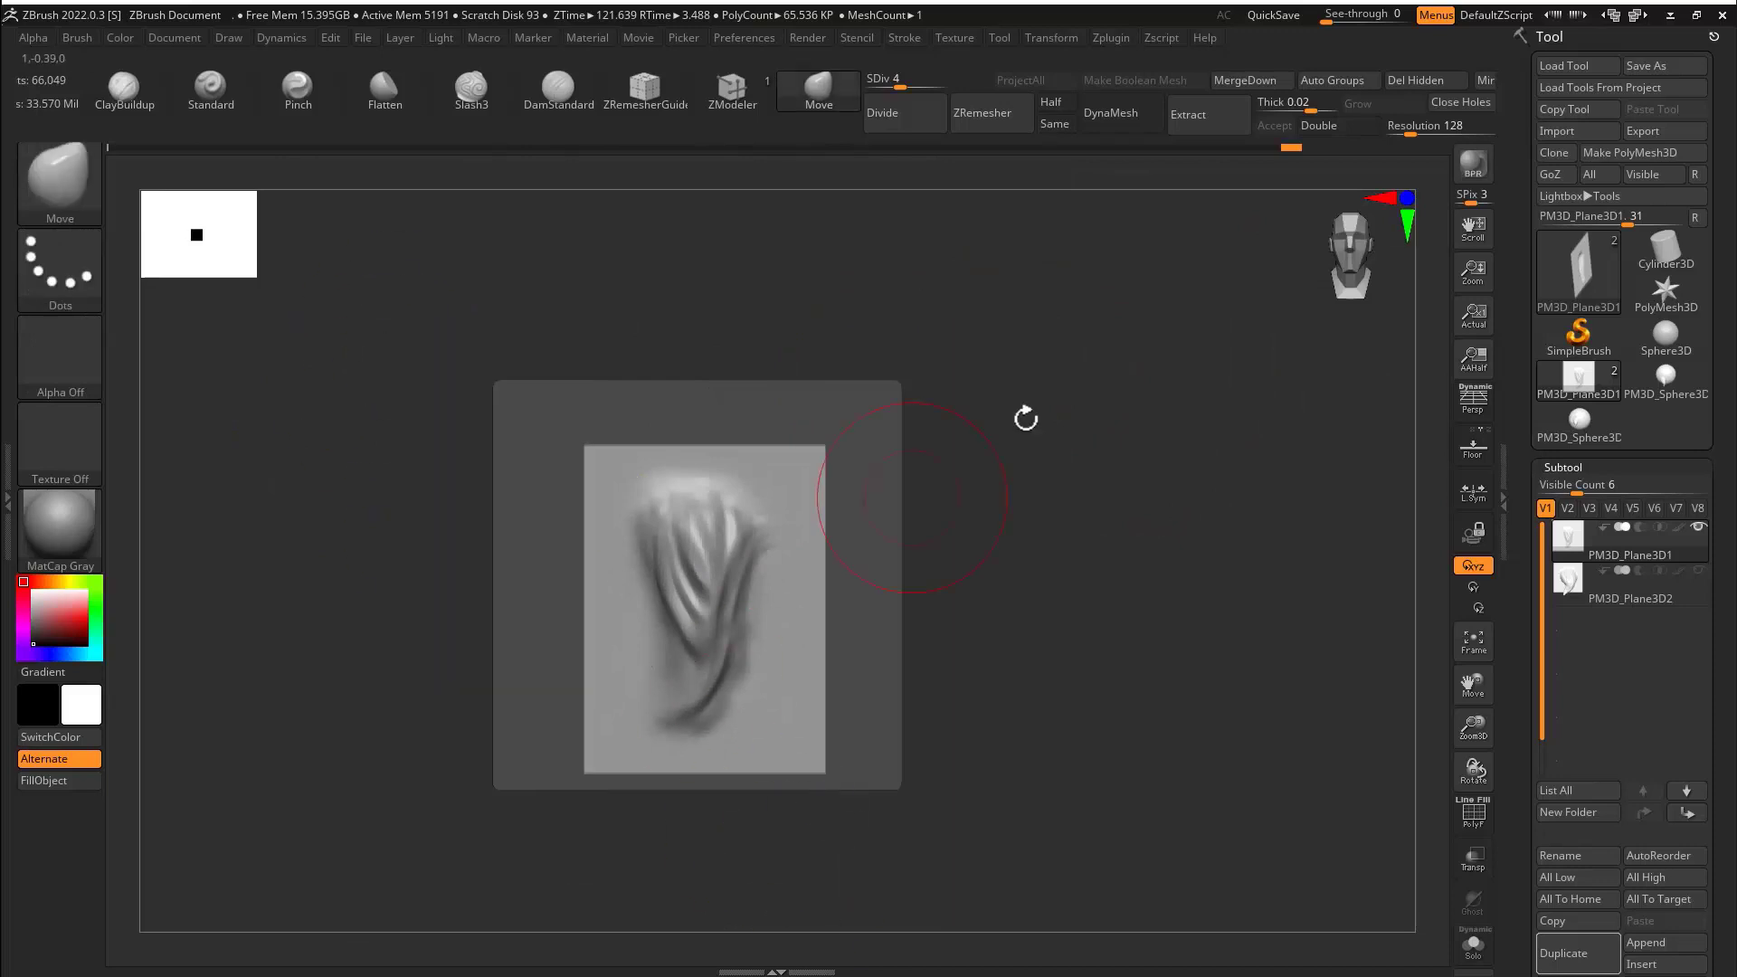
Flatten the sculpted tuft's raised side profile on the plane with the Move brush, from its upper edge to its lower end.
mouse_move(1024, 419)
left_mouse_down("shift")
mouse_move(912, 475)
mouse_move(813, 373)
mouse_move(718, 362)
left_mouse_up("shift")
left_click_drag(777, 491, 729, 490)
left_click_drag(735, 632, 702, 632)
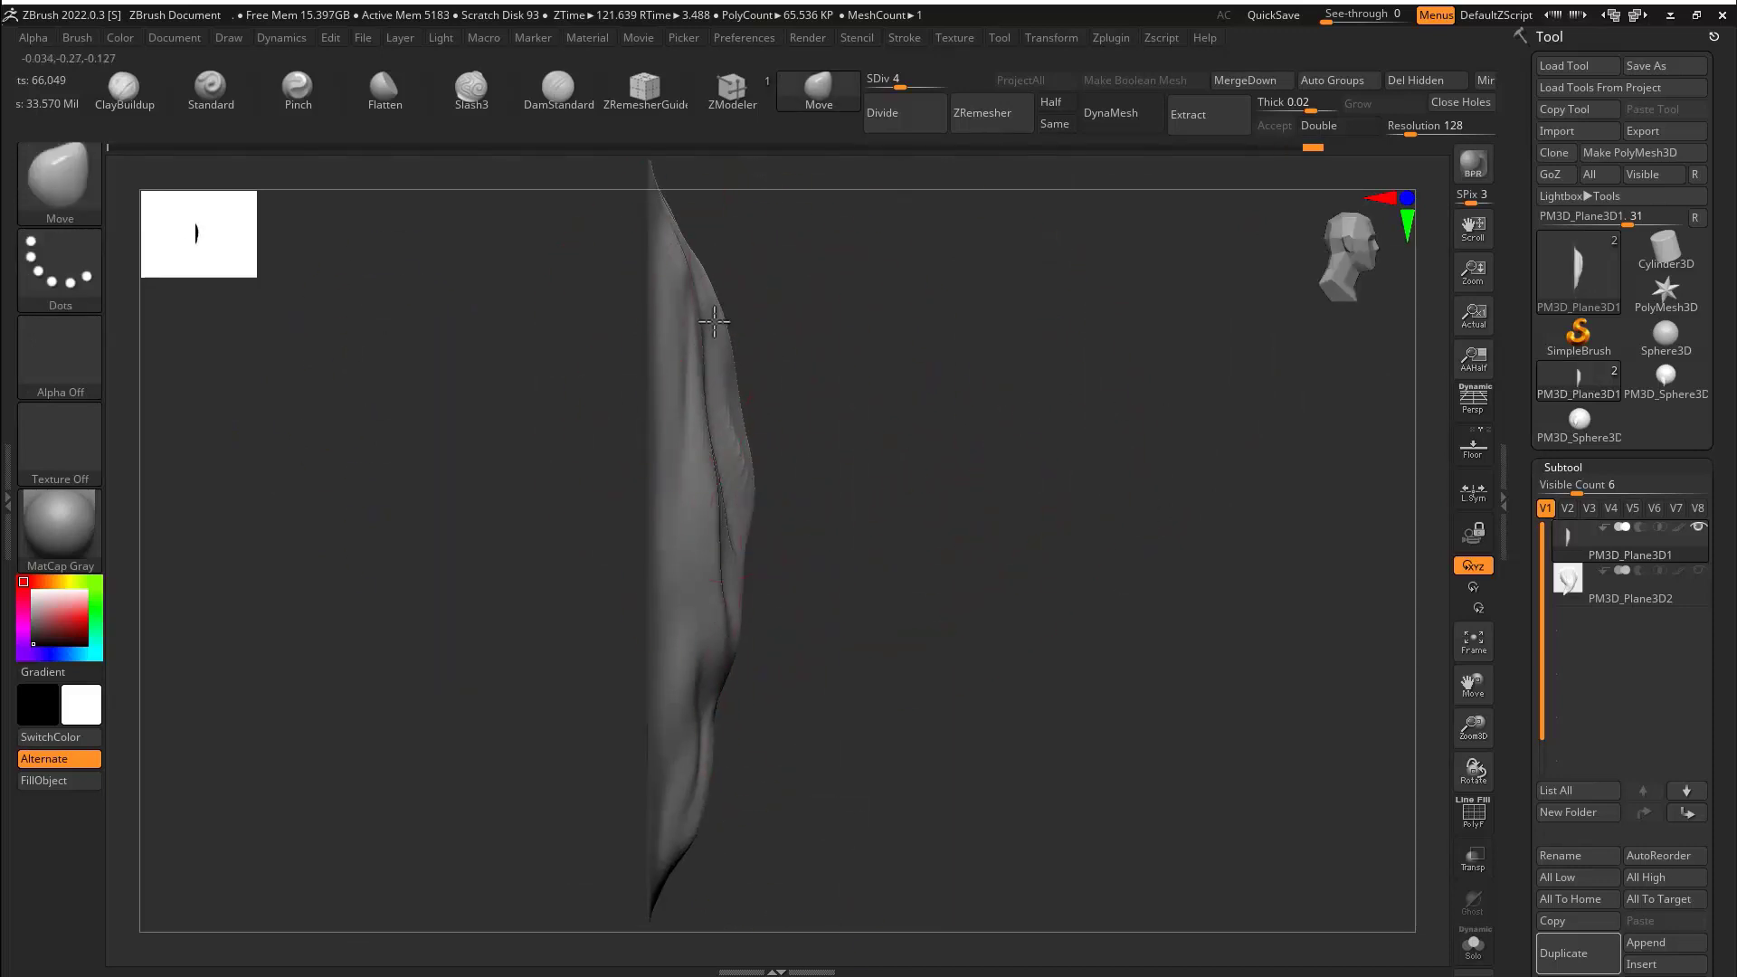
left_click_drag(724, 330, 696, 336)
left_click_drag(752, 489, 723, 489)
left_click_drag(731, 669, 707, 688)
mouse_move(996, 497)
left_mouse_down()
mouse_move(835, 507)
mouse_move(1393, 426)
mouse_move(981, 578)
mouse_move(859, 425)
left_mouse_up()
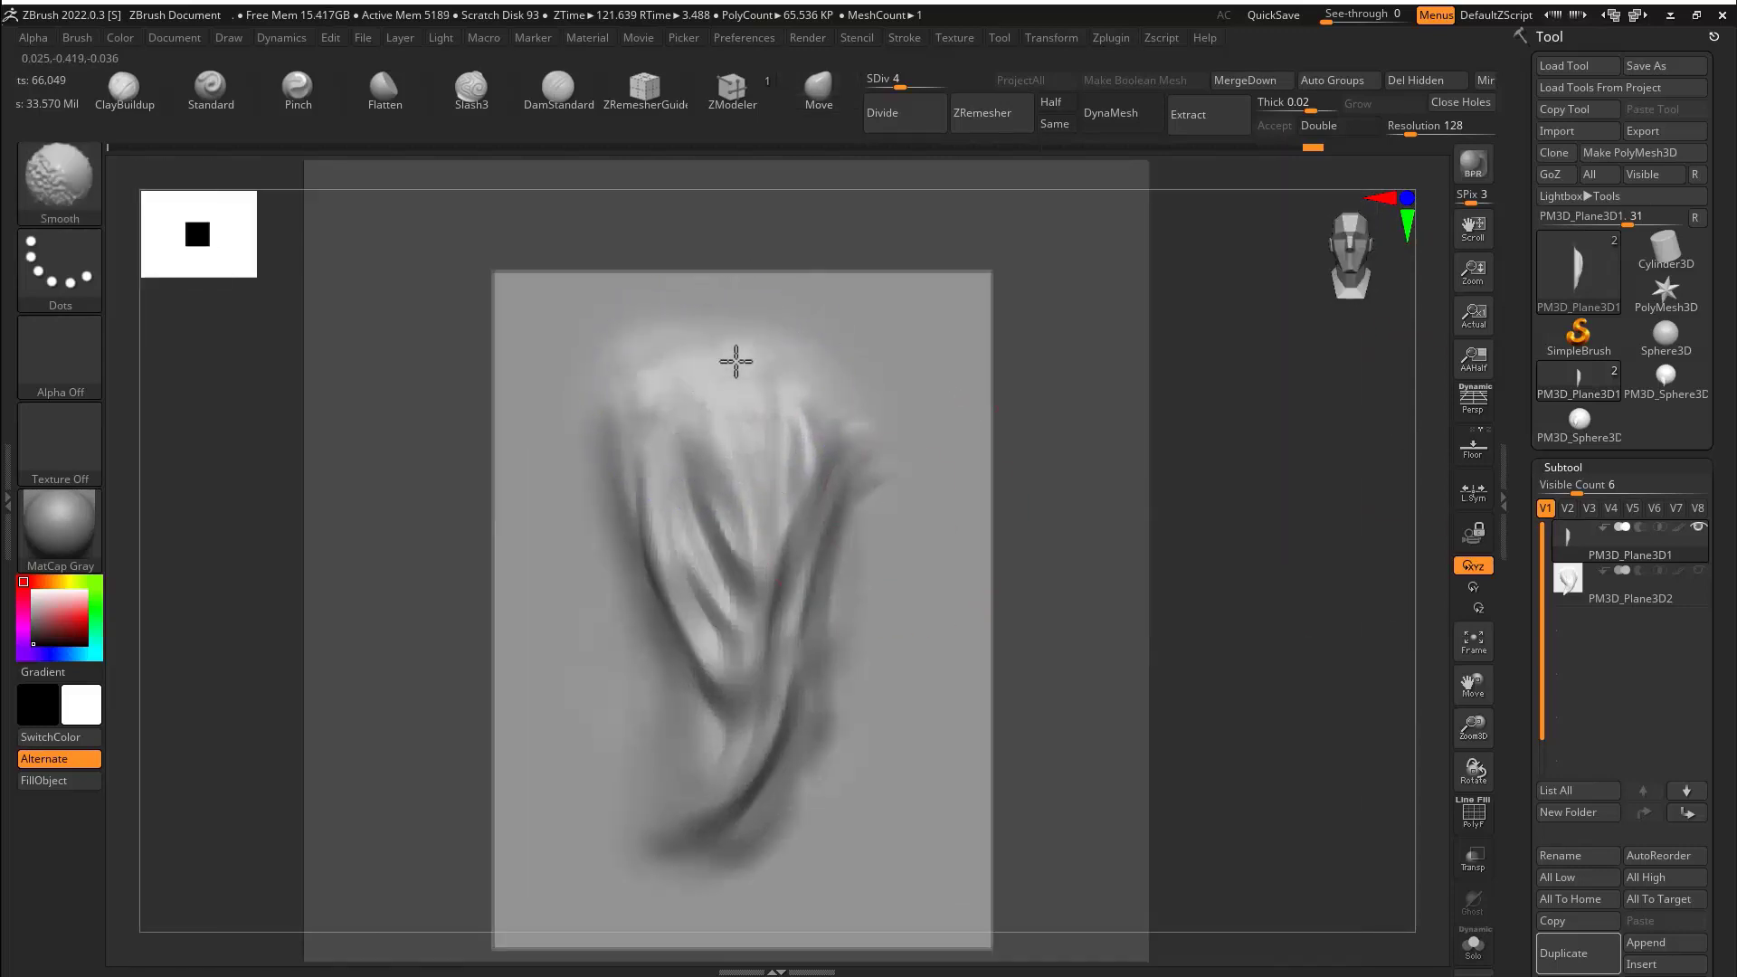
mouse_move(1204, 398)
left_mouse_down("alt")
mouse_move(1027, 426)
mouse_move(990, 483)
left_mouse_up("alt")
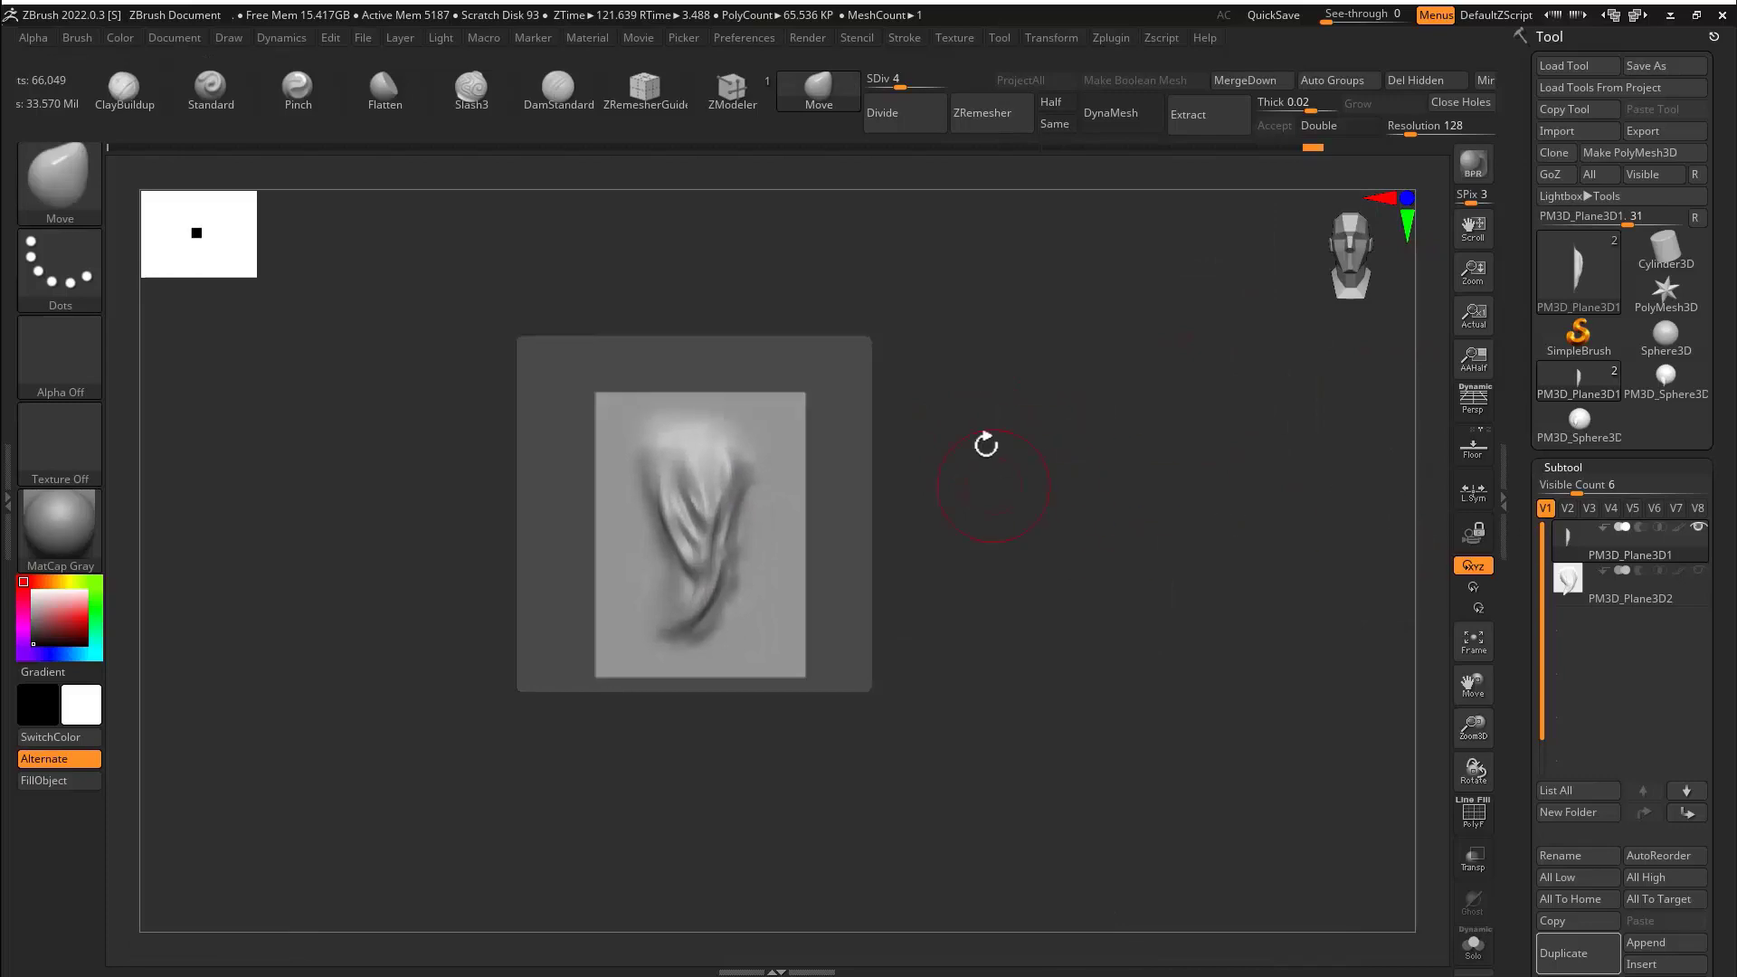
Show the PM3D_Plane3D2 subtool again and create a new multi-alpha brush from both sculpted planes based on the Chisel brush.
left_click(1700, 571)
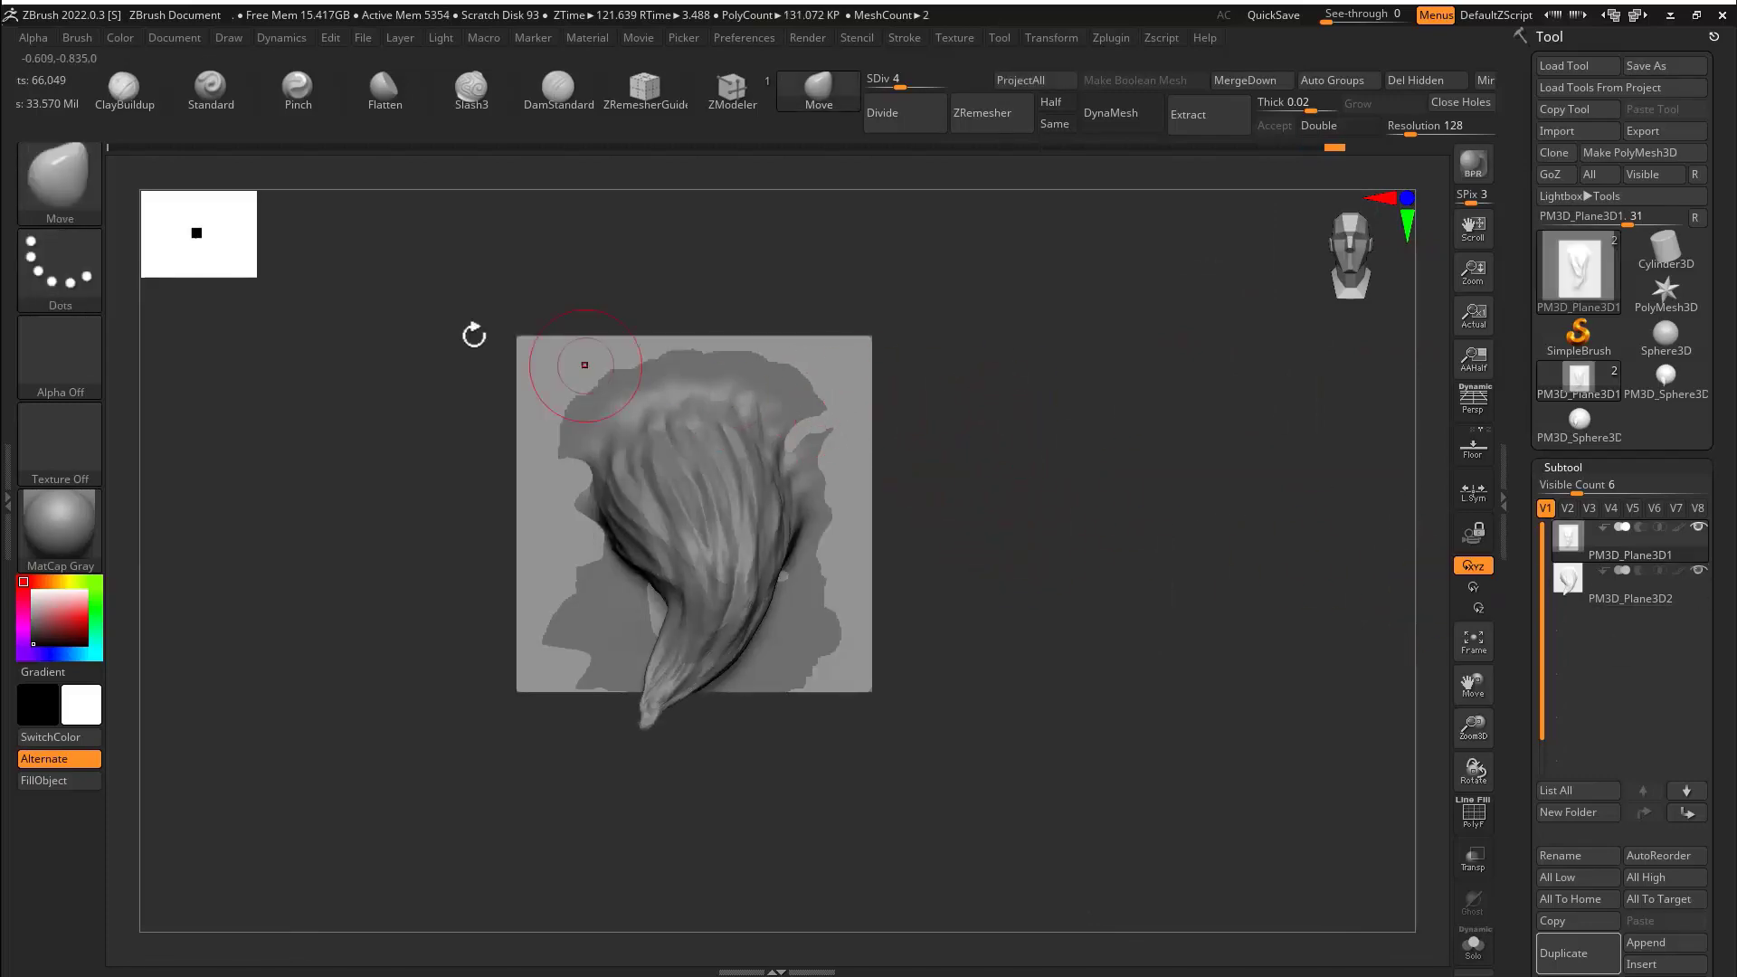
key("b")
left_click(435, 329)
key("b")
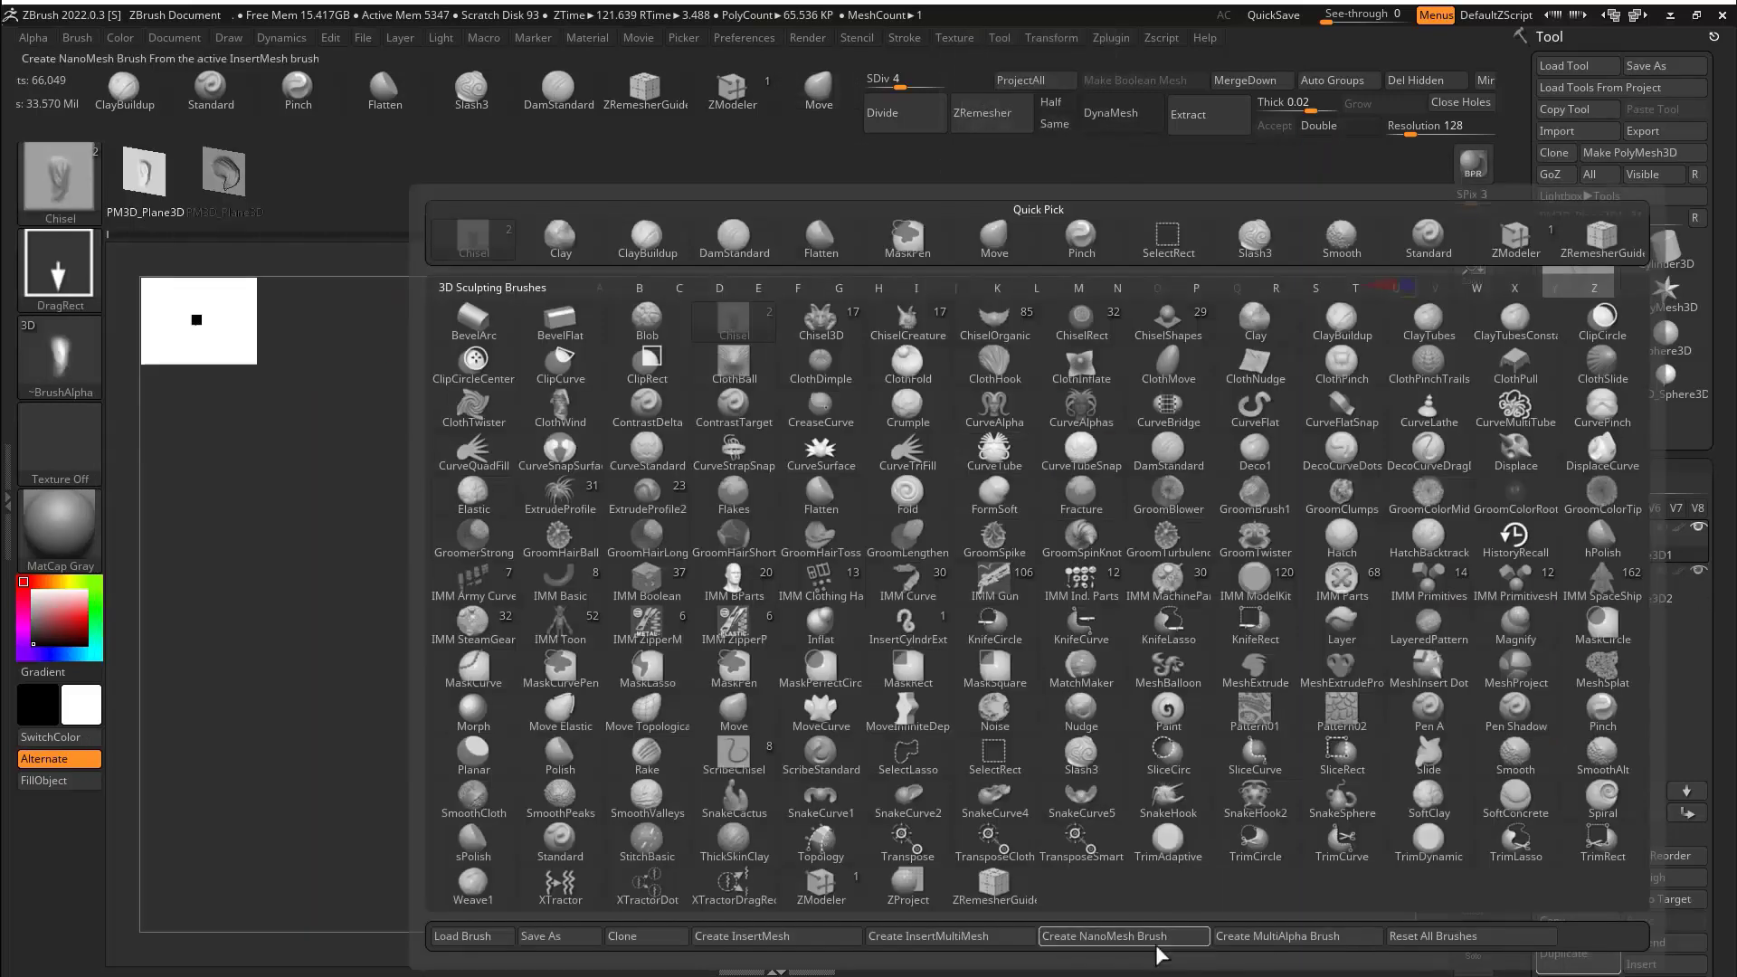
left_click(1155, 947)
Return to the sphere tool and stamp the flattened tuft alpha at several spots beside and below the existing tufts.
left_click(1606, 435)
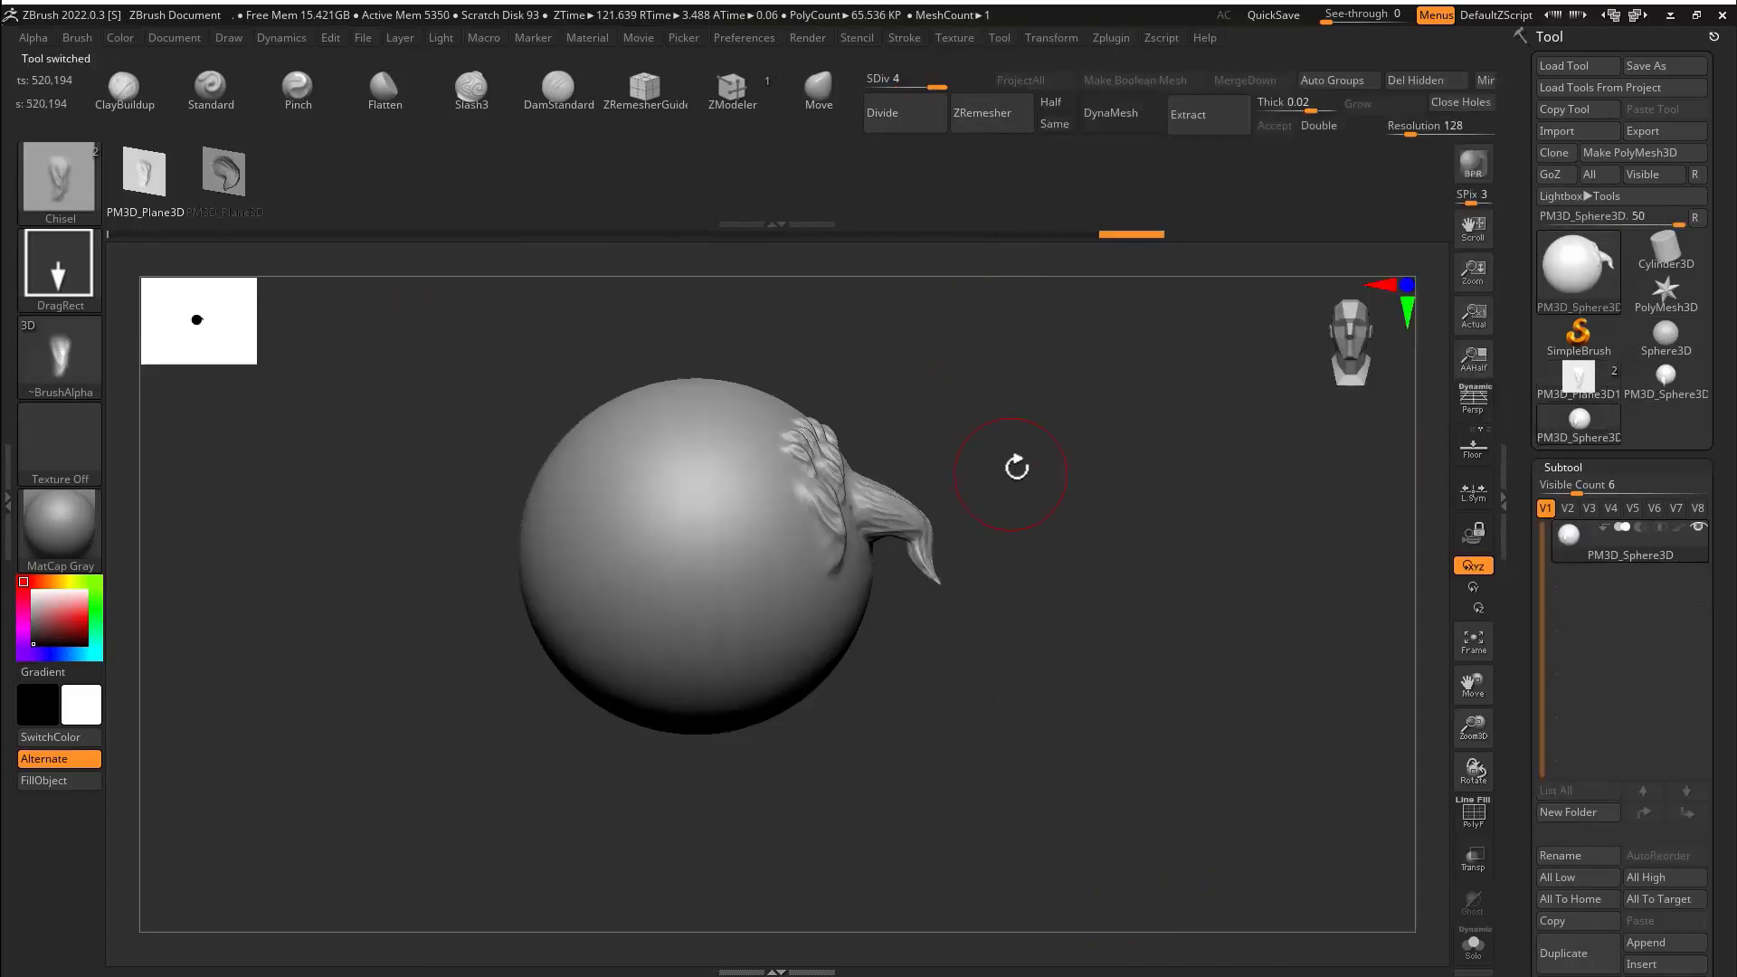
mouse_move(711, 504)
left_mouse_down()
mouse_move(686, 543)
mouse_move(606, 459)
left_mouse_up()
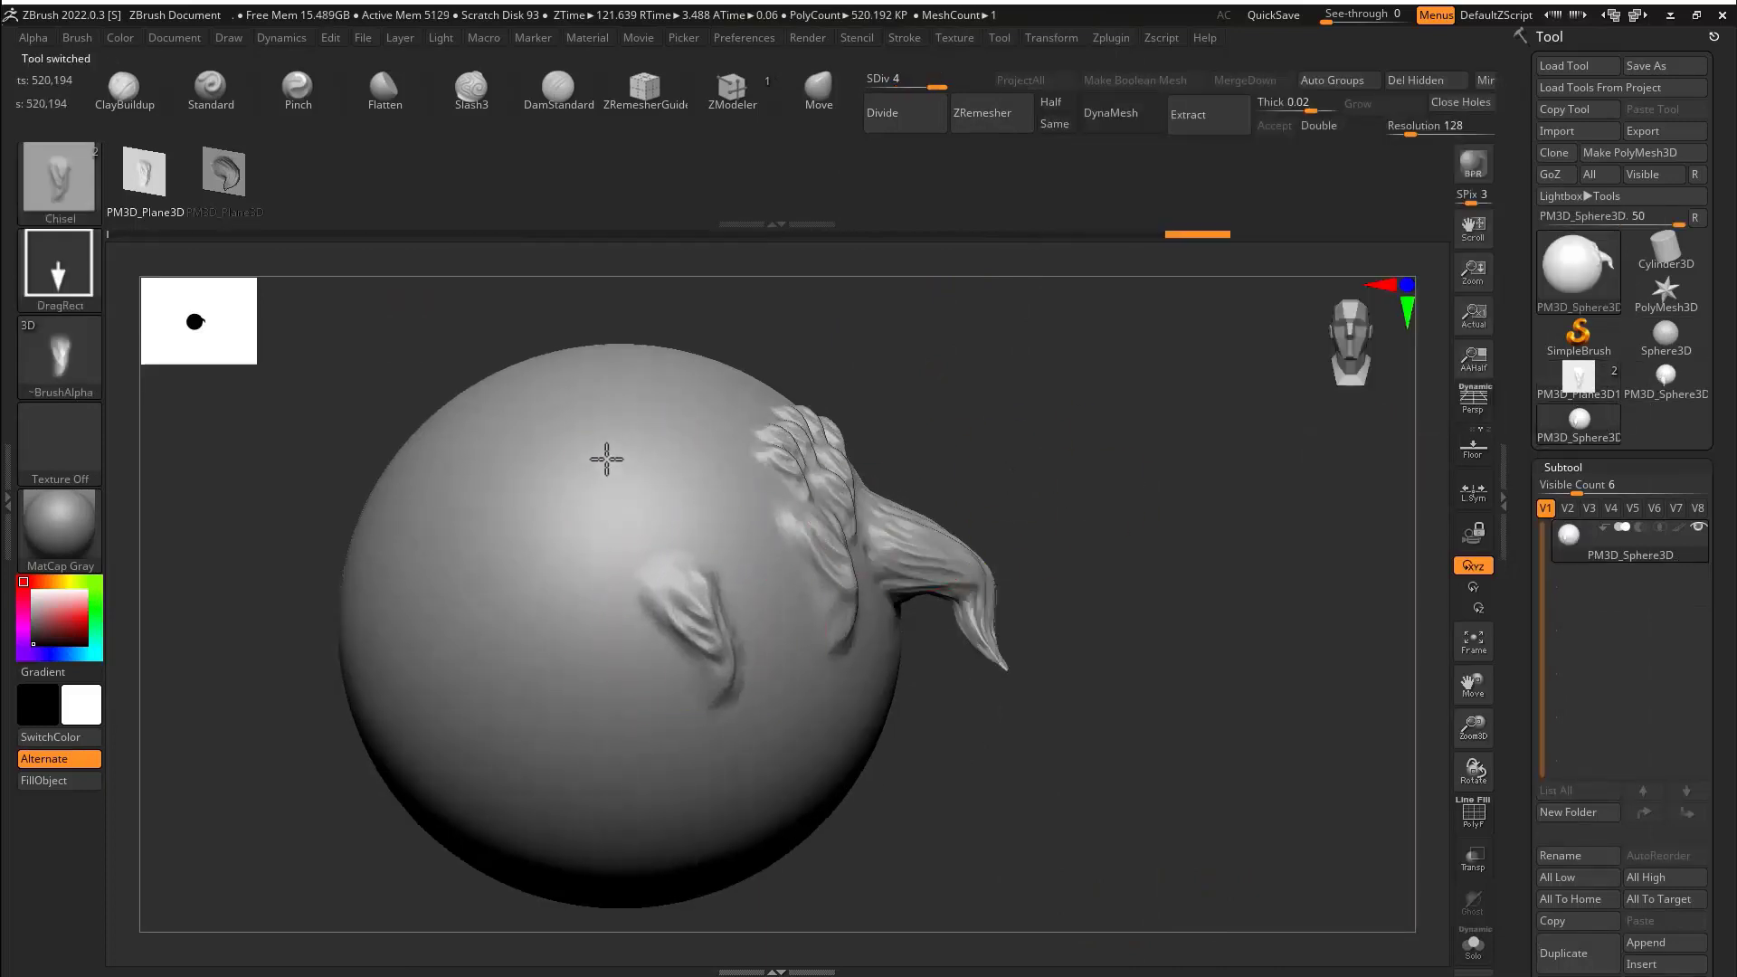
right_click_drag(762, 585, 634, 593)
left_click_drag(760, 616, 723, 426)
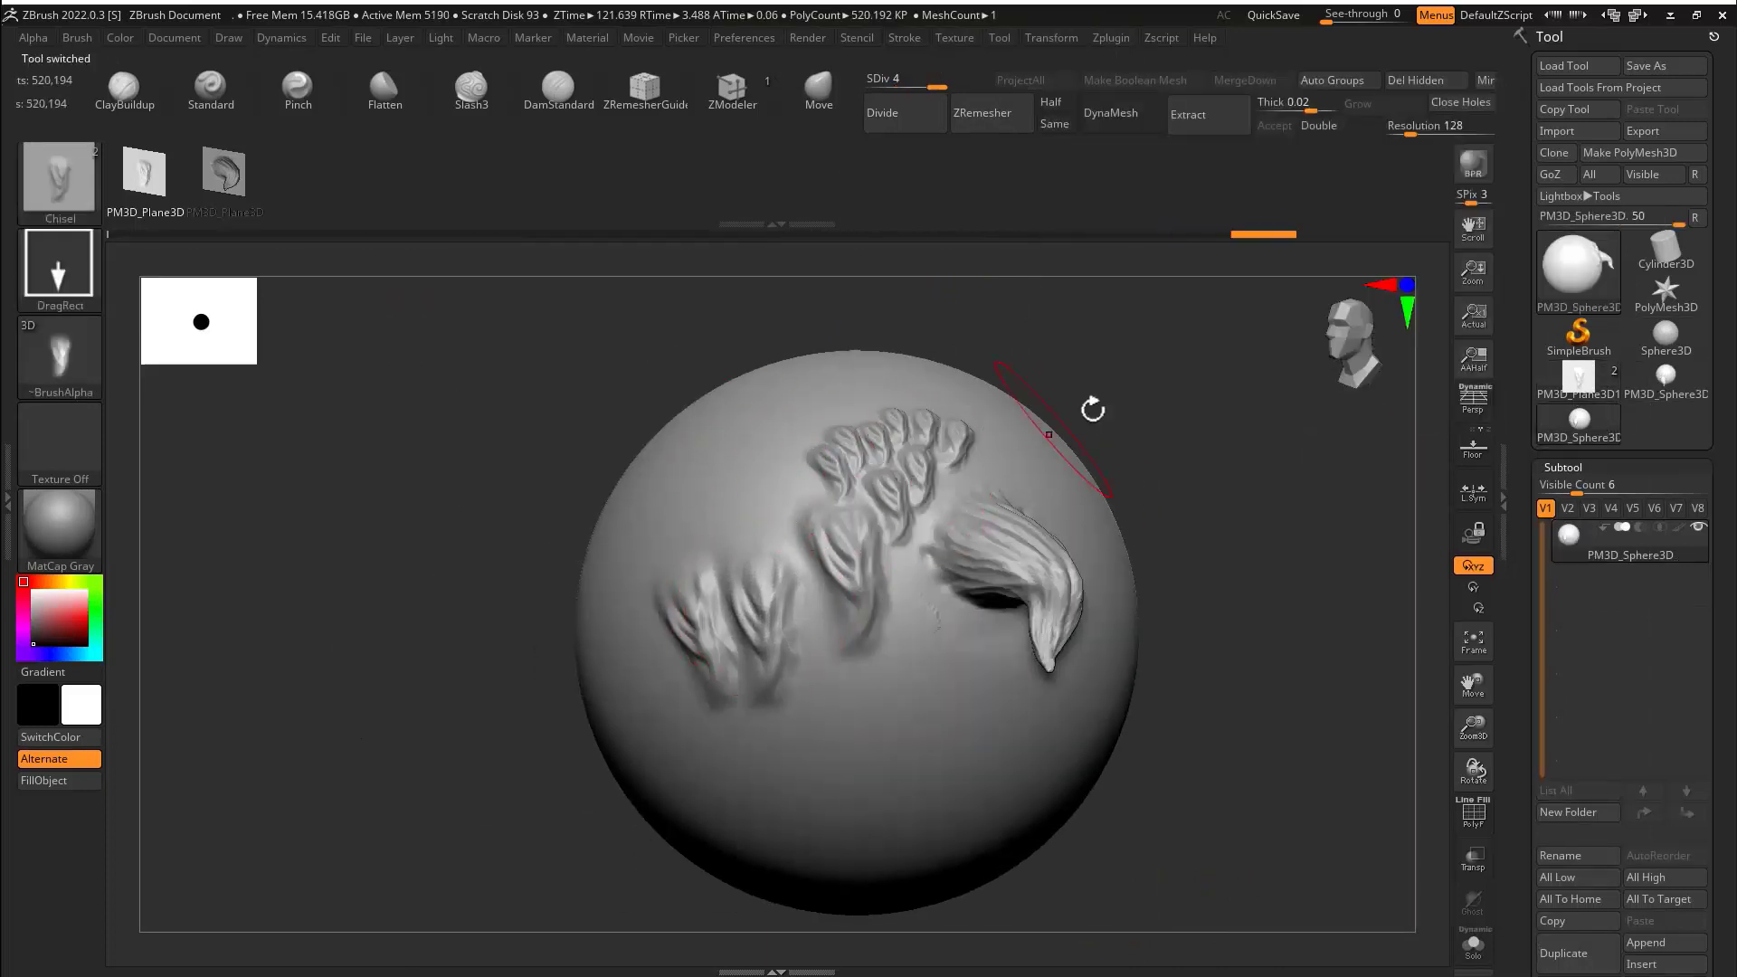
left_click_drag(1093, 409, 1267, 417)
left_click_drag(644, 655, 488, 555)
left_click_drag(1176, 449, 1001, 450)
left_click_drag(1144, 489, 998, 358, "alt")
left_click_drag(678, 595, 678, 479)
Choose the horn-shaped alpha and stamp it at several sizes on the front and side of the sphere.
left_click(222, 172)
left_click_drag(616, 389, 588, 257)
left_click_drag(1143, 348, 864, 475)
mouse_move(1125, 451)
right_mouse_down()
mouse_move(1237, 524)
mouse_move(1121, 507)
mouse_move(1023, 539)
mouse_move(1121, 541)
right_mouse_up()
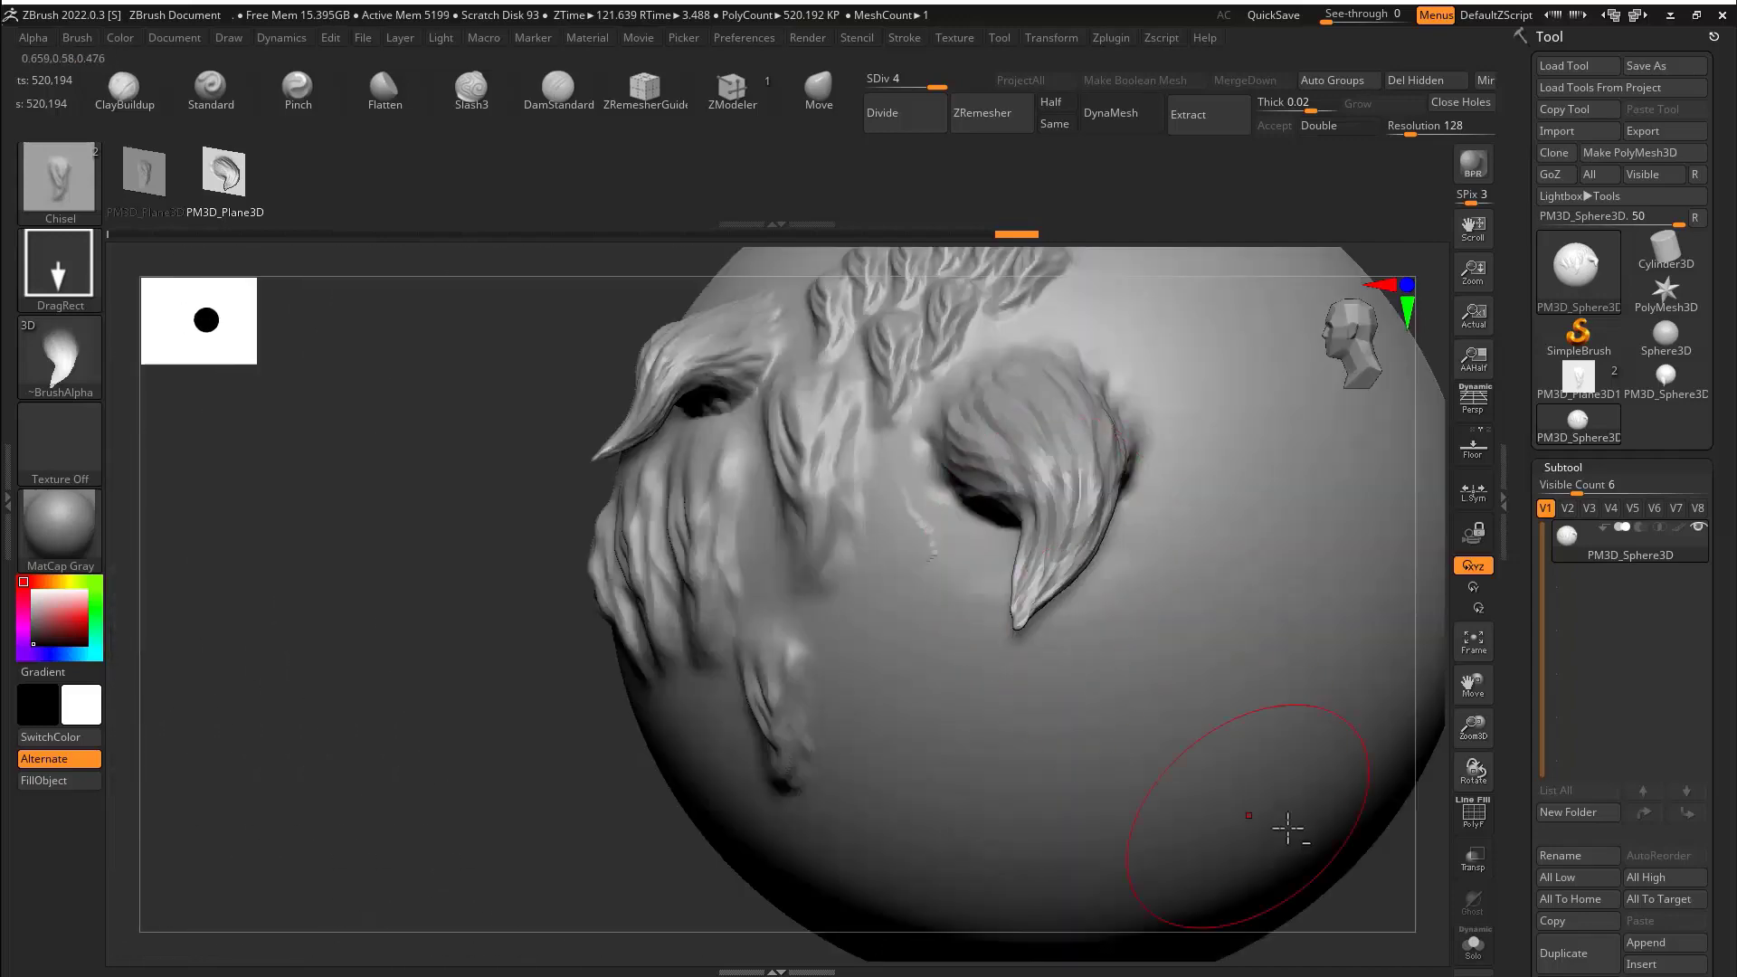
right_click_drag(1288, 826, 915, 578, "alt")
left_click_drag(822, 512, 875, 336)
right_click_drag(860, 724, 841, 682, "ctrl")
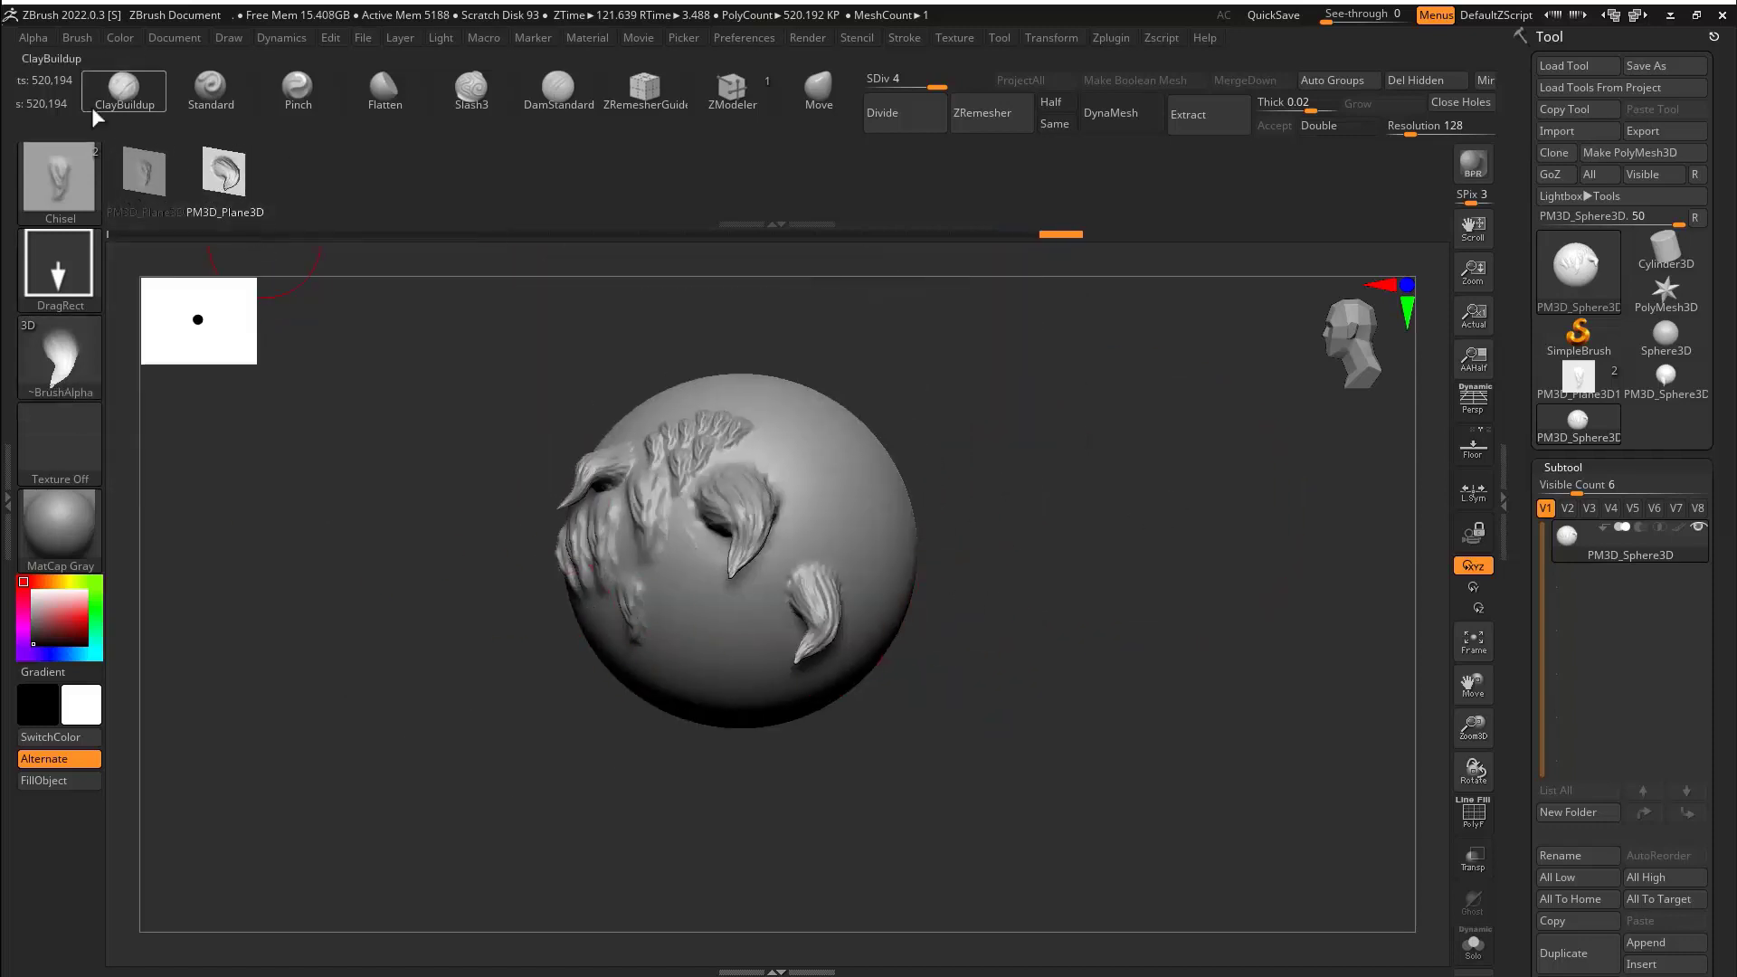
Save the multi-alpha Chisel brush to a brush file.
left_click(78, 37)
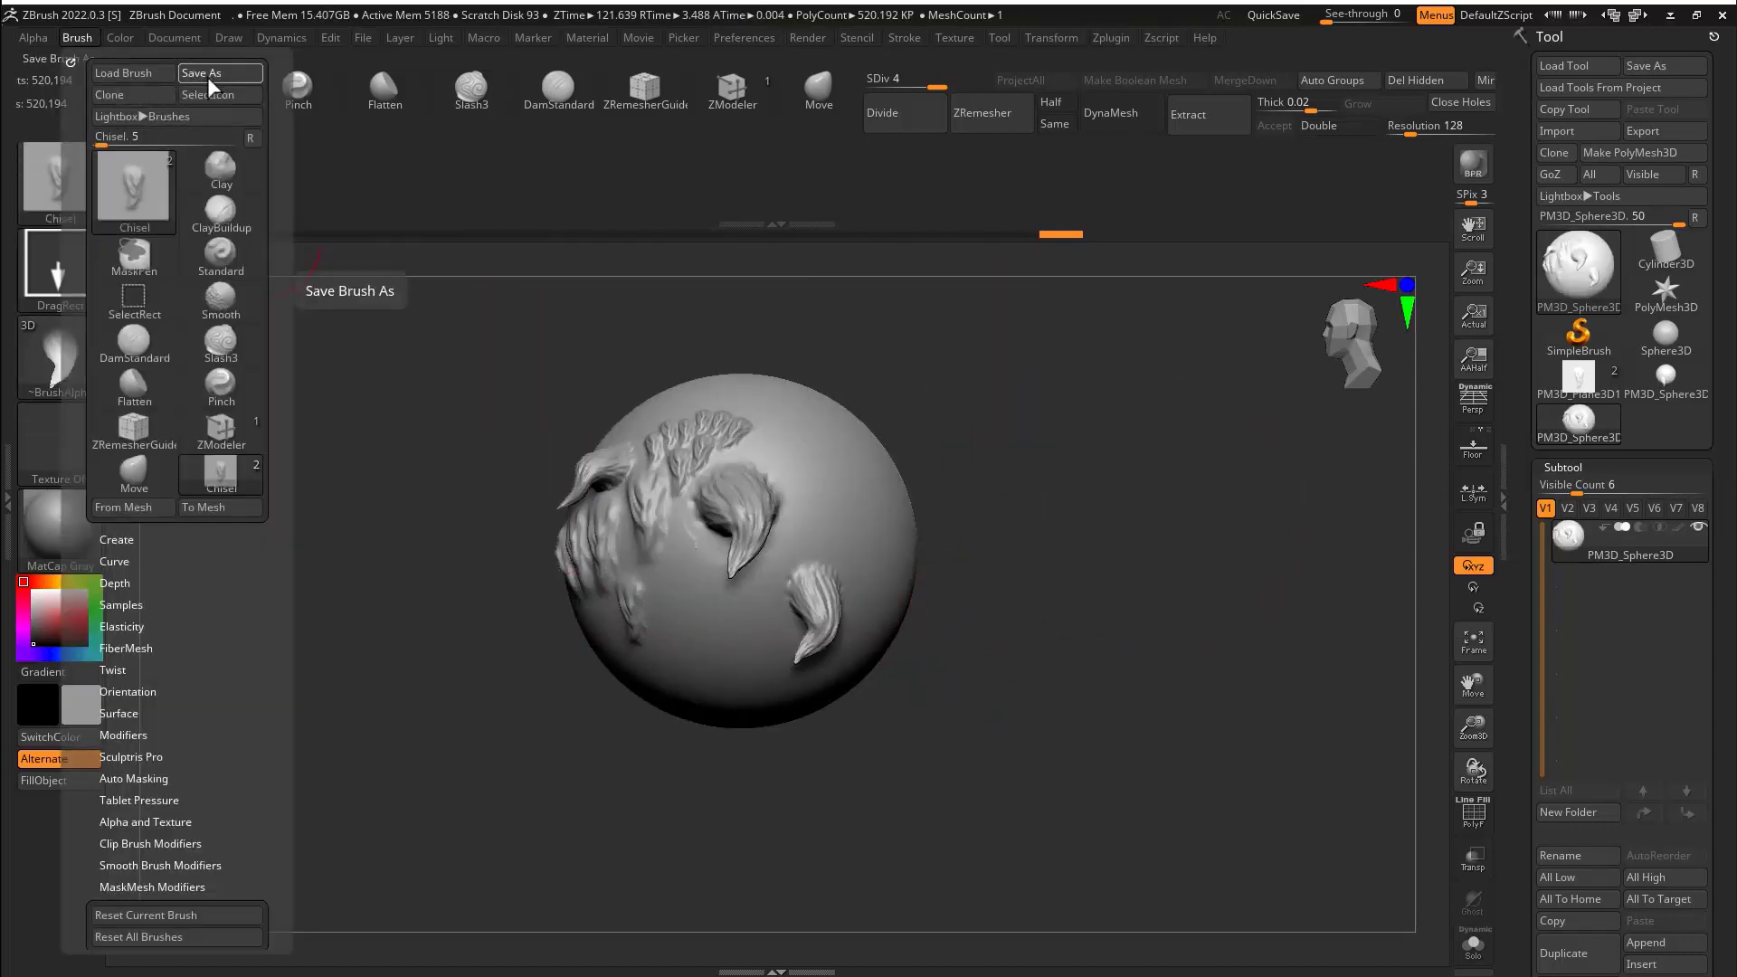
left_click(208, 78)
left_click_drag(223, 56, 0, 188)
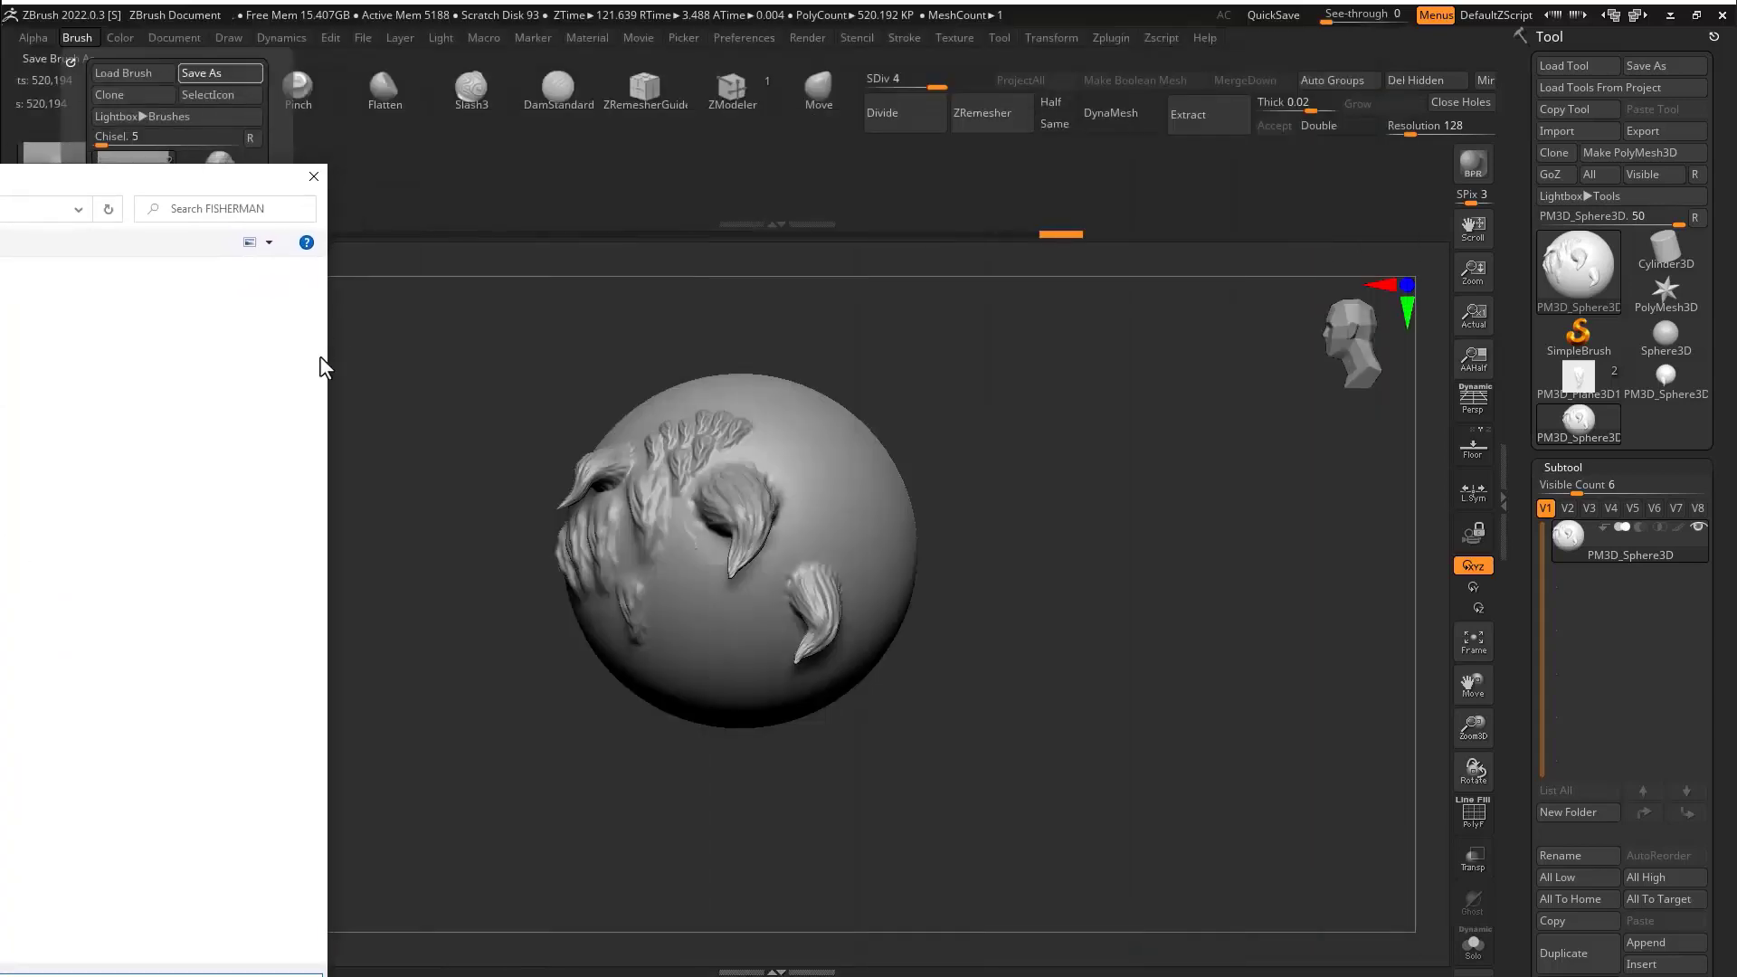
left_click_drag(325, 366, 0, 368)
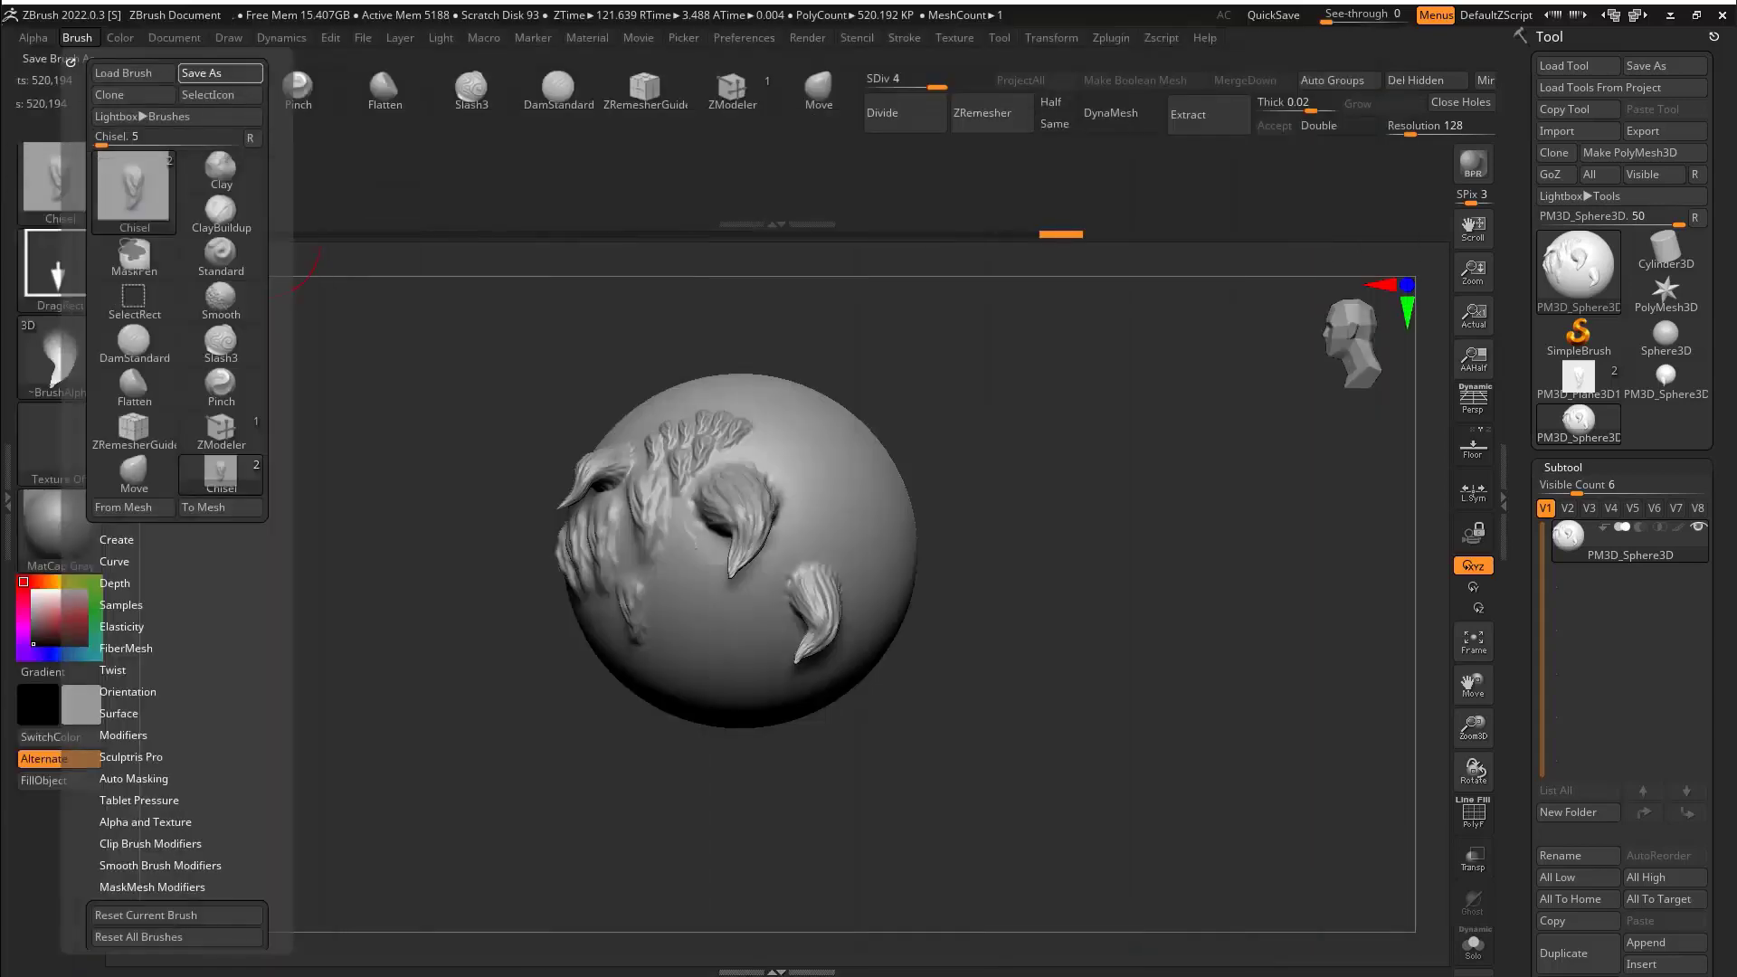
mouse_move(435, 362)
left_mouse_down()
mouse_move(1077, 407)
mouse_move(957, 509)
mouse_move(877, 489)
mouse_move(795, 562)
left_mouse_up()
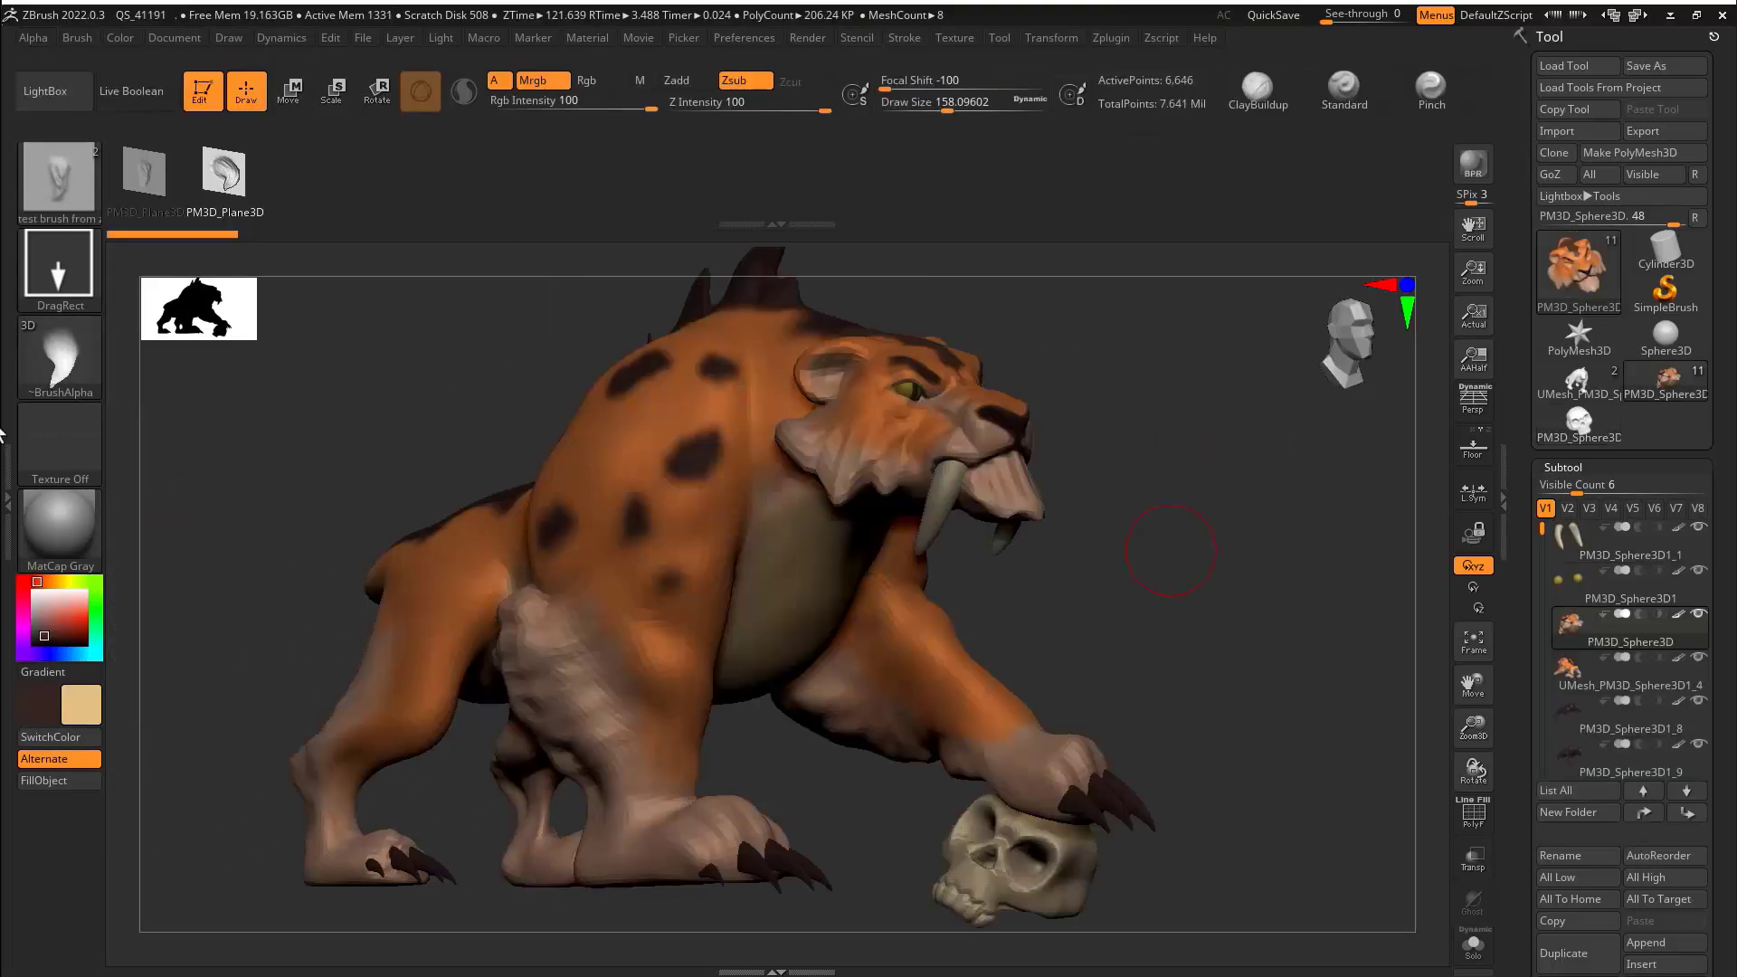
On the tiger model, select the UMesh_PM3D_Sphere3D1_4 body, isolate its main polygroup and smooth away the fur bumps on the front leg.
mouse_move(1201, 523)
left_mouse_down()
mouse_move(504, 376)
mouse_move(1043, 340)
left_mouse_up()
right_click_drag(1043, 340, 778, 434, "ctrl")
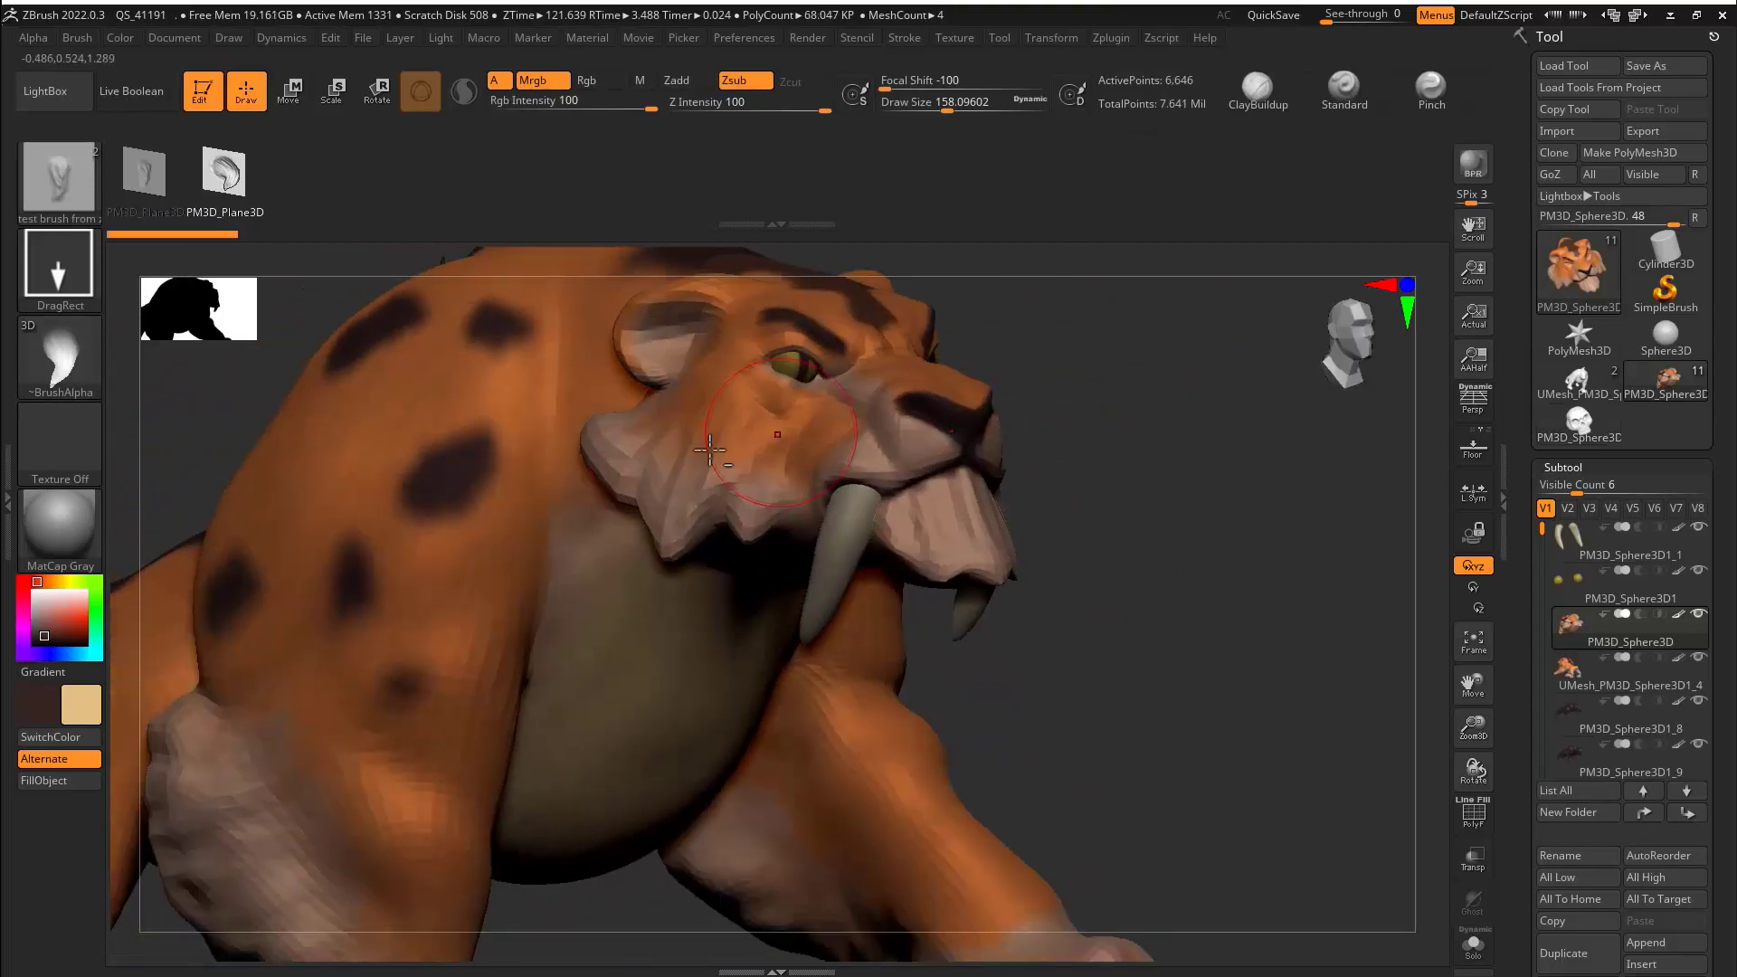
mouse_move(626, 938)
right_mouse_down("ctrl")
mouse_move(682, 751)
mouse_move(806, 698)
mouse_move(806, 585)
right_mouse_up("ctrl")
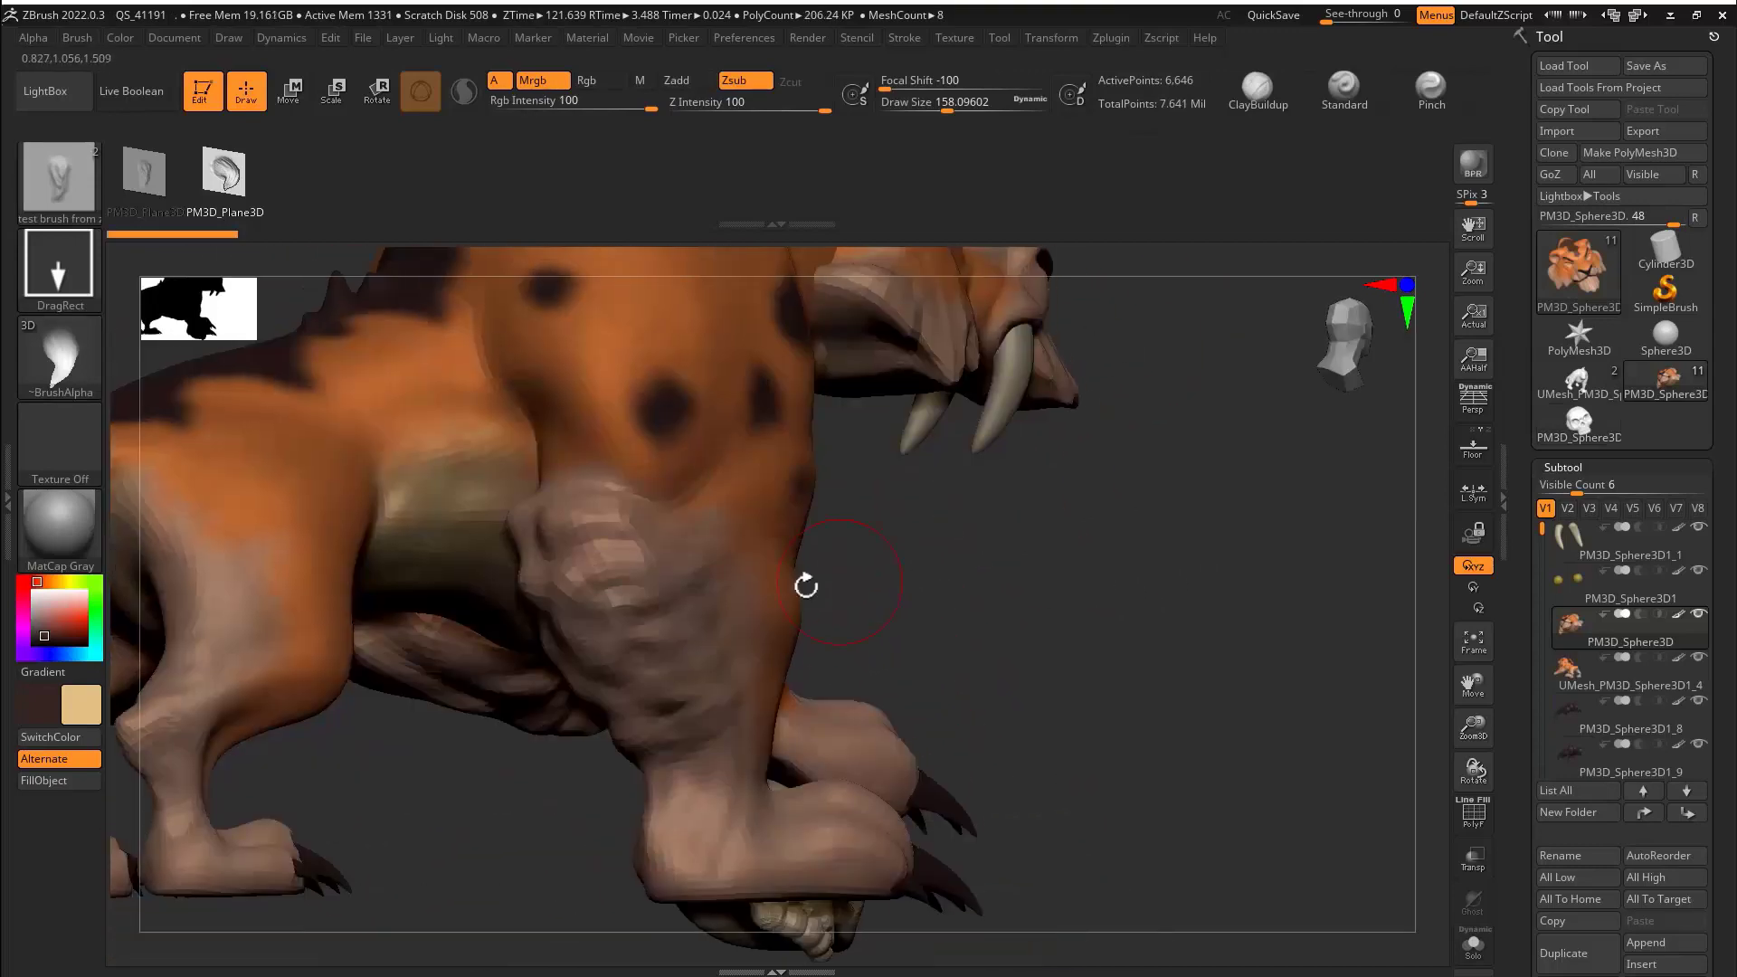
left_click(599, 556, "alt")
key("s")
key("shift")
left_click(733, 543, "ctrl+shift")
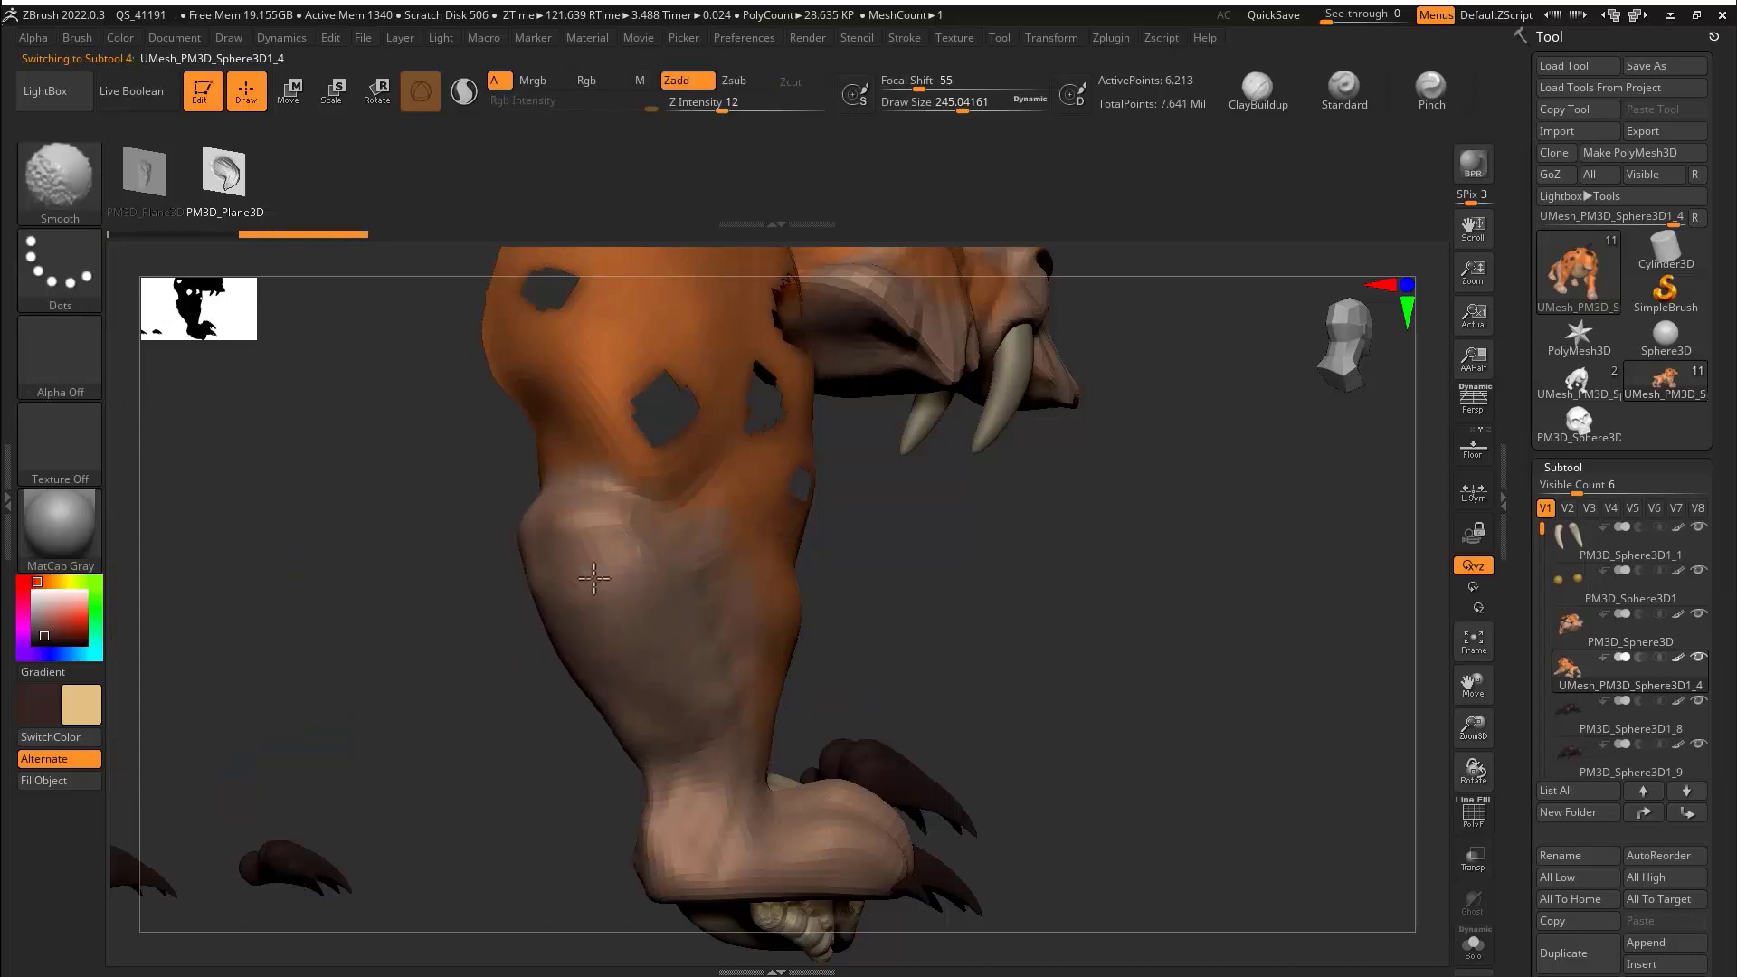
left_click_drag(458, 667, 421, 685)
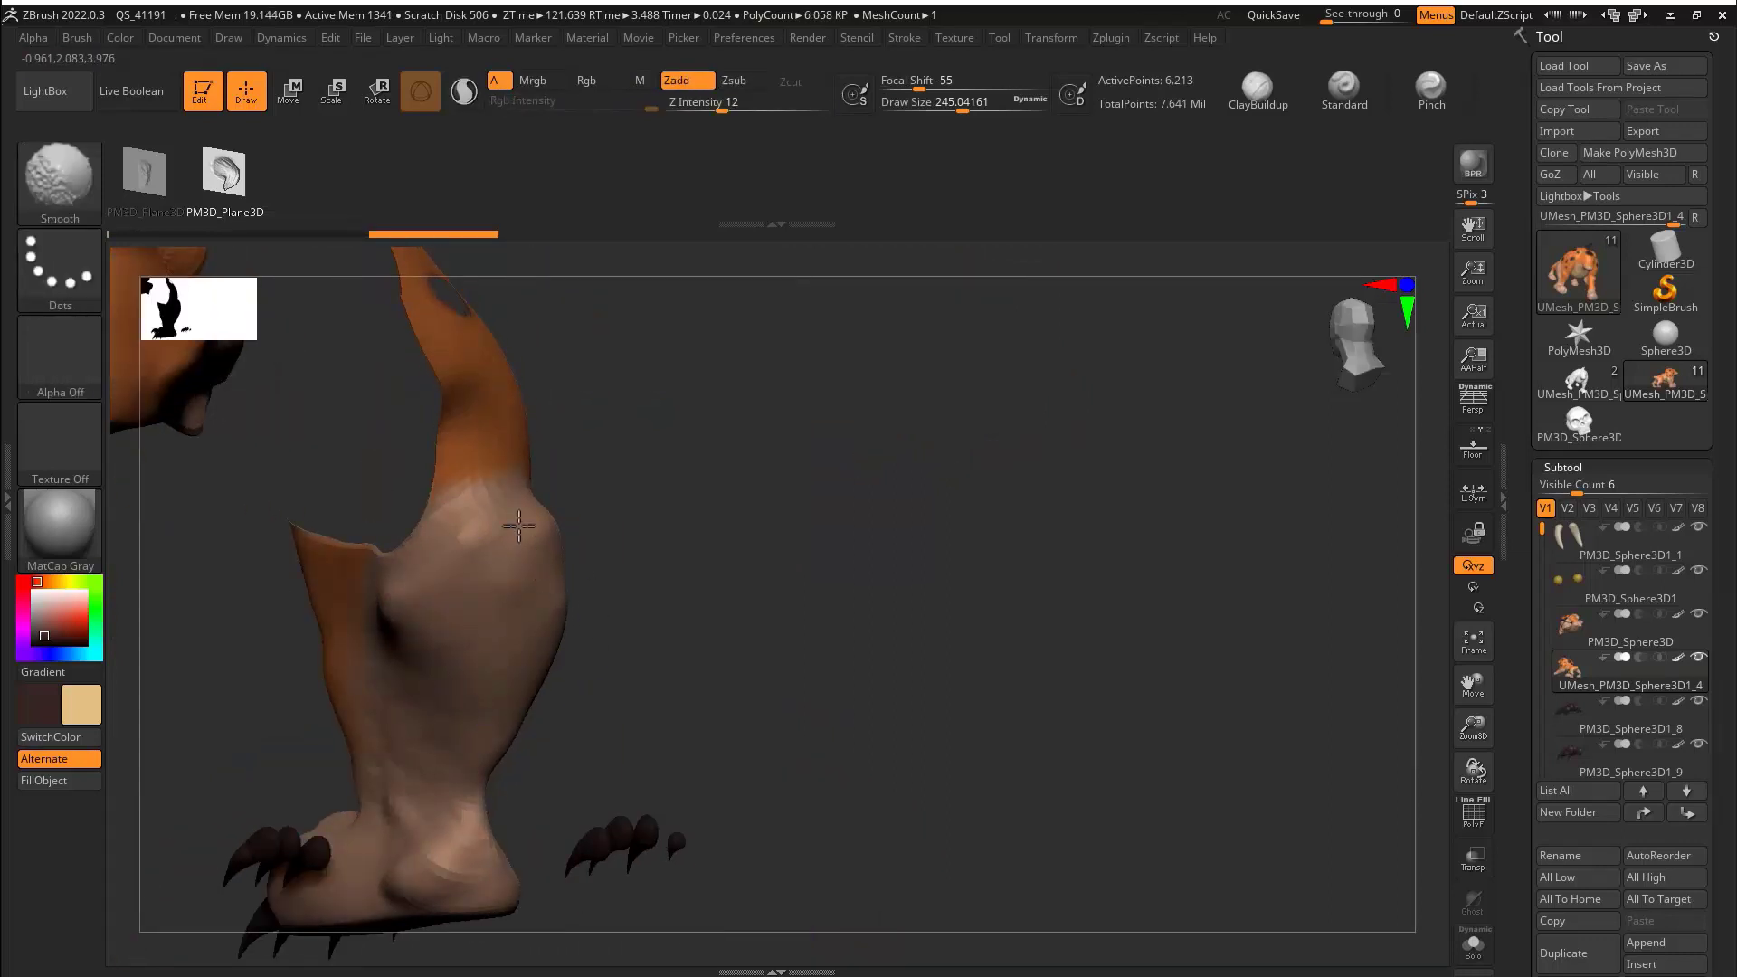
left_click_drag(582, 356, 796, 367)
With the saved fur brush at draw size about 128, raise the body to subdivision level 5 and stamp overlapping tufts down the front leg.
key("s")
left_click(547, 559)
key("ctrl")
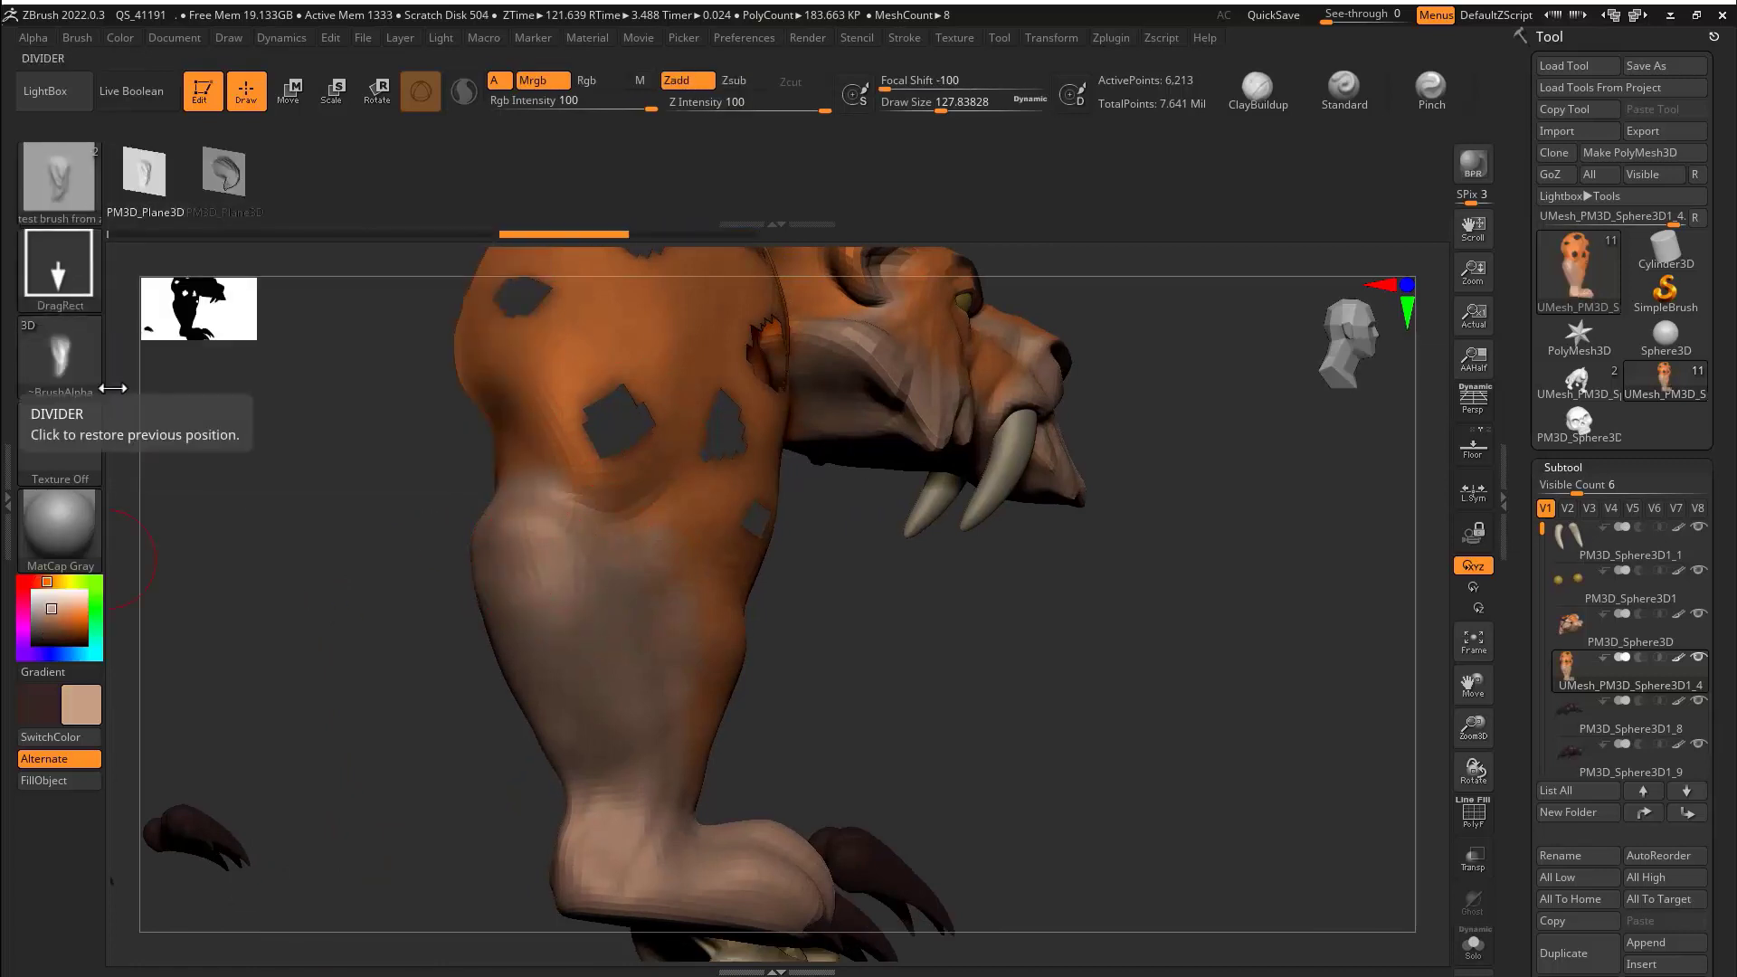
left_click_drag(1448, 90, 900, 83)
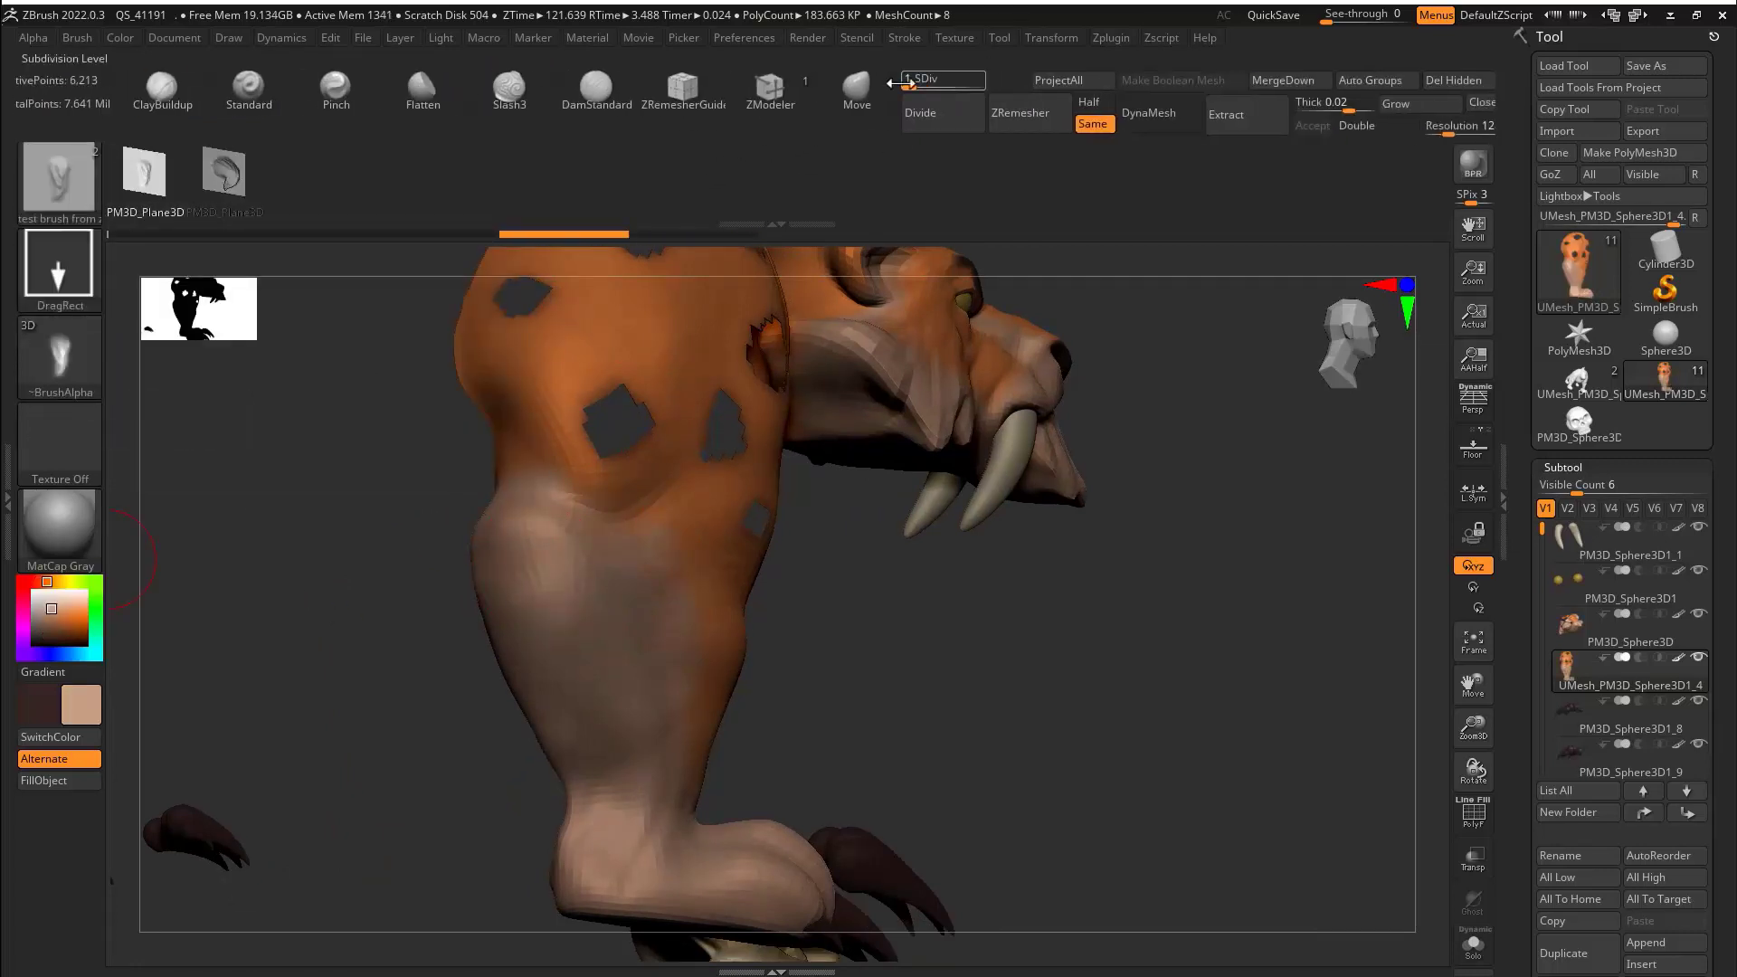
left_click_drag(395, 541, 538, 560)
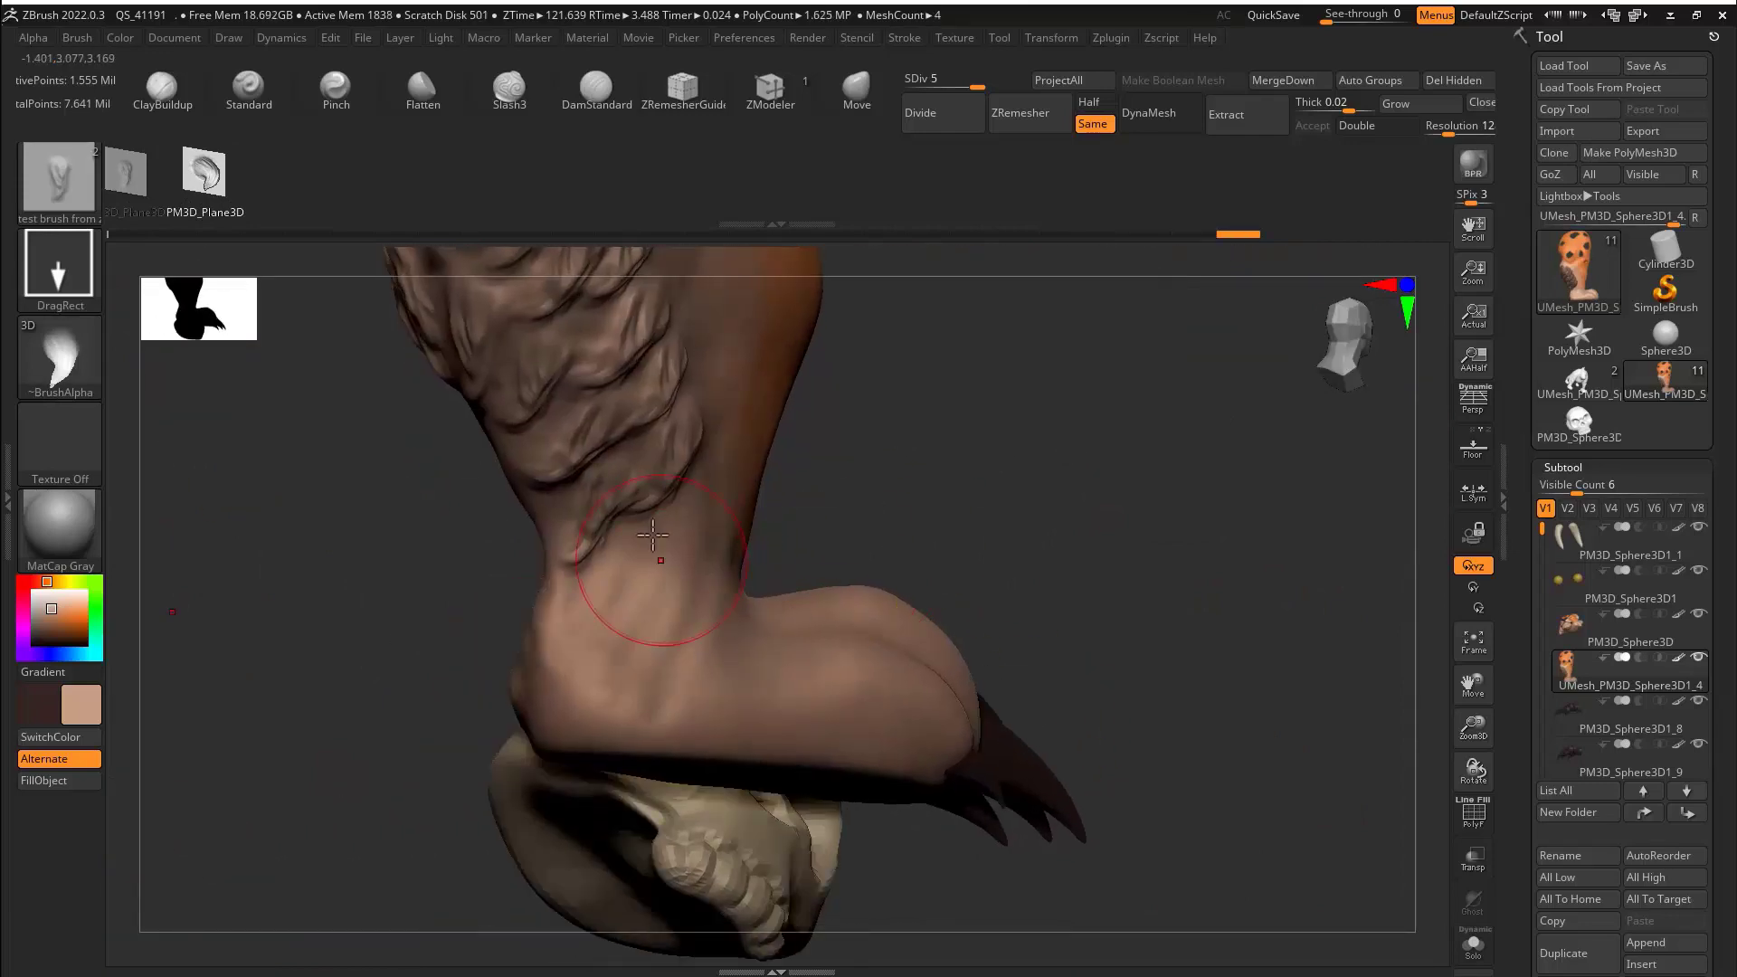
Try stamping the horn-shaped tuft on the front foot's heel with different brush settings, undoing each stamp.
key("space")
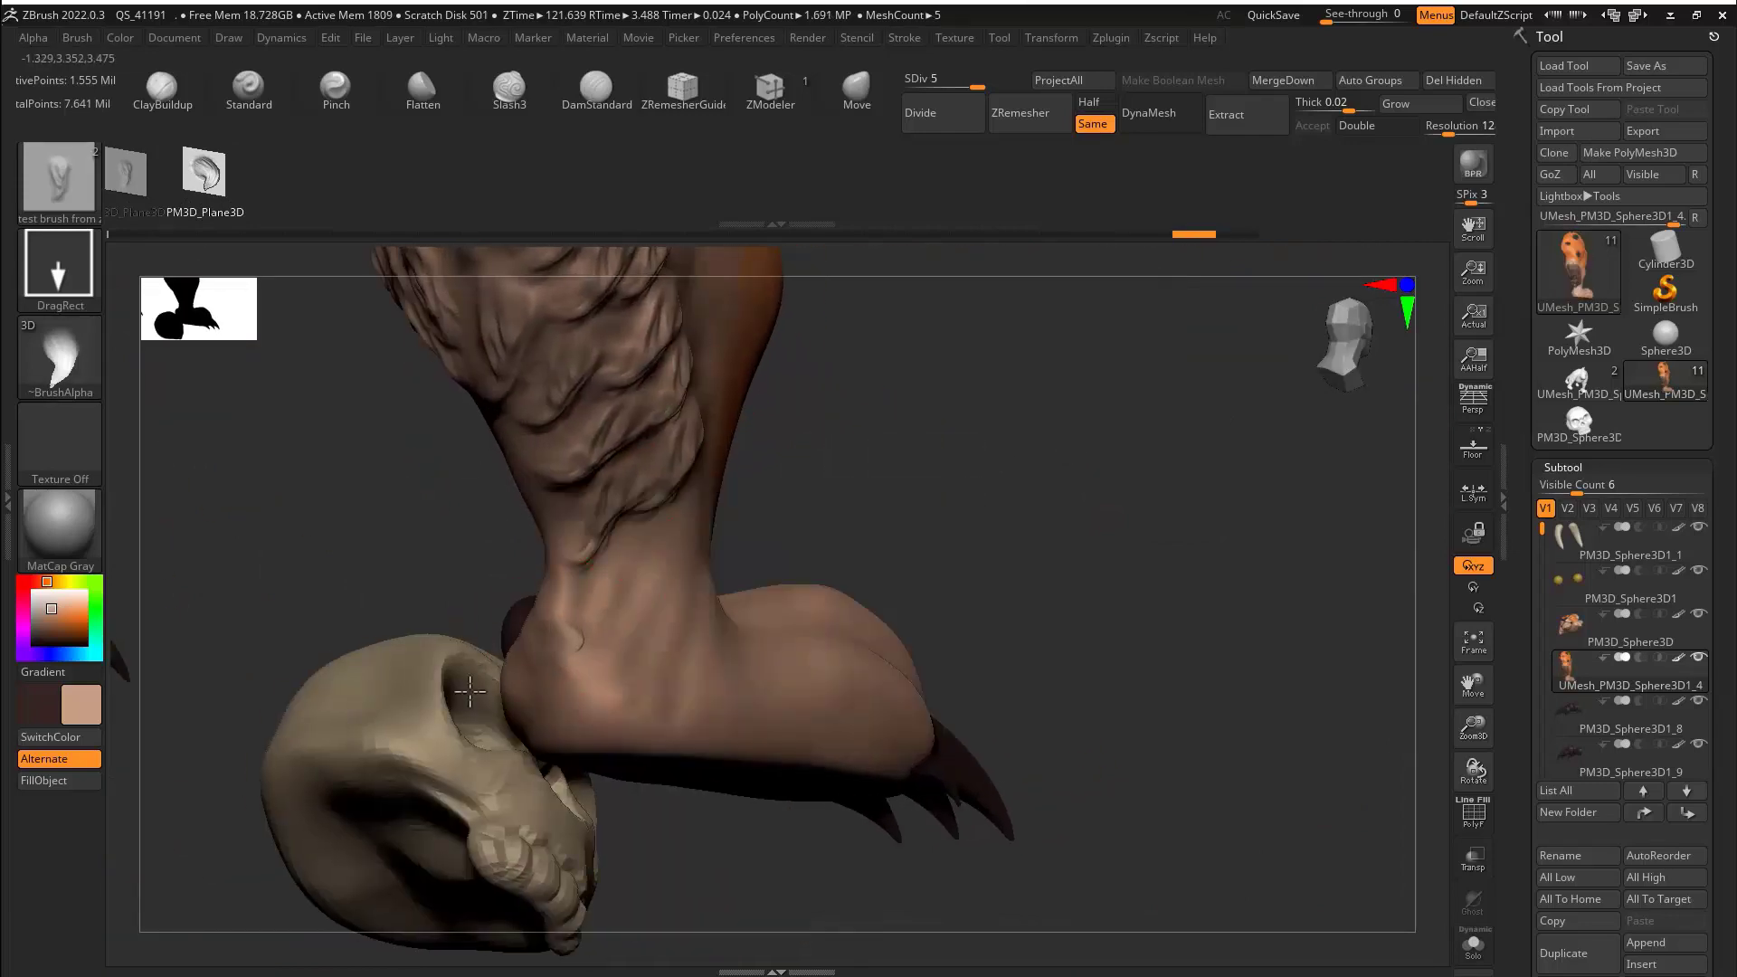
left_click_drag(622, 727, 653, 752)
key("ctrl+z")
key("space")
left_click_drag(590, 659, 510, 725)
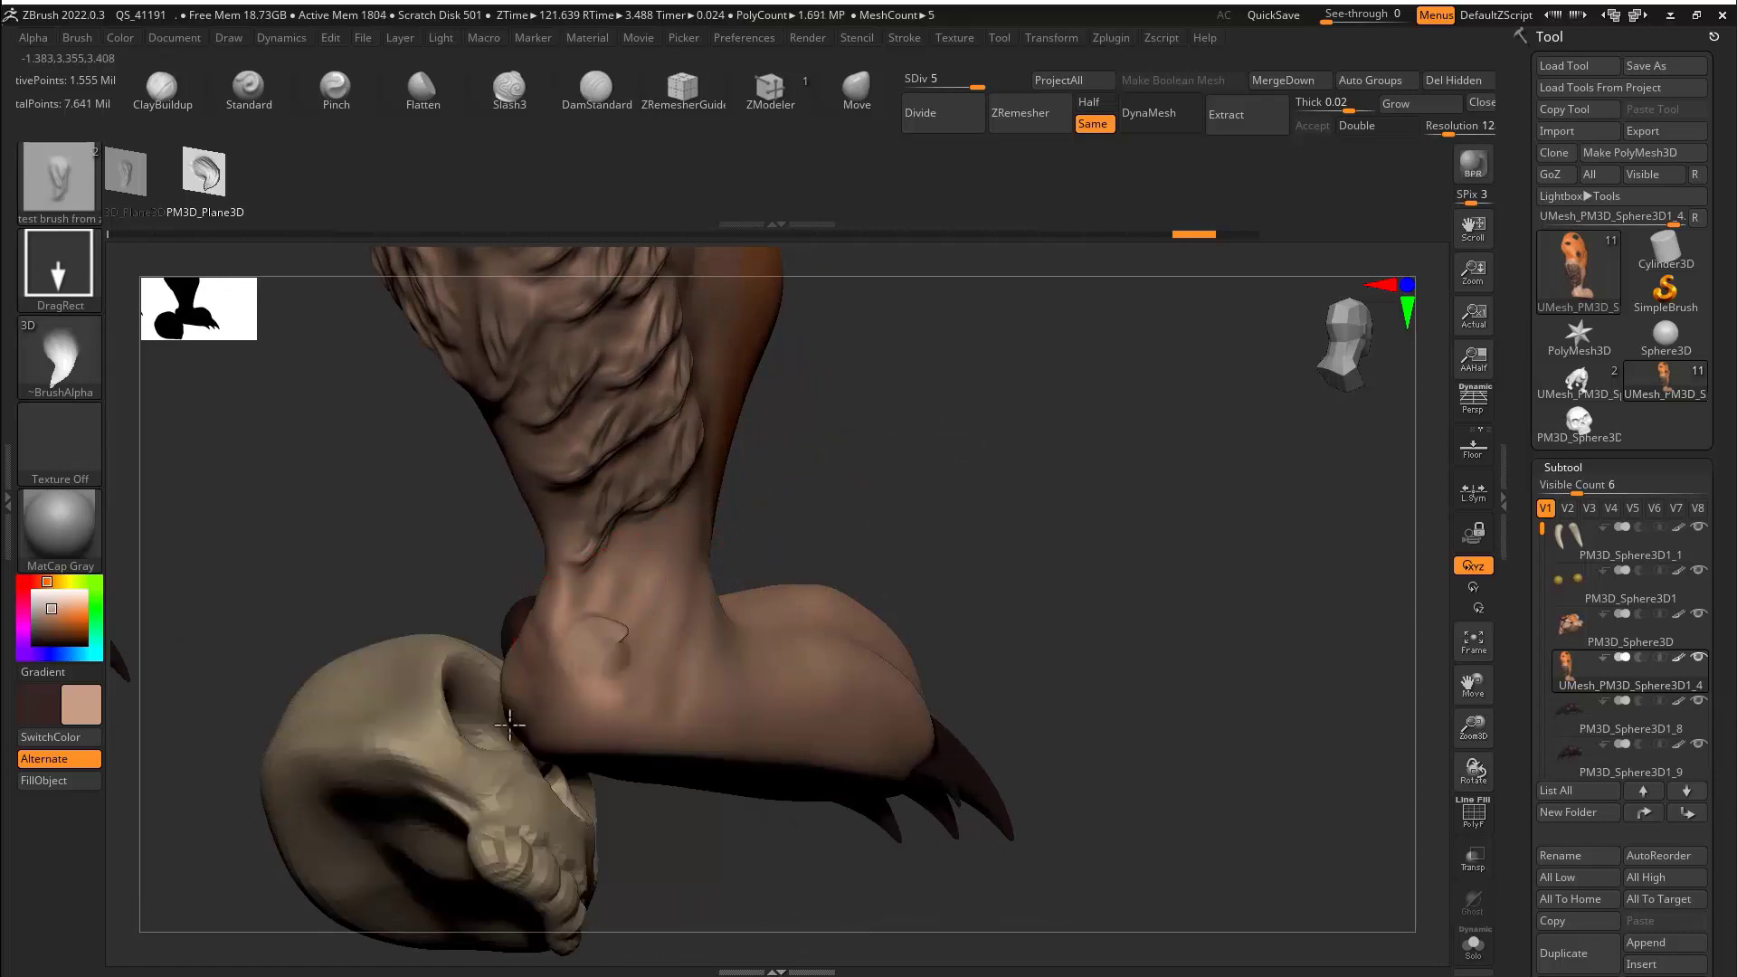
key("s")
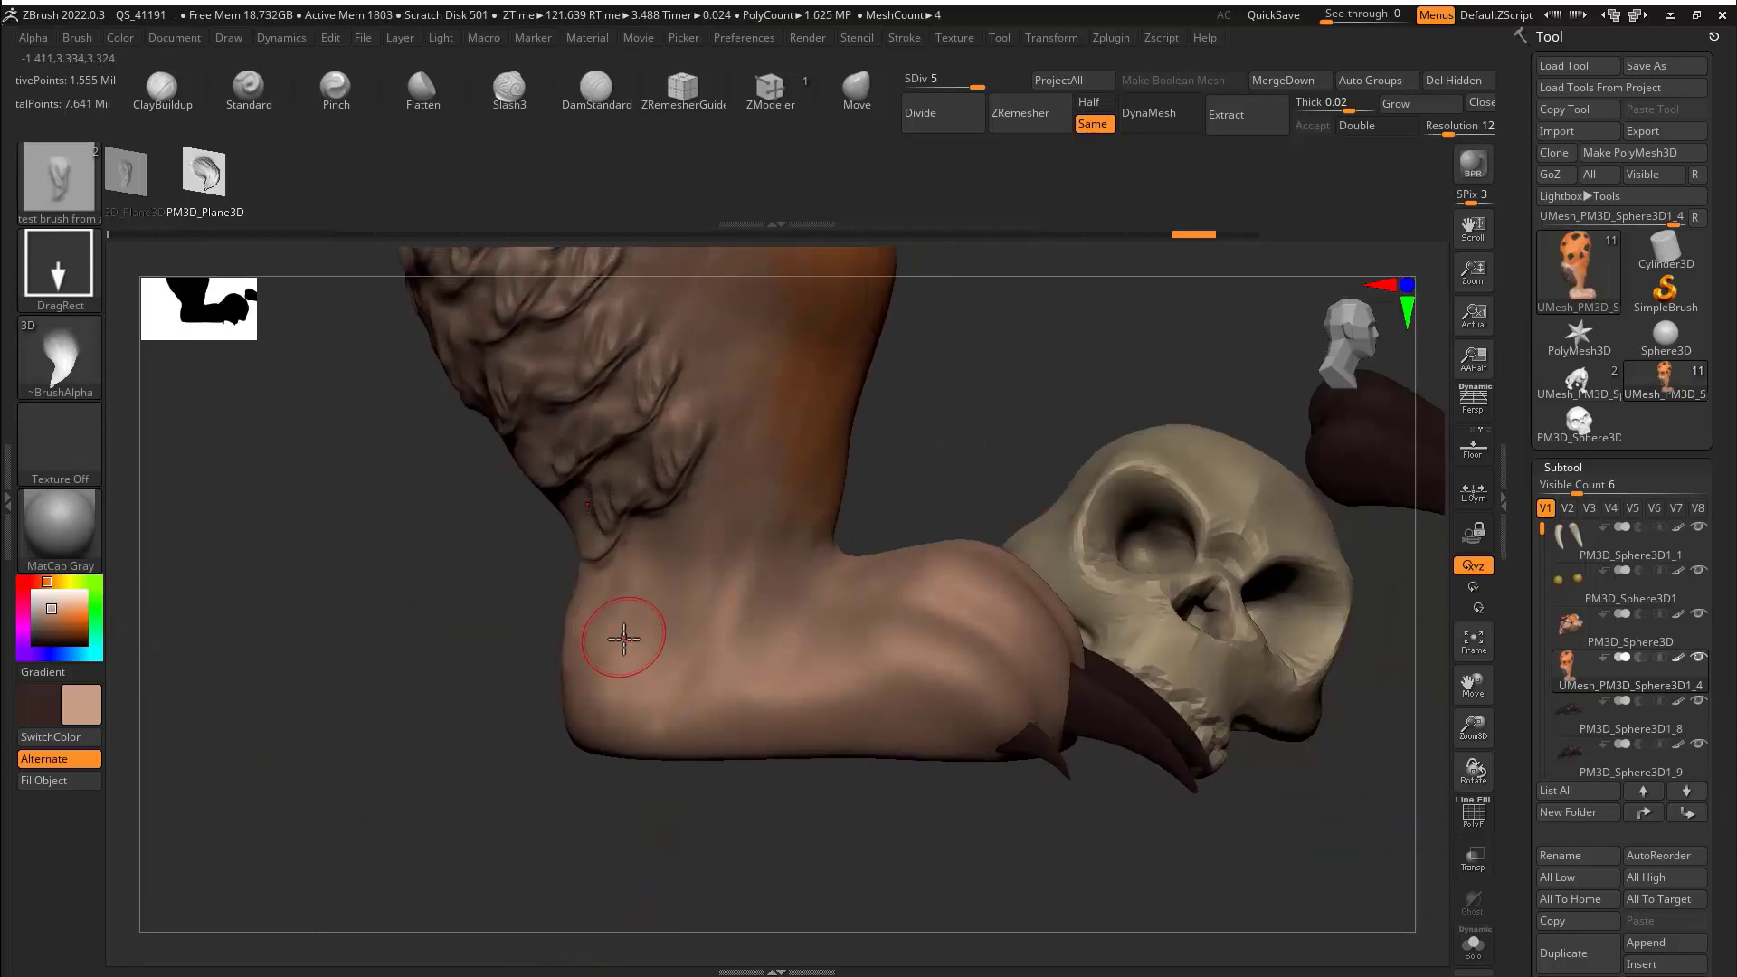
key("ctrl+z")
Adjust the brush settings and stamp overlapping horn-shaped tufts on the front foot's heel.
key("space")
left_click(746, 667)
left_click_drag(605, 644, 687, 553)
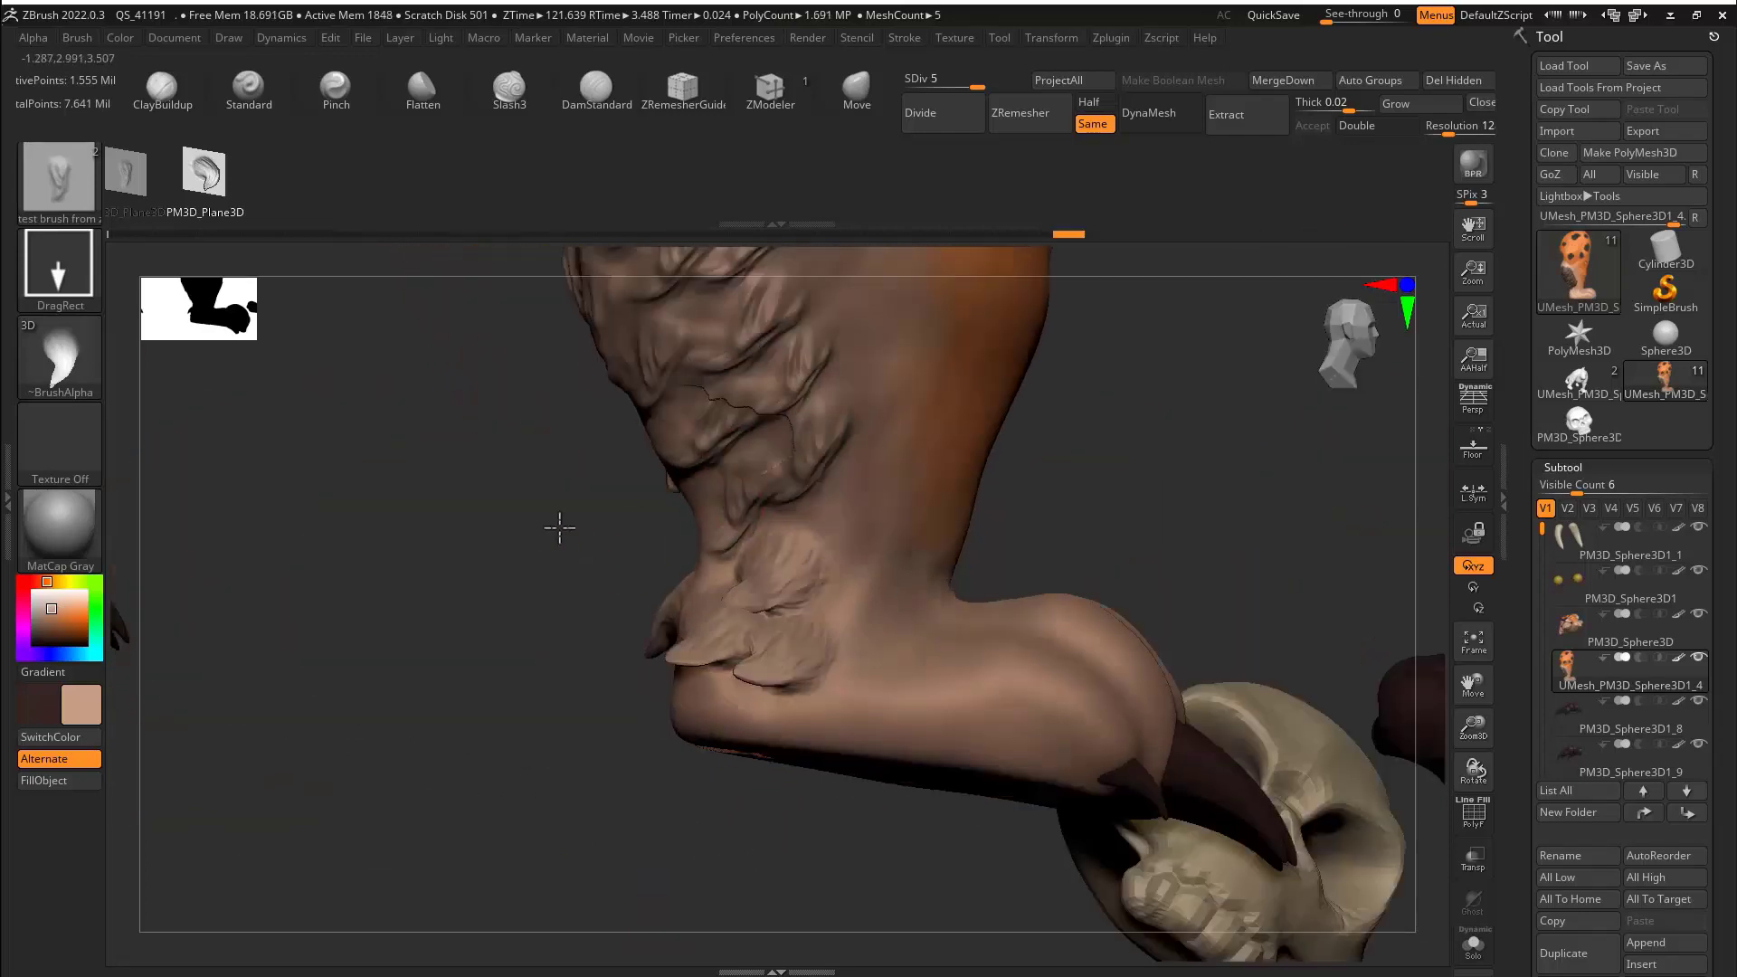
Change the paint colour to dark brown and stamp horn-shaped tufts along the dark ridge of the tiger's back.
left_click_drag(560, 528, 854, 560)
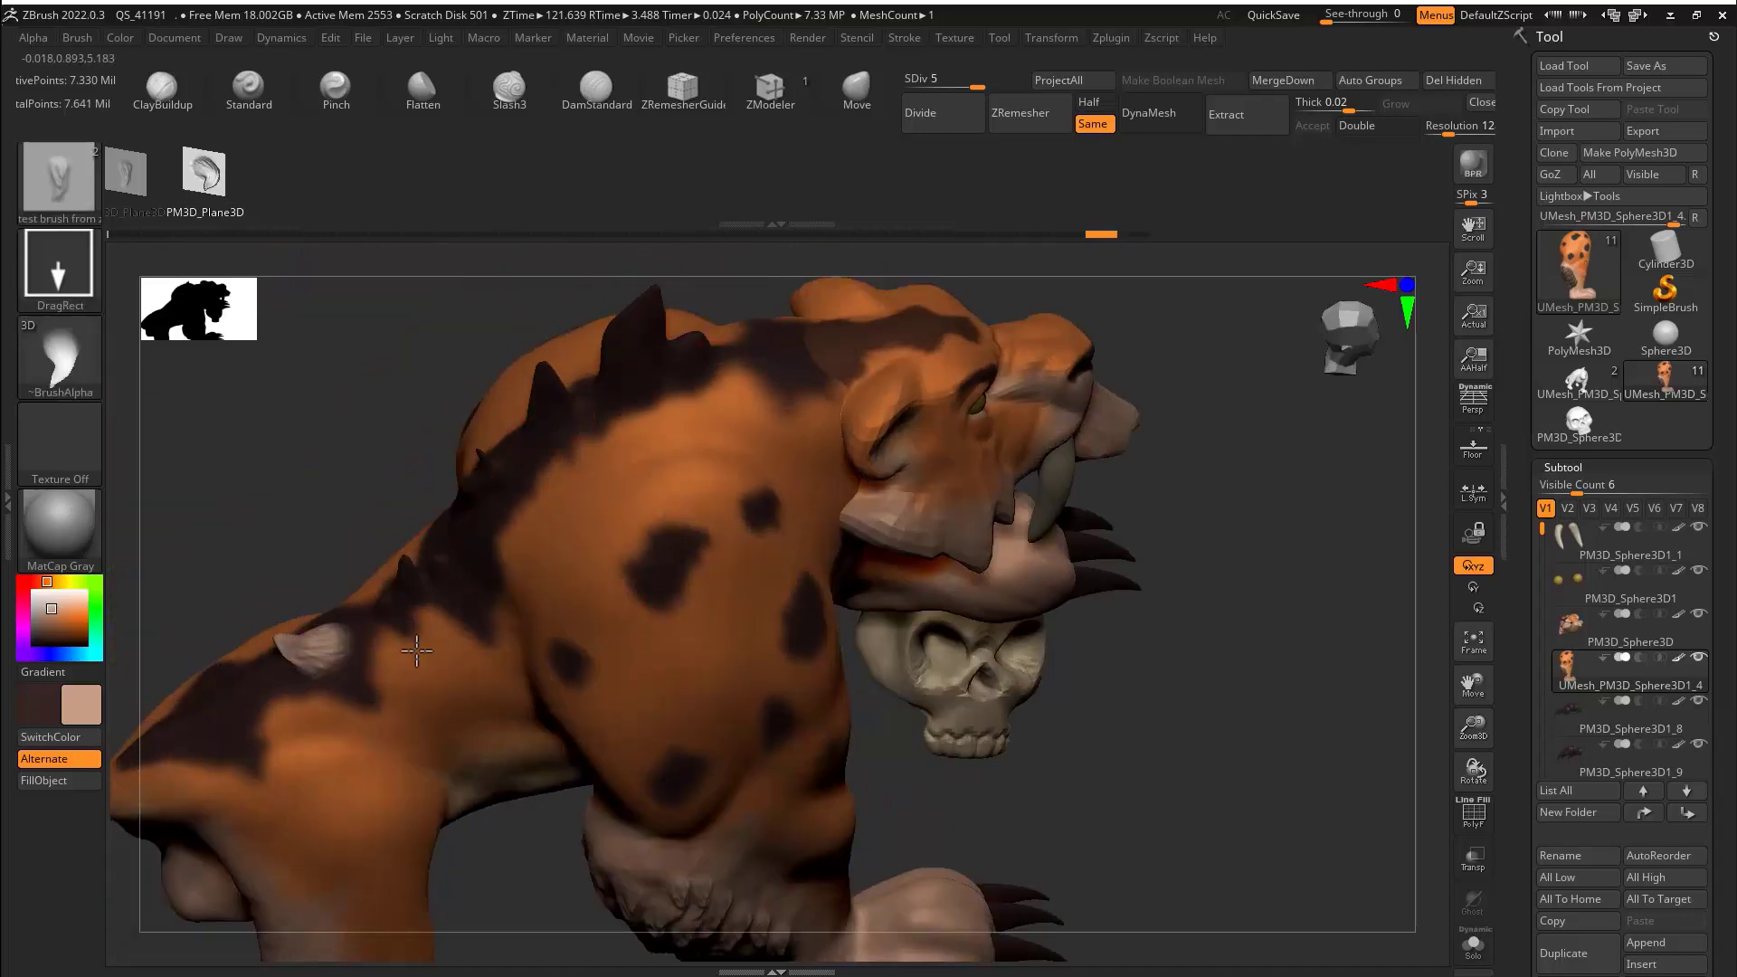
left_click(97, 724)
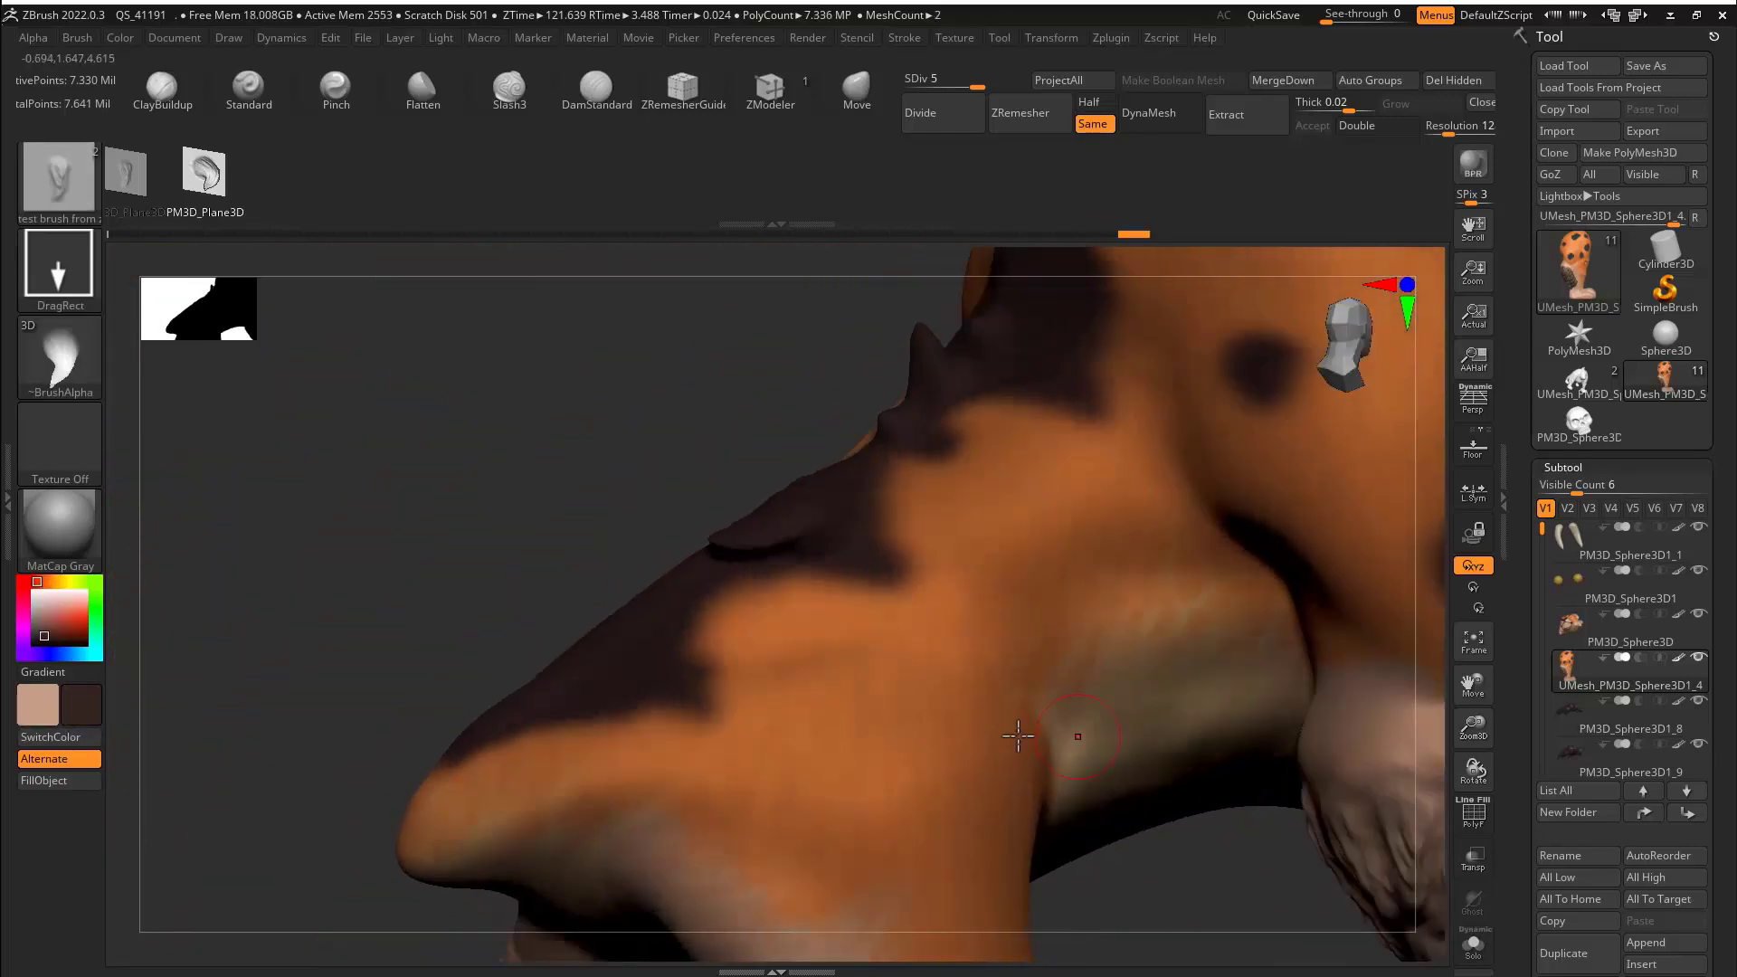
key("space")
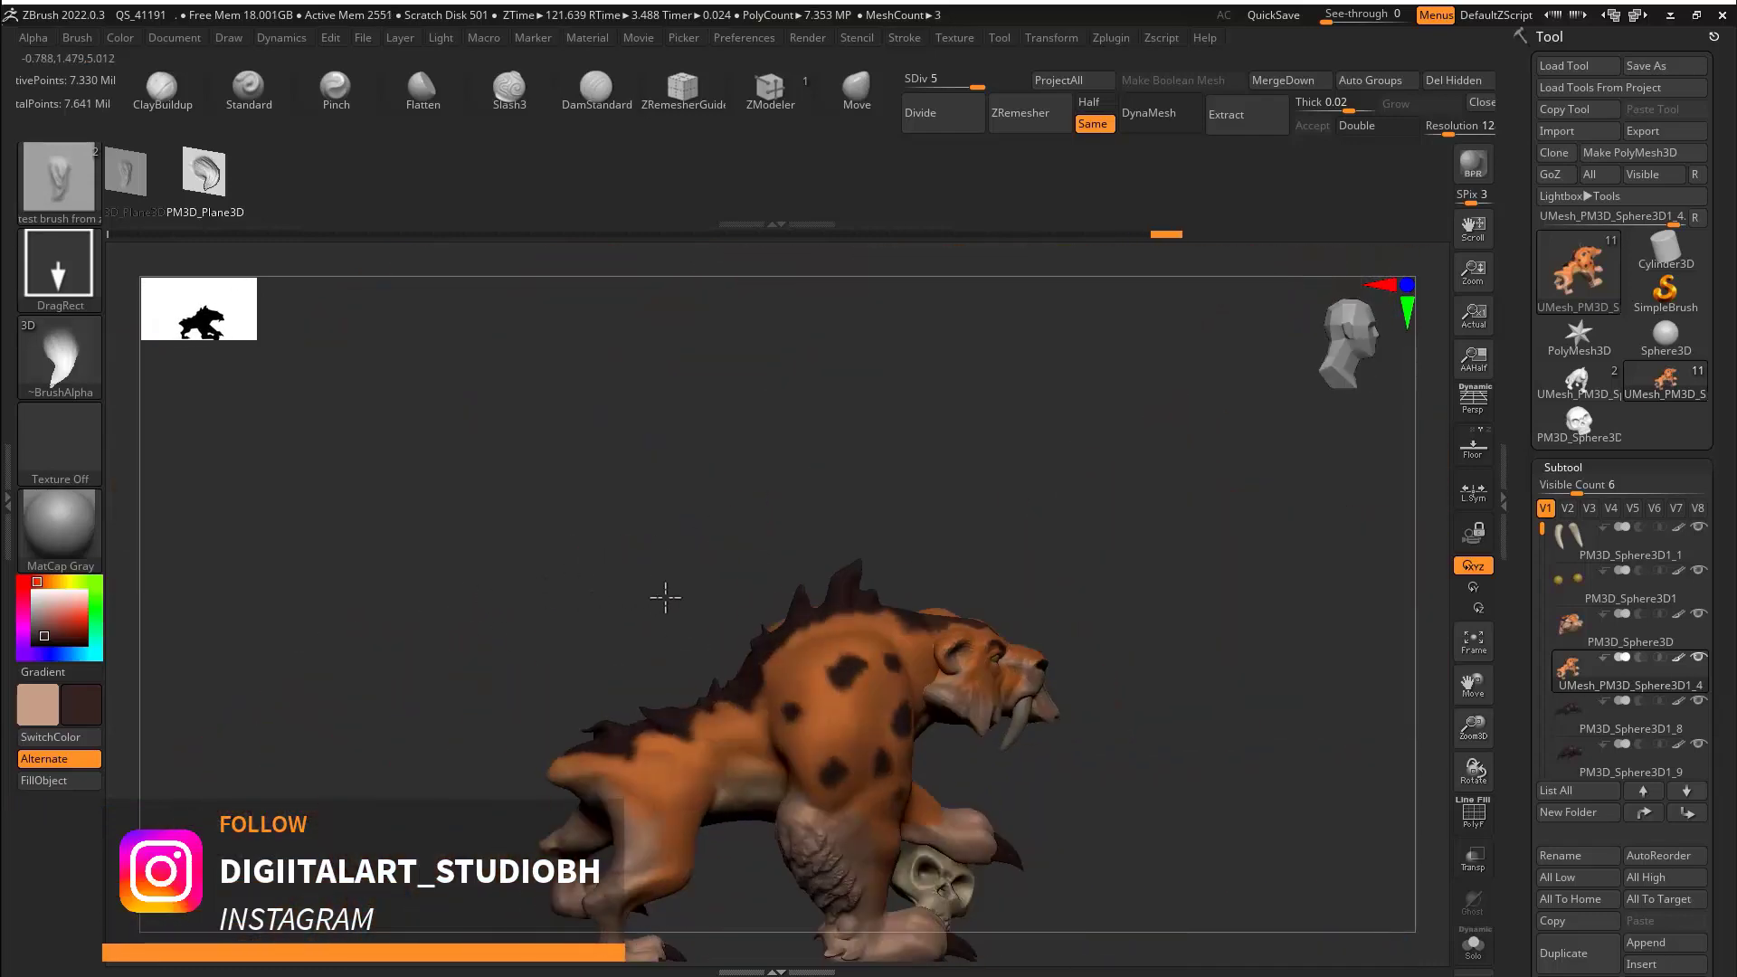
Pick the orange fur colour from the tiger and stamp horn-shaped tufts on its shoulders.
left_click_drag(89, 713, 716, 537)
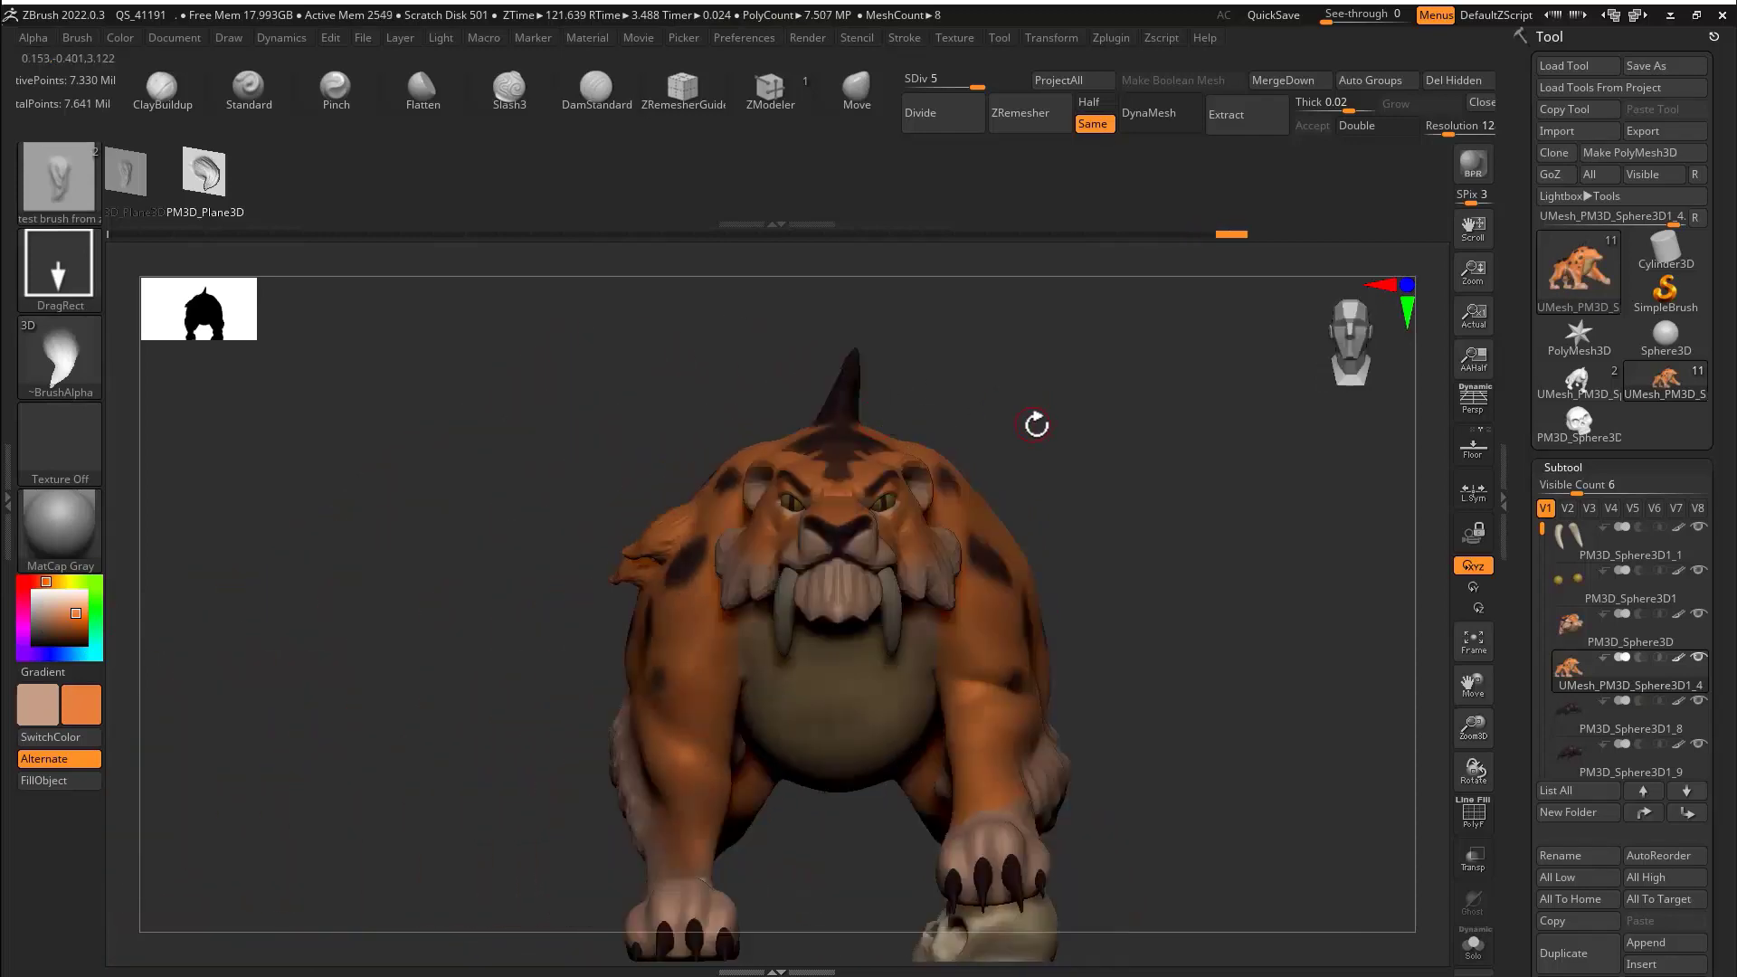
mouse_move(574, 440)
left_mouse_down()
mouse_move(919, 414)
mouse_move(885, 434)
mouse_move(983, 800)
mouse_move(1059, 725)
mouse_move(1203, 845)
mouse_move(1148, 632)
mouse_move(982, 620)
mouse_move(1068, 616)
left_mouse_up()
Switch back to the skin colour and stamp horn-shaped tufts on the backs of the tiger's front and hind ankles.
key("v")
mouse_move(1001, 424)
left_mouse_down("ctrl")
mouse_move(823, 621)
mouse_move(825, 797)
left_mouse_up("ctrl")
key("ctrl+z")
left_click(93, 283, "ctrl")
mouse_move(1122, 328)
left_mouse_down()
mouse_move(826, 531)
mouse_move(1155, 756)
left_mouse_up()
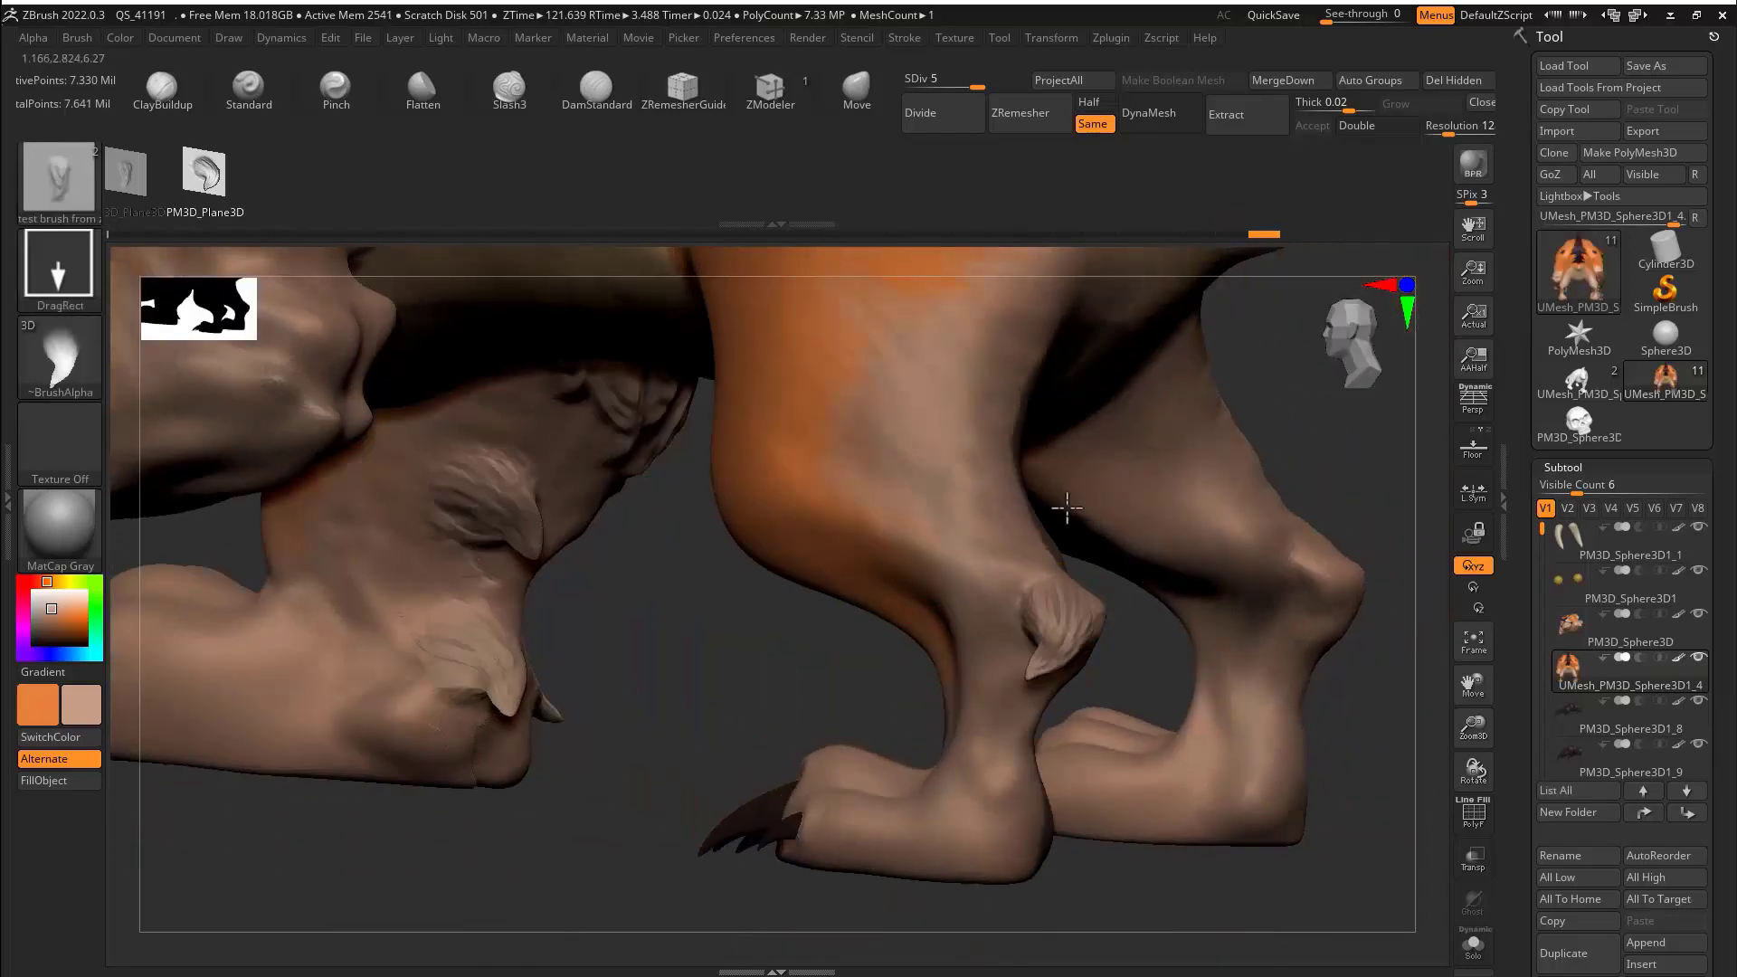
mouse_move(911, 600)
right_mouse_down()
mouse_move(1055, 660)
mouse_move(1117, 641)
right_mouse_up()
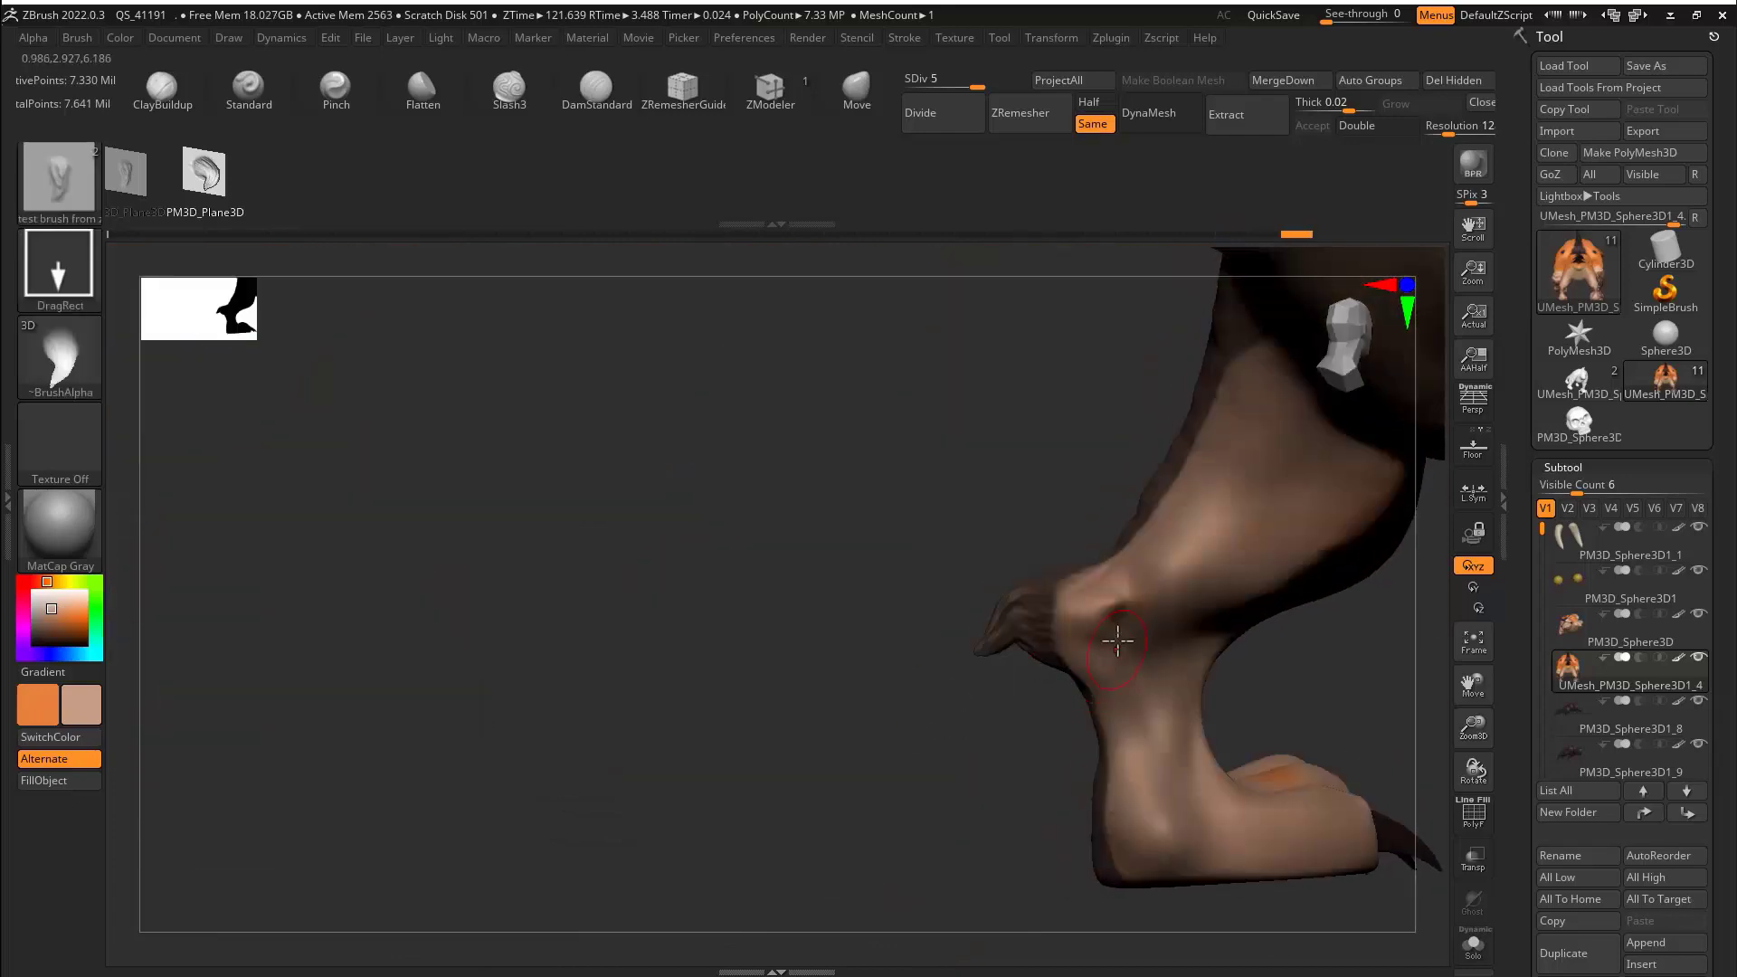
right_click_drag(1232, 671, 768, 636)
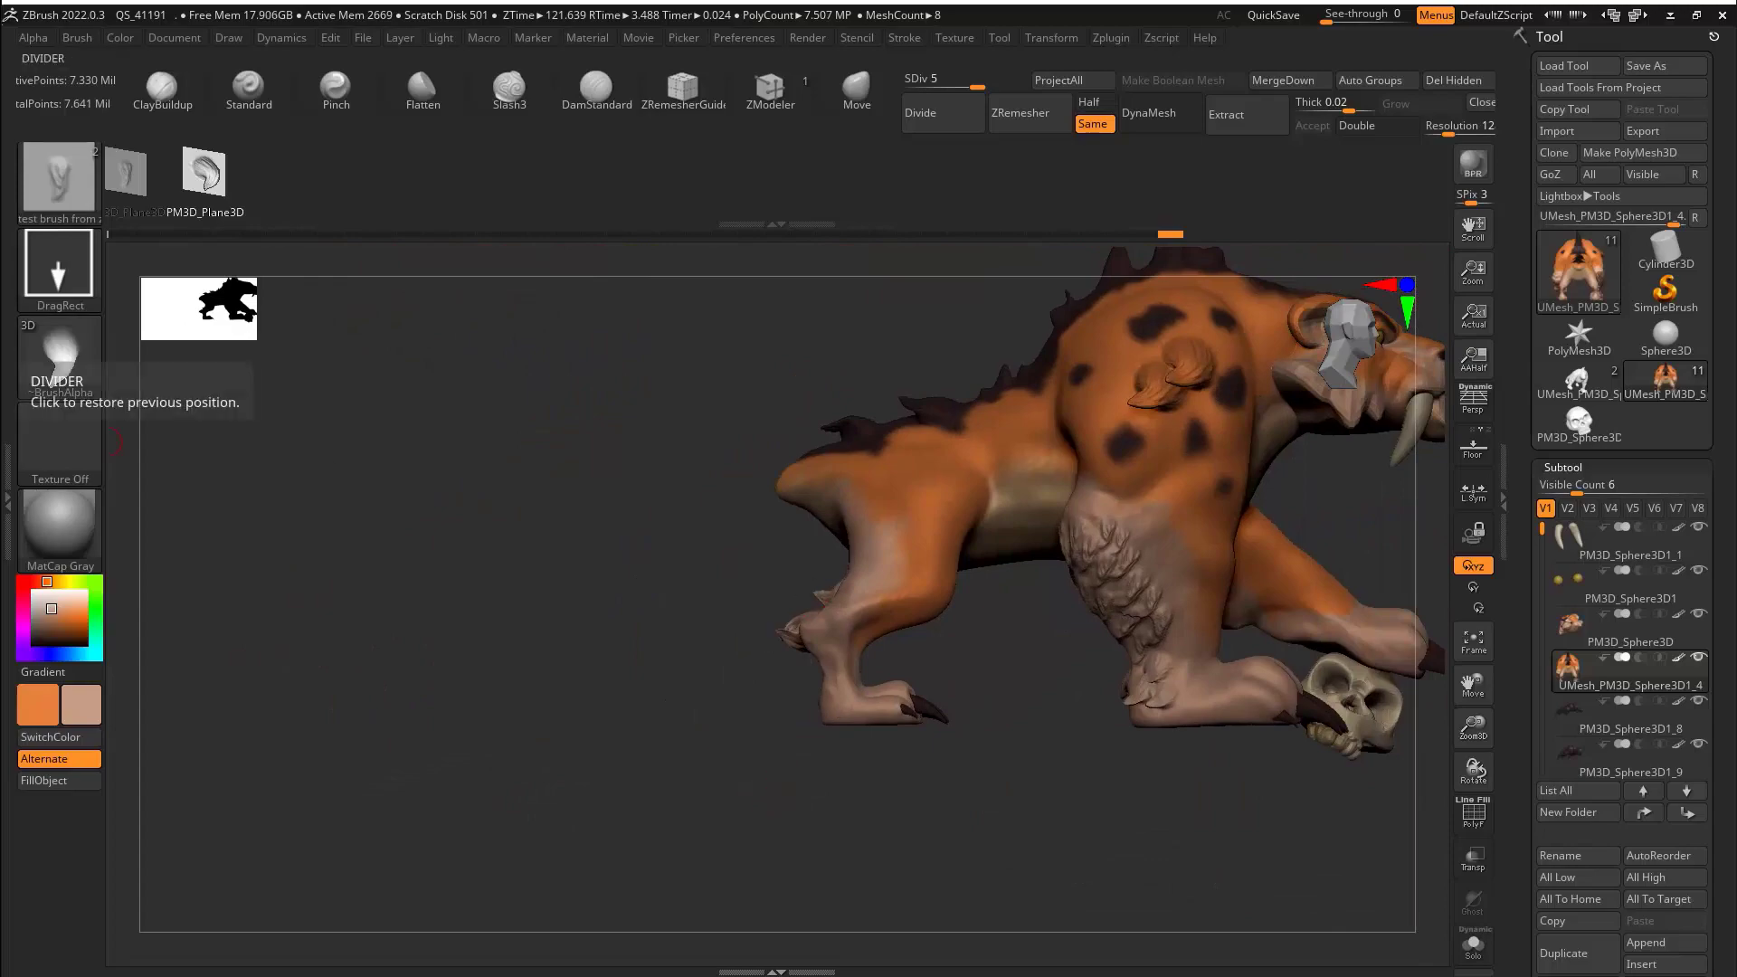